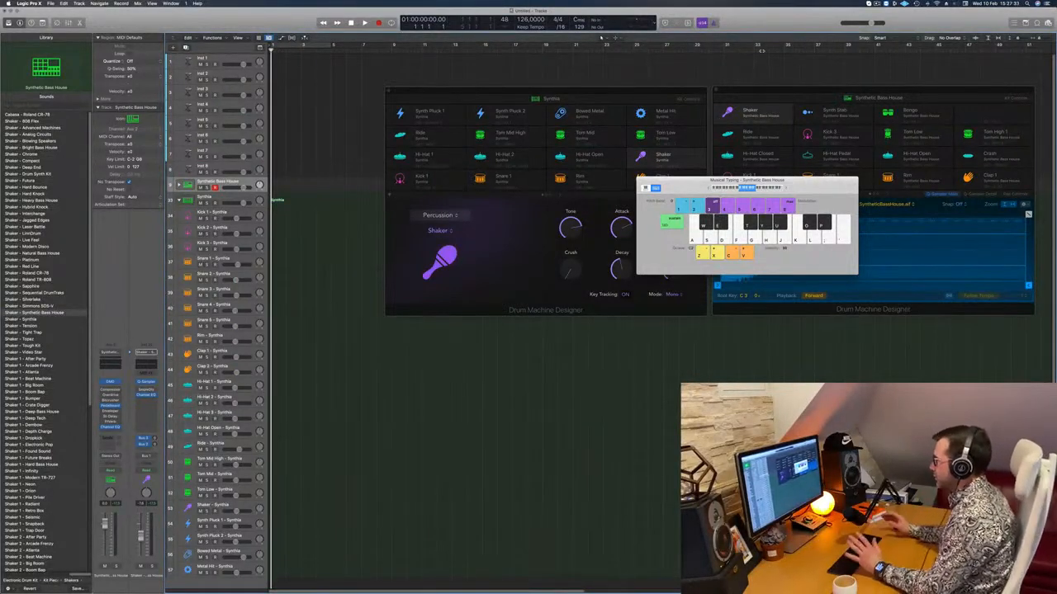
Arrange the Musical Typing and Drum Machine Designer windows clear of the tracks and expand the Synthetic Bass House track stack.
drag(679, 188, 436, 335)
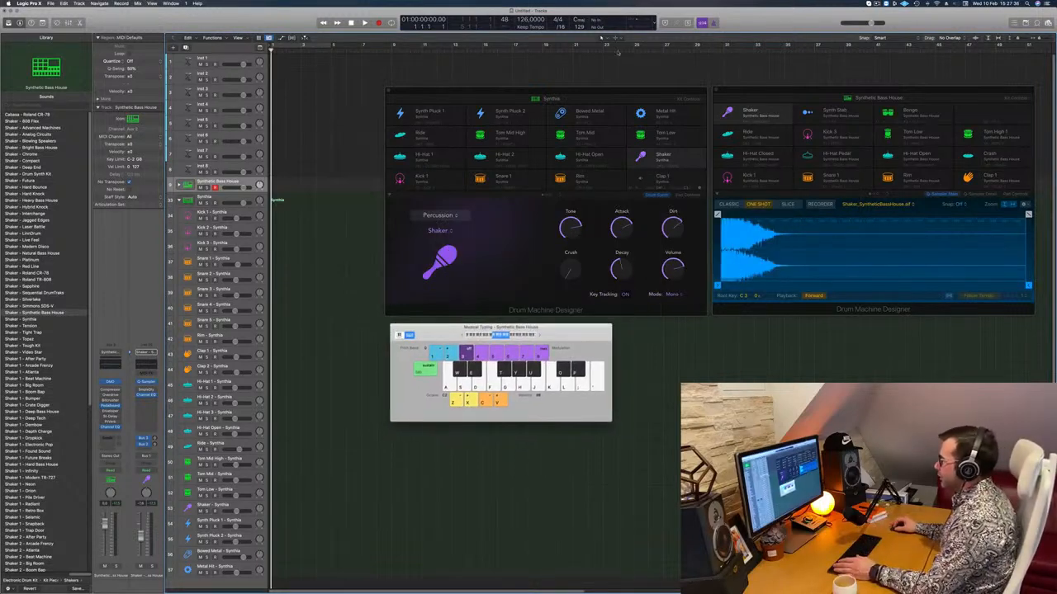
drag(634, 86, 637, 89)
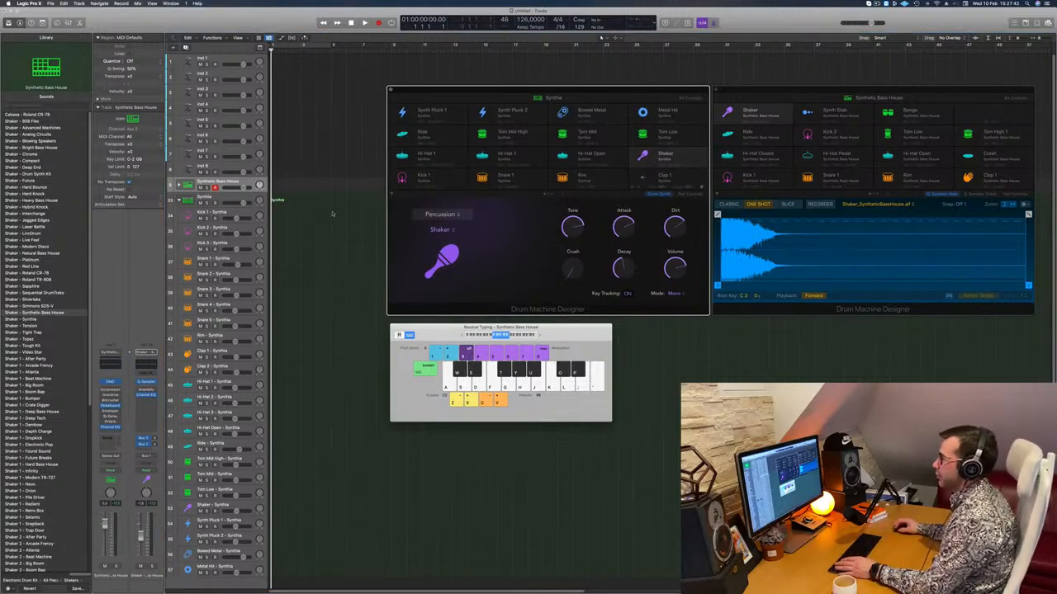
click(179, 185)
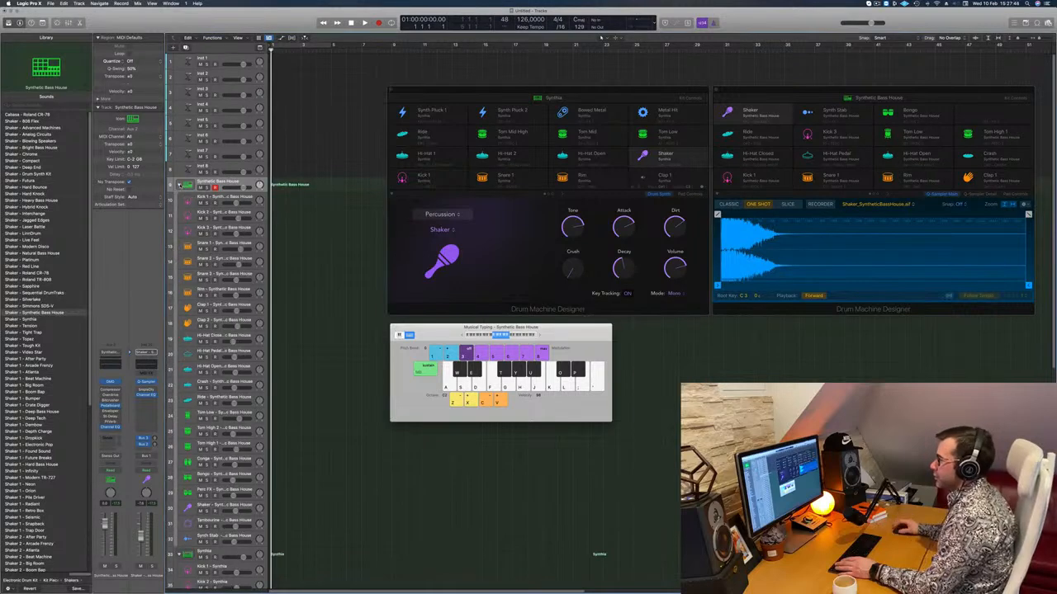
Select the Kick 1 subtrack of Synthetic Bass House and audition its sound with Musical Typing.
click(221, 199)
mouse_move(603, 91)
mouse_down()
mouse_move(428, 146)
mouse_move(592, 79)
mouse_move(606, 86)
mouse_up()
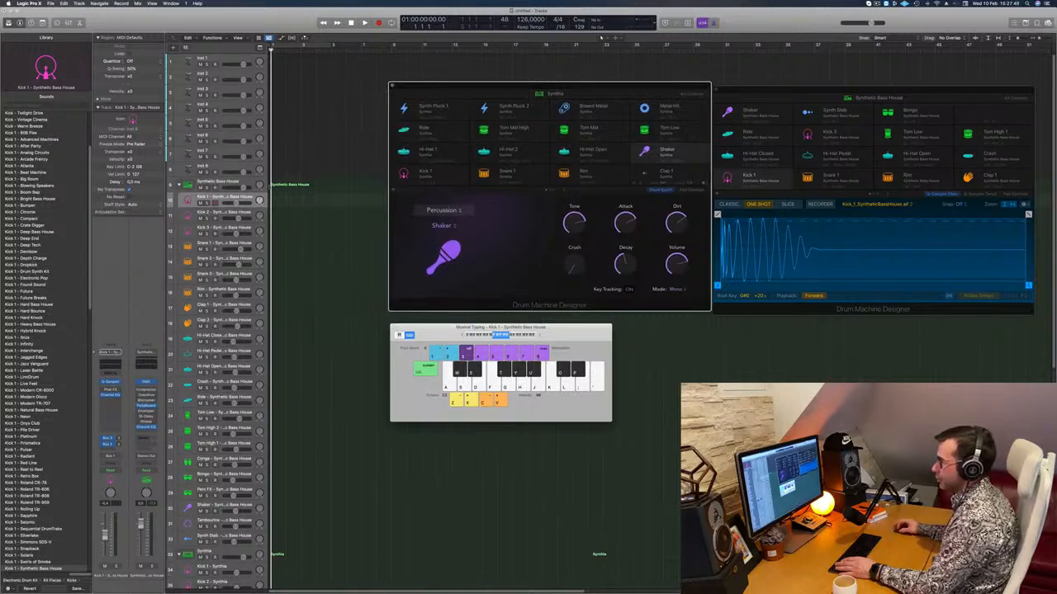
key(a)
key(a)
key(a)
key(a)
key(a)
key(a)
key(a)
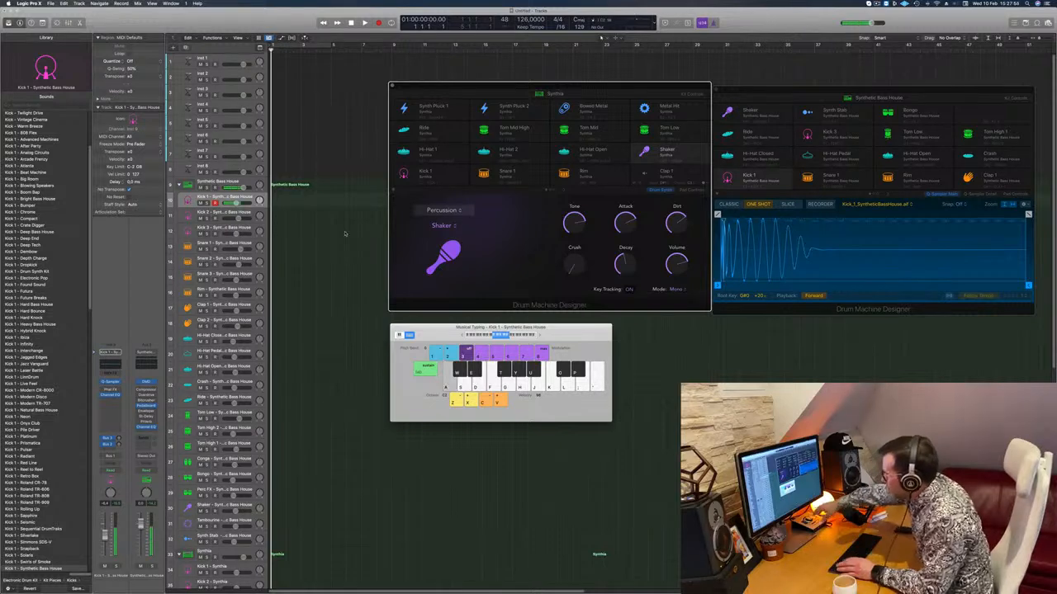
Lower the Musical Typing keyboard range to octave C1 and audition Kick 1 at that pitch.
key(a)
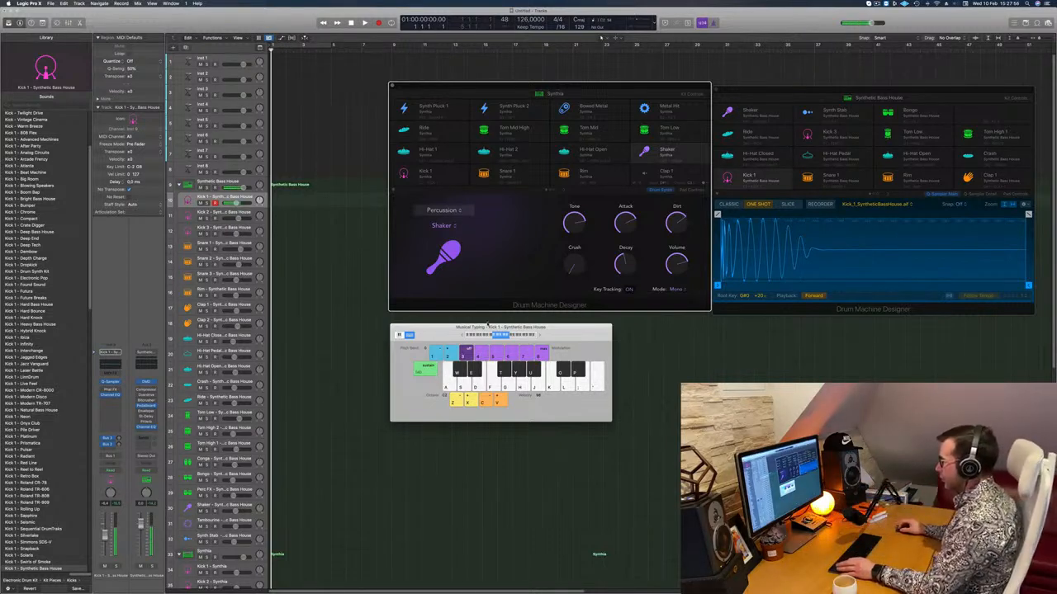
drag(464, 335, 463, 336)
key(a)
key(a)
key(a)
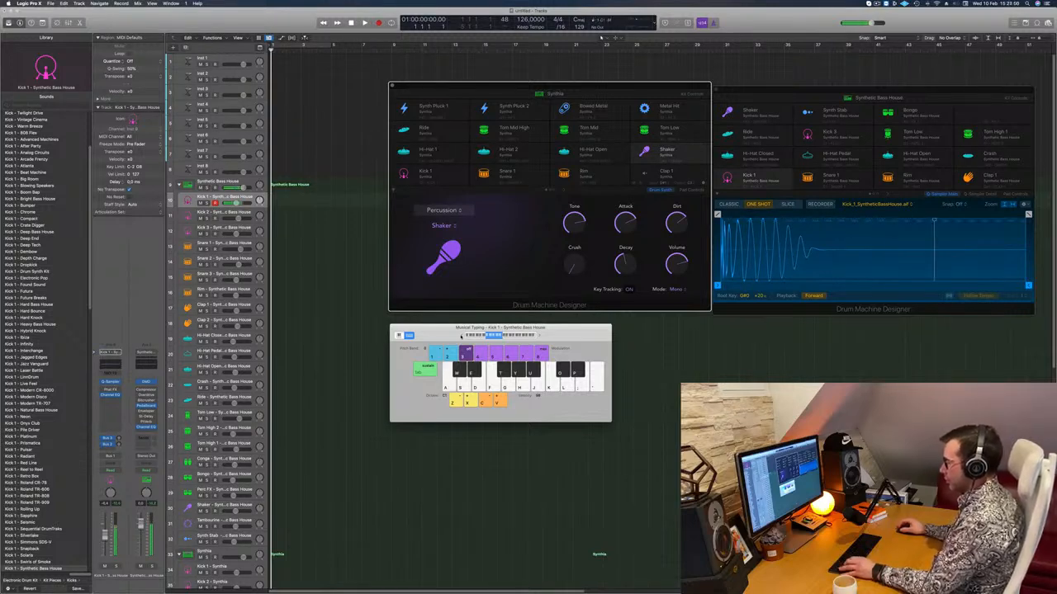
key(a)
key(a)
key(a)
key(a)
Select the main Synthetic Bass House track and audition its kick and snare sounds.
key(a)
click(240, 180)
key(a)
key(a)
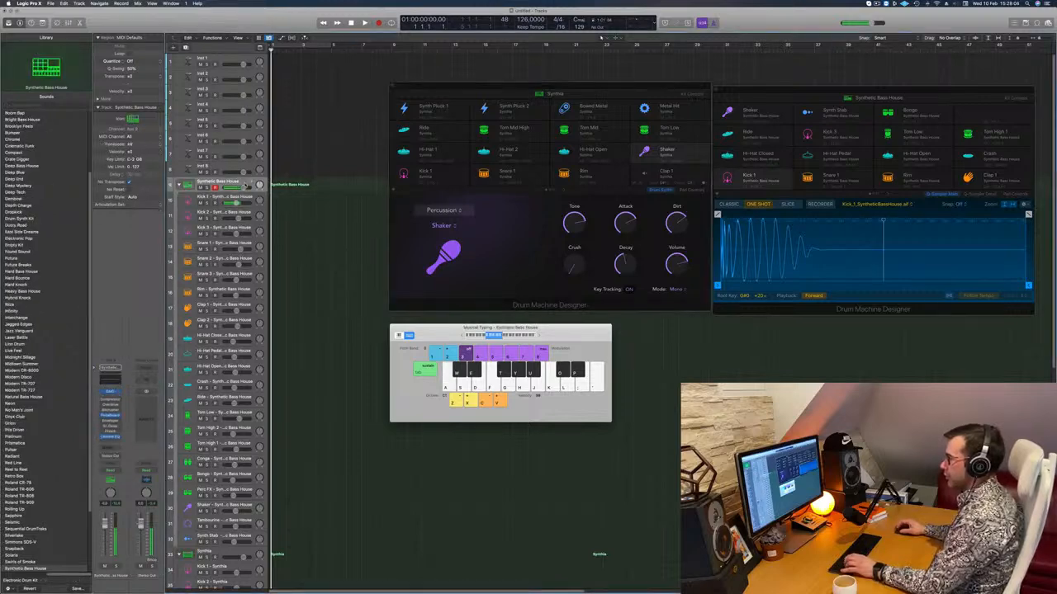
key(a)
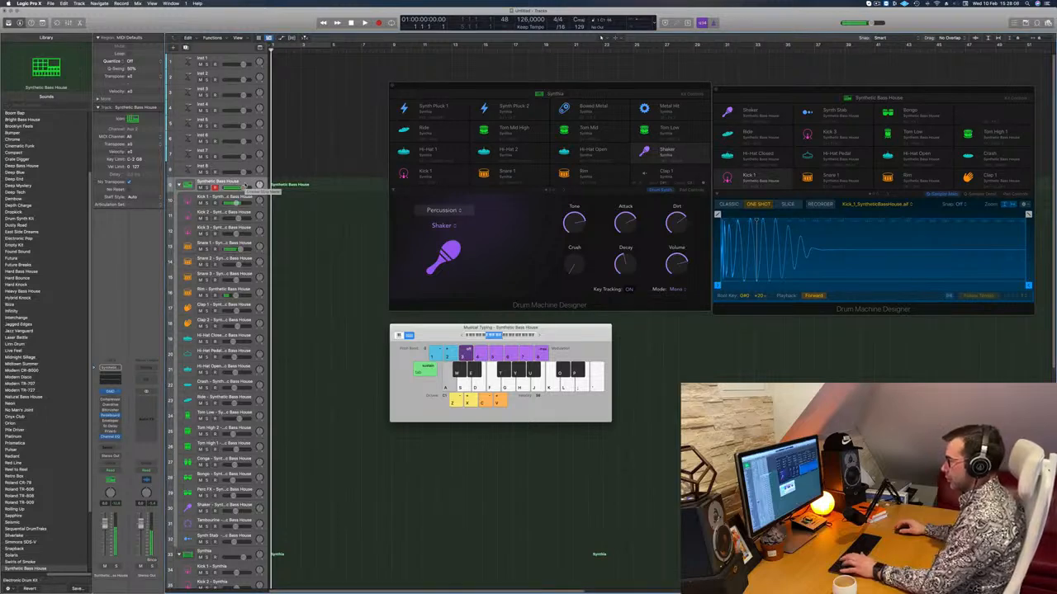
key(a)
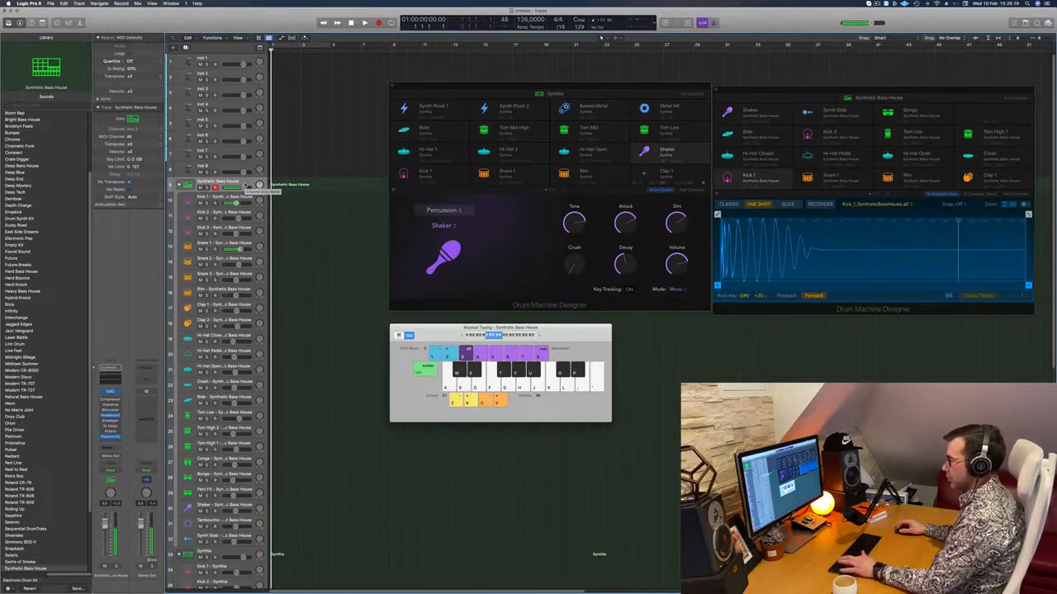
key(a)
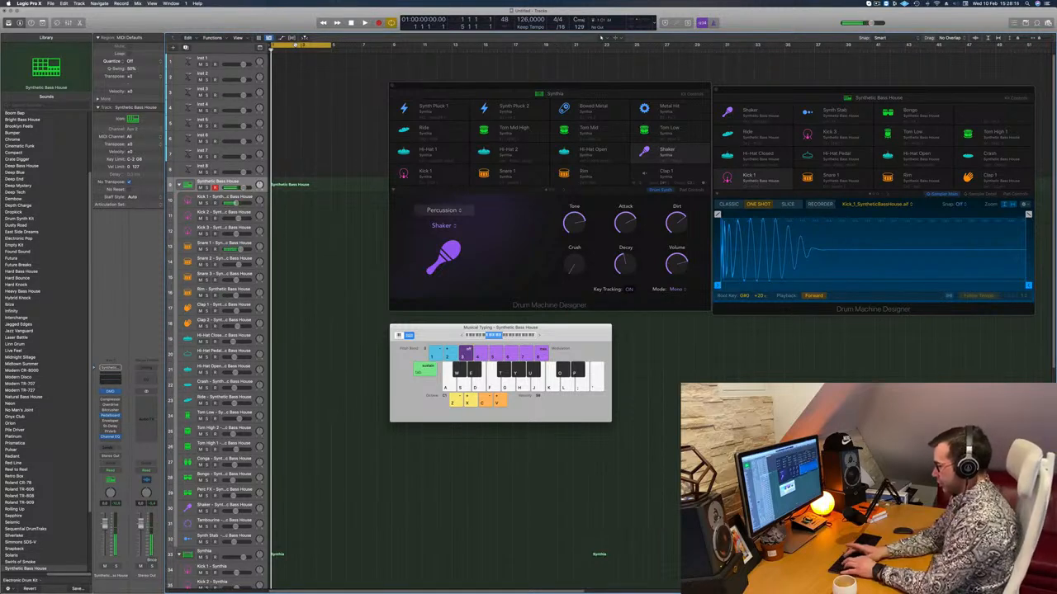
Record a kick and snare pattern on the main Synthetic Bass House track within a four-bar cycle.
key(r)
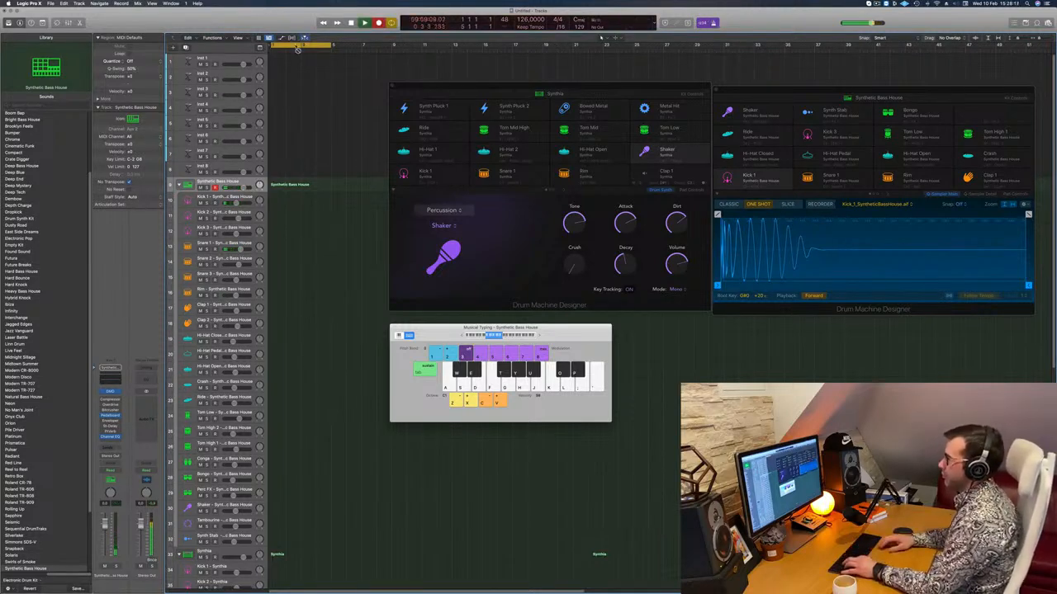
key(a)
key(a)
key(a)
key(a)
key(a)
key(a)
key(space)
Split the recorded region, splitting overlapping notes, to keep its first two bars and open it in the Piano Roll.
key(Return)
key(super+t)
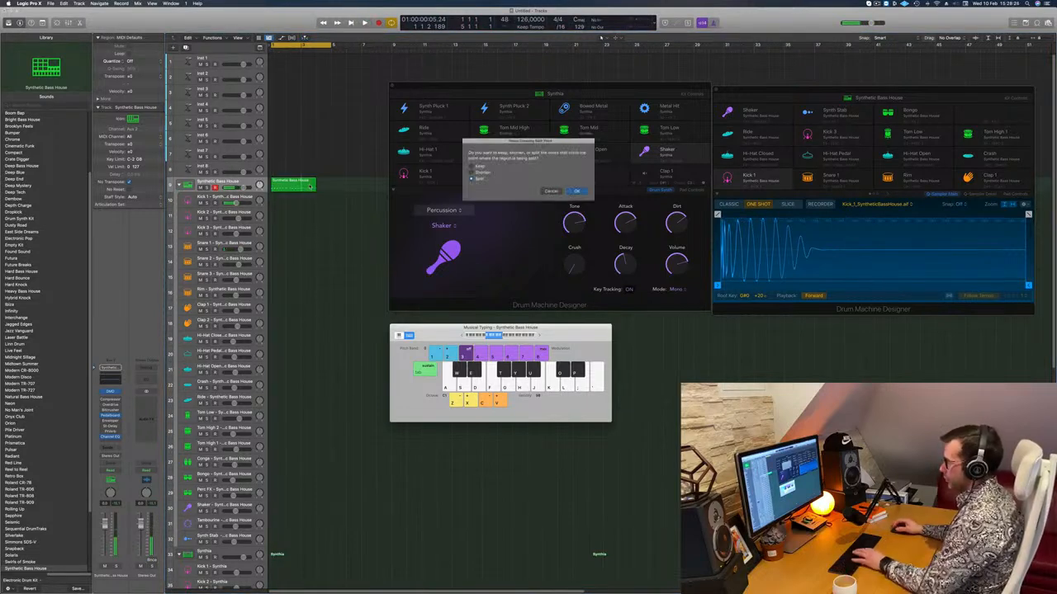
key(Return)
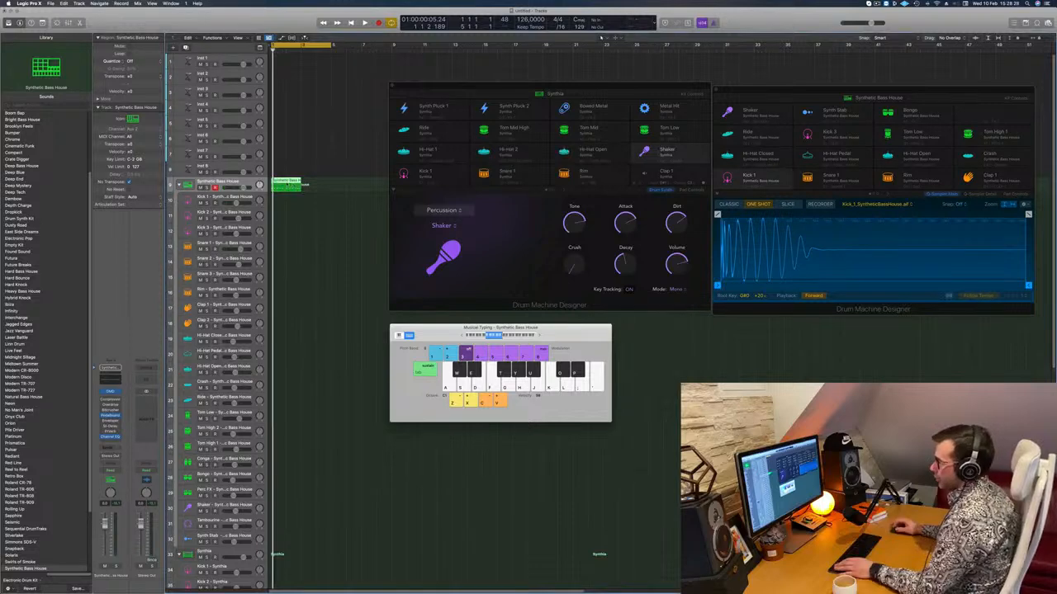
key(p)
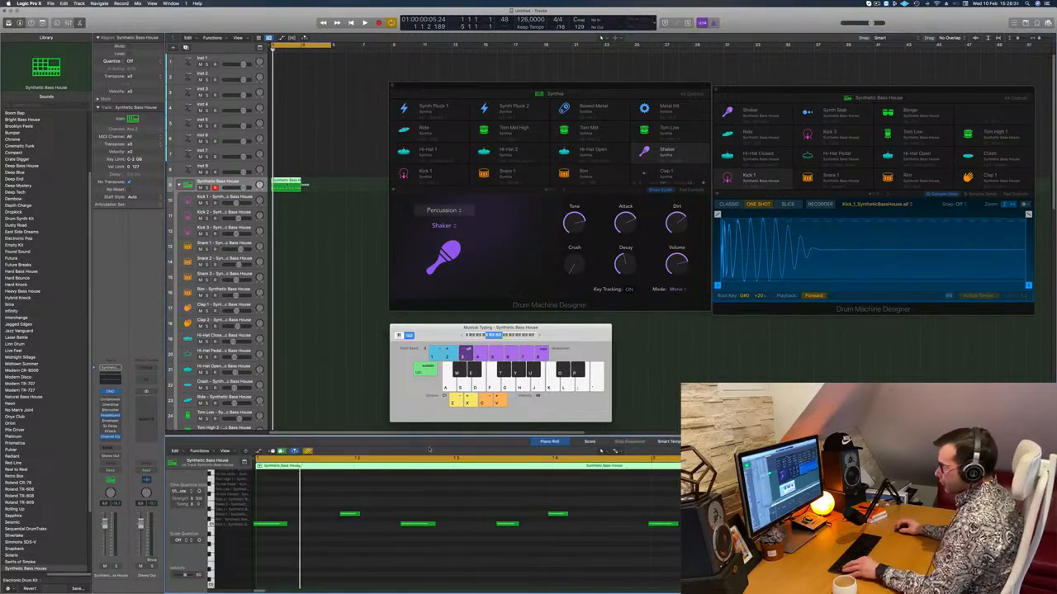
Copy the recorded region to the Kick 1 track and delete the kick notes from the copy.
drag(282, 181, 283, 205)
scroll(380, 502, down, 3)
drag(296, 504, 680, 517)
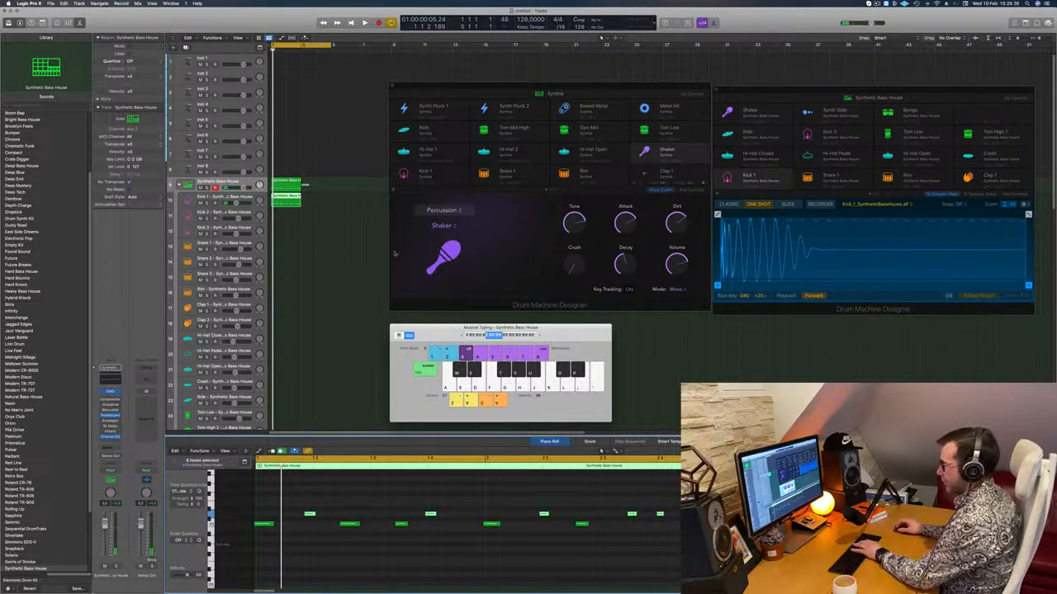
click(363, 222)
click(287, 200)
drag(276, 548, 681, 521)
key(Delete)
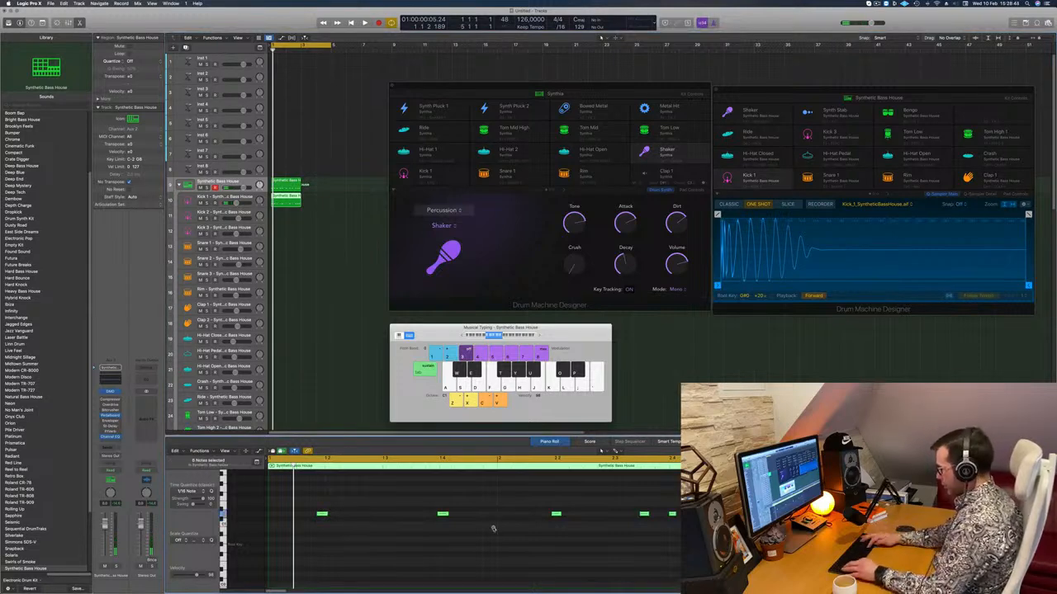
Transpose the copy's snare notes down an octave and shift the first note slightly earlier.
key(alt+shift+Down)
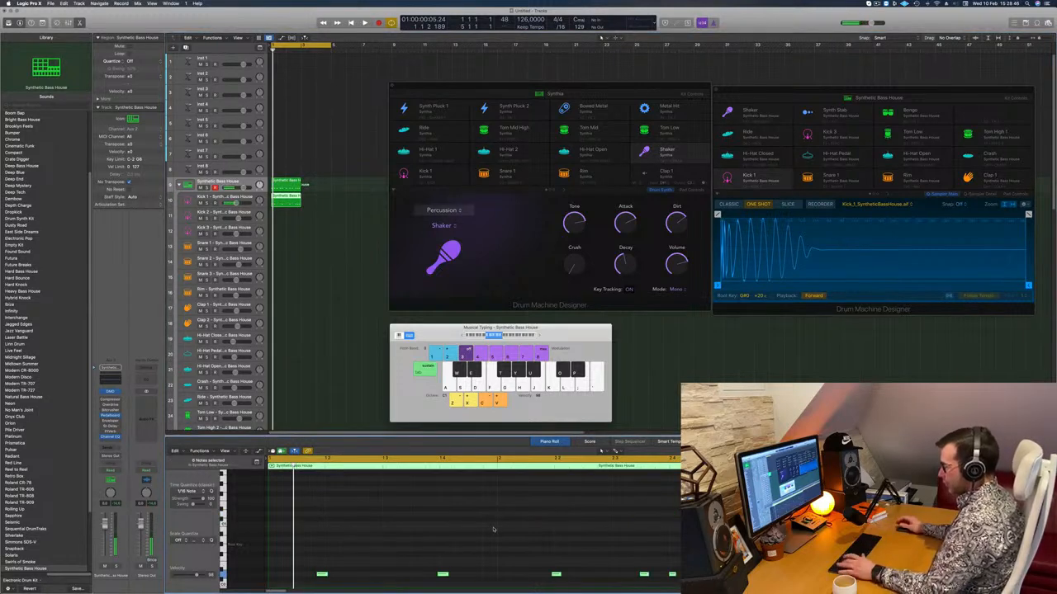
drag(354, 555, 310, 578)
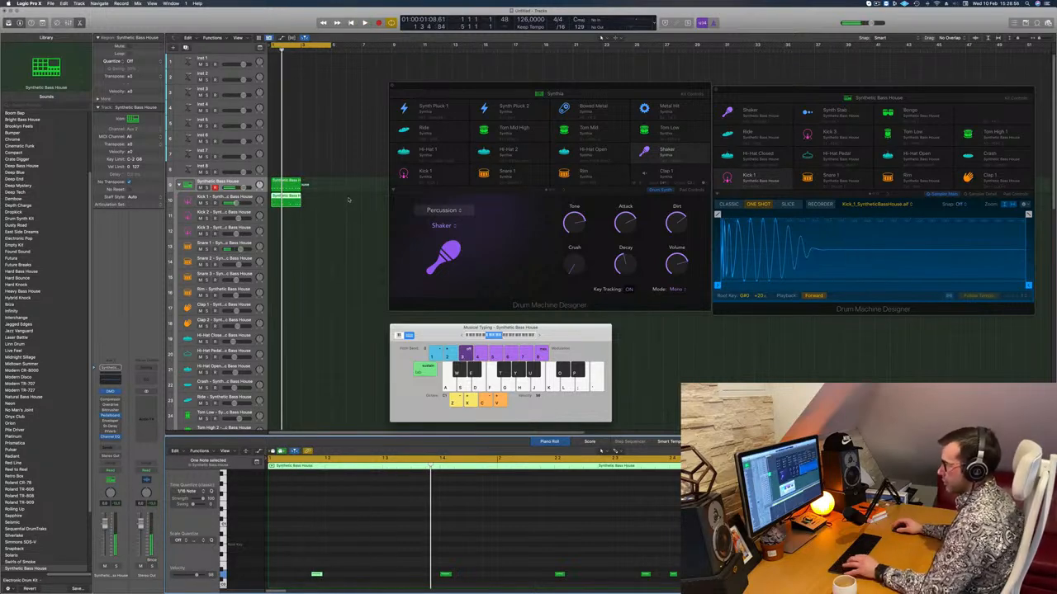
Play the original region and nudge its first snare note one step later.
click(285, 185)
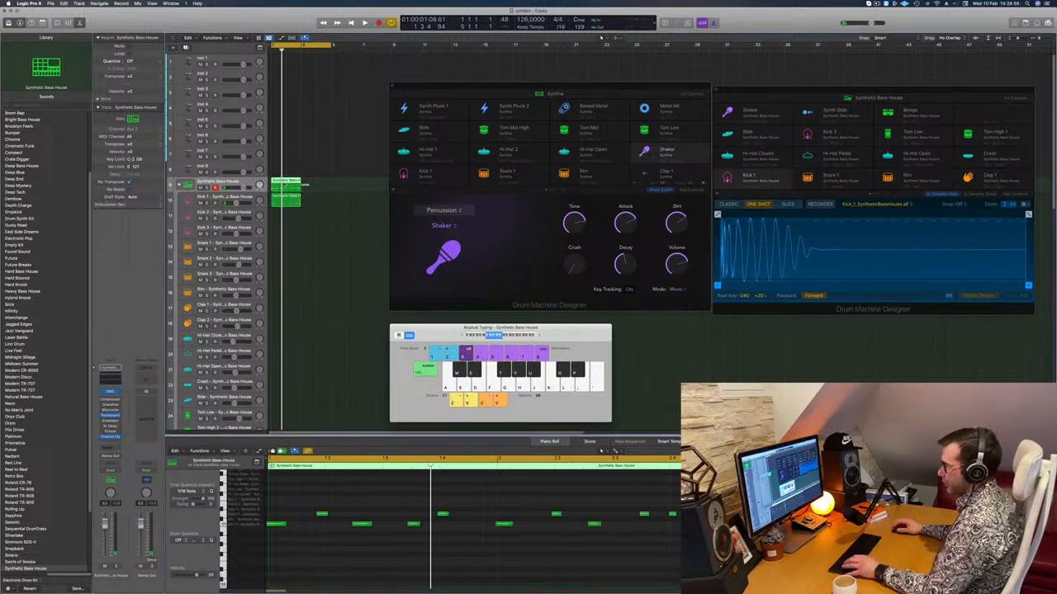
key(space)
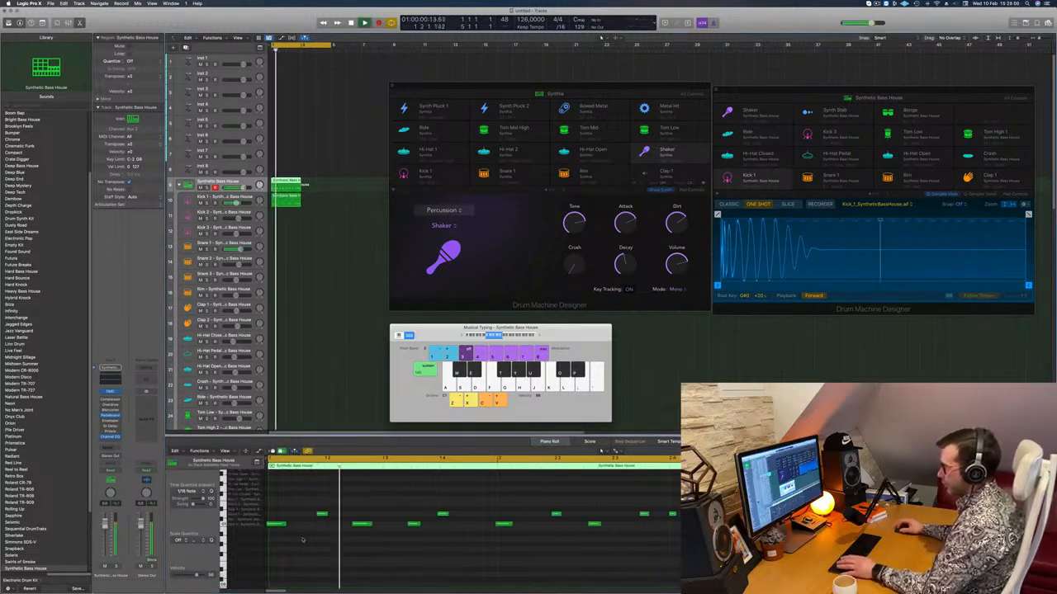
key(space)
click(323, 515)
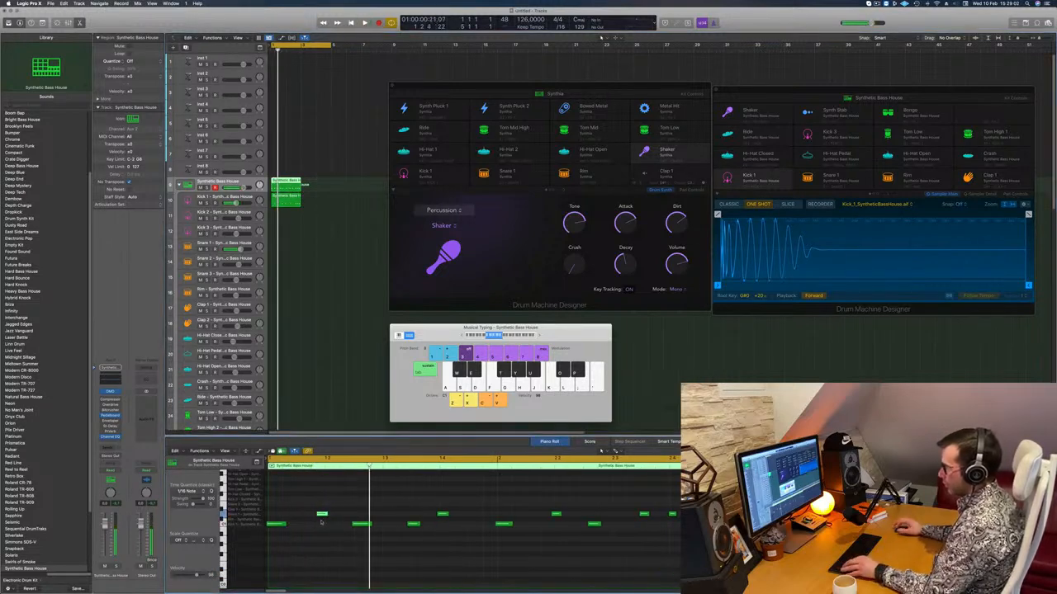
key(alt+Right)
key(space)
Quantize all notes of the original region to 1/16 notes and play the result.
key(space)
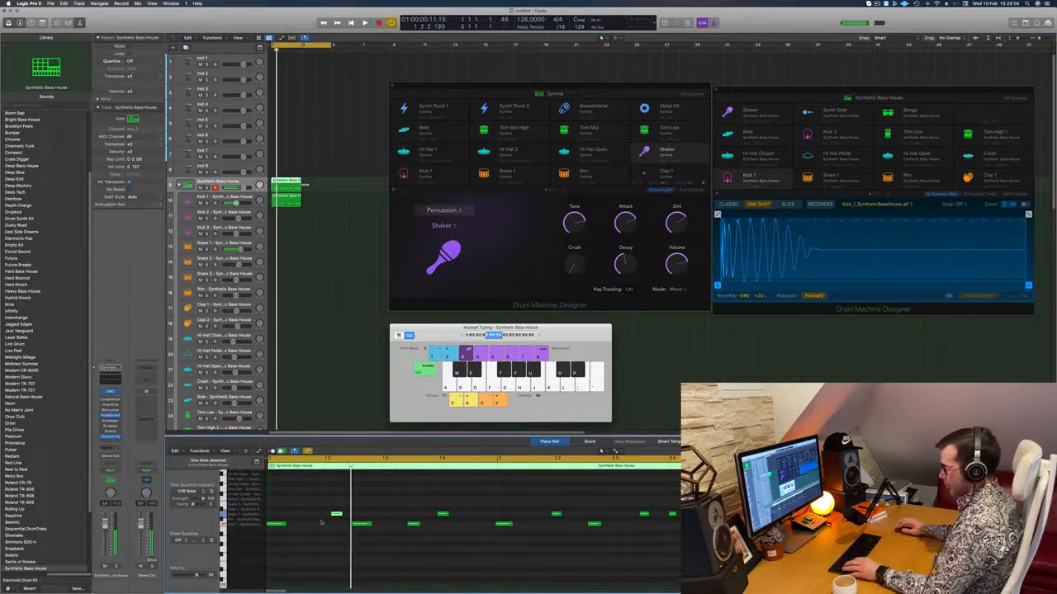
key(super+a)
key(space)
key(super+Left)
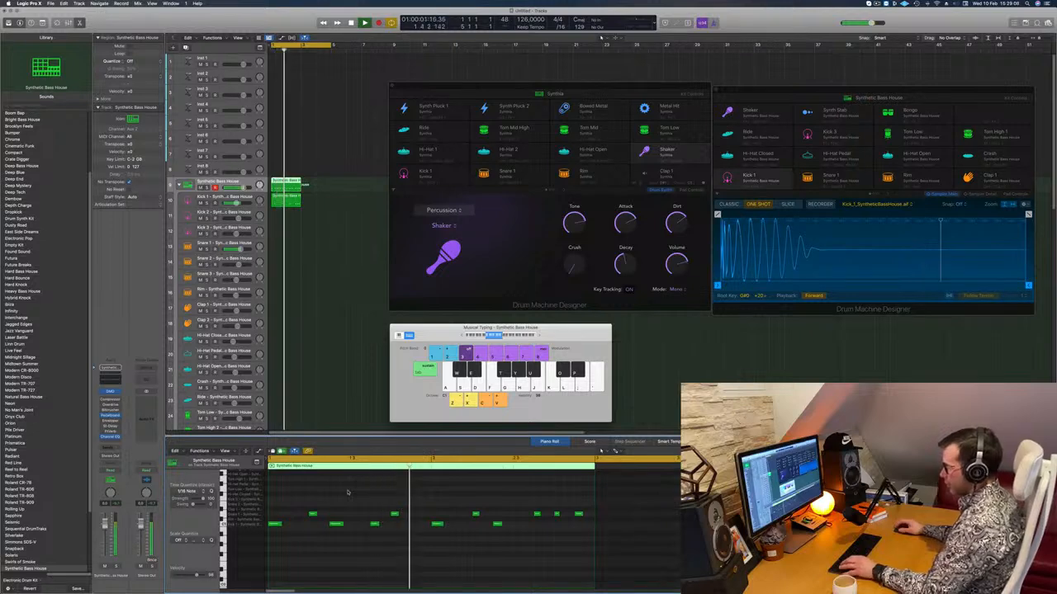
Delete the copied region from the Kick 1 track, keeping only the original on the main track.
key(c)
click(296, 199)
click(294, 187)
click(293, 204)
click(294, 187)
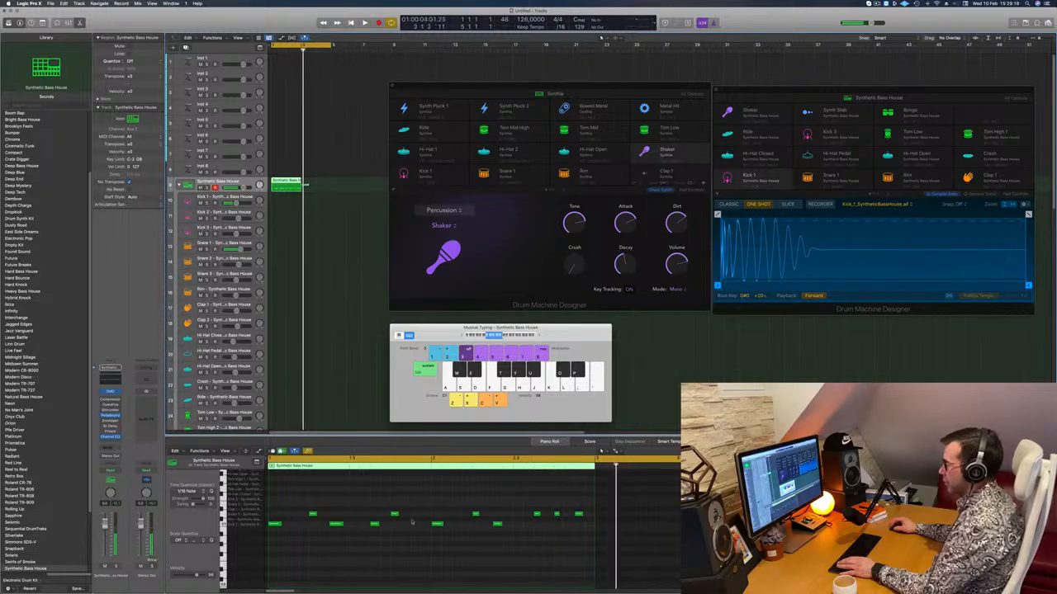
Copy the quantized region to the Kick 1 track and delete the snare notes from the copy.
drag(300, 184, 288, 199)
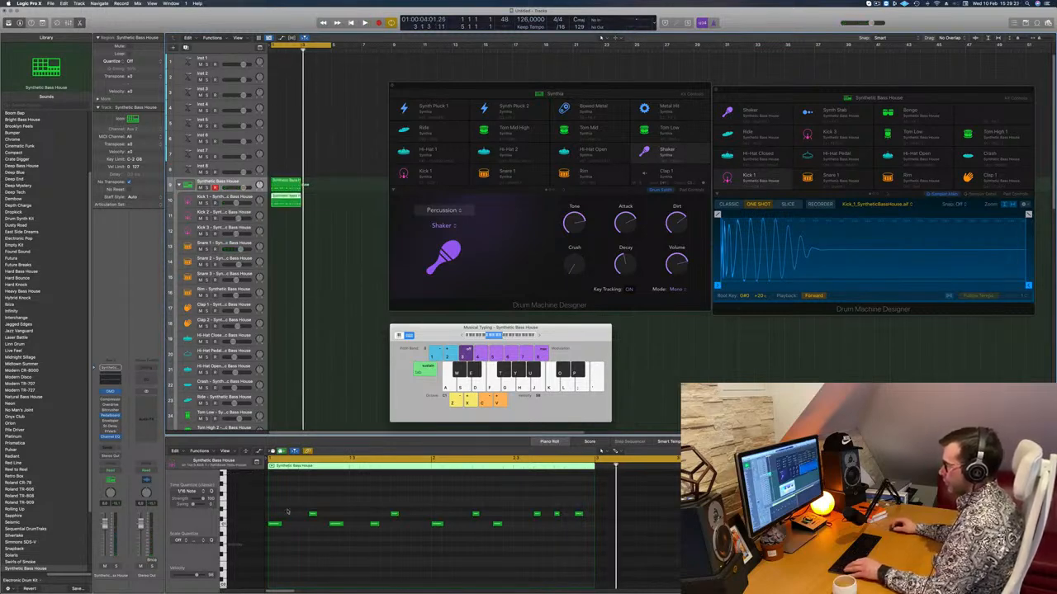
drag(279, 537, 554, 519)
drag(304, 489, 261, 555)
key(Delete)
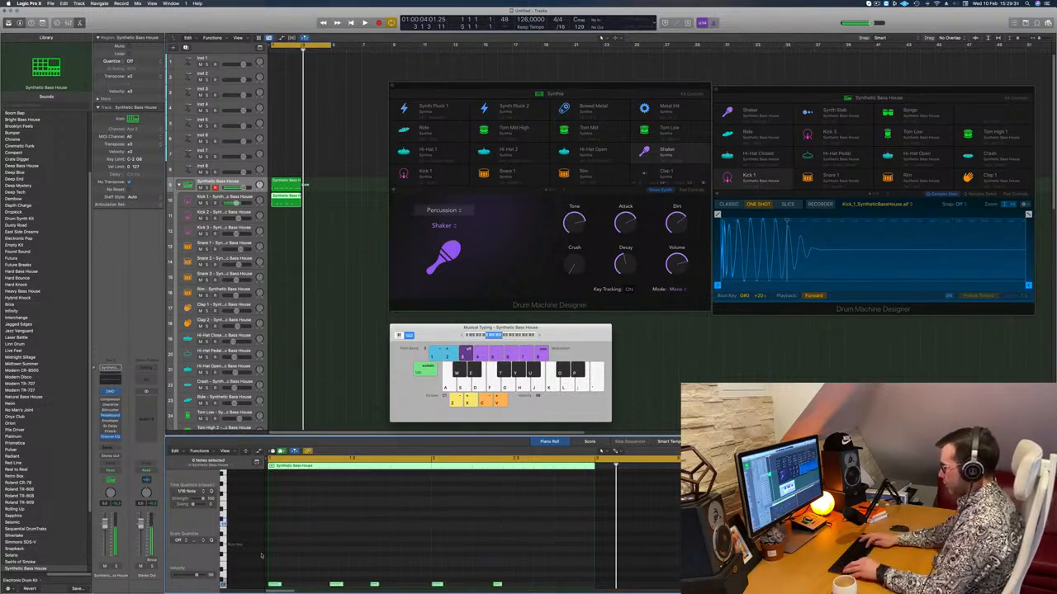
Transpose the kick notes on the Kick 1 track down an octave and play the result.
key(alt+shift+Down)
key(space)
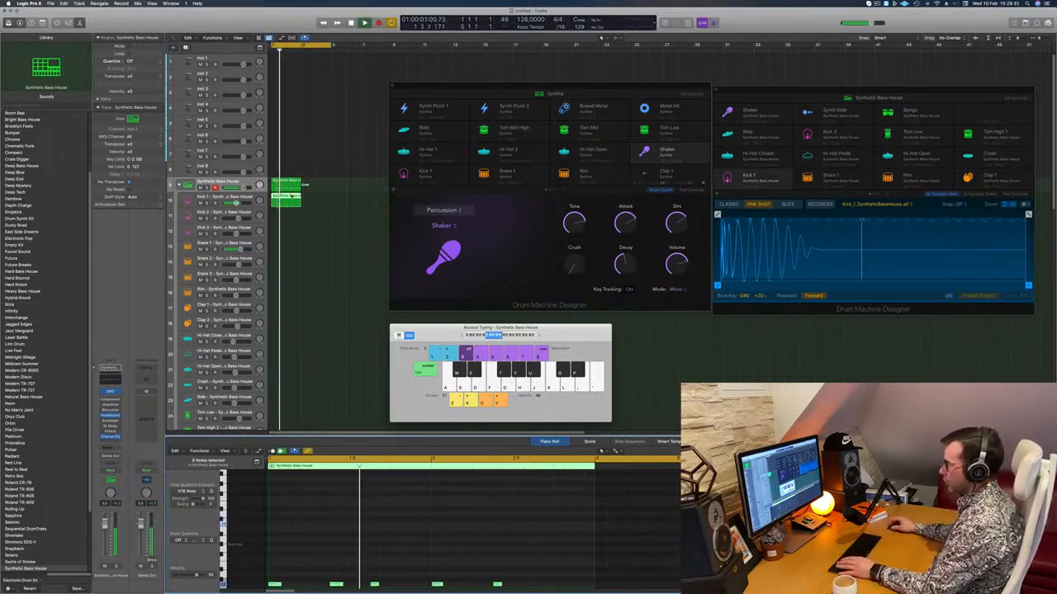
key(space)
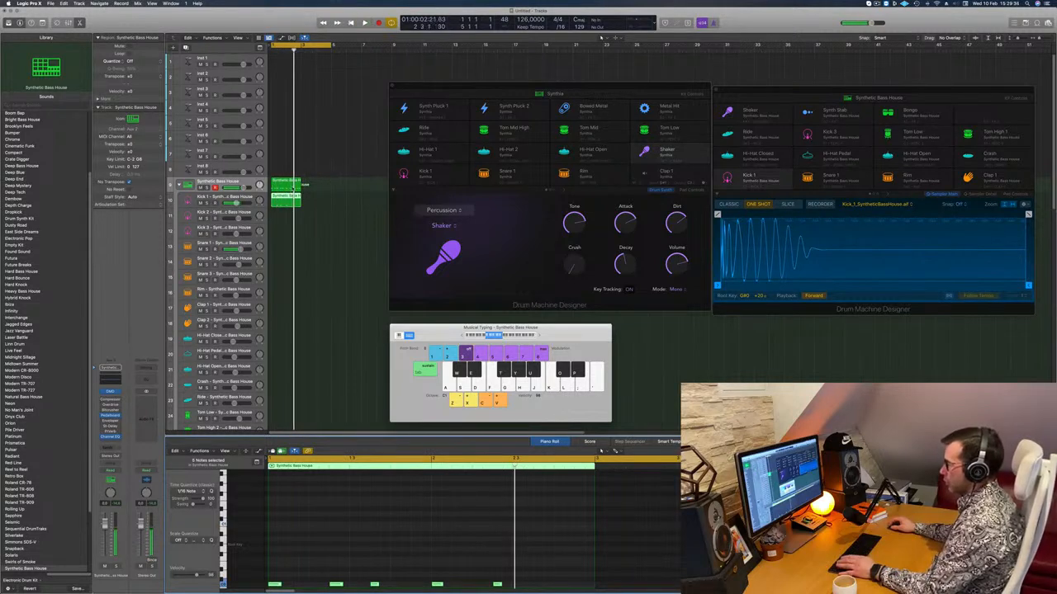
Delete the kick notes from the original region and move that region to the Snare 1 track.
click(293, 184)
drag(304, 518, 383, 502)
mouse_move(277, 537)
mouse_down()
mouse_move(465, 540)
mouse_move(514, 525)
mouse_up()
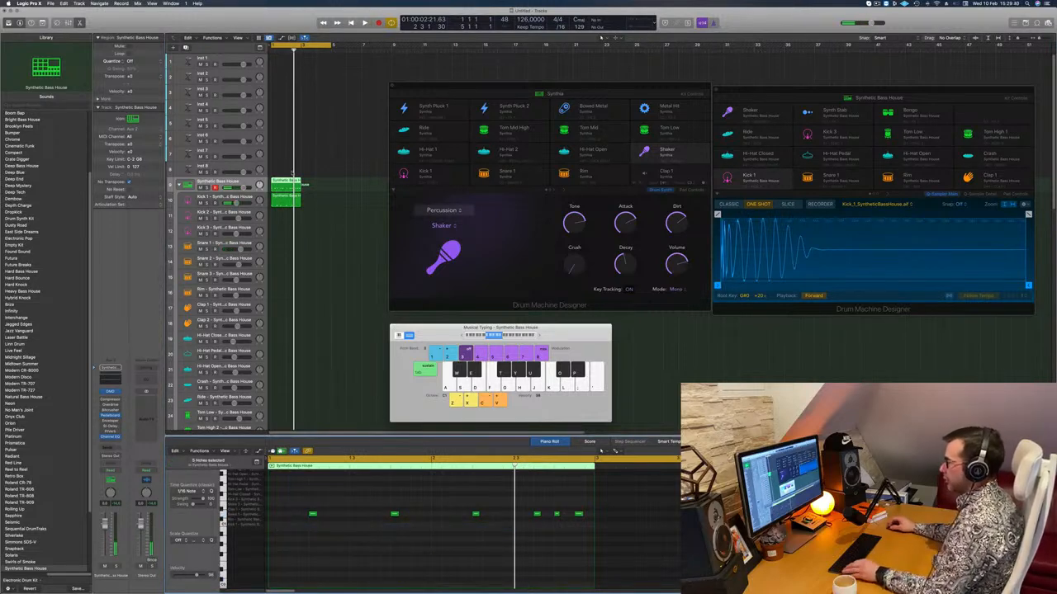
drag(285, 196, 284, 250)
Play the separated kick and snare regions and transpose the Kick 1 region's notes up an octave.
key(space)
key(space)
key(space)
key(space)
key(space)
key(space)
drag(287, 488, 670, 578)
key(space)
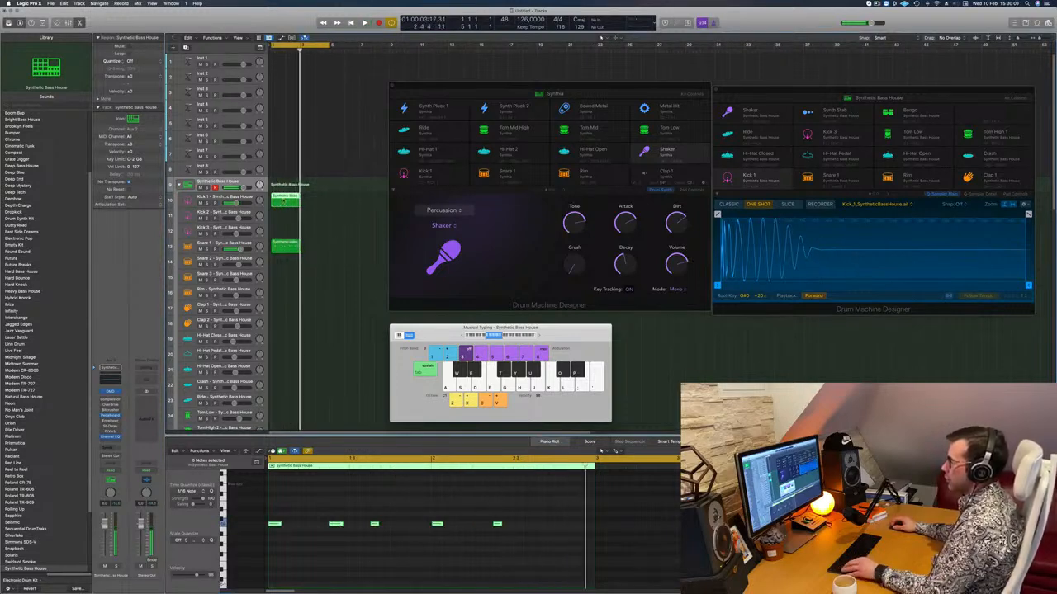
Copy the Kick 1 region to the Kick 3 track and replace its pattern with two notes in the second bar.
drag(287, 204, 282, 231)
scroll(327, 488, left, 3)
click(452, 524)
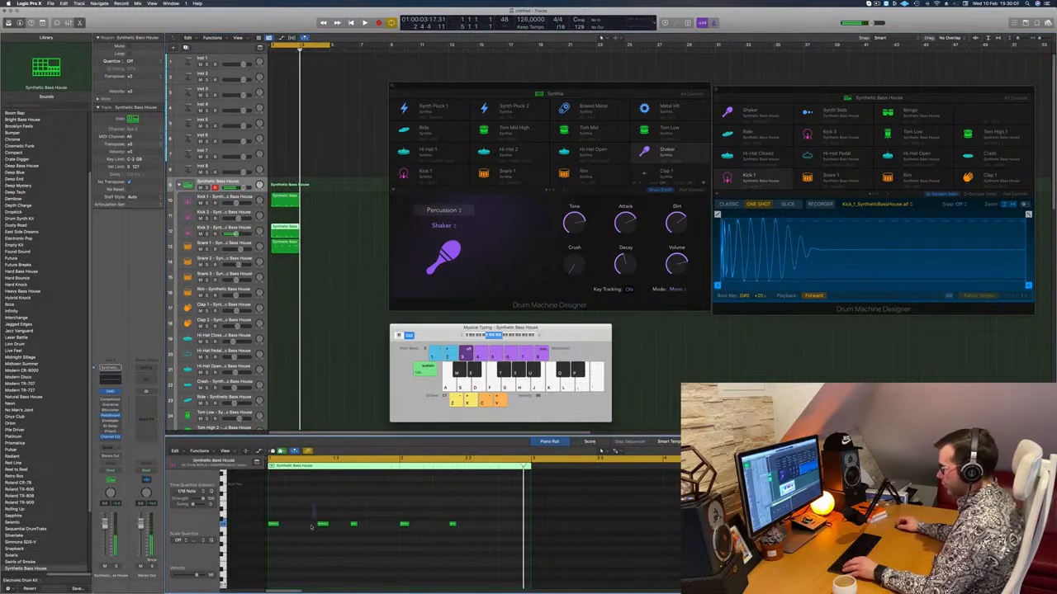
drag(333, 508, 470, 525)
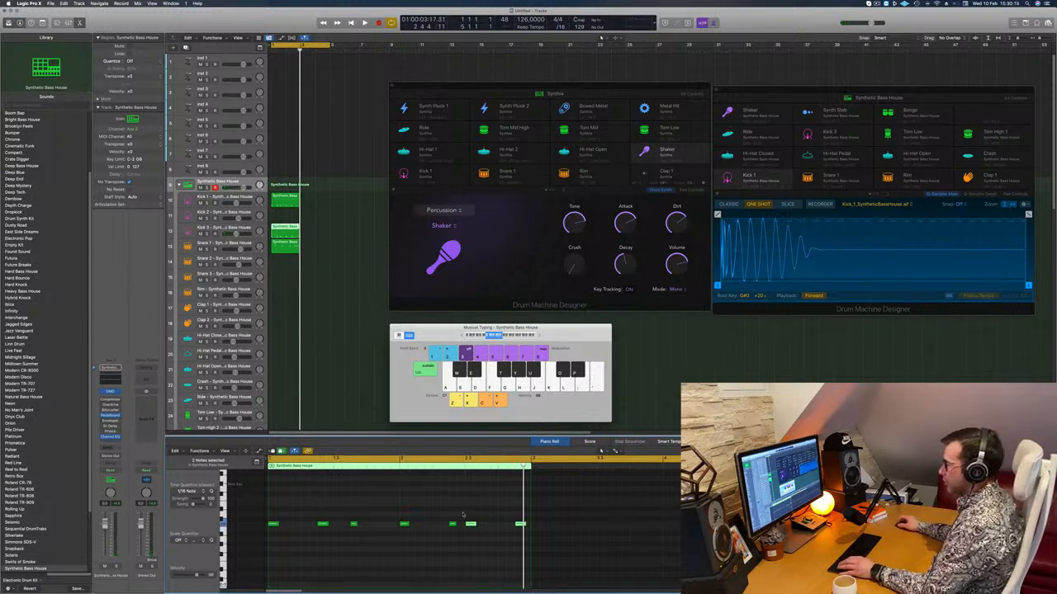
drag(461, 510, 239, 552)
Play the pattern and nudge the last Kick 3 note two steps earlier.
key(space)
scroll(460, 538, down, 2)
scroll(375, 513, down, 2)
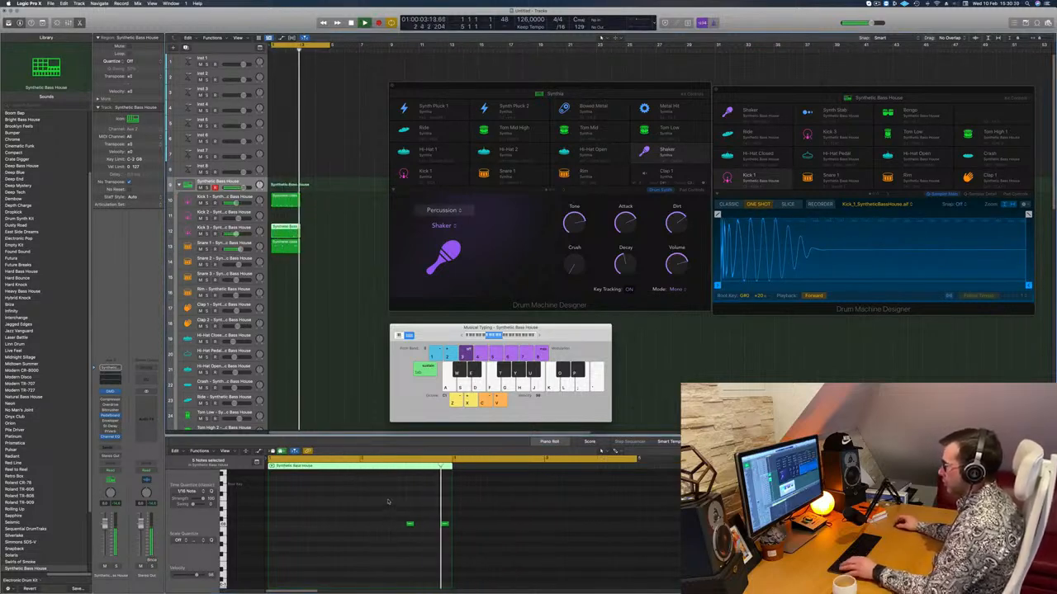
click(445, 525)
key(alt+Left)
key(alt+Left)
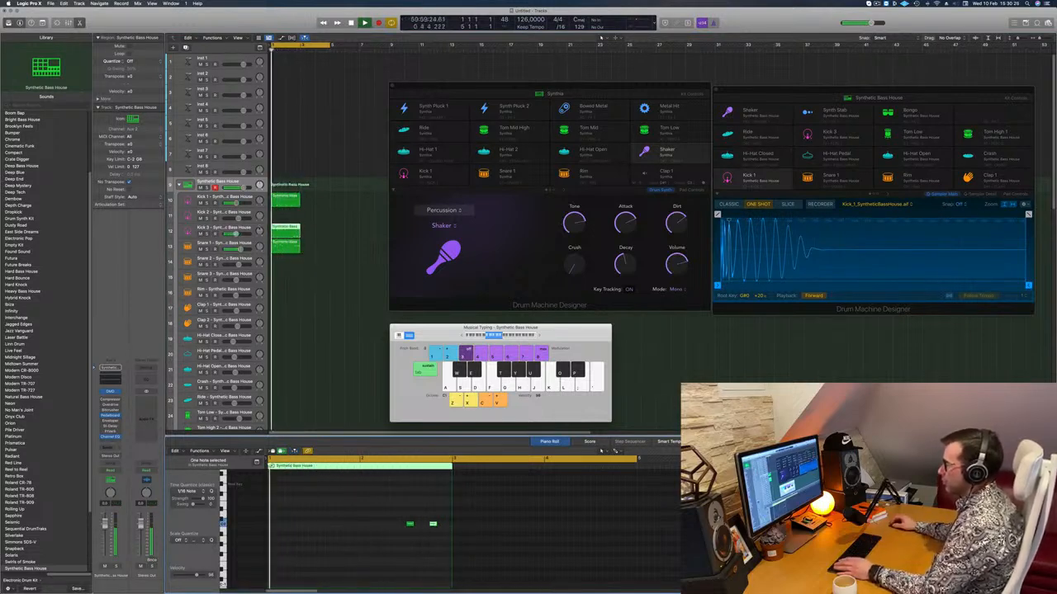
Audition the Kick 3 Sub sounds Blowing Speakers, Hard Bounce, Hard Knock and Jagged Edges on the Kick 3 track.
click(218, 229)
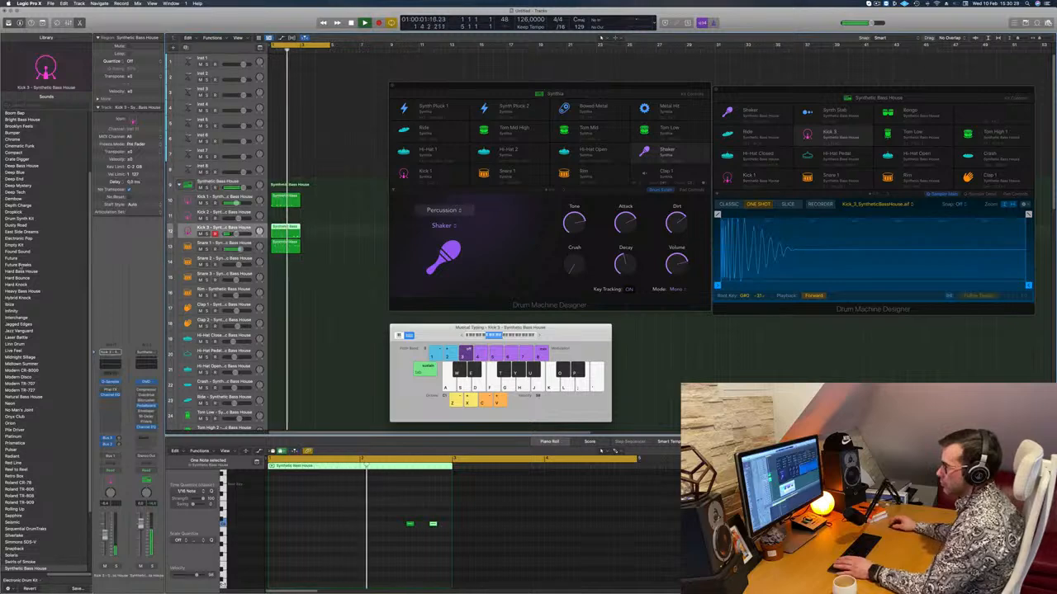
scroll(69, 276, down, 7)
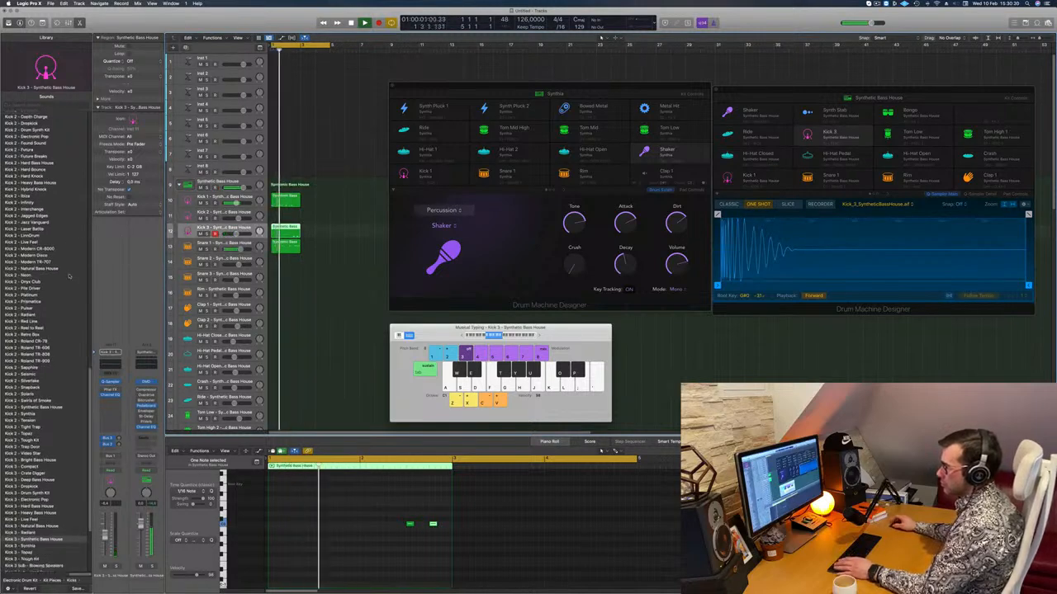
click(46, 456)
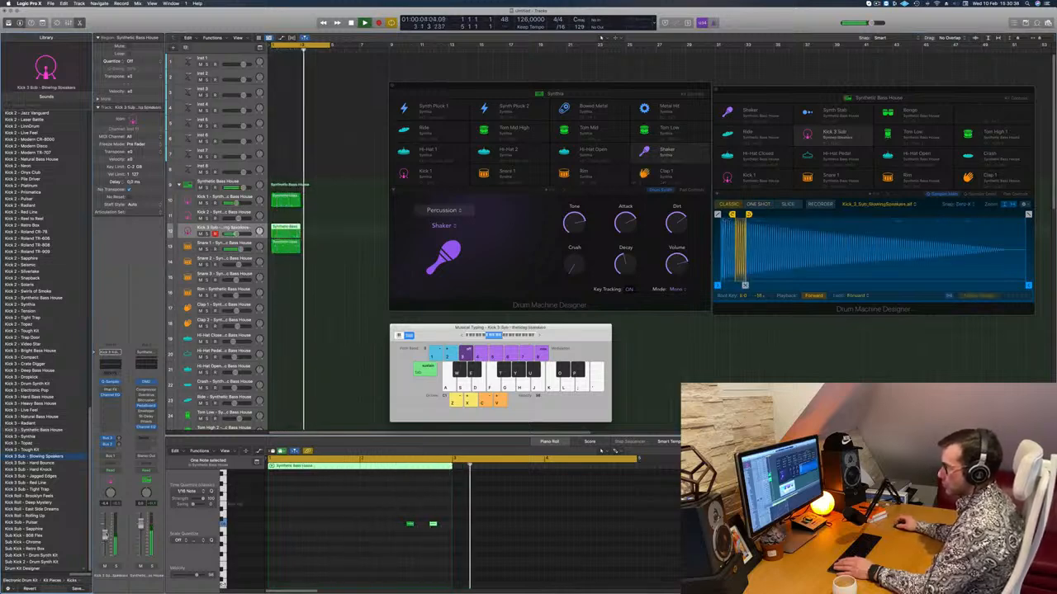
click(30, 463)
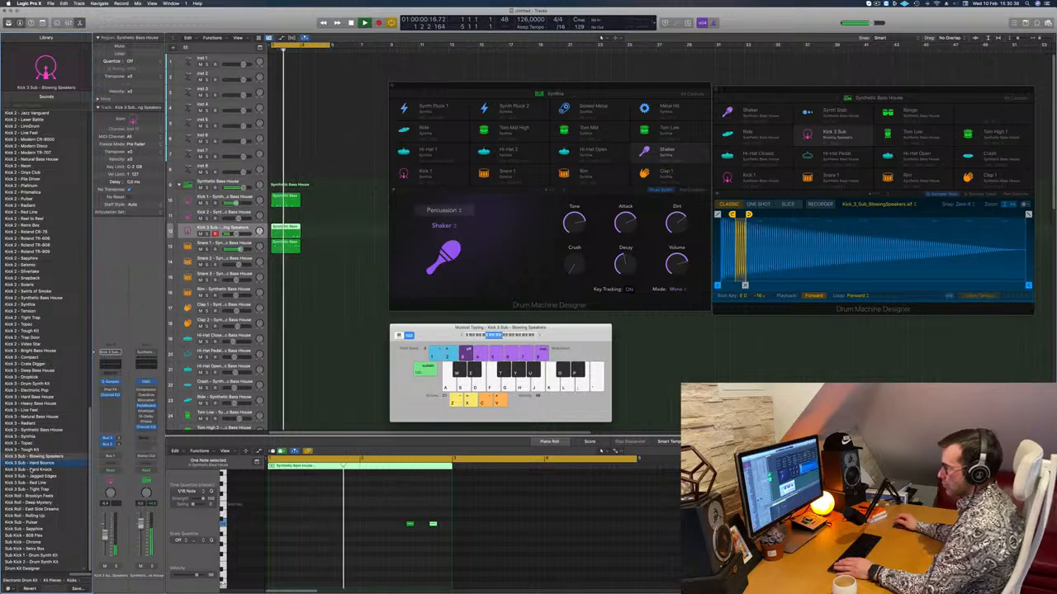
key(Down)
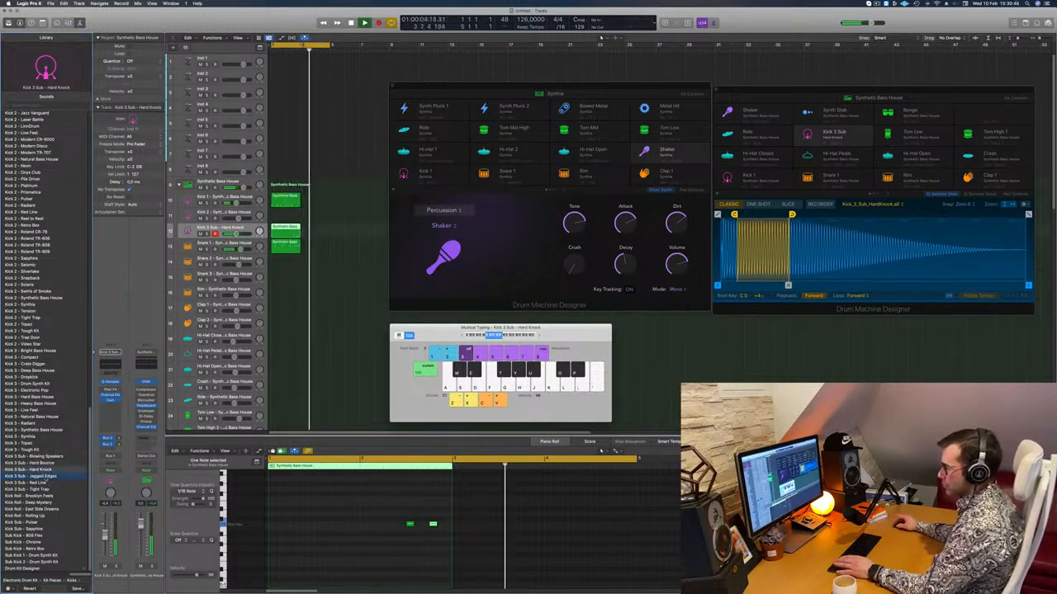
key(Down)
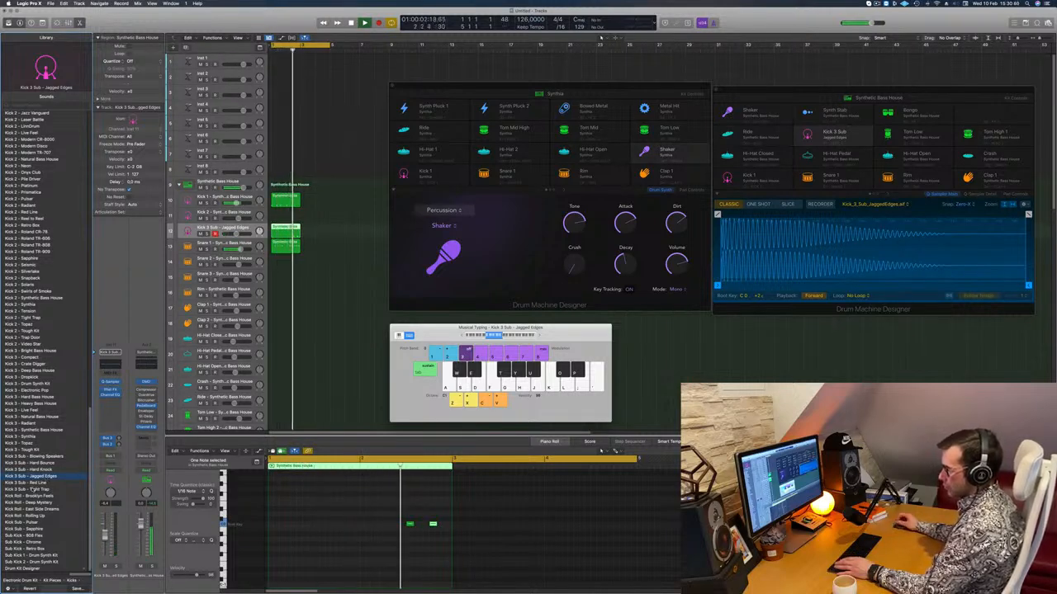
Duplicate the Kick 1, Kick 3 and Snare 1 regions directly after the originals to fill the following two bars.
drag(329, 263, 314, 200)
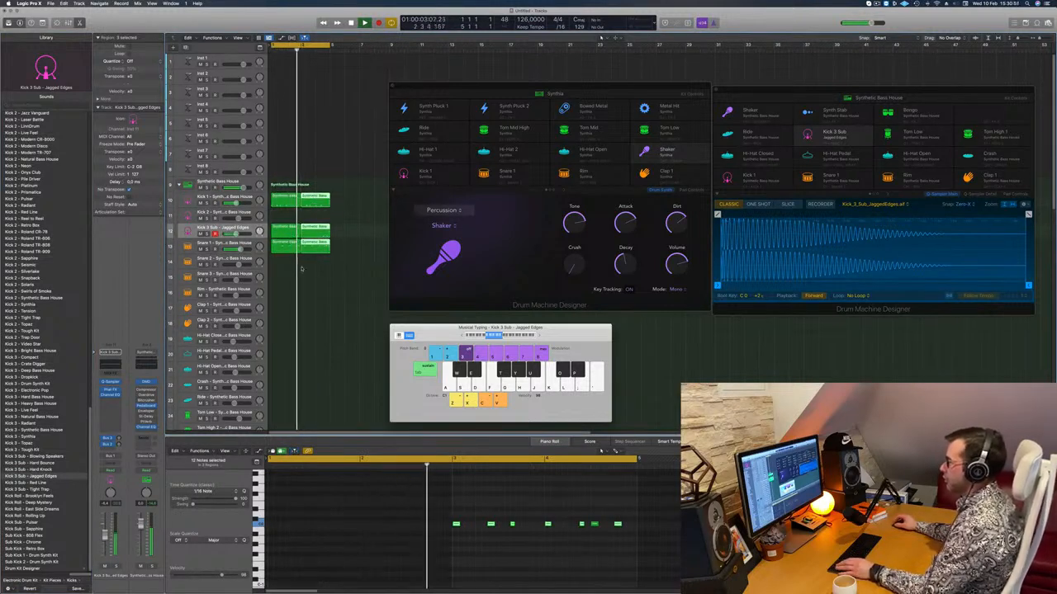
Compare further sub kick sounds on the Kick 3 track, including Red Line, Chrome and Retro Box, and load Sub Kick - 808 Flex.
click(239, 227)
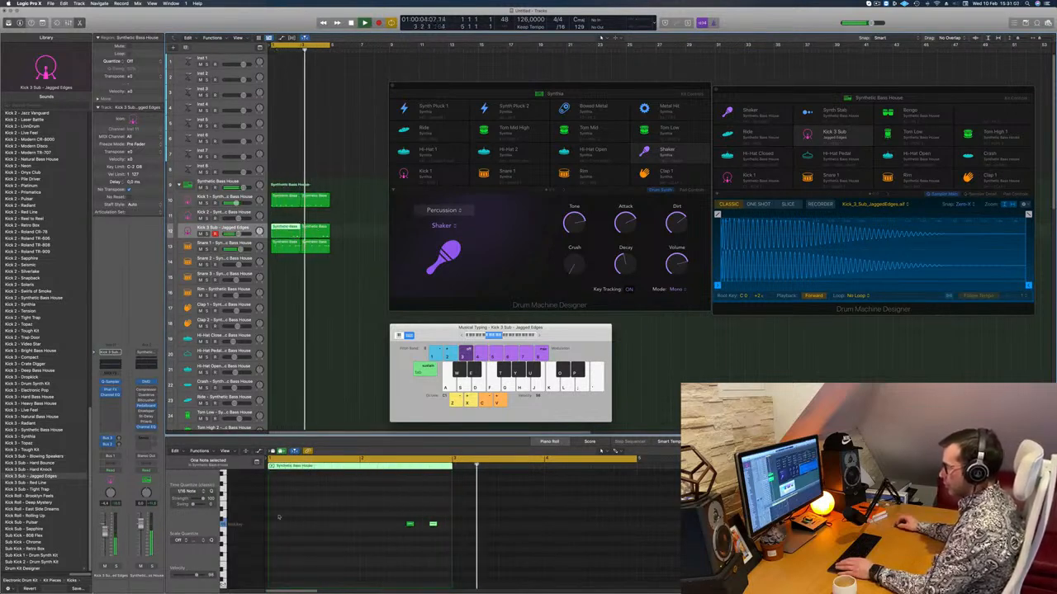
click(33, 483)
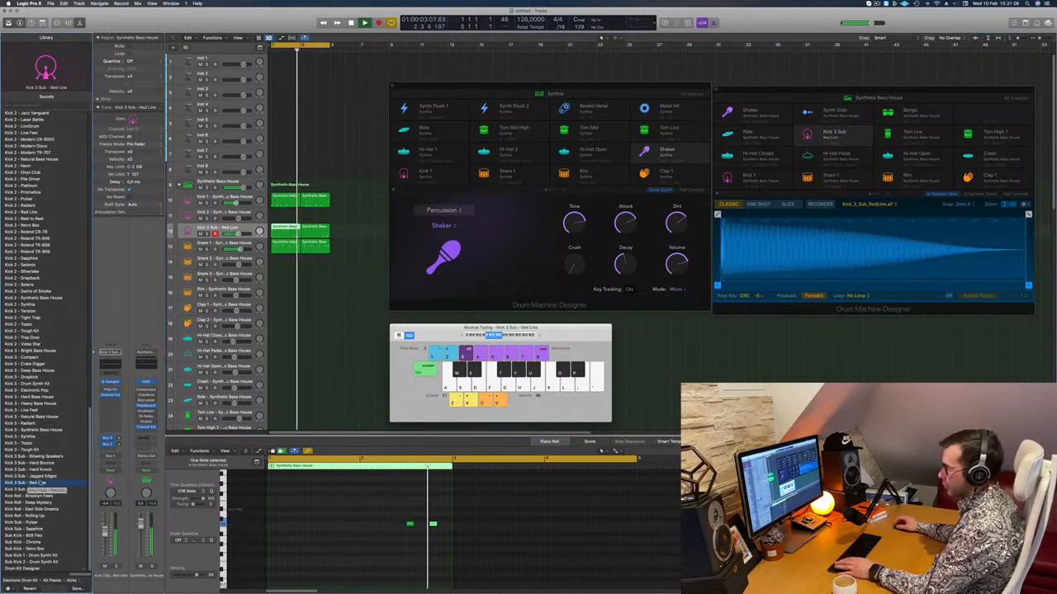
click(33, 489)
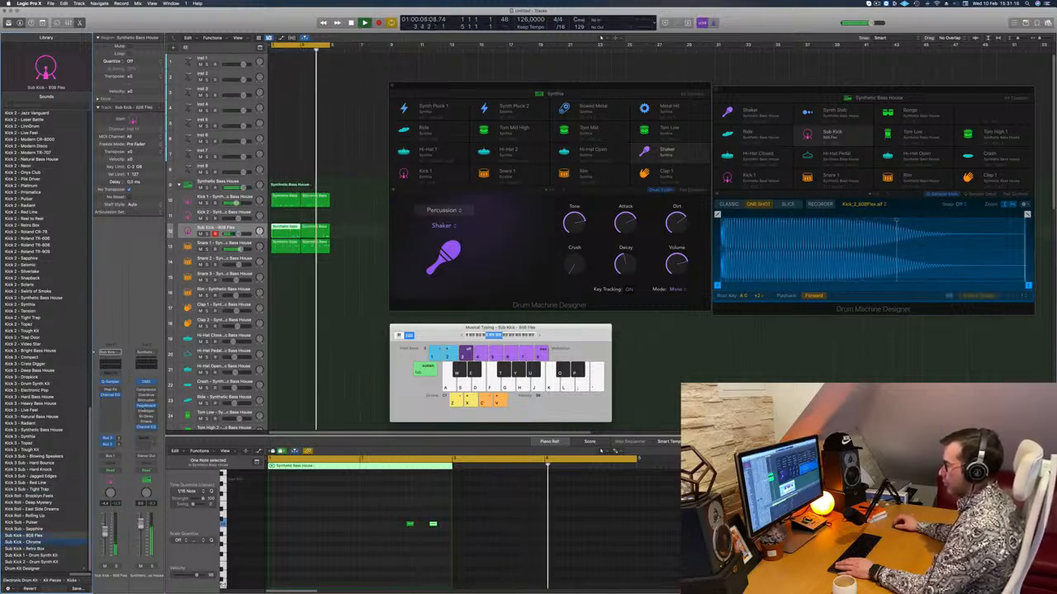
key(Down)
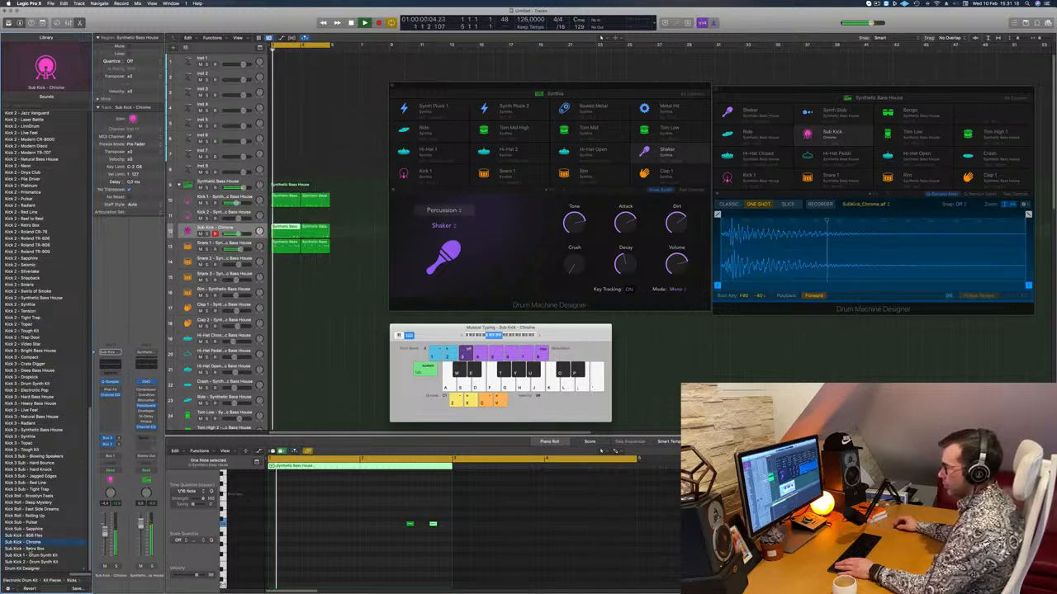
click(32, 550)
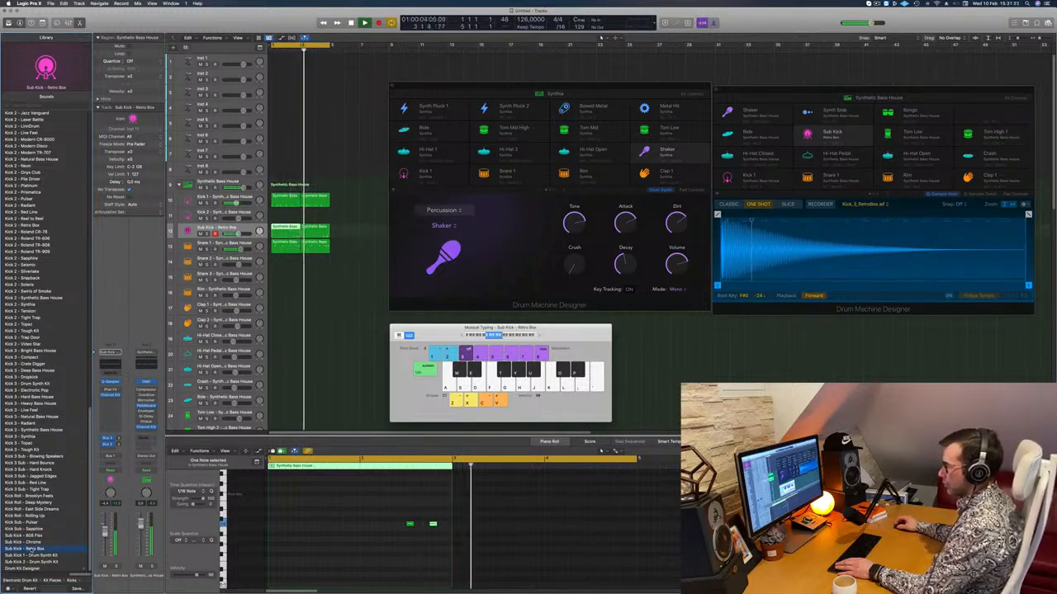
click(36, 536)
key(space)
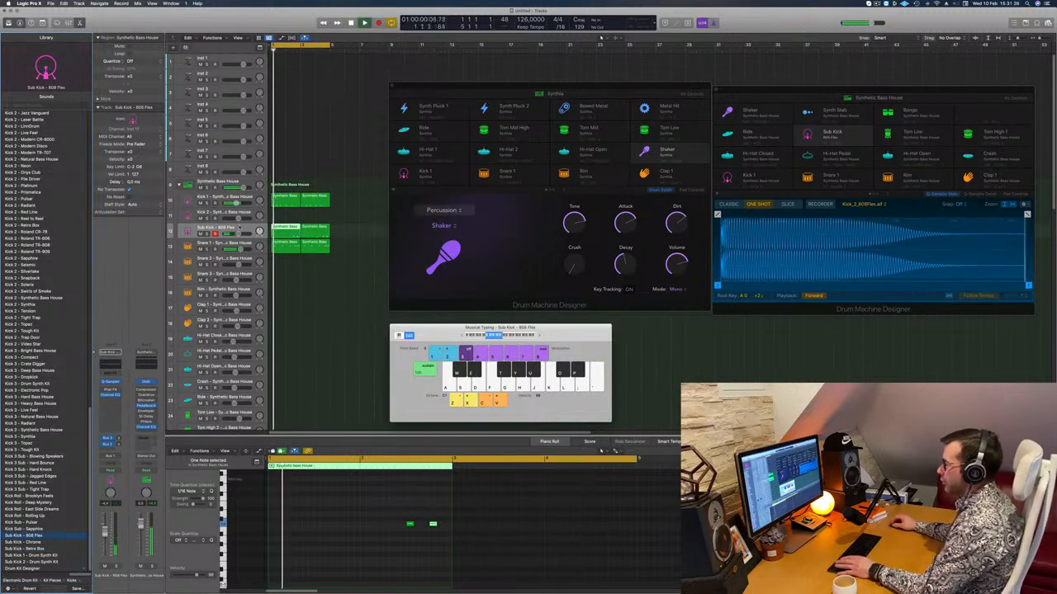
Shorten the 808 Flex sample to end at about 1.135 s with a fade-out of about 0.958 s, and close its Drum Machine Designer window.
click(262, 233)
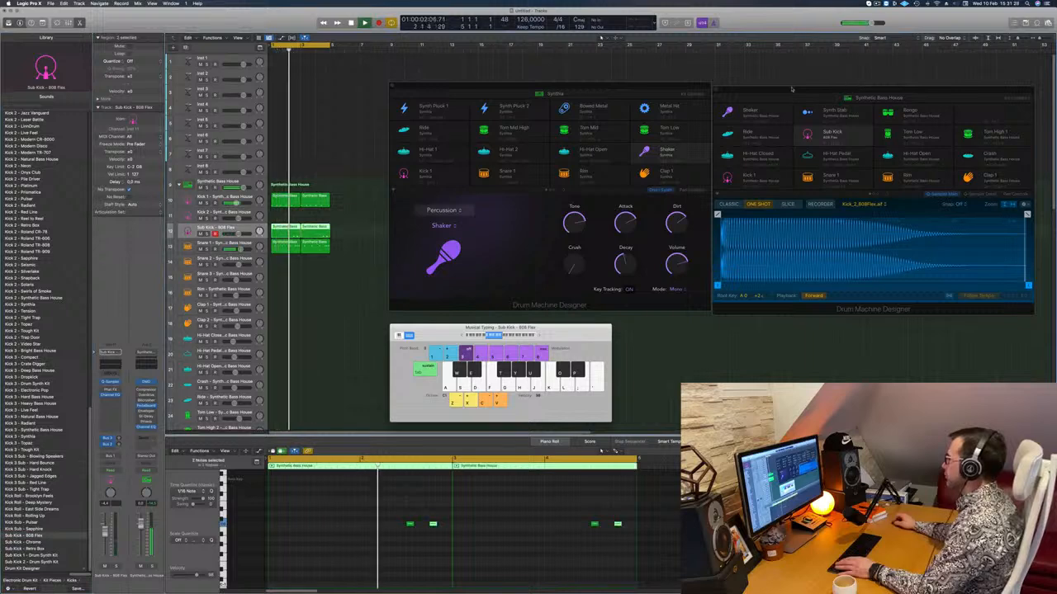
drag(832, 89, 672, 90)
drag(867, 214, 691, 214)
drag(868, 284, 778, 285)
drag(615, 214, 667, 214)
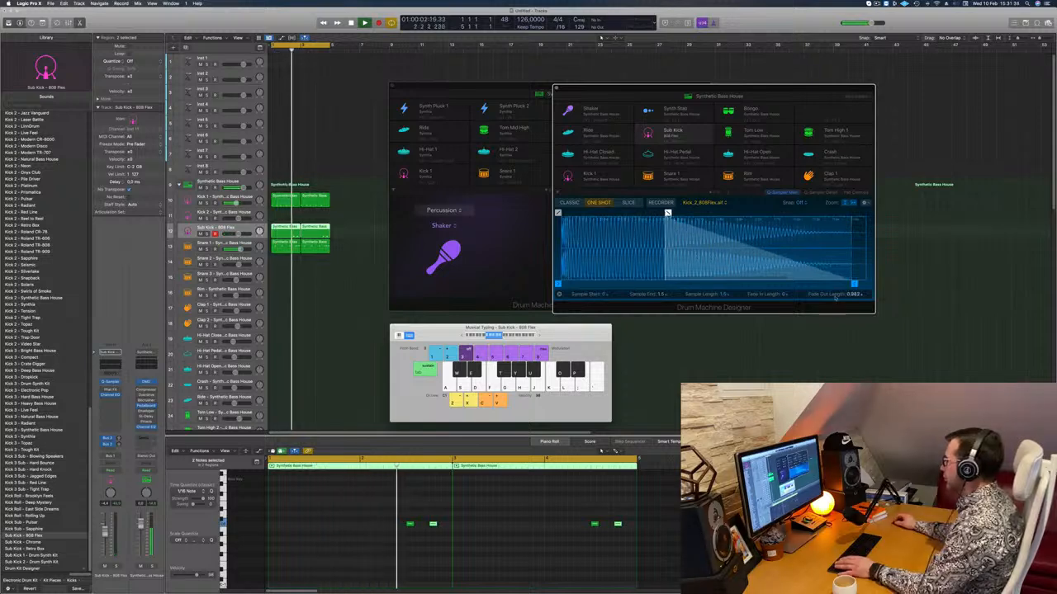
drag(854, 285, 780, 289)
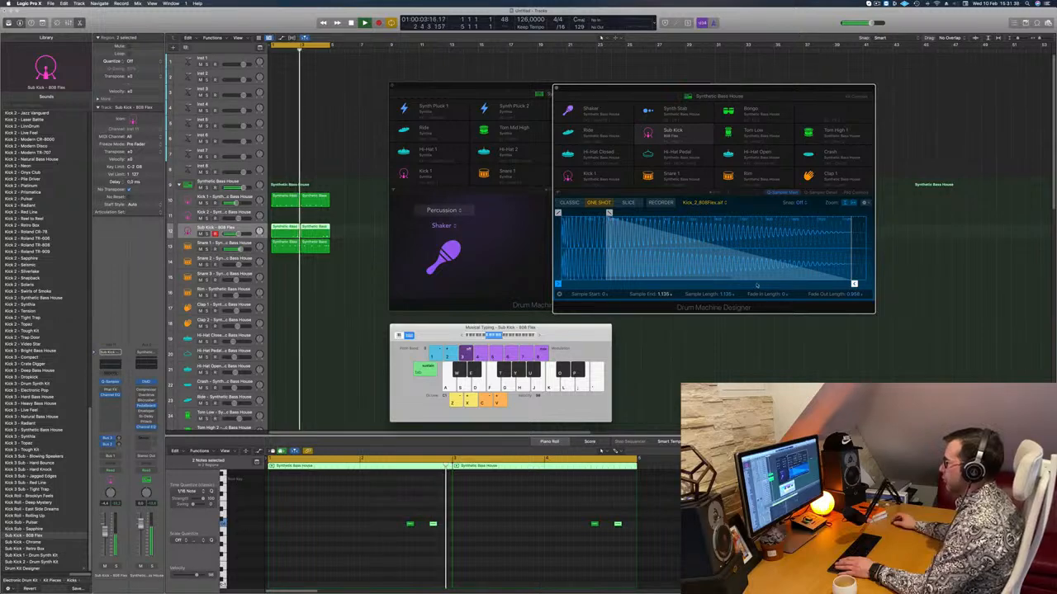
key(space)
key(space)
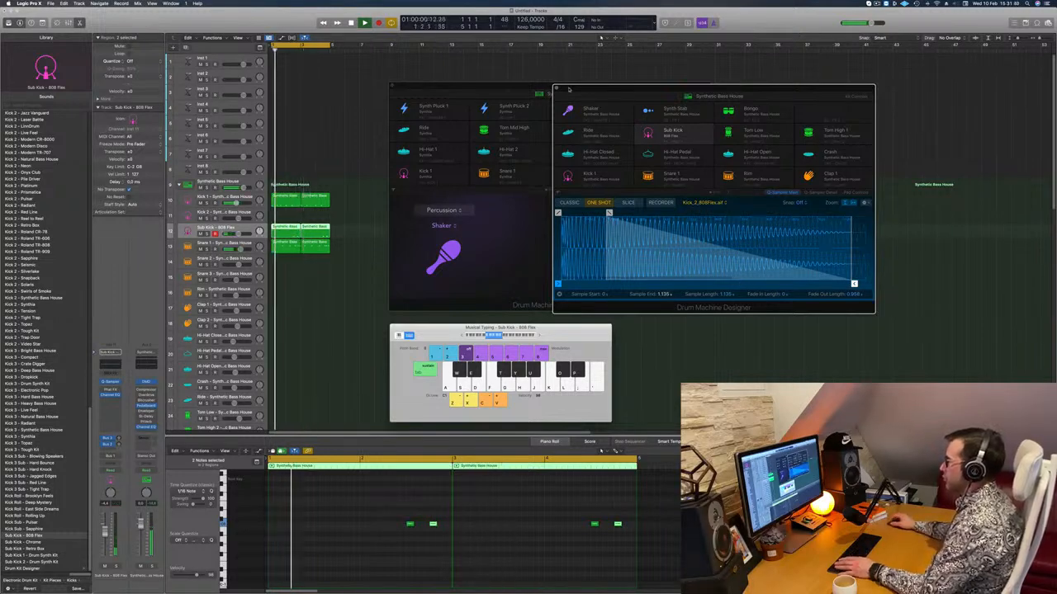
click(556, 89)
Play the groove and select the last note in the first Kick 1 region and in its copy.
key(space)
key(space)
click(284, 202)
drag(408, 515, 431, 525)
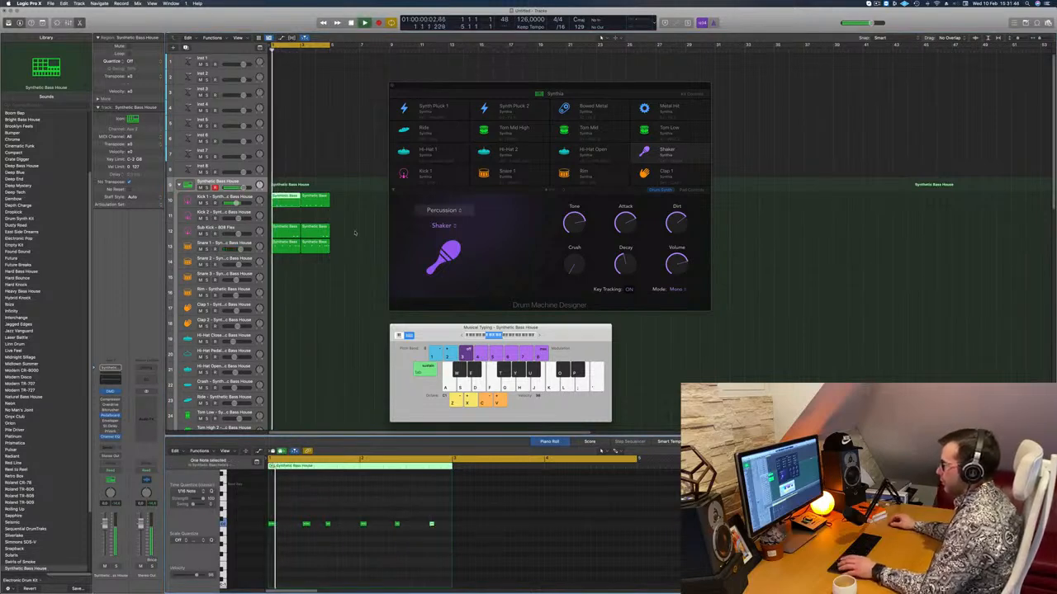
click(324, 199)
click(616, 523)
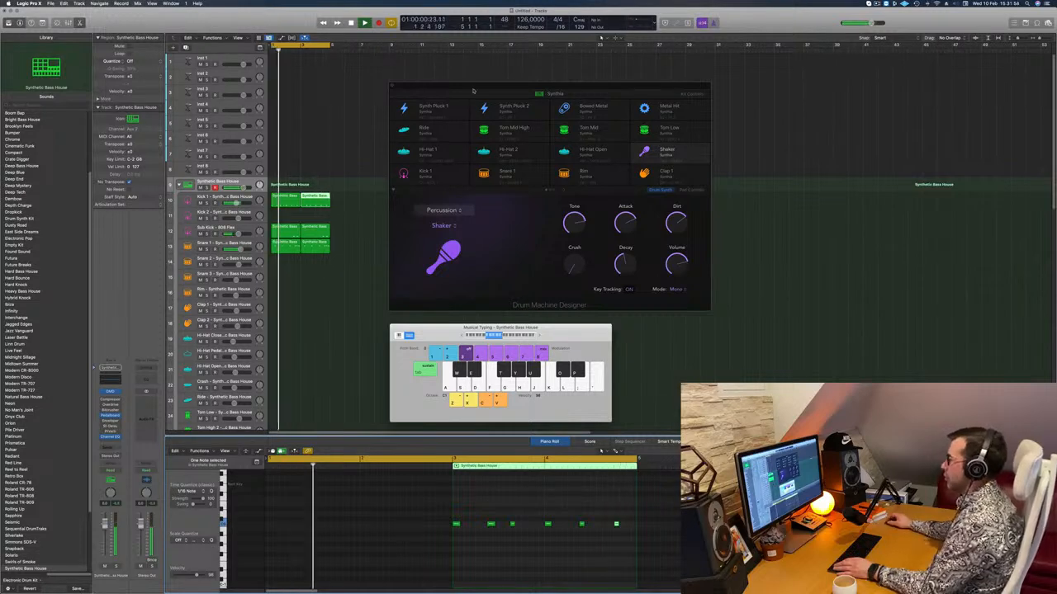
Move the Synthia plug-in window aside and copy the first Kick 1 region to the Hi-Hat Open track.
drag(473, 91, 671, 107)
scroll(320, 254, down, 3)
scroll(322, 248, down, 1)
scroll(331, 246, down, 1)
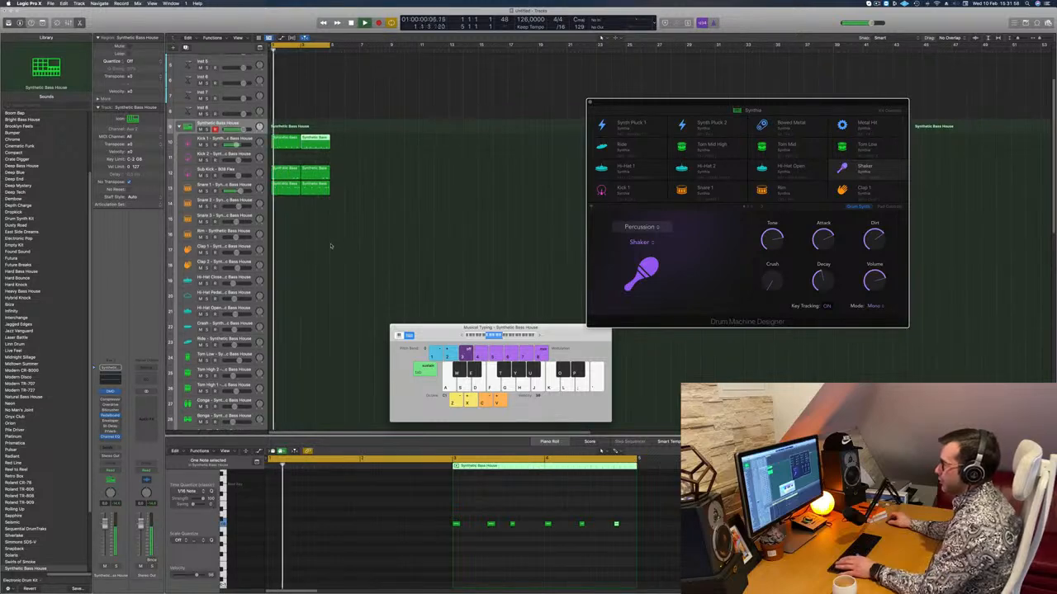
click(331, 246)
key(space)
drag(284, 143, 282, 308)
key(space)
Replace the copied pattern in the Hi-Hat Open region with eight evenly spaced offbeat notes across its two bars.
click(272, 543)
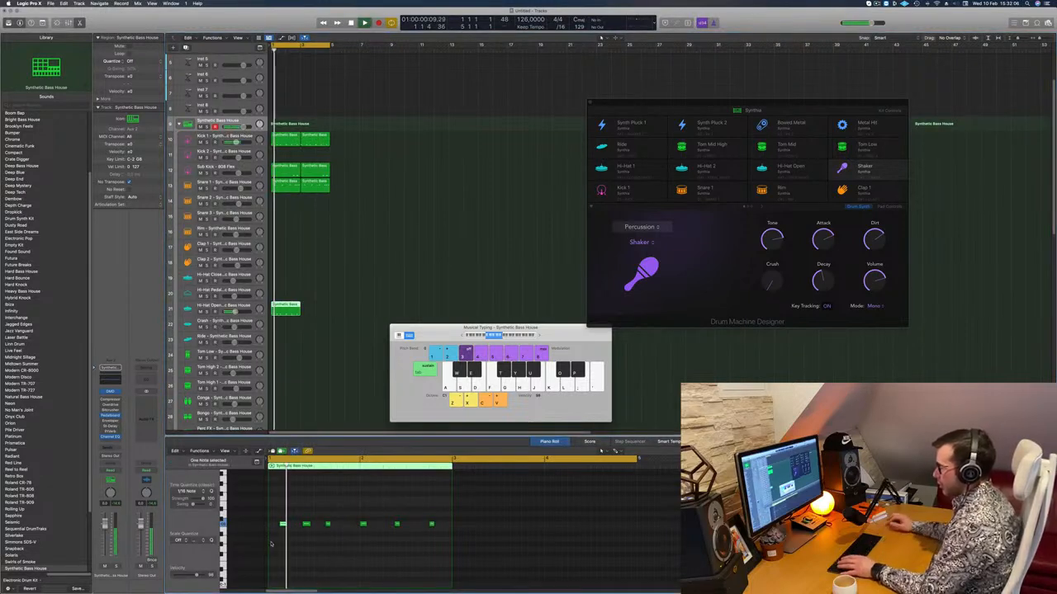
drag(325, 517, 501, 556)
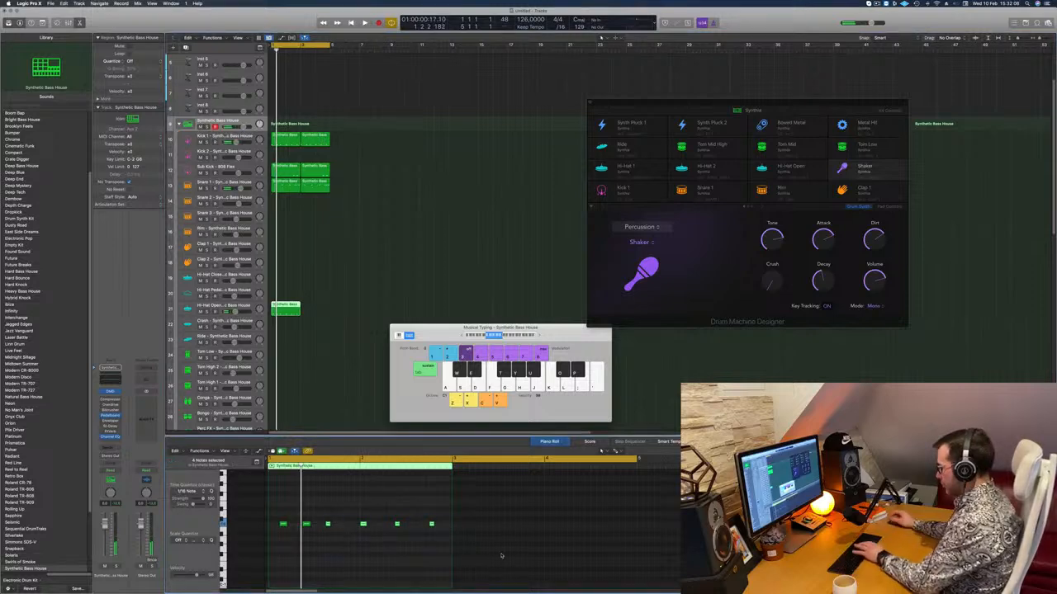
drag(366, 506, 375, 526)
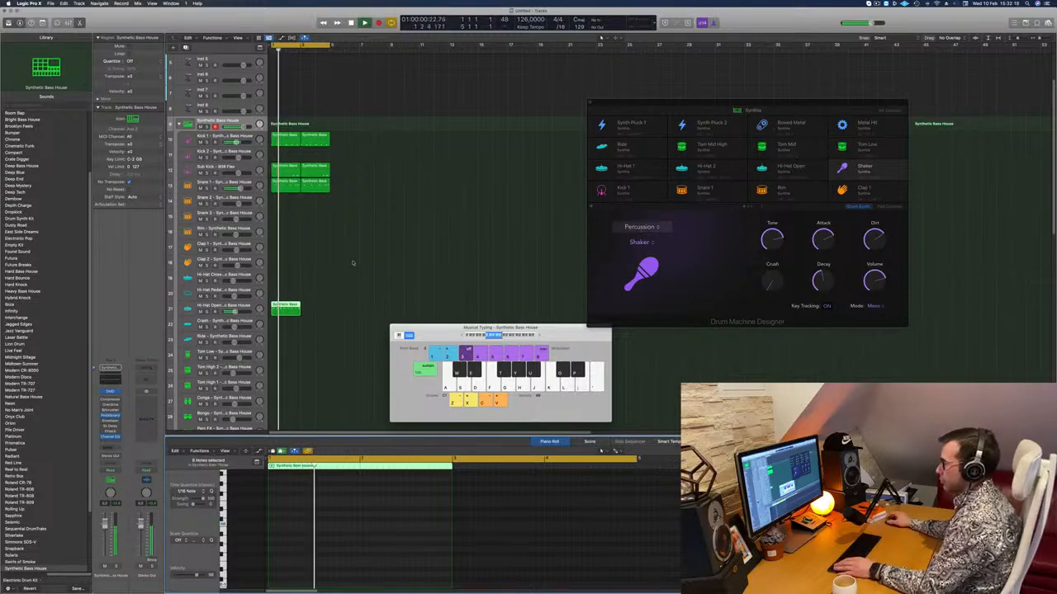
Duplicate the Hi-Hat Open region into the following two bars and play the loop with its track selected.
click(221, 306)
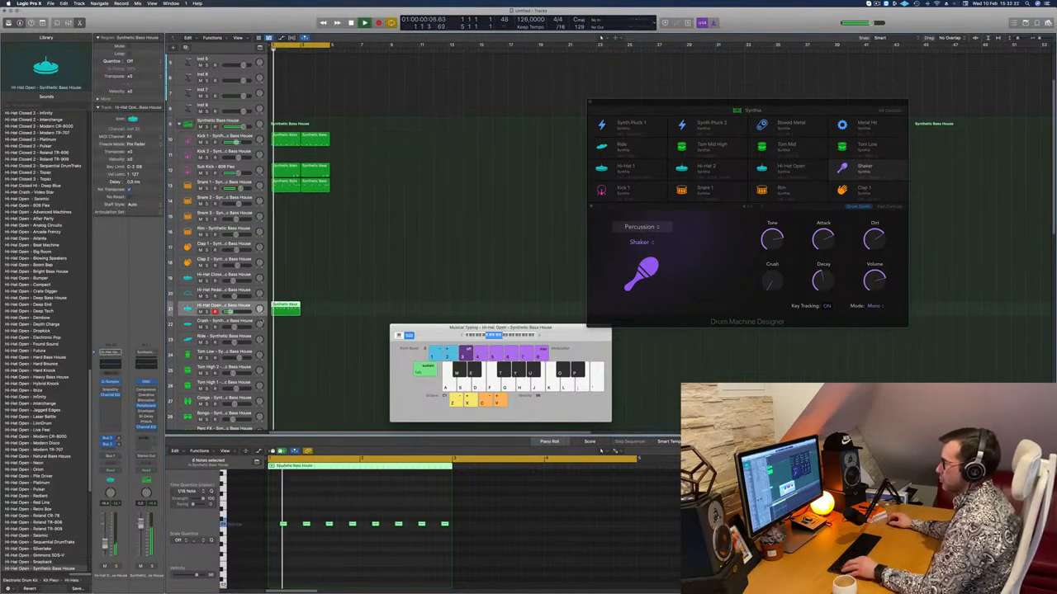
drag(287, 307, 316, 307)
click(240, 309)
key(space)
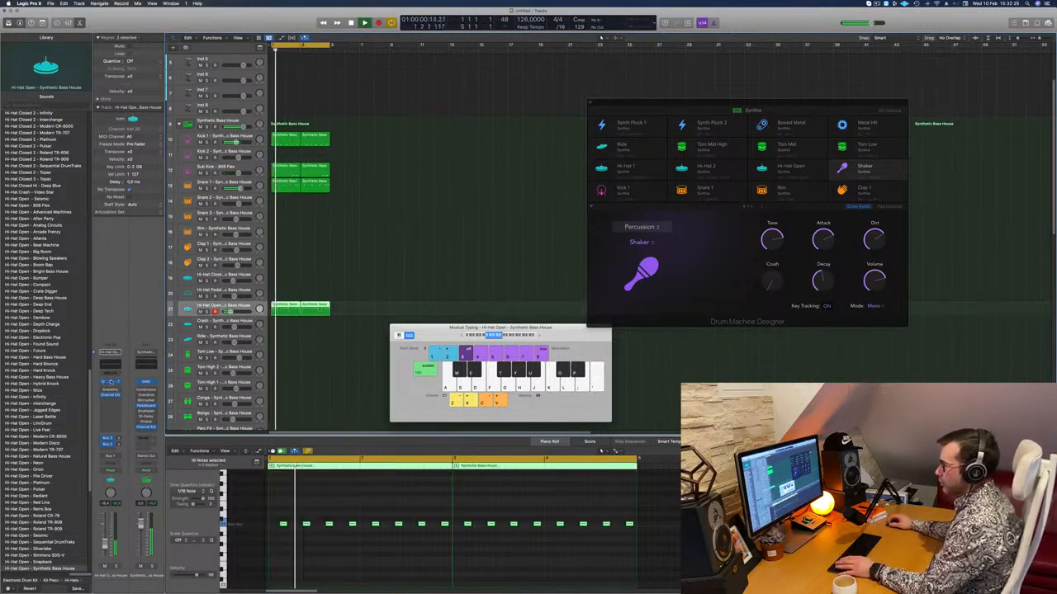
Slightly adjust the open hi-hat's amp envelope in Quick Sampler and raise its channel volume a little.
click(111, 381)
drag(520, 103, 538, 108)
drag(568, 289, 565, 289)
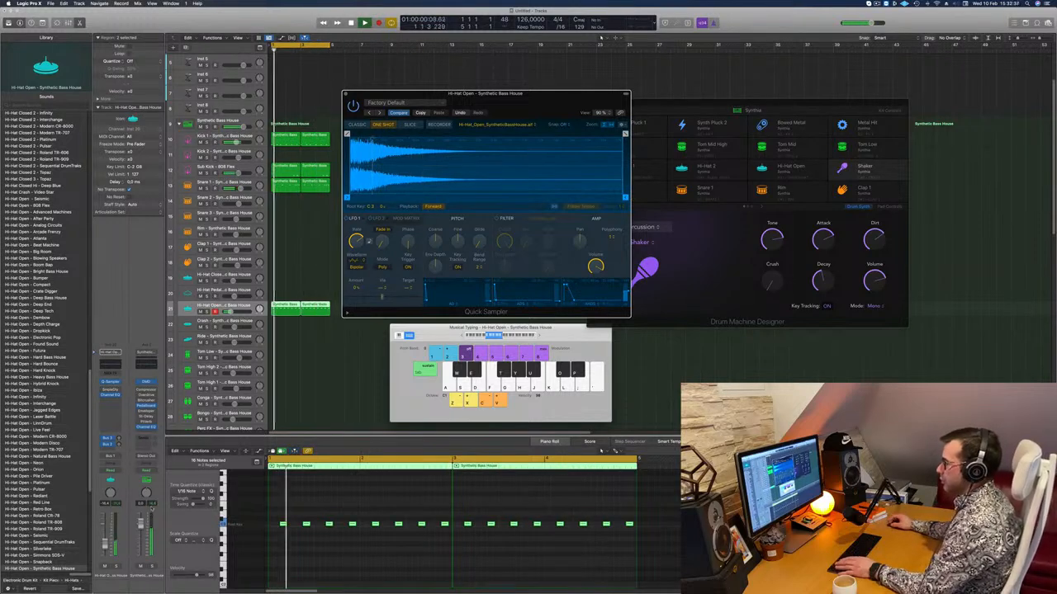
drag(105, 542, 105, 540)
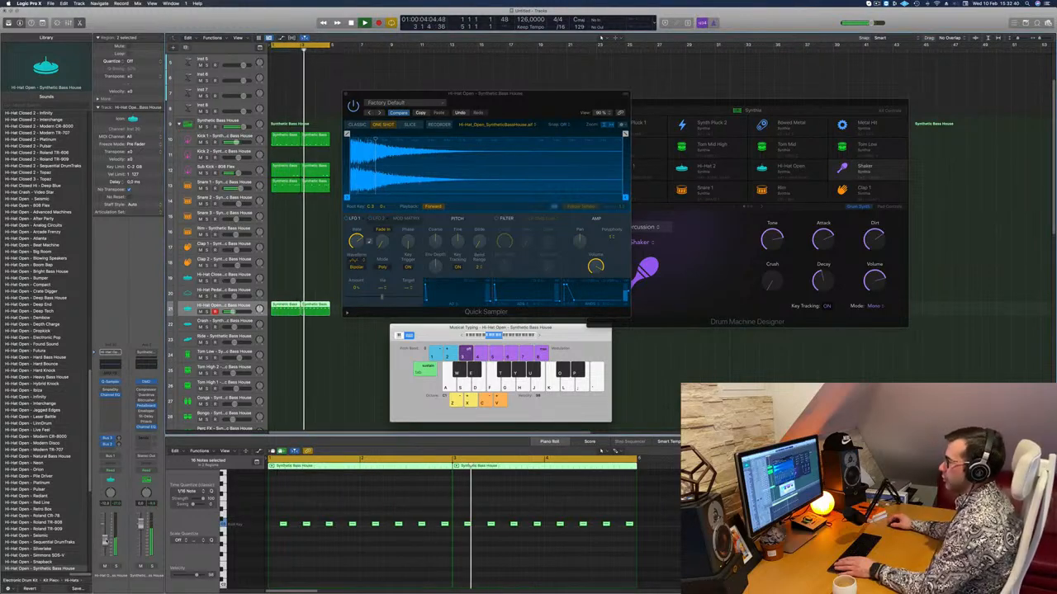
drag(494, 92, 486, 117)
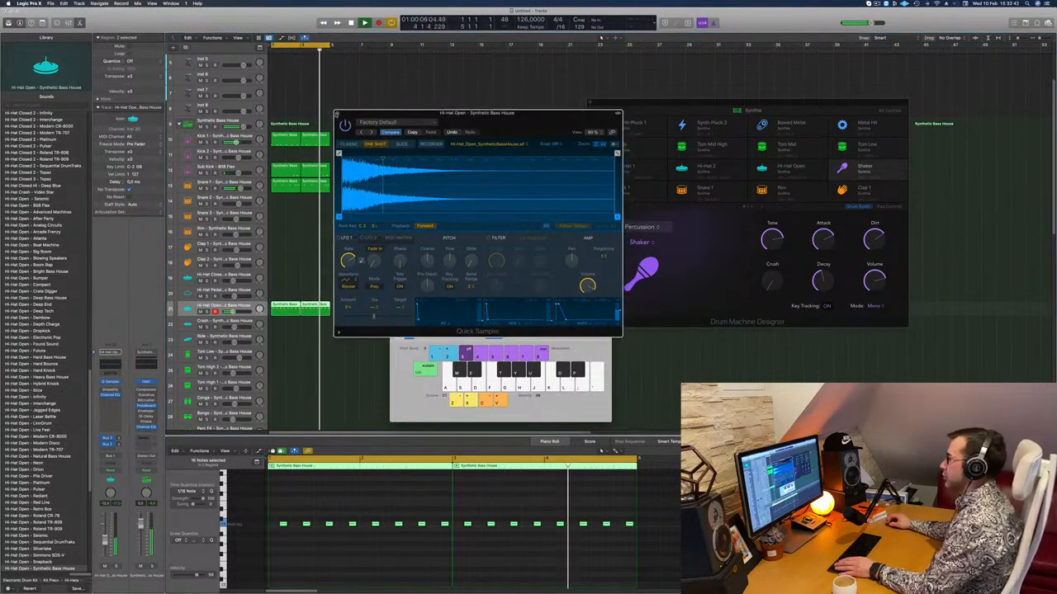
click(339, 118)
Copy the first Hi-Hat Open region to the Hi-Hat Closed track.
click(355, 247)
scroll(375, 242, down, 3)
key(Return)
click(281, 275)
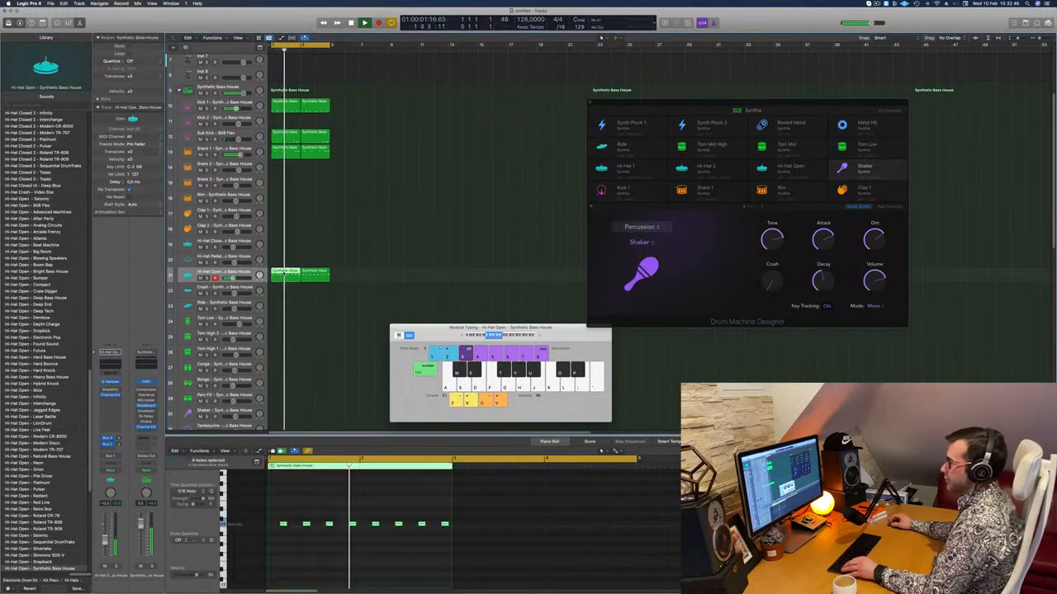
drag(280, 275, 285, 255)
Shift the closed hi-hat notes earlier onto the beats and duplicate them to fill every 16th-note step of the region.
drag(274, 521, 441, 534)
scroll(286, 531, up, 3)
scroll(286, 530, left, 2)
drag(286, 525, 270, 525)
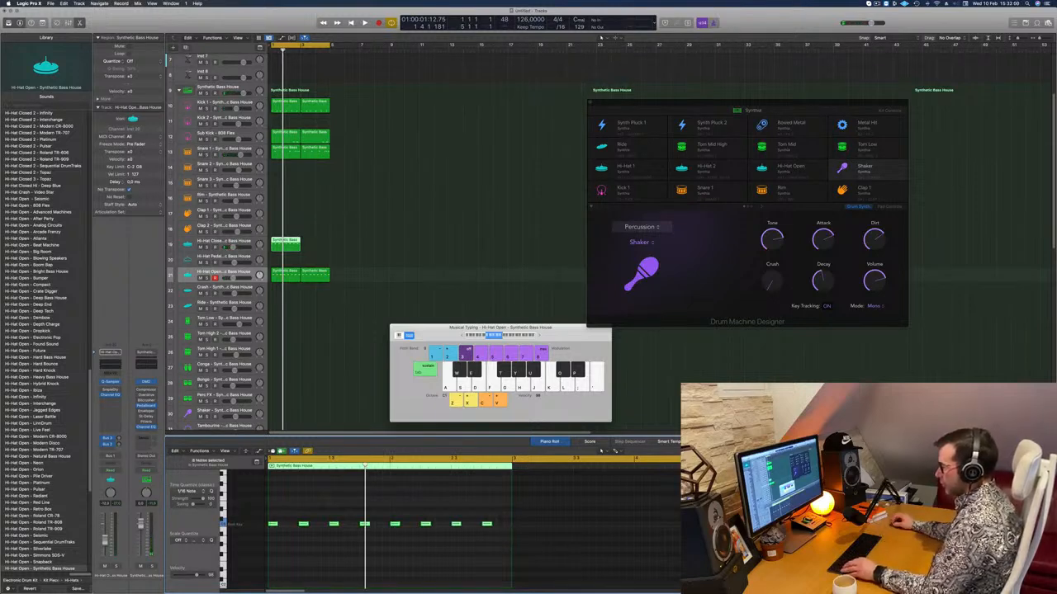
drag(275, 526, 290, 543)
key(space)
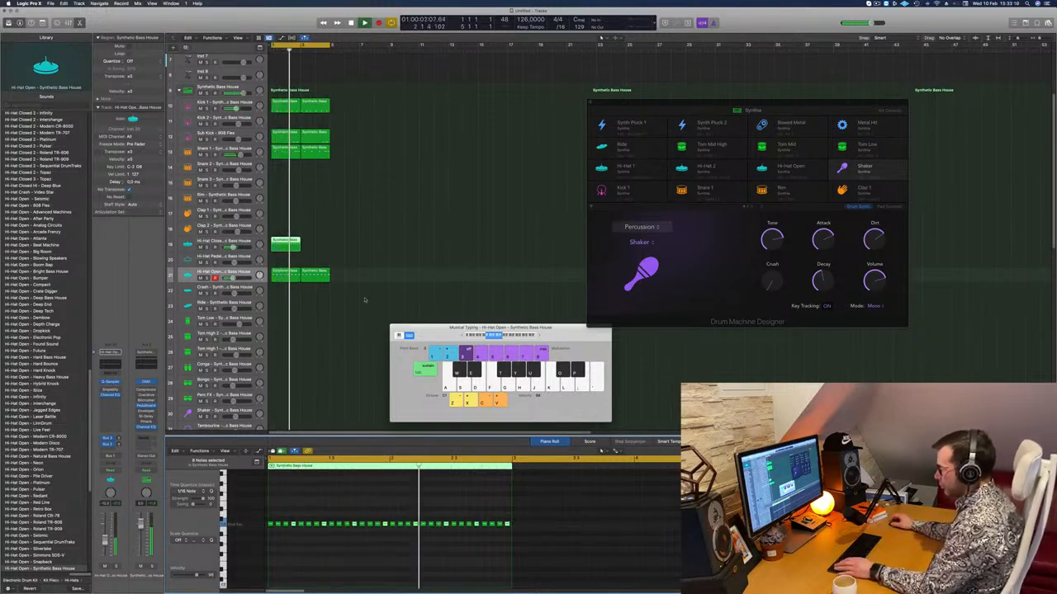
Select all the closed hi-hat notes and duplicate the Hi-Hat Closed region into the following two bars.
scroll(292, 535, right, 3)
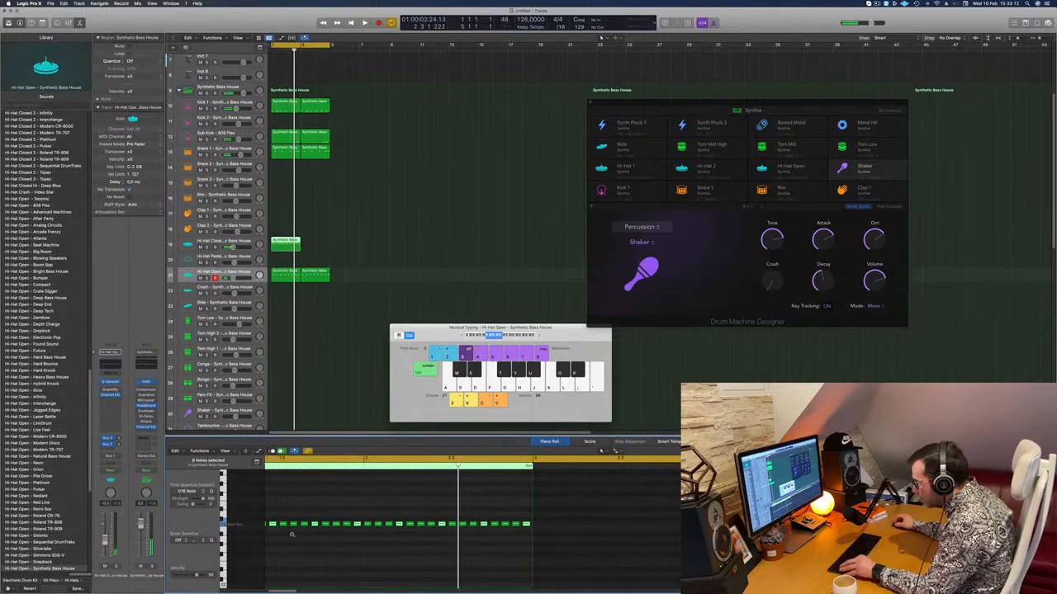
scroll(293, 536, up, 2)
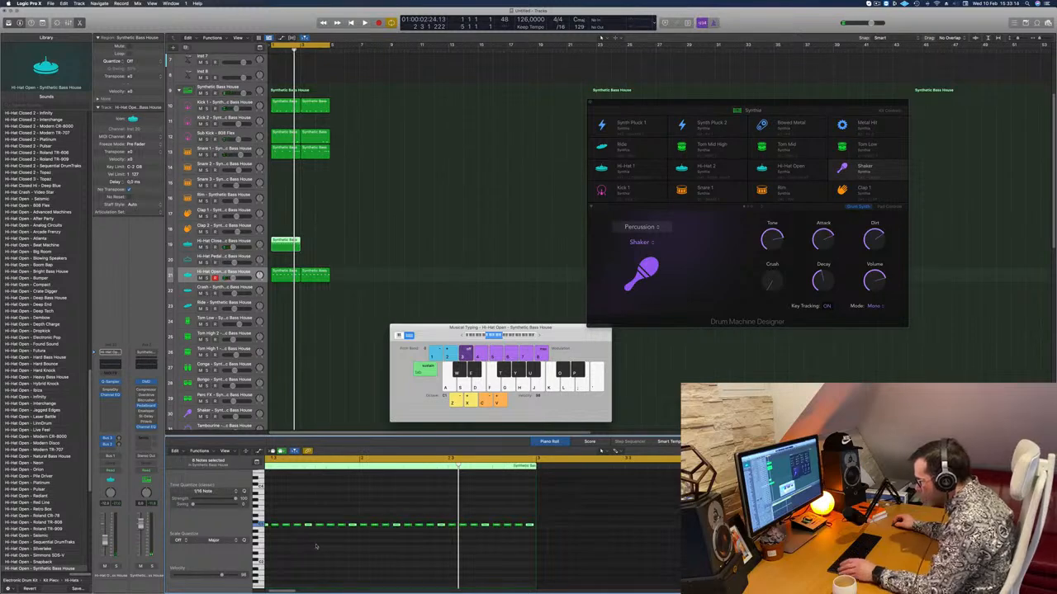
key(space)
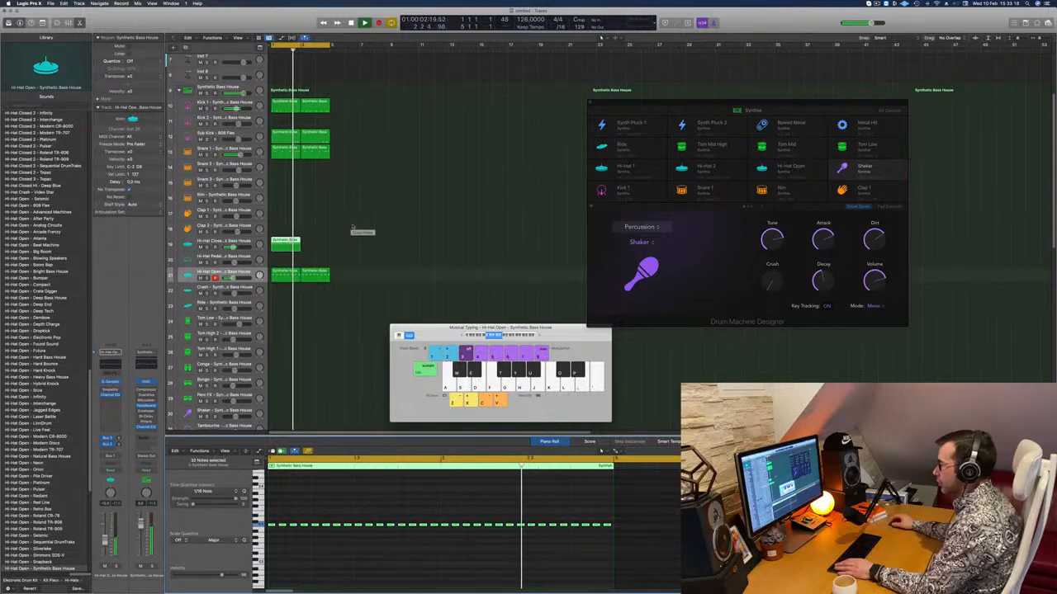
drag(291, 242, 324, 248)
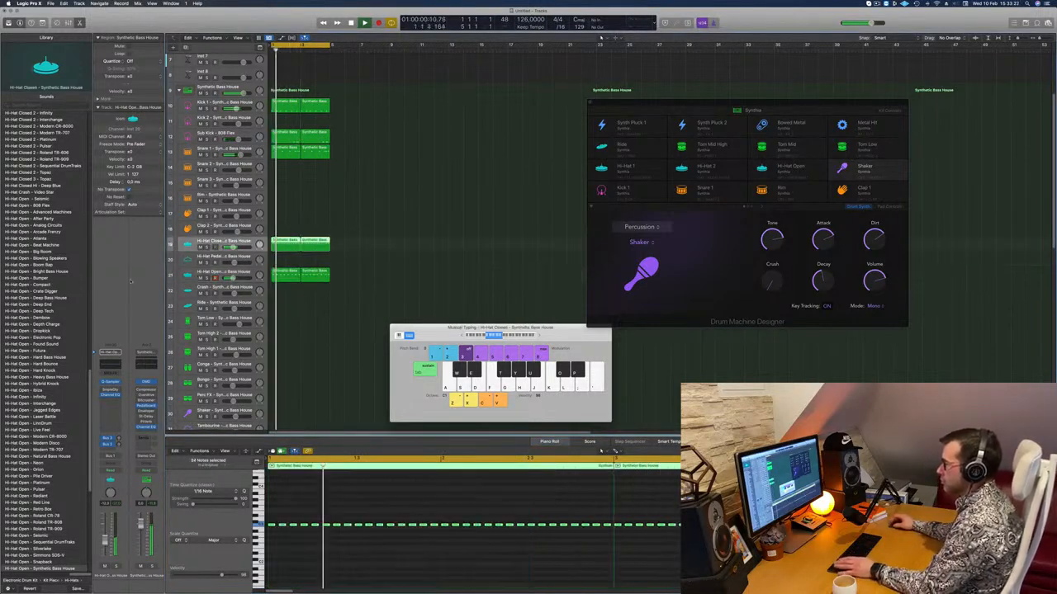
Turn up the delay and reverb sends of the closed hi-hat channel.
click(119, 445)
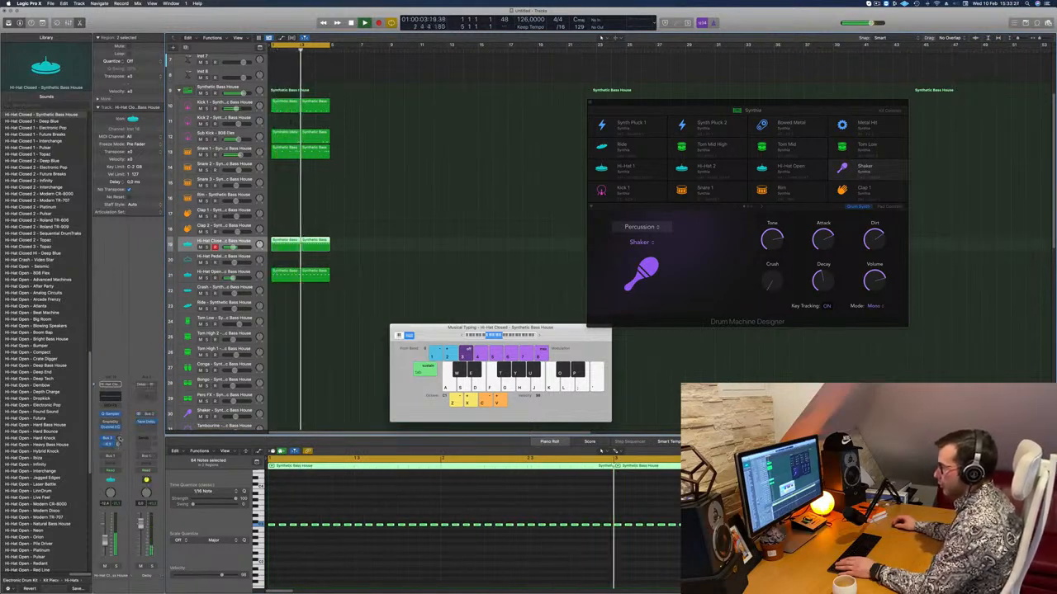
drag(118, 438, 125, 385)
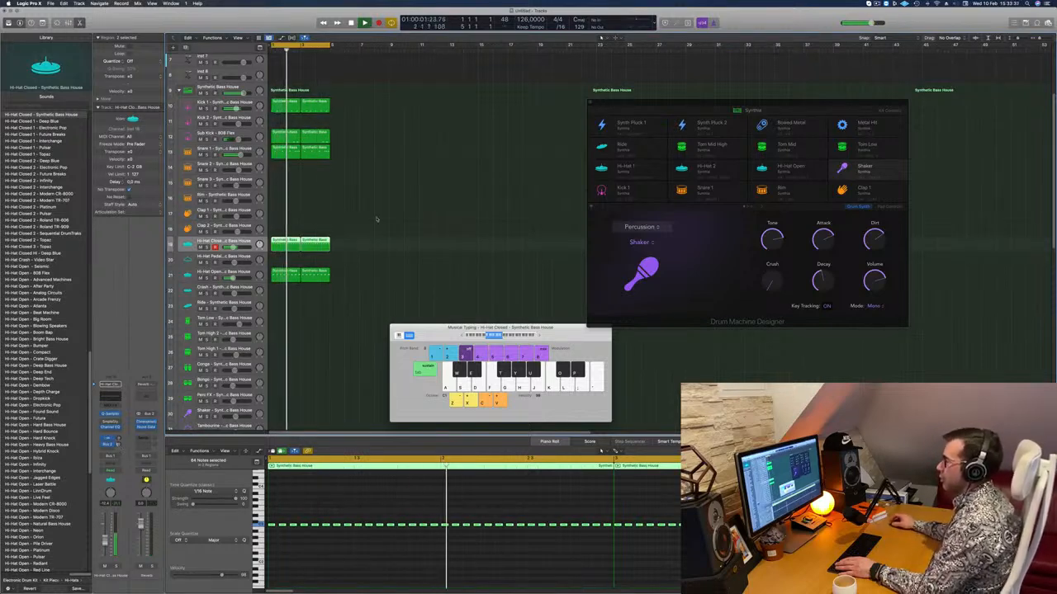
Rebalance the channel levels of the closed hi-hat and Snare 1, lowering the hi-hat slightly and raising the snare.
click(247, 150)
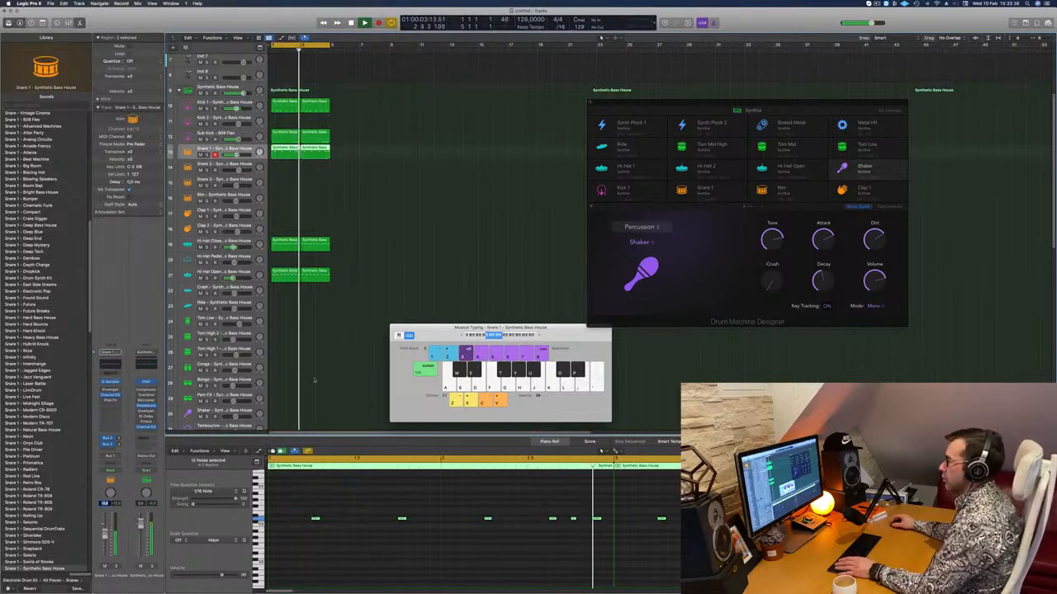
scroll(351, 217, down, 5)
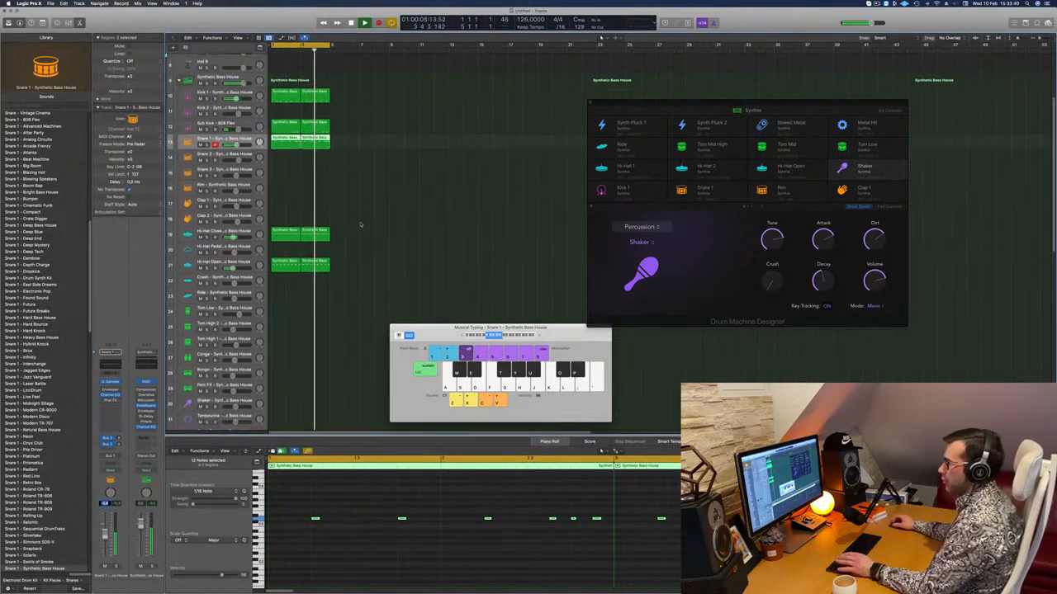
click(242, 132)
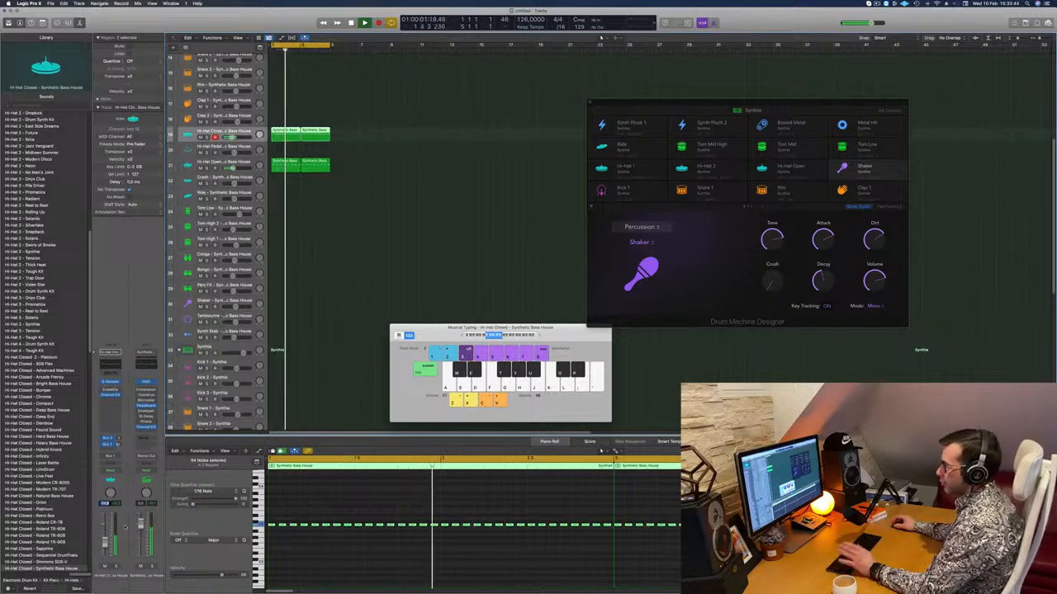
scroll(378, 242, up, 7)
click(378, 166)
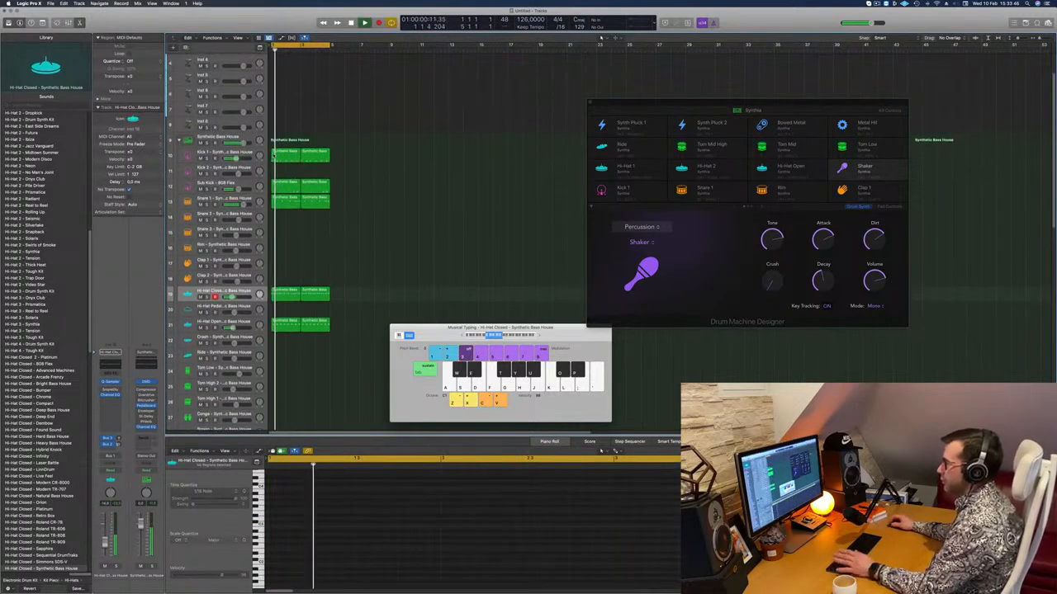
click(240, 199)
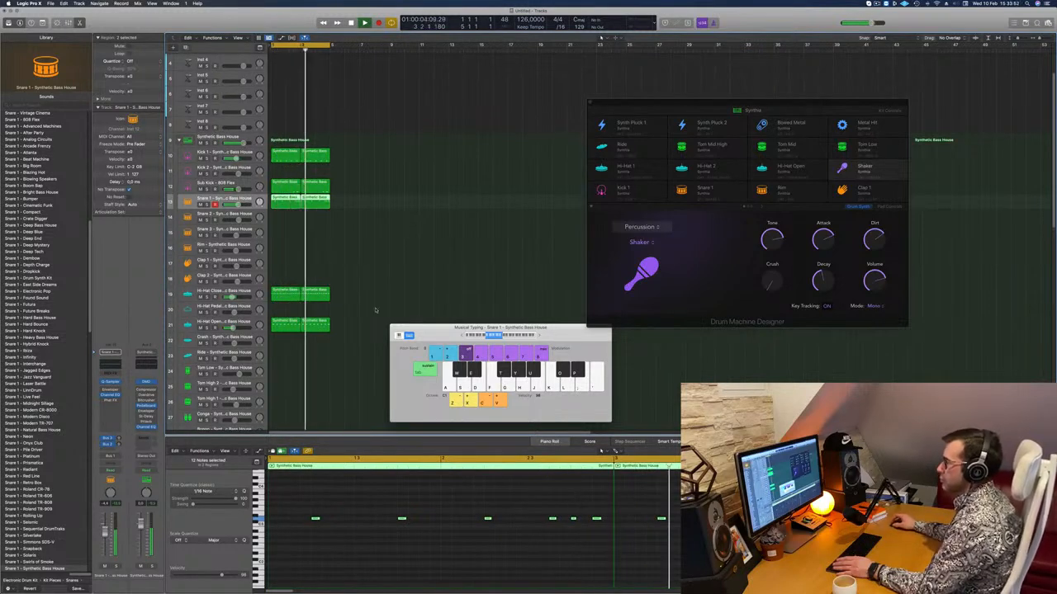
Copy the first Hi-Hat Open region to the Bongo track near bar 1.
scroll(364, 304, down, 7)
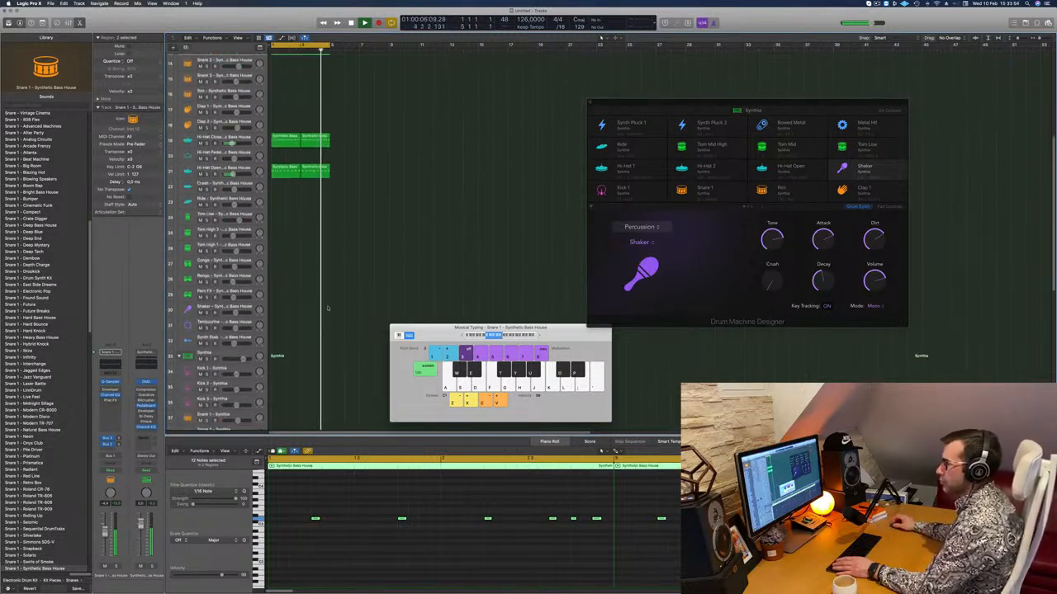
click(286, 156)
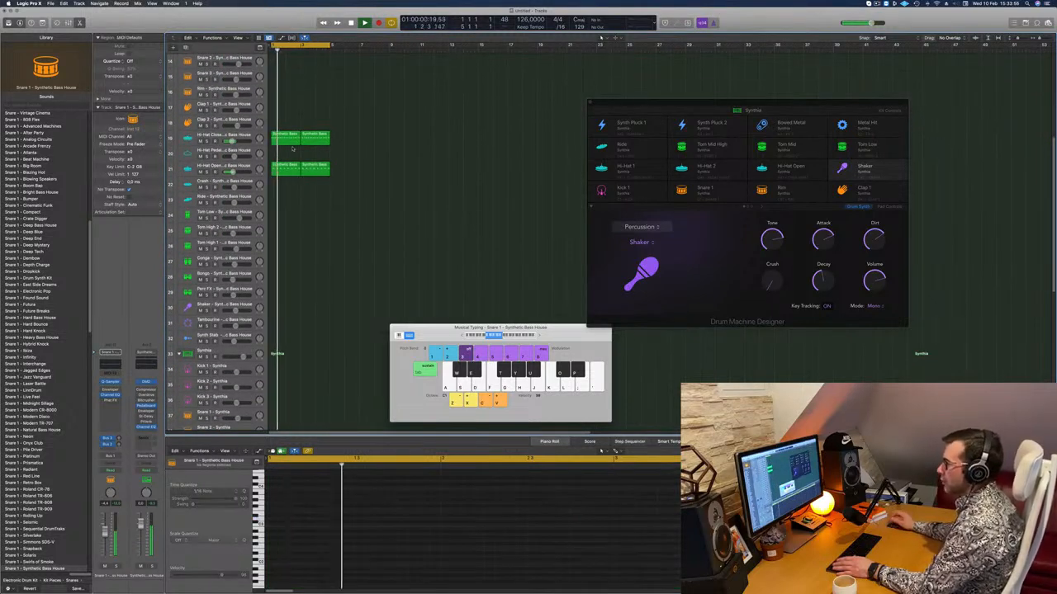
drag(284, 168, 291, 281)
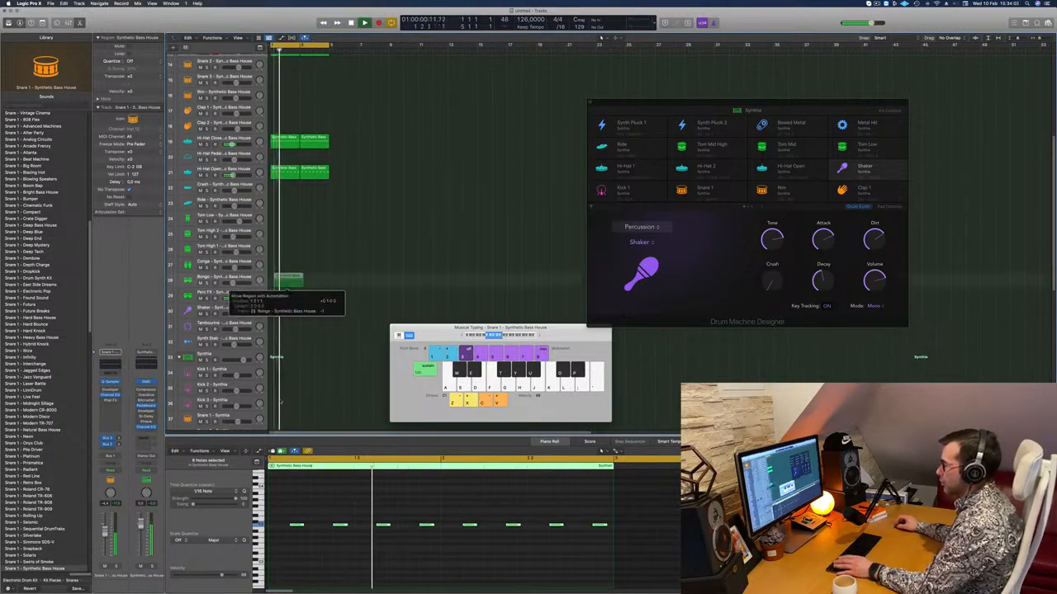
scroll(385, 516, down, 2)
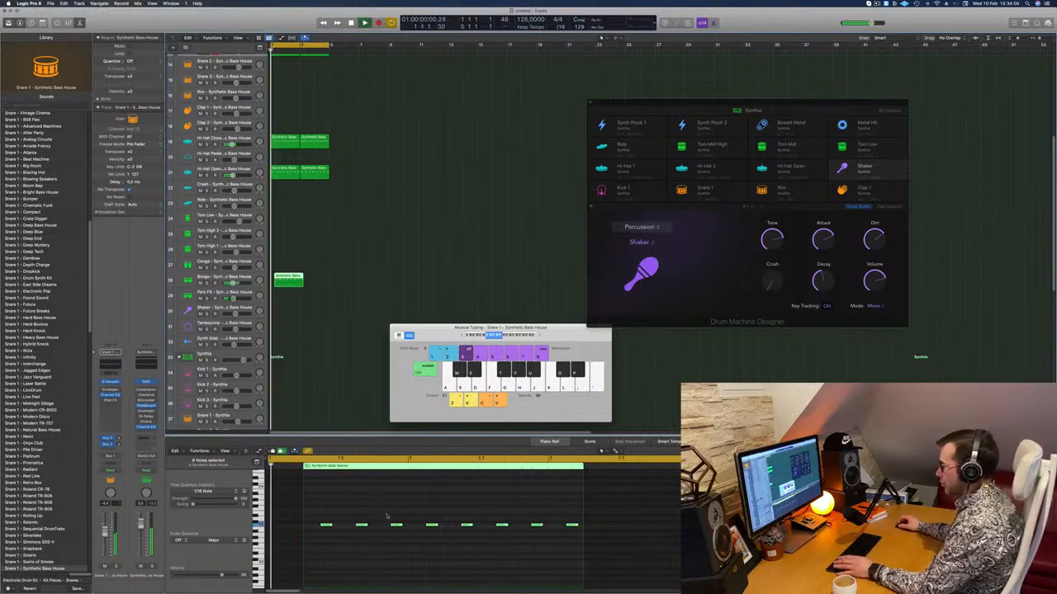
Shift the second bongo note earlier, delete all notes after it, and extend the region's start back to bar 1.
click(361, 525)
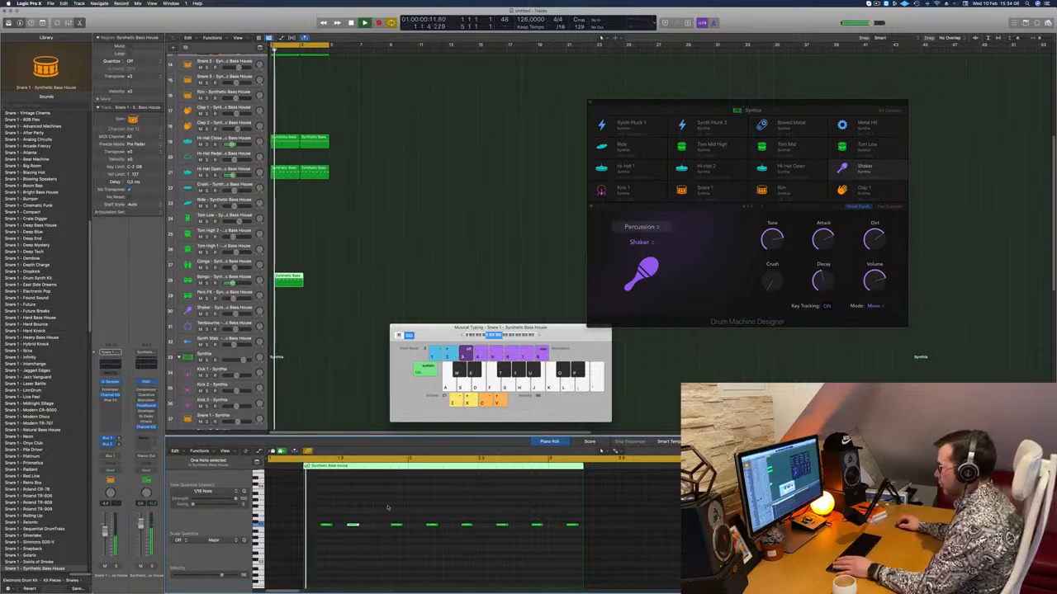
drag(390, 510, 579, 533)
key(Delete)
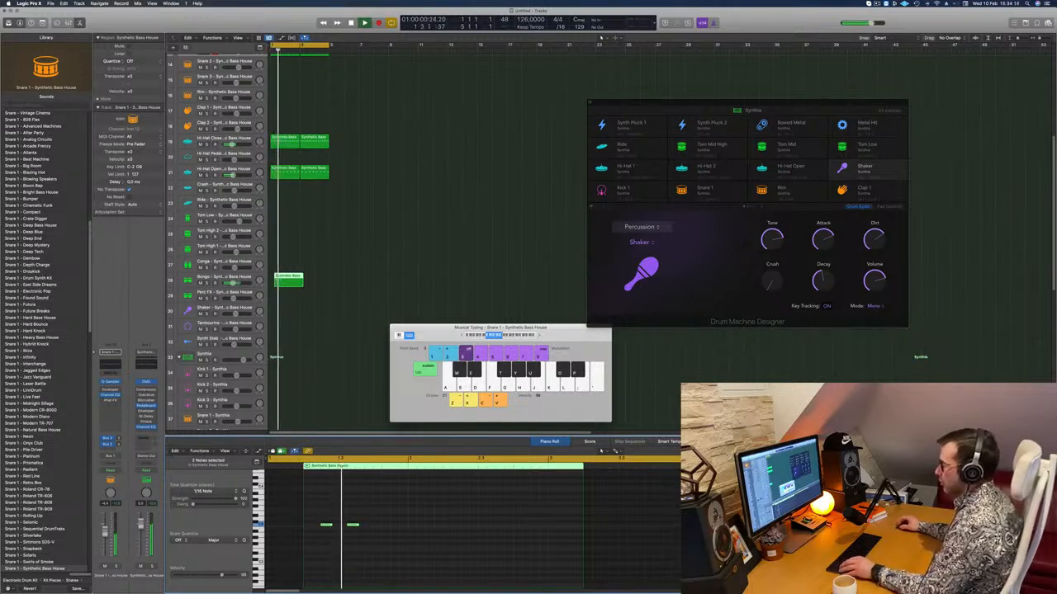
drag(302, 469, 258, 469)
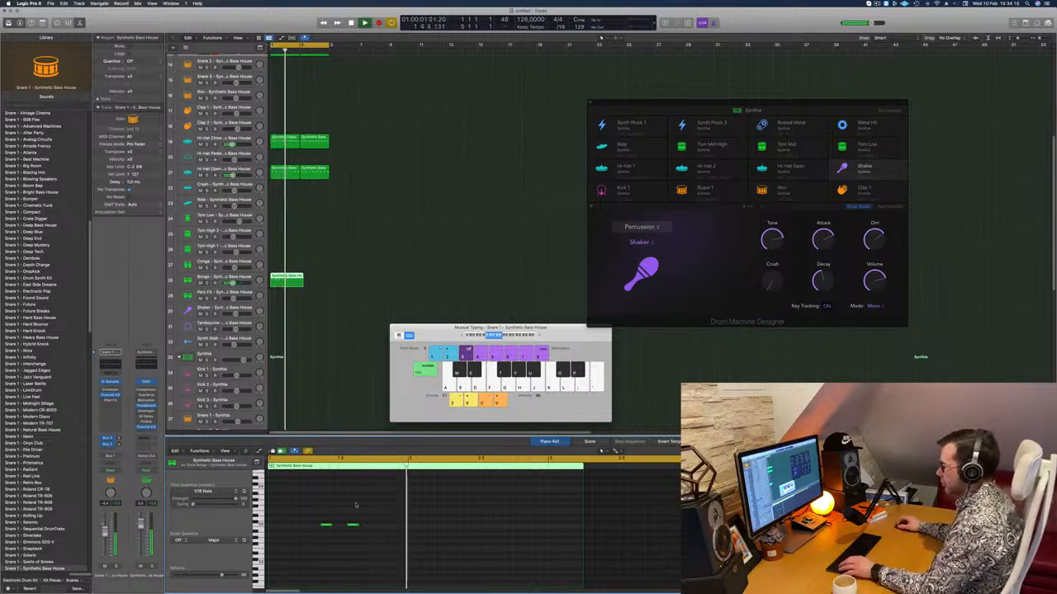
Repeat the bongo note pair one bar later and duplicate the Bongo region into the following two bars.
drag(378, 521, 469, 533)
drag(292, 278, 323, 284)
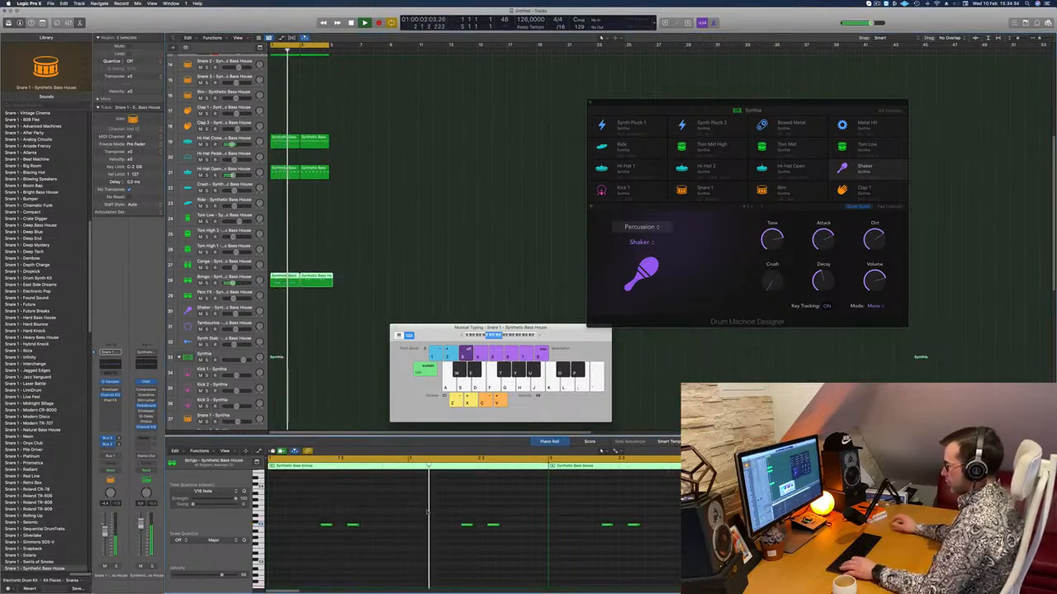
Try the selected bongo notes an octave lower.
scroll(427, 510, up, 2)
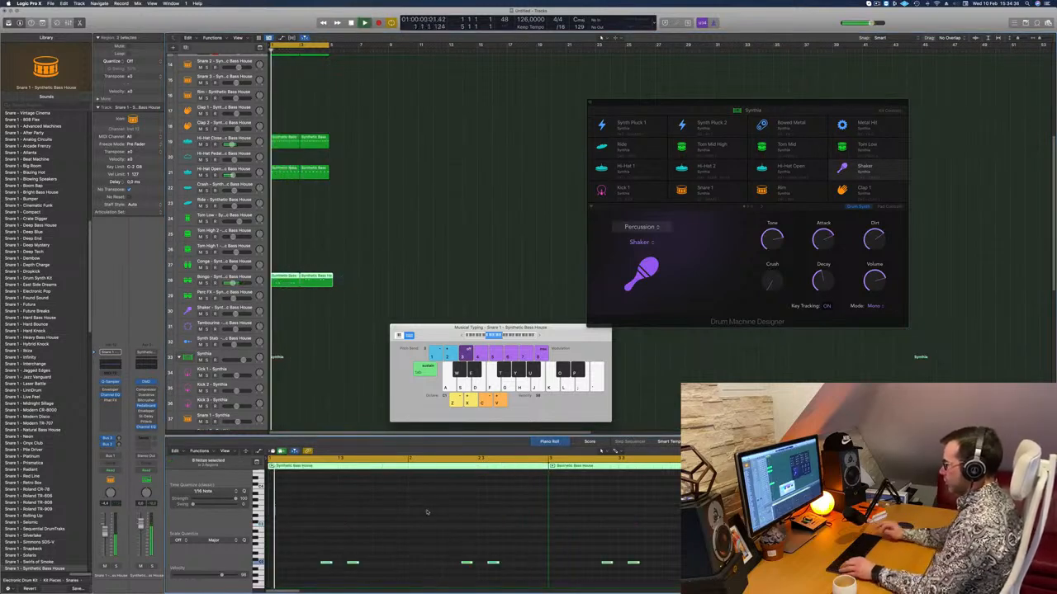
scroll(302, 533, up, 5)
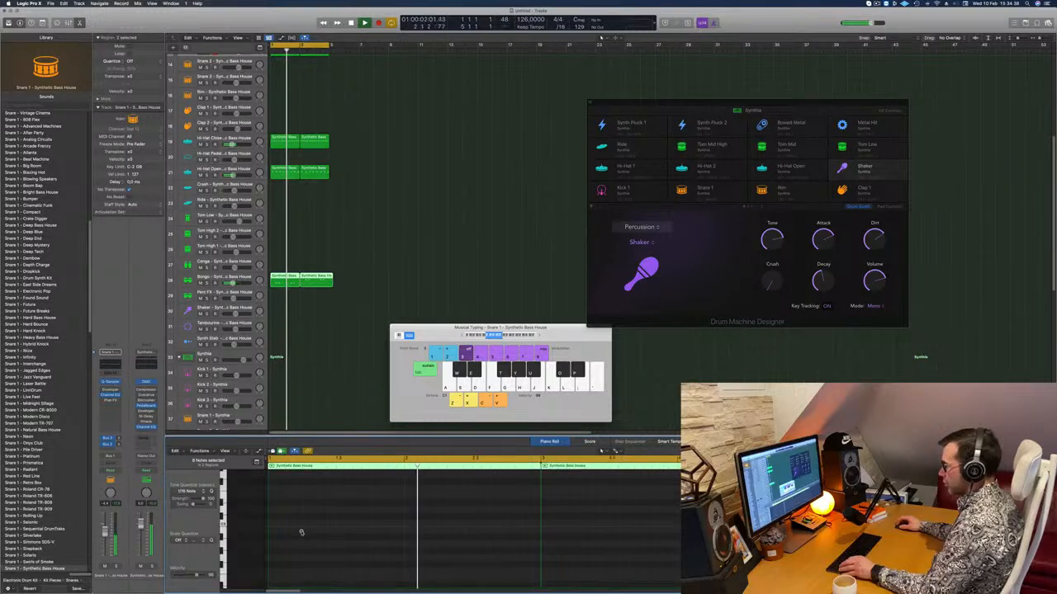
scroll(301, 533, up, 7)
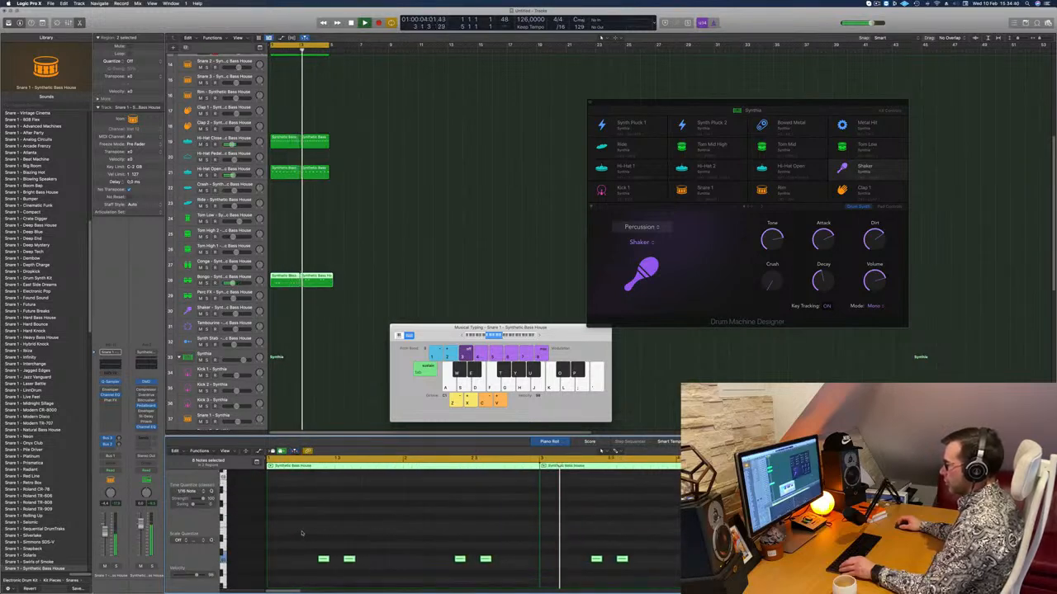
Turn up the Bongo channel's delay send and load the 1/16 Note Triplet preset in the delay bus's Tape Delay.
click(221, 279)
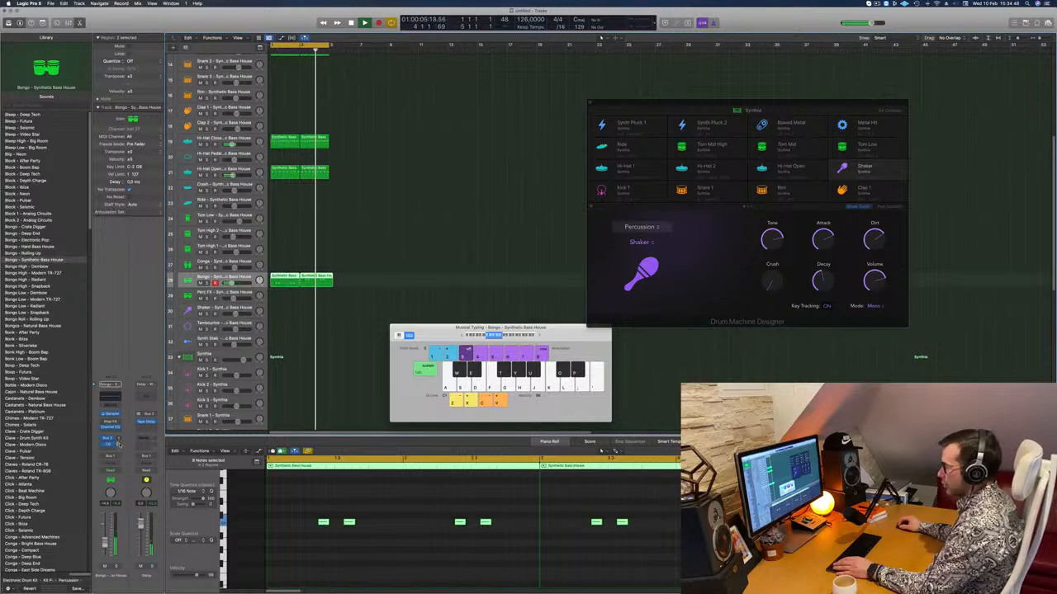
click(147, 422)
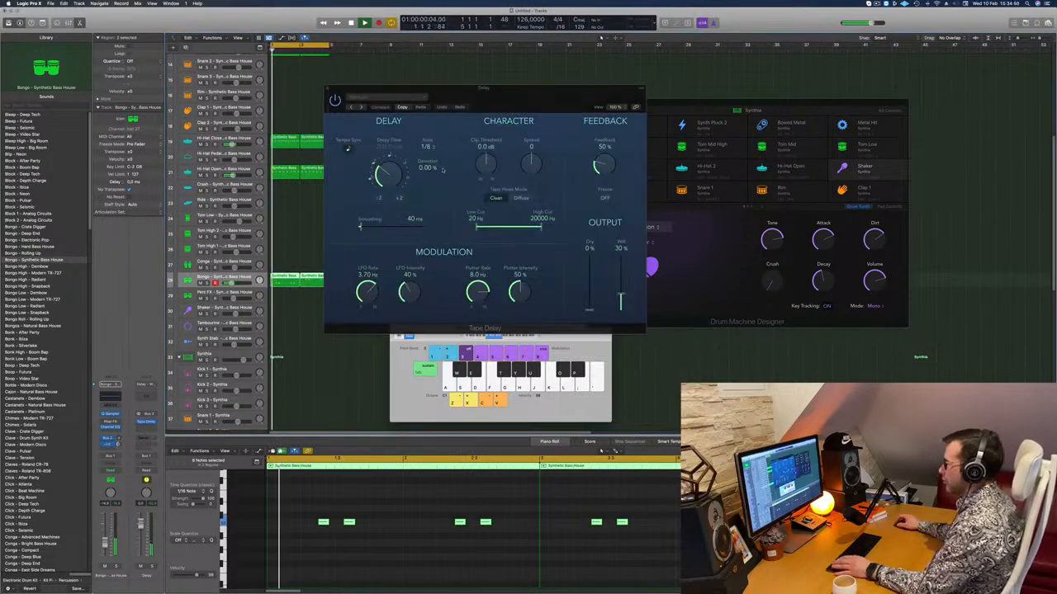
click(350, 109)
click(350, 108)
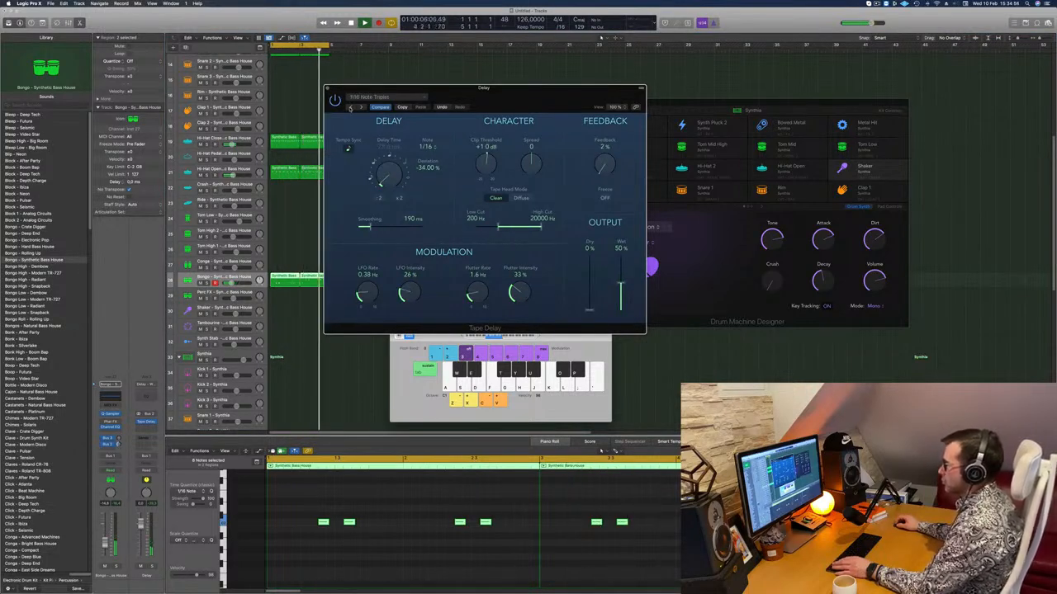
click(350, 108)
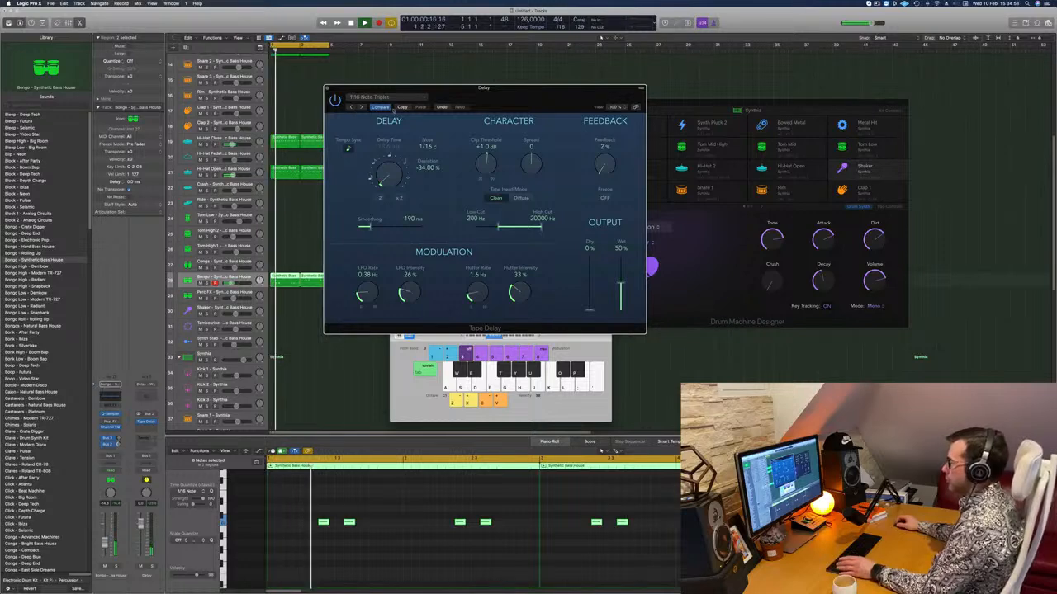
drag(483, 97, 457, 144)
click(301, 136)
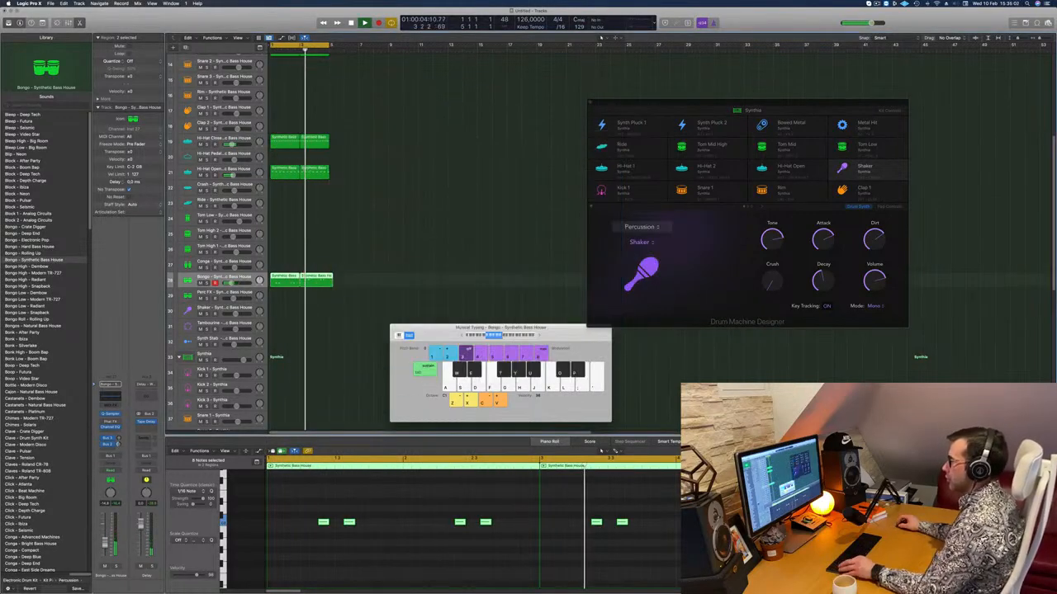
Deselect the Bongo regions, select the Inst 1 track and open its Alchemy instrument.
scroll(297, 229, left, 5)
click(319, 212)
scroll(321, 217, up, 3)
scroll(322, 219, up, 8)
click(225, 59)
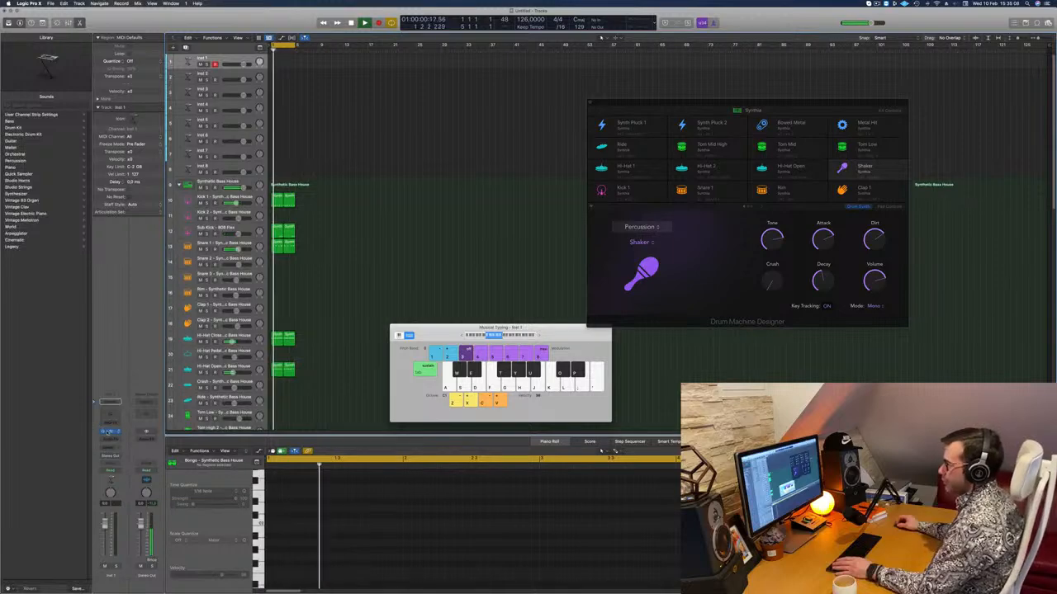
click(110, 431)
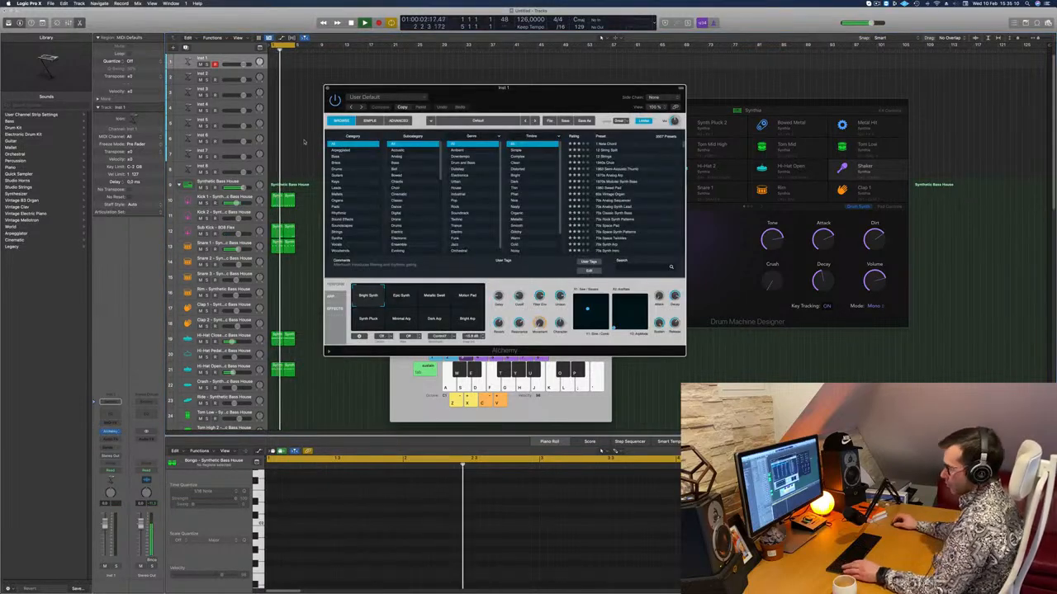
Select all the drum regions and repeat them until the groove fills 16 bars.
key(super+a)
key(super+r)
key(super+r)
key(super+r)
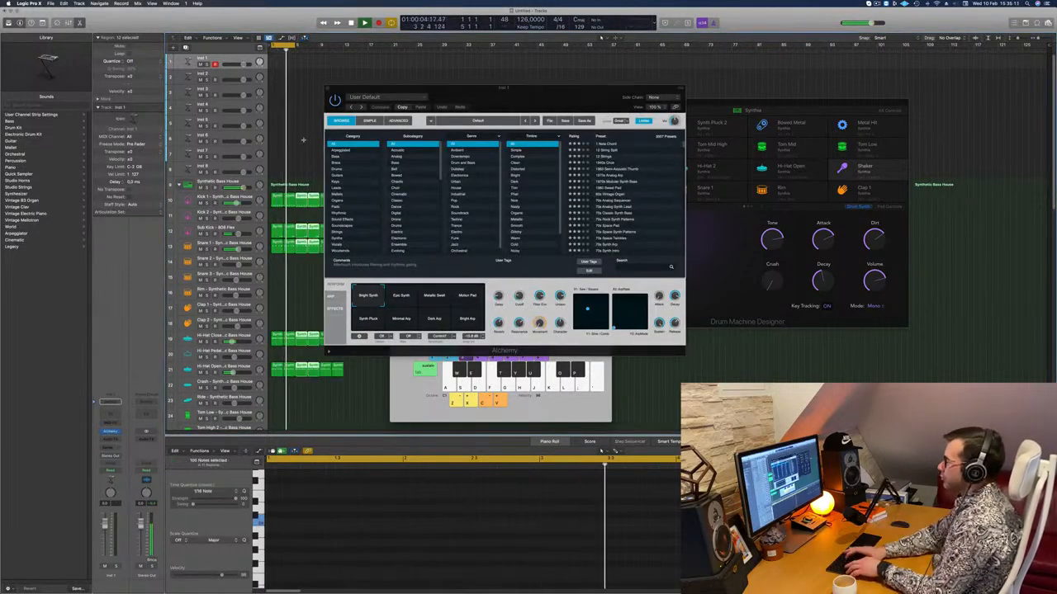
drag(518, 100, 715, 111)
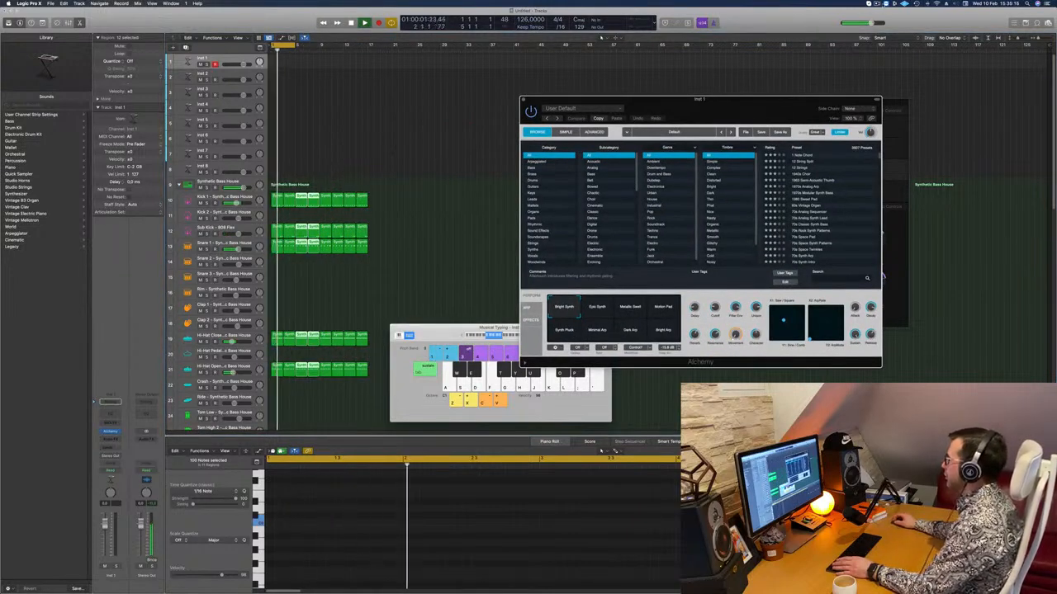
click(878, 3)
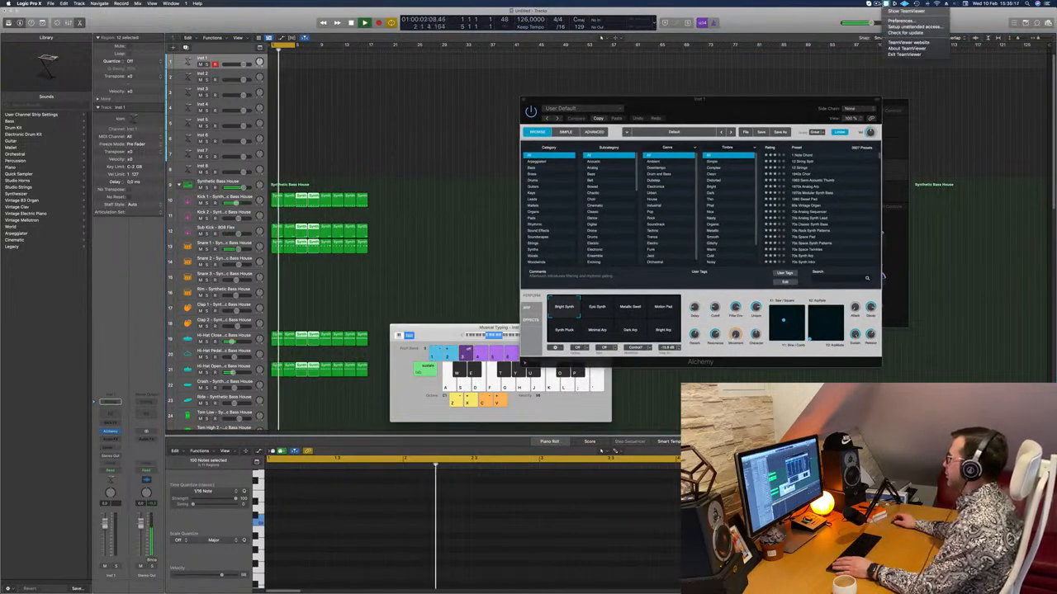
click(782, 26)
key(space)
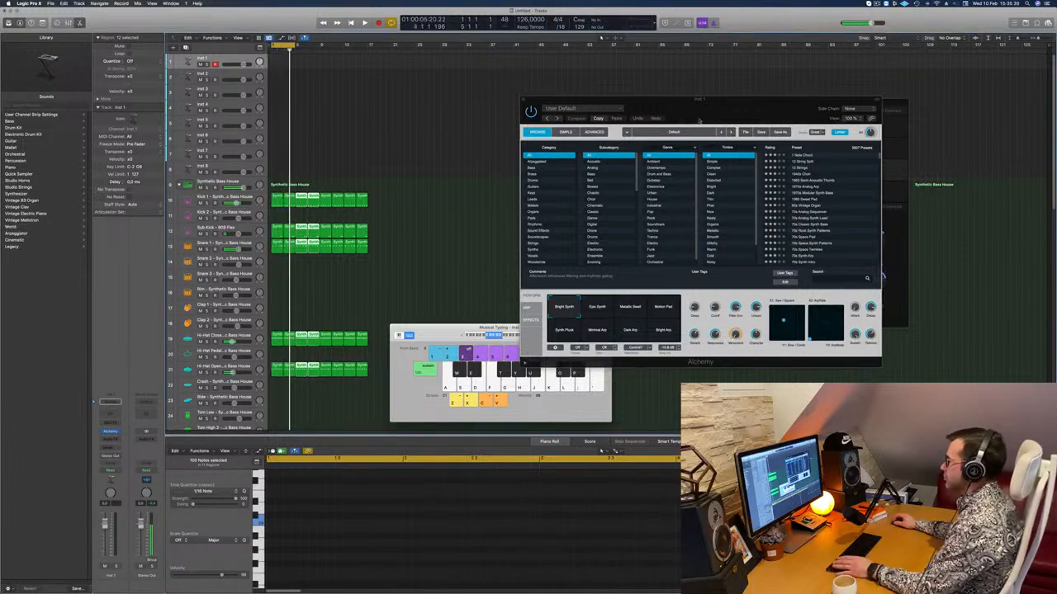
Filter Alchemy's presets to the Brass category and load Space Brass on the Inst 1 track.
drag(661, 116, 551, 124)
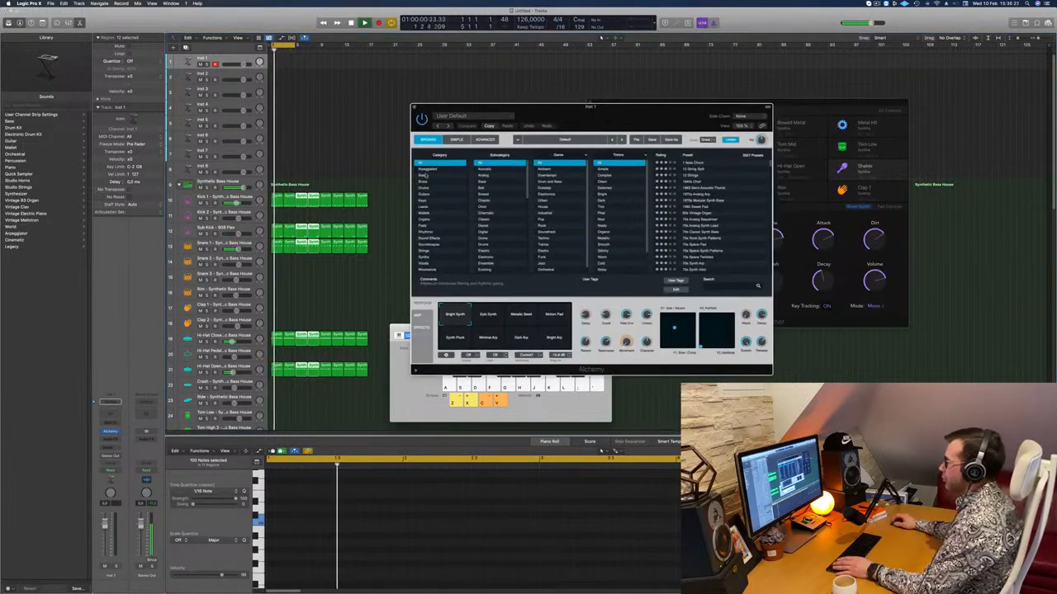
click(459, 182)
scroll(710, 230, down, 5)
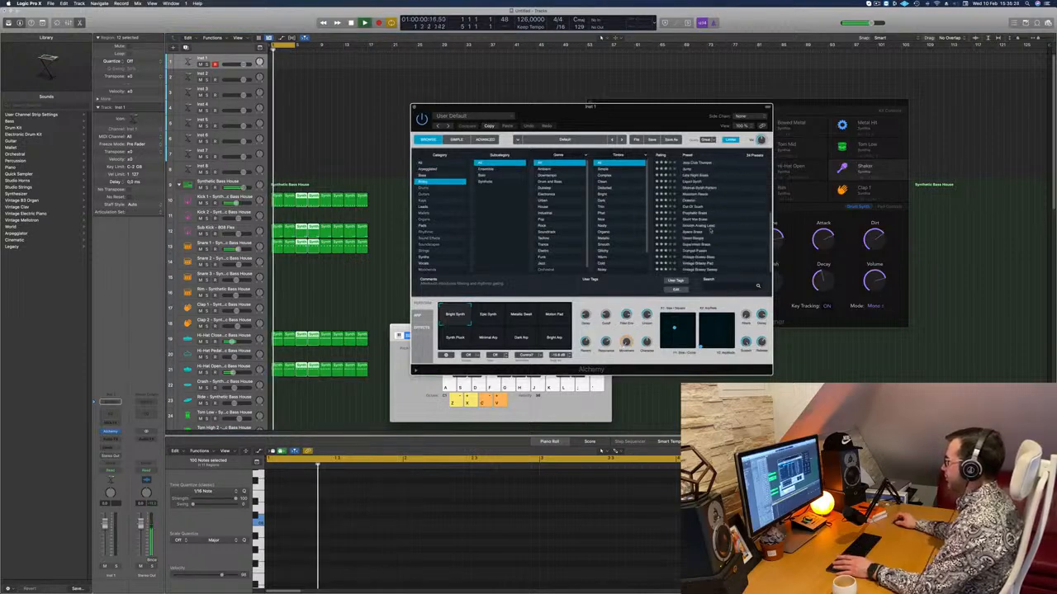
click(692, 233)
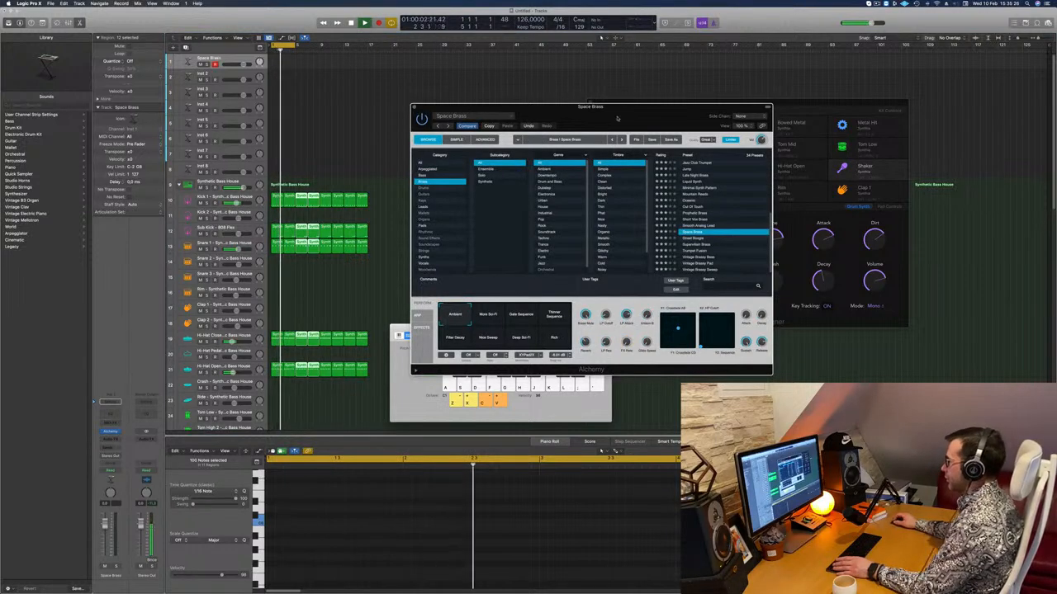
Arrange the Alchemy and Musical Typing windows clear of the arrangement and extend the cycle range over all 16 bars.
drag(618, 115, 720, 112)
drag(431, 334, 423, 332)
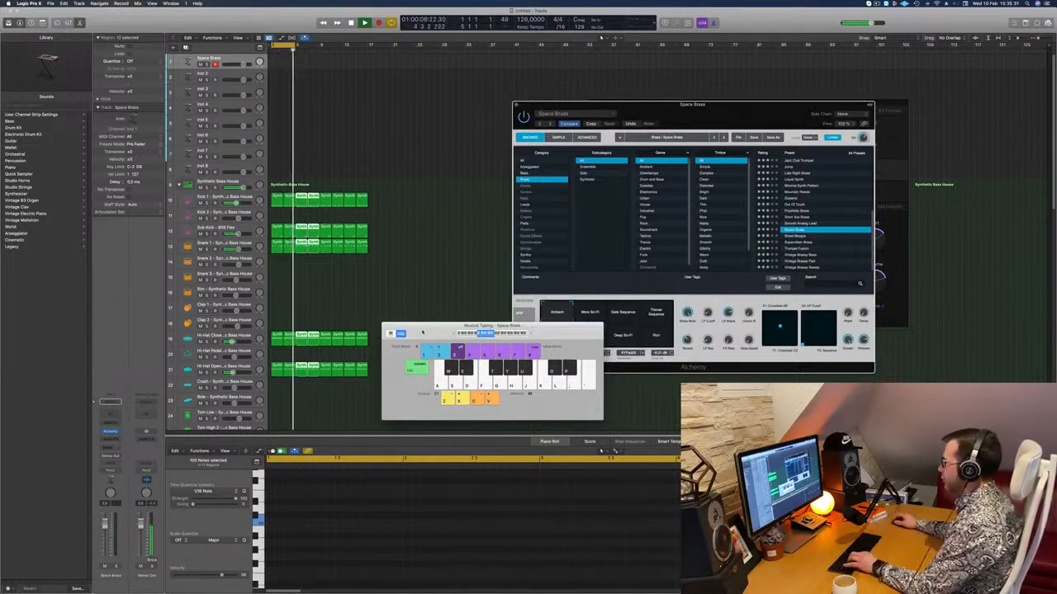
drag(691, 101, 768, 91)
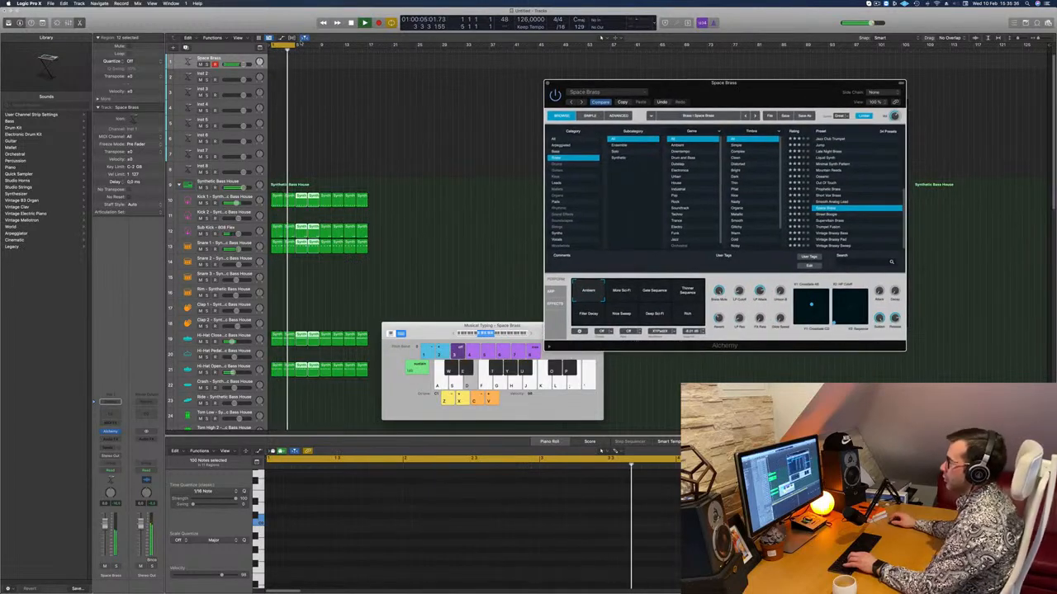
drag(293, 44, 366, 56)
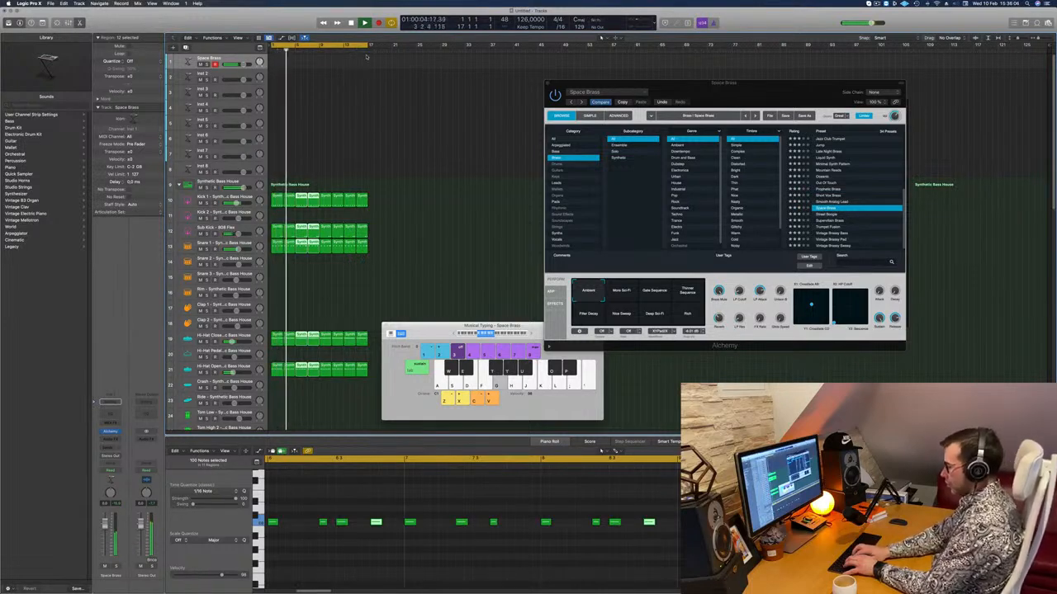
Record a sustained Space Brass melody of long notes over the 16-bar cycle on the Space Brass track.
key(r)
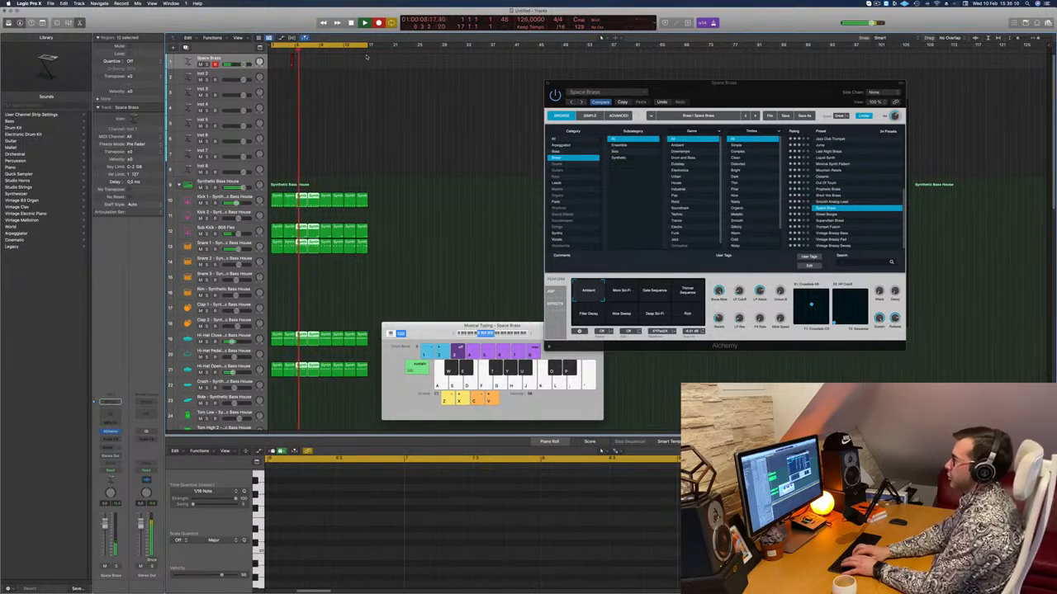
key(space)
key(r)
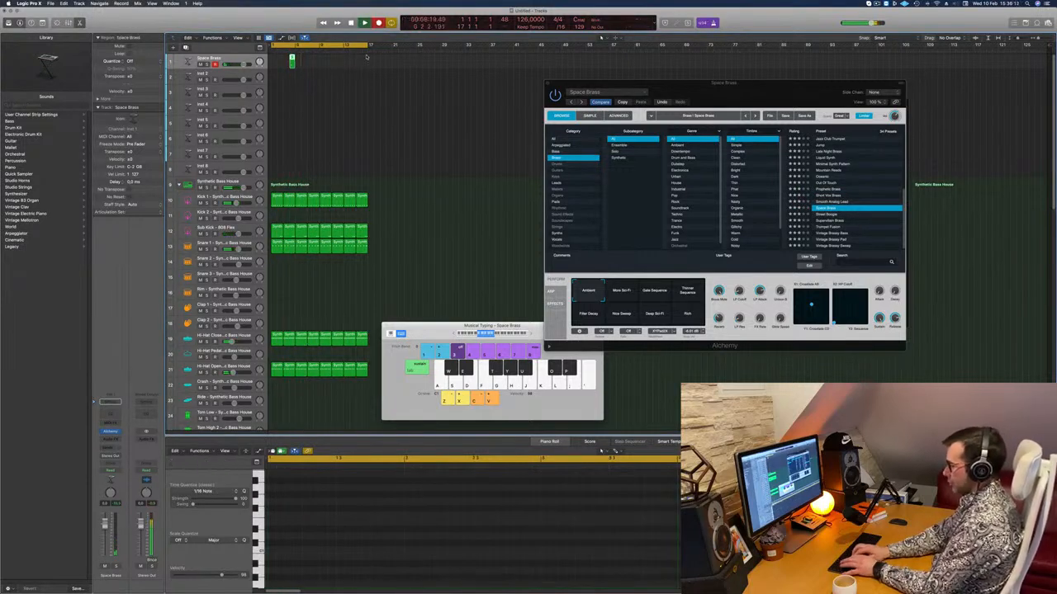
key(g)
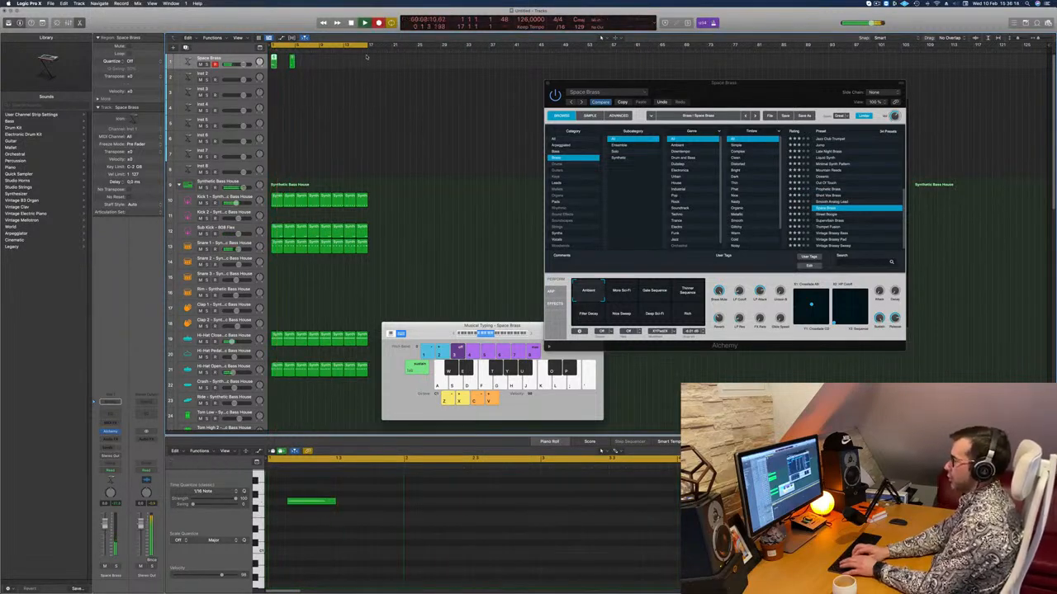
key(d)
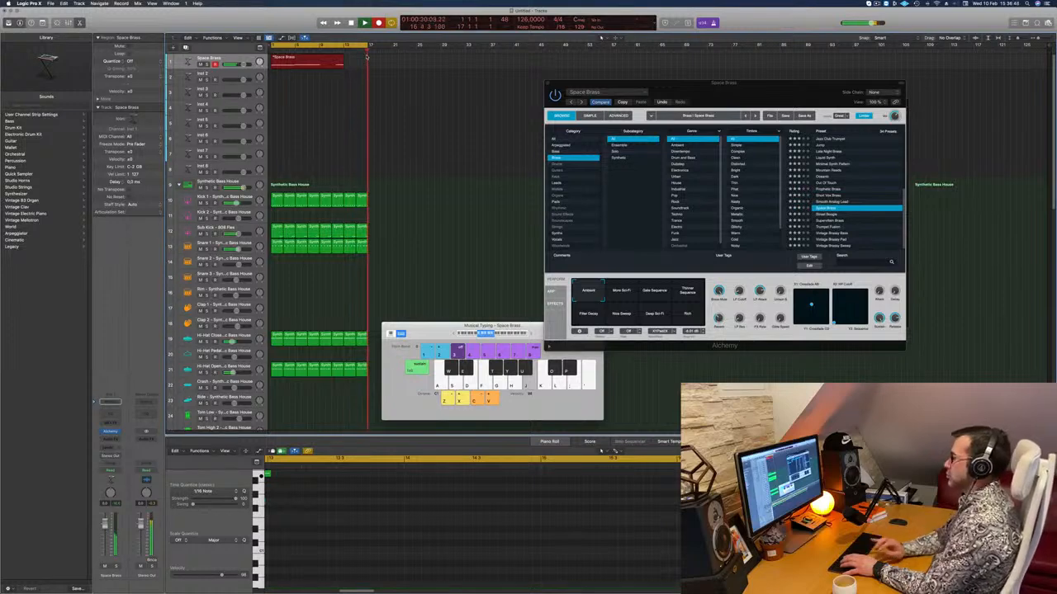
key(space)
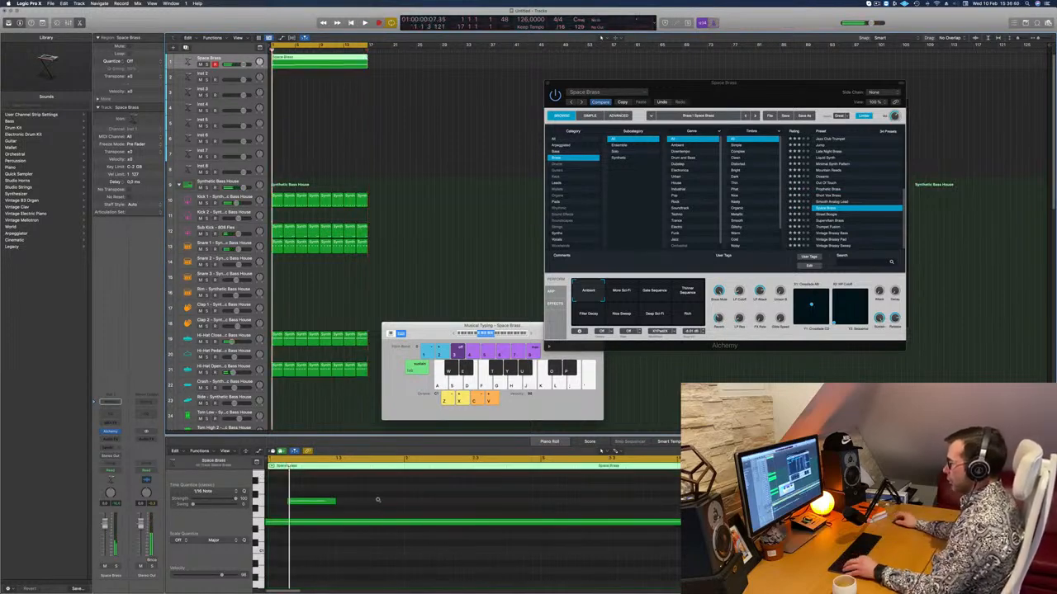
Remove the stray short note at the start of the Space Brass region and align the long notes with the bar grid.
scroll(378, 499, down, 5)
drag(340, 492, 282, 512)
key(super+a)
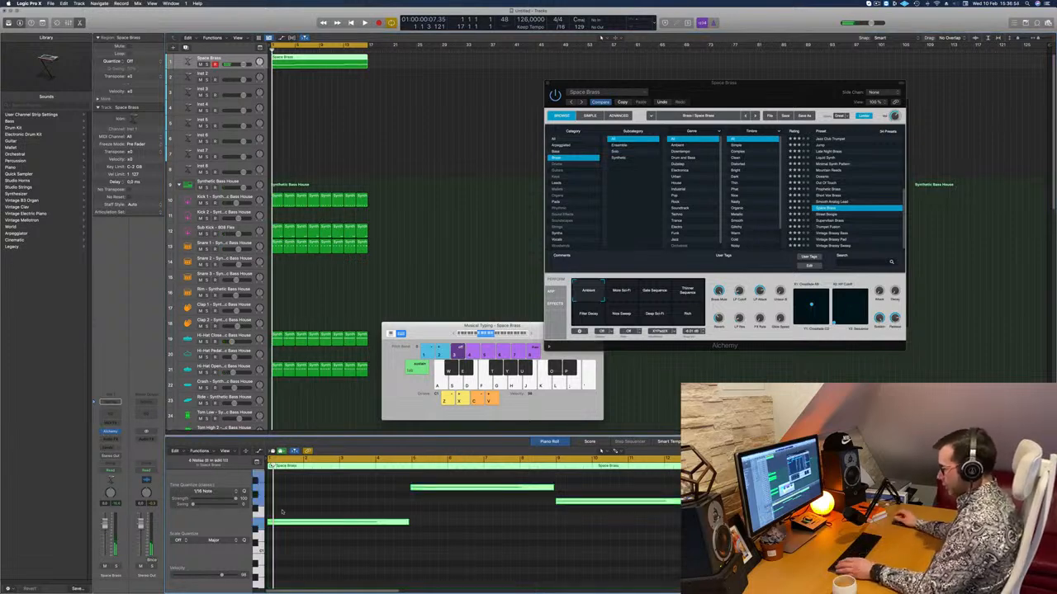
drag(383, 485, 427, 493)
Audition Alchemy's More Sci-Fi, Gate Sequence and Thinner Sequence variations during playback and choose Filter Decay.
key(space)
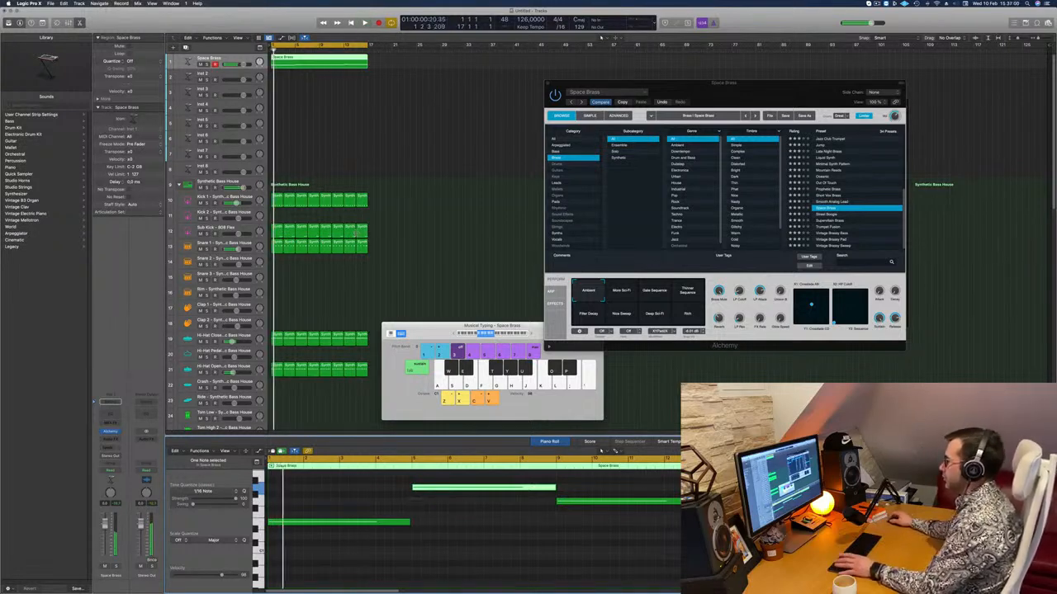
scroll(615, 514, up, 2)
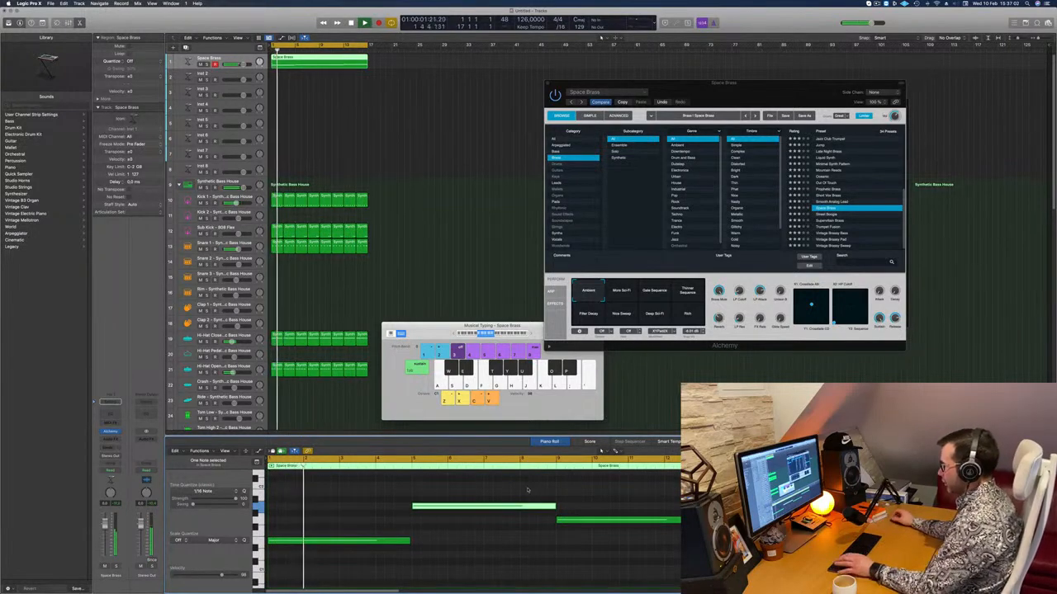
drag(748, 83, 570, 86)
click(443, 299)
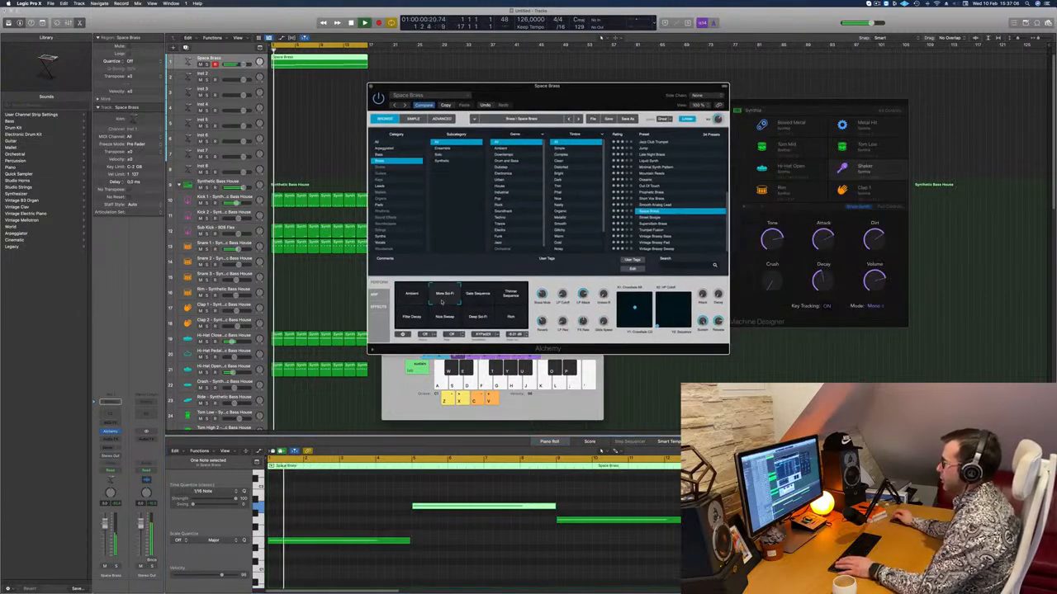
click(476, 297)
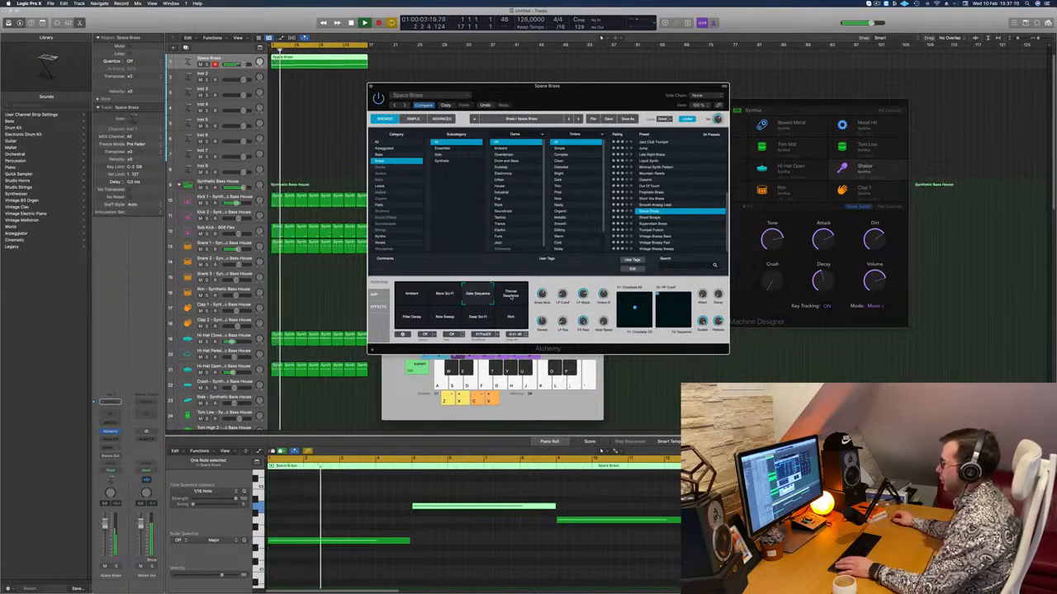
click(511, 297)
click(412, 318)
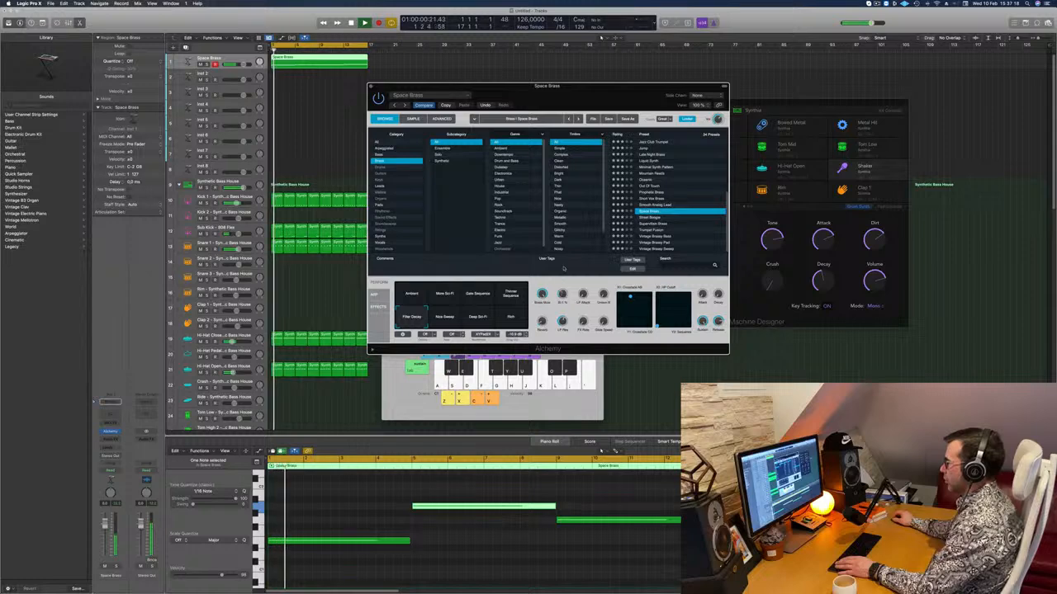
drag(575, 99, 625, 120)
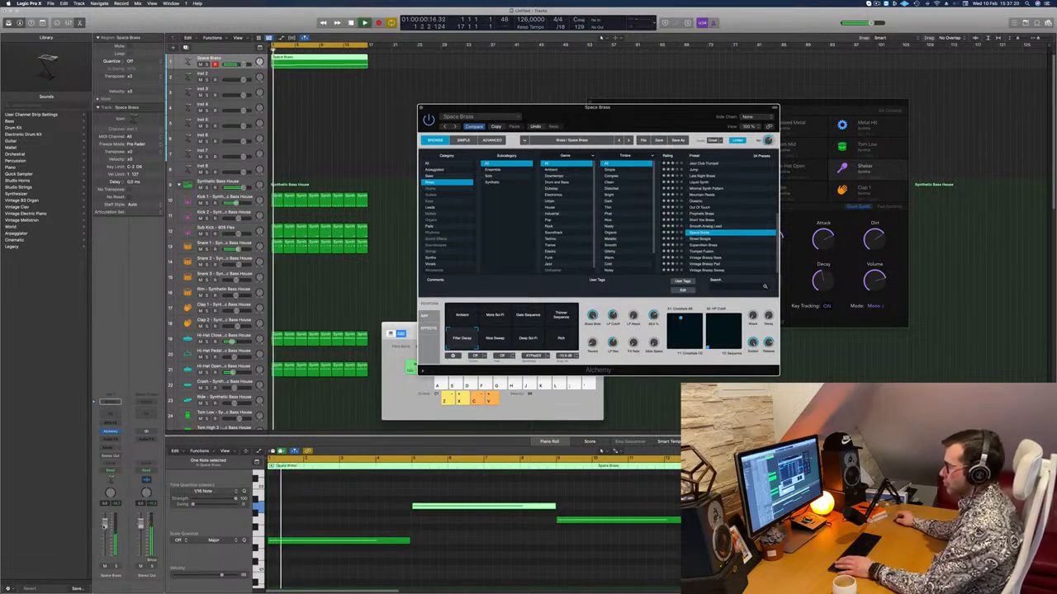
Add a bus send on the Space Brass channel and insert a Channel EQ on the resulting aux channel.
click(109, 447)
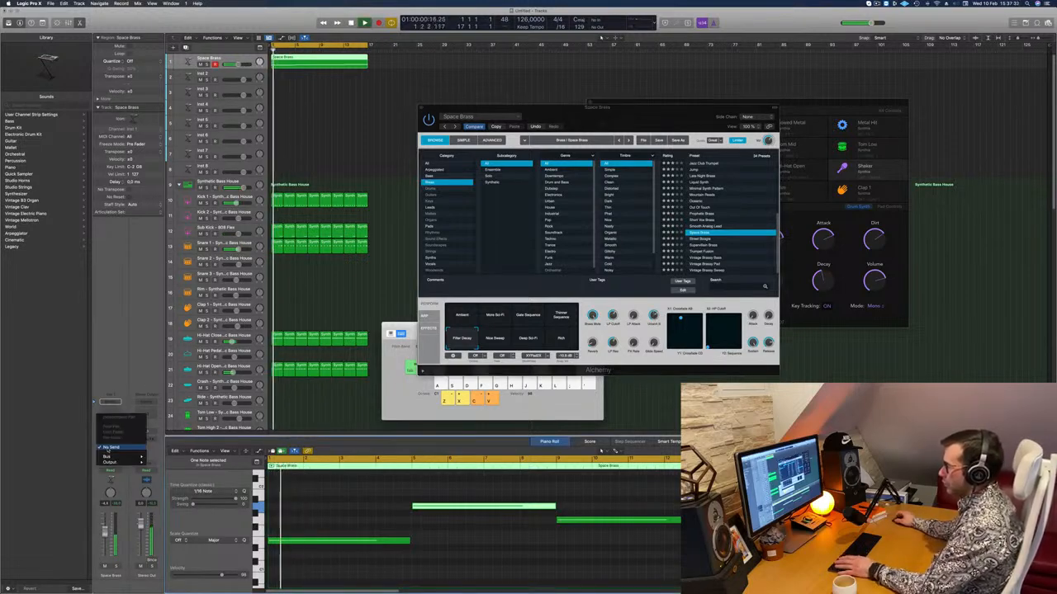
mouse_move(124, 456)
click(176, 410)
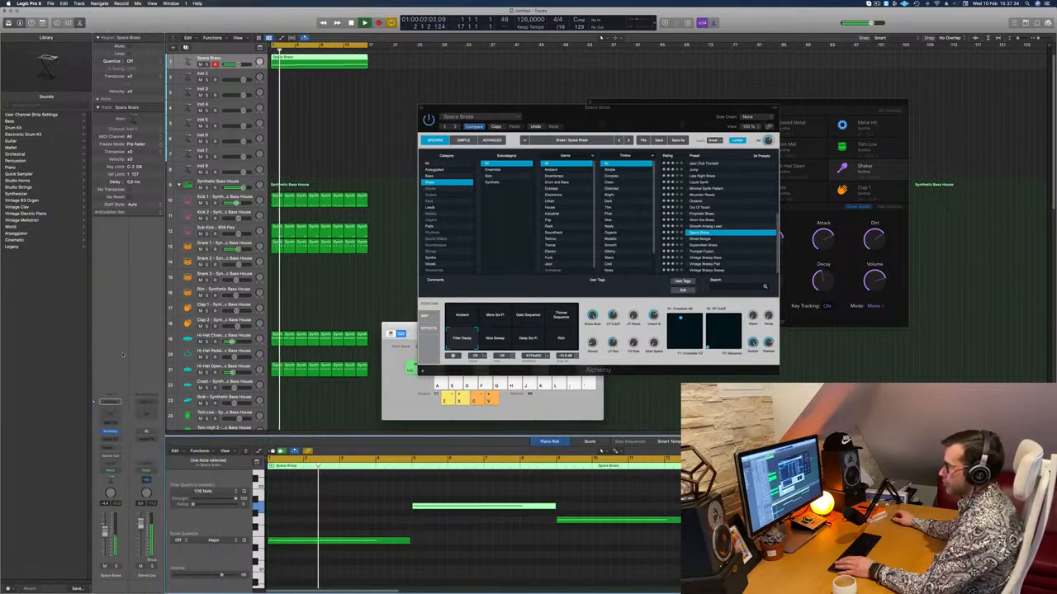
click(144, 412)
key(super+w)
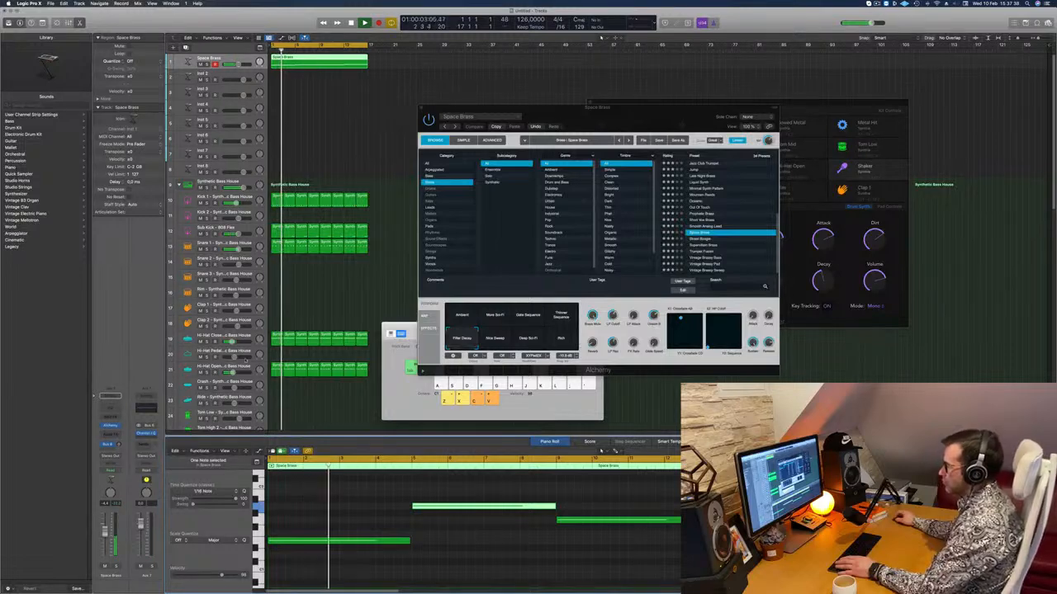
Insert a SilverVerb reverb after the EQ on the aux channel and load its grandiose preset.
click(149, 440)
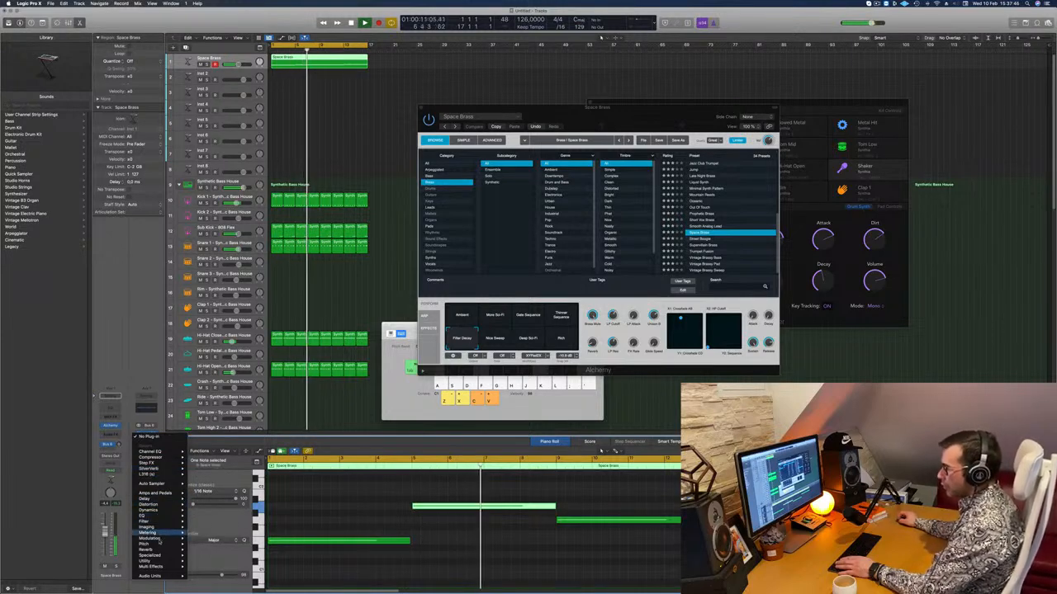
mouse_move(149, 549)
mouse_move(223, 561)
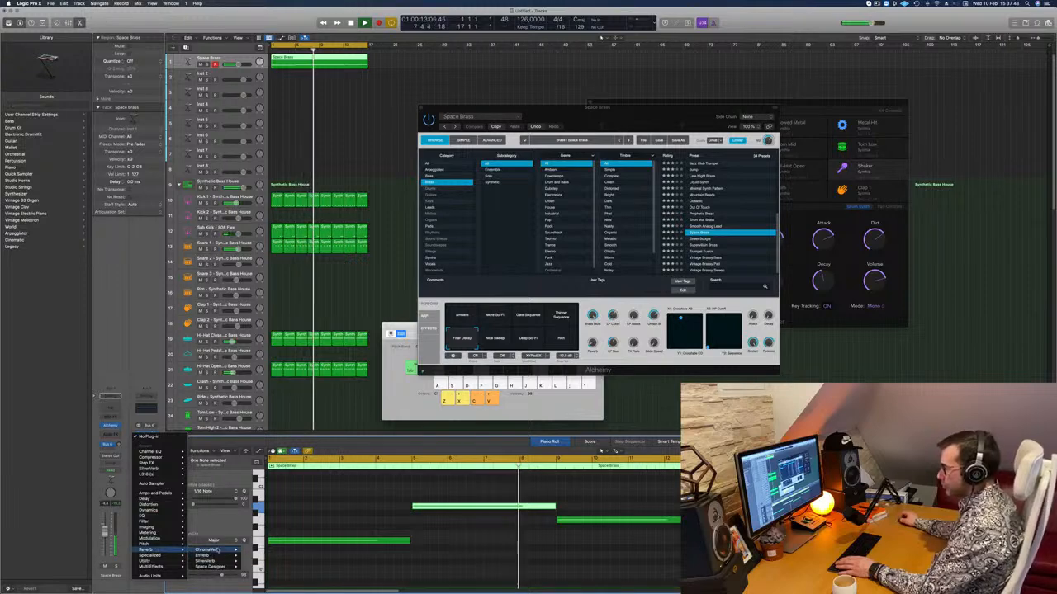
click(254, 560)
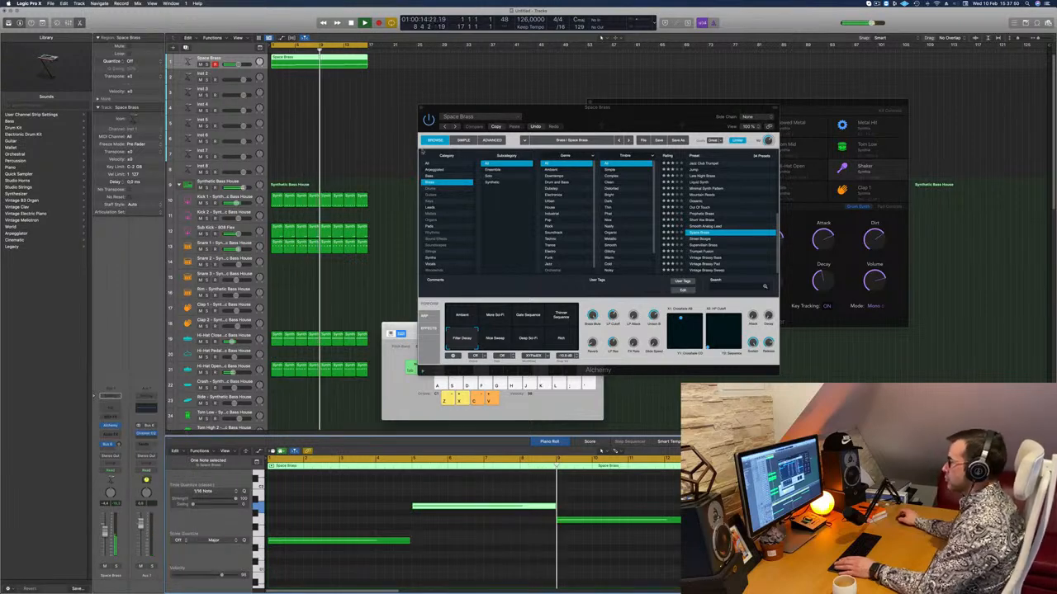
drag(588, 101, 464, 109)
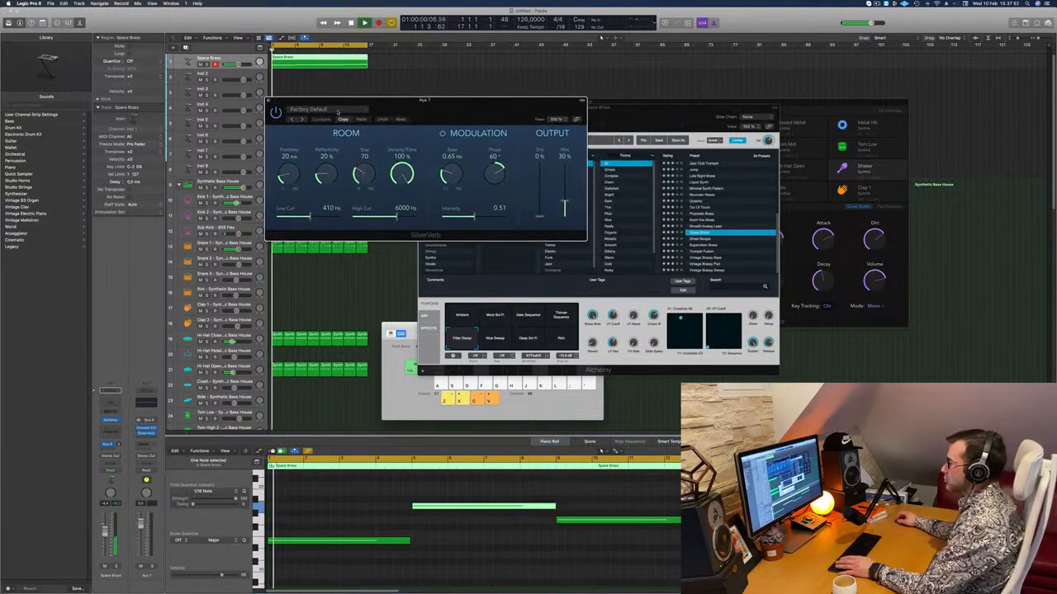
click(309, 109)
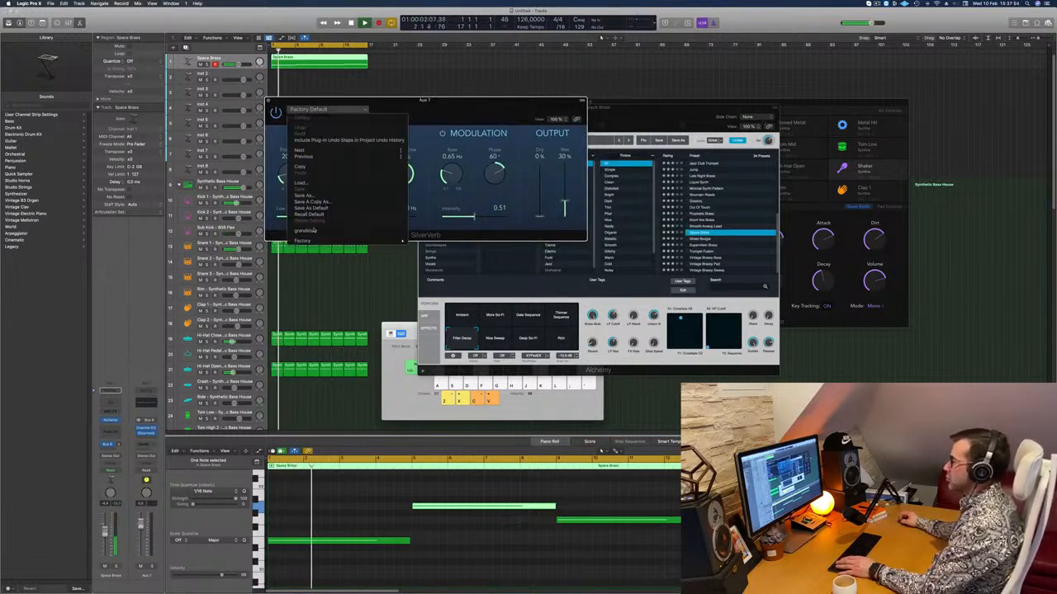
click(310, 233)
Set SilverVerb's wet output to 100% and raise the Space Brass channel's send level to the reverb bus.
drag(564, 168, 565, 164)
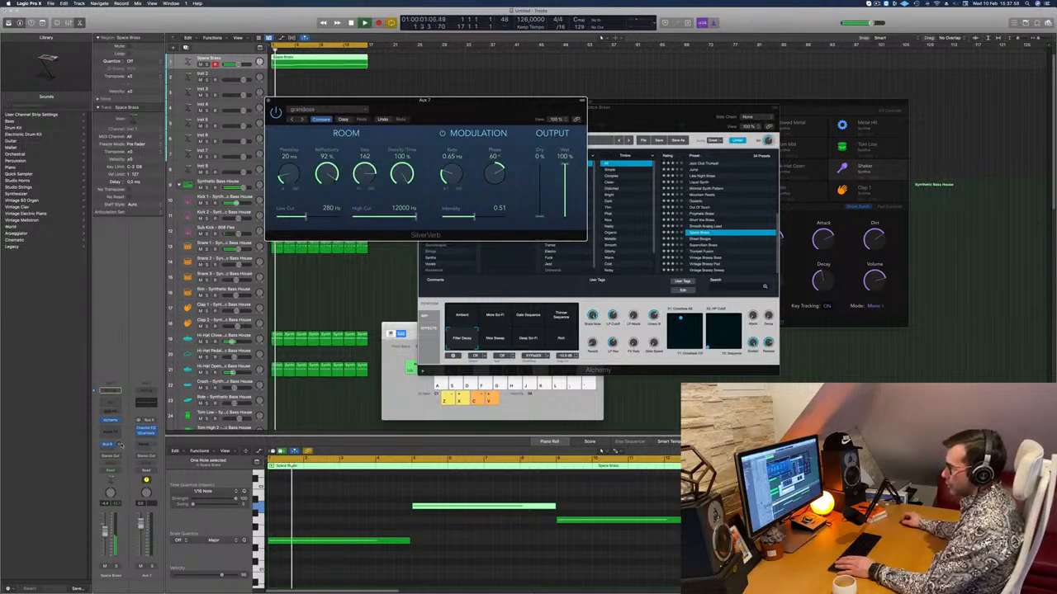
drag(118, 444, 119, 447)
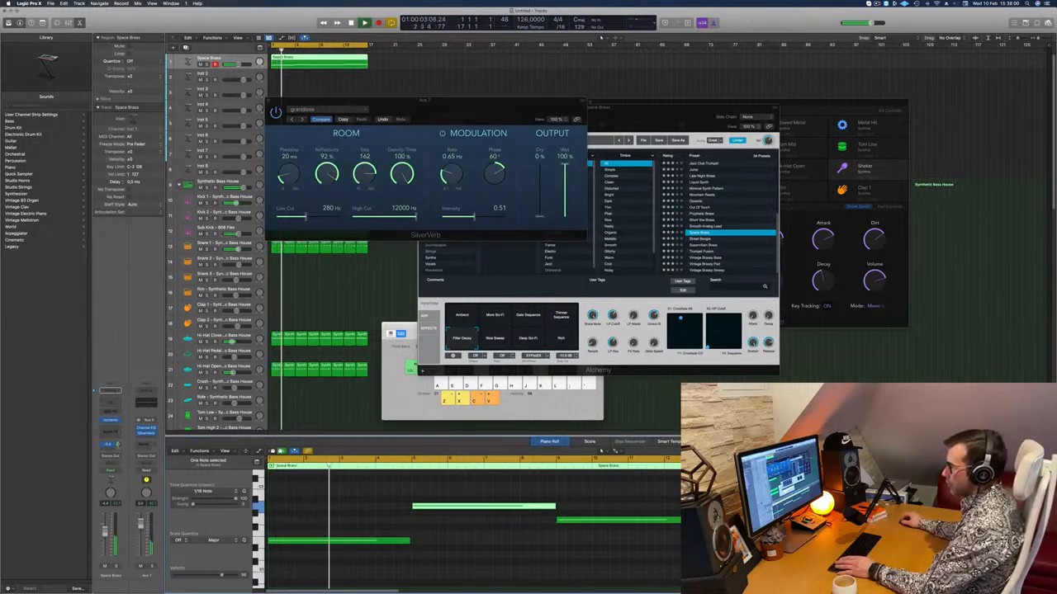
click(269, 101)
Tune the LP Cutoff, FX Rate and Glide Speed controls of Alchemy's Filter Decay variation while the groove loops.
drag(645, 108, 650, 58)
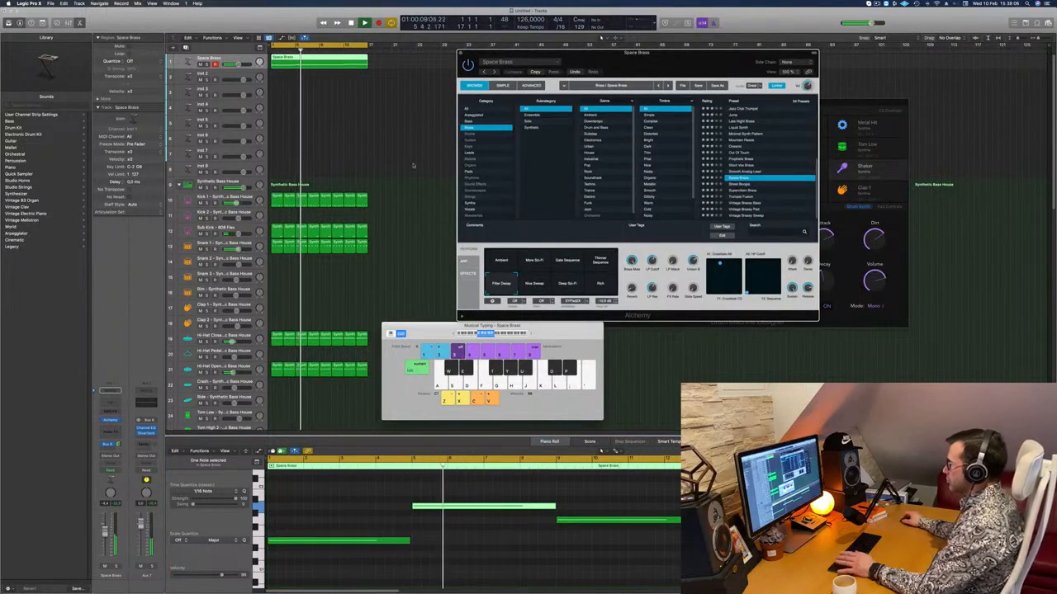
key(space)
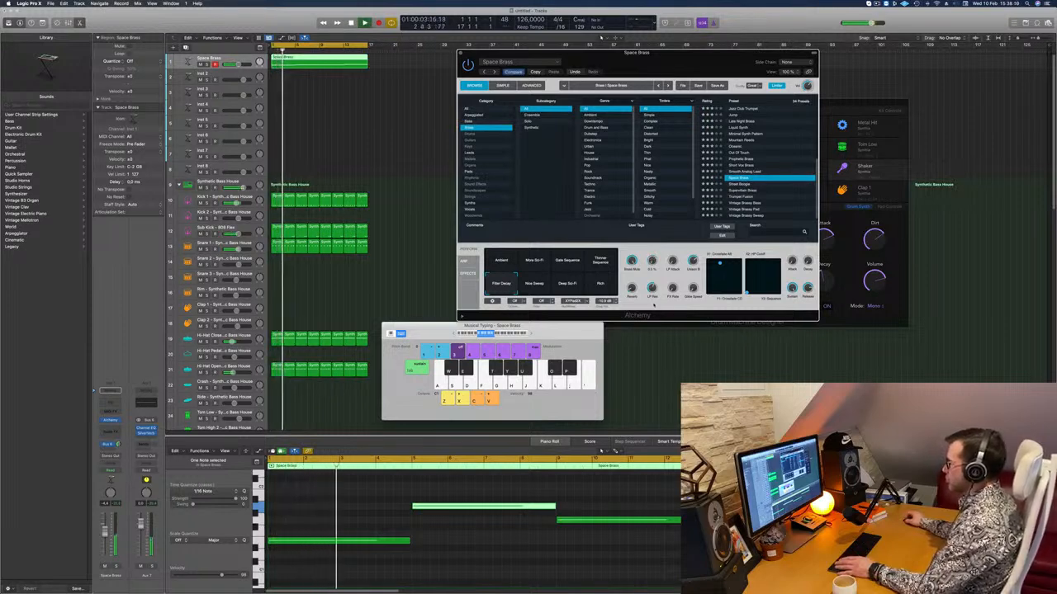
drag(653, 306, 657, 255)
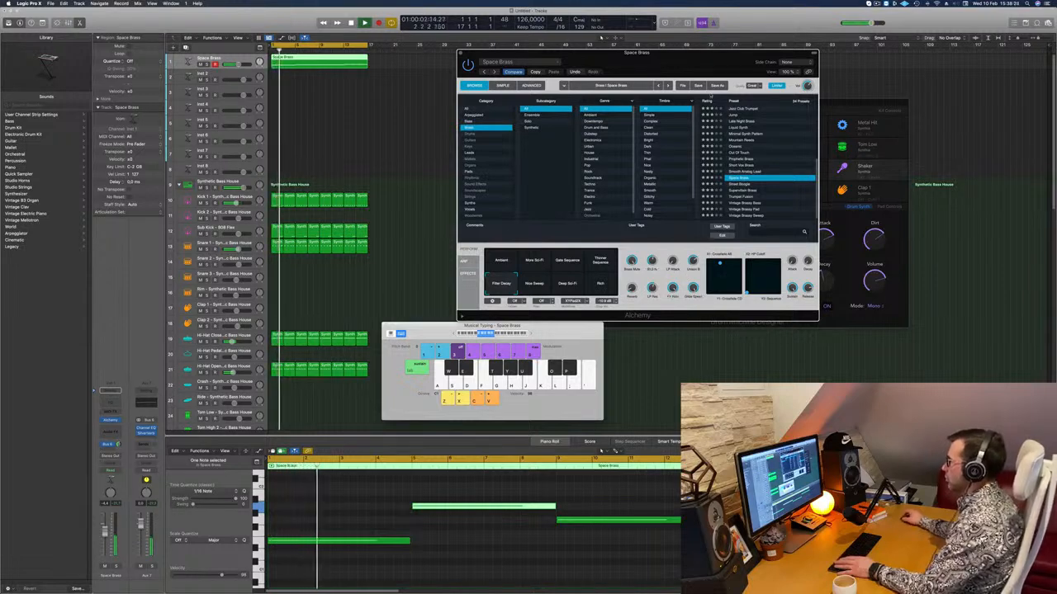
drag(651, 59, 691, 89)
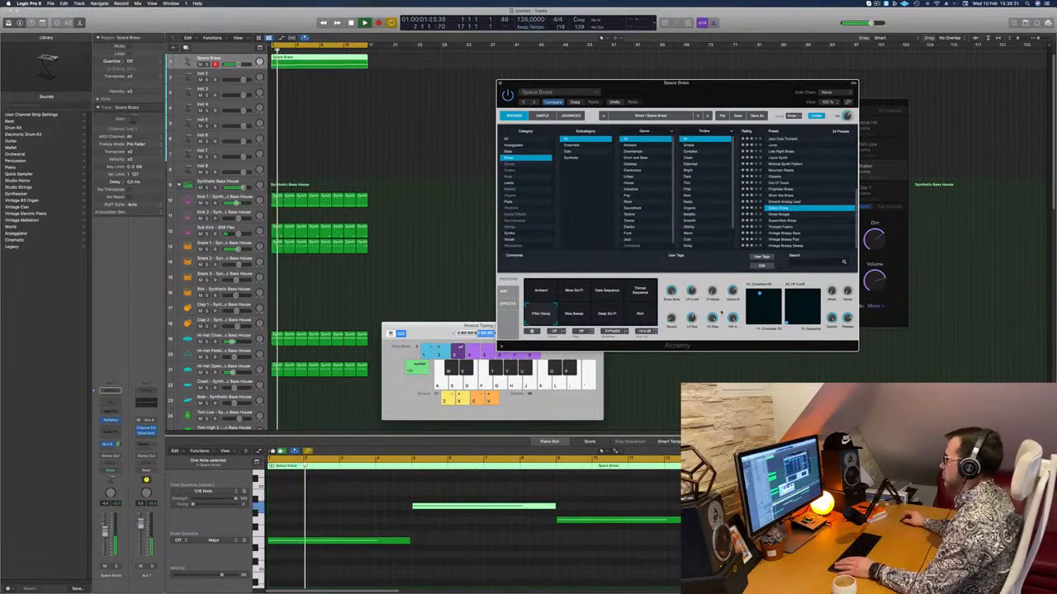
drag(746, 96, 673, 115)
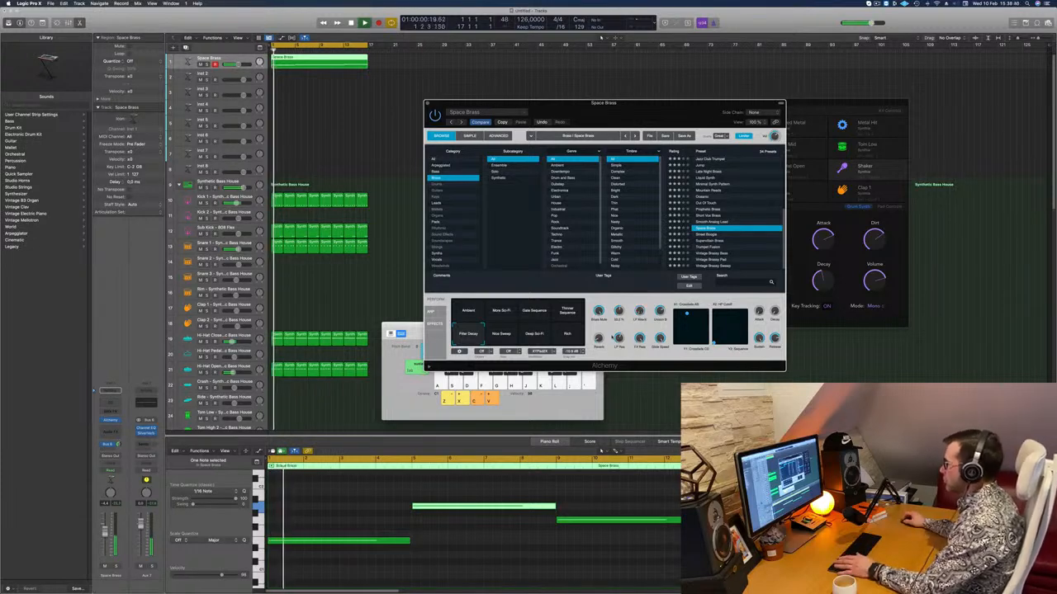
key(Return)
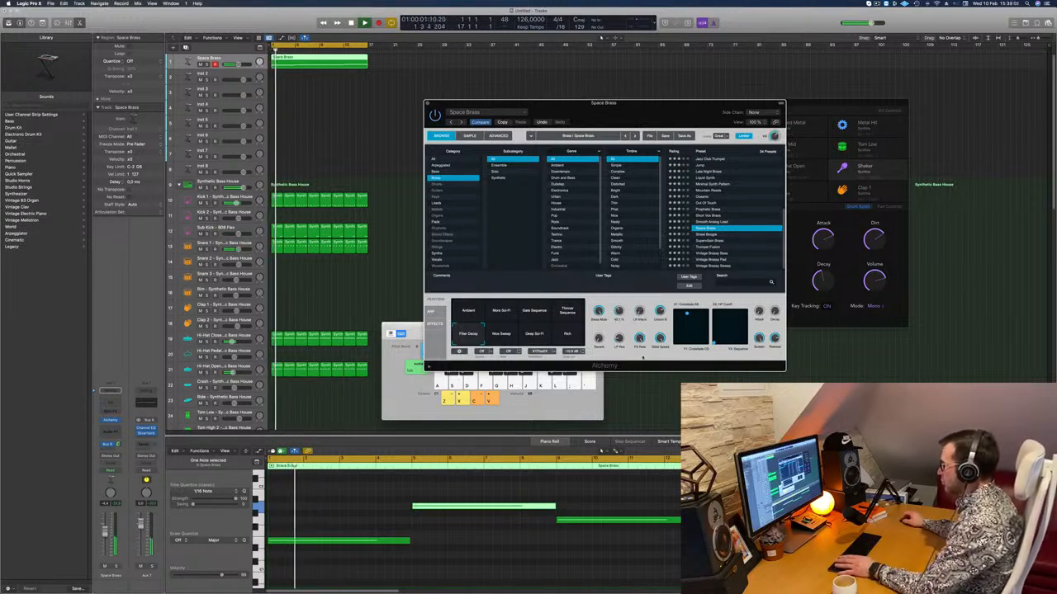
drag(650, 111, 796, 72)
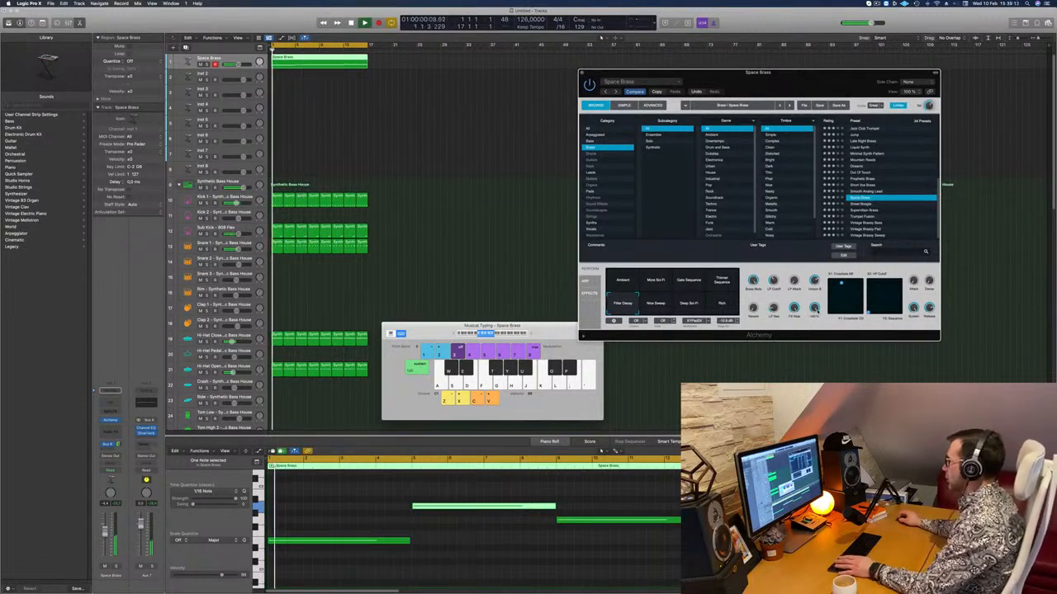
drag(795, 84, 703, 109)
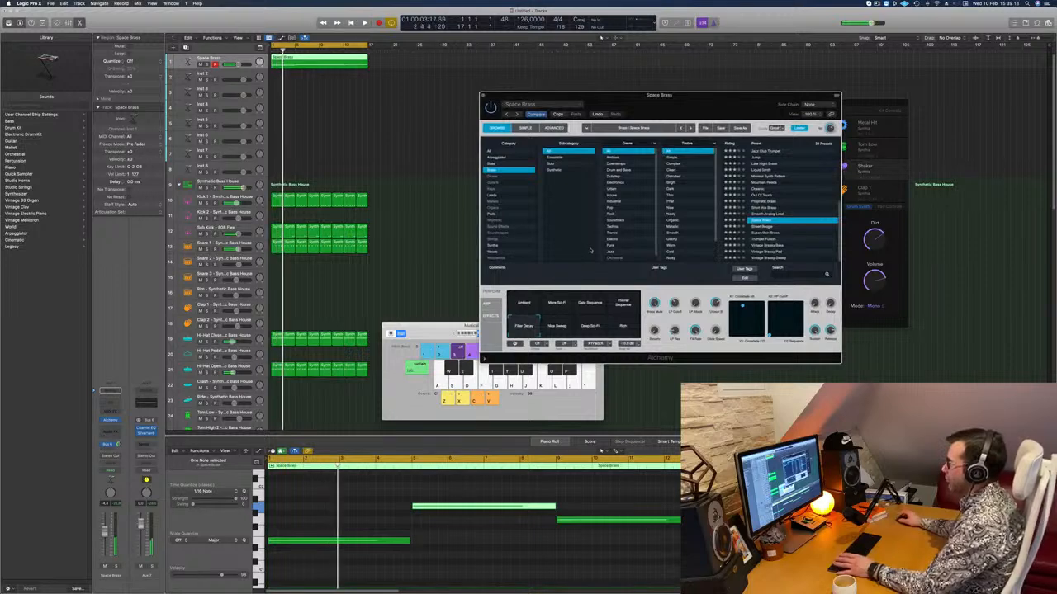
Audition Alchemy's sweep, Deep Sci-Fi and Rich variations, and restore the Filter Decay settings.
click(558, 327)
click(590, 329)
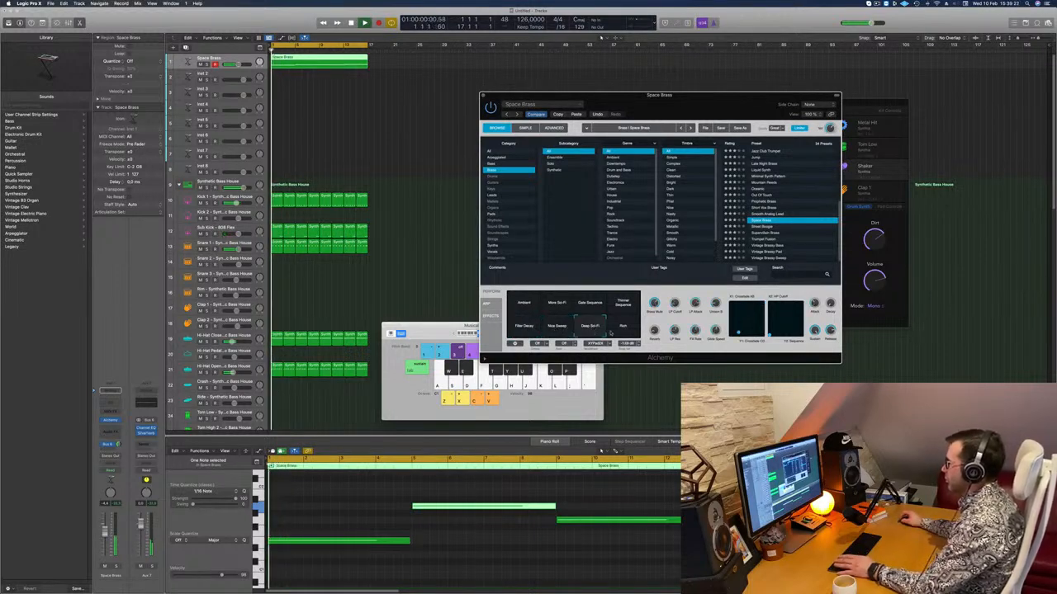
click(621, 328)
click(558, 329)
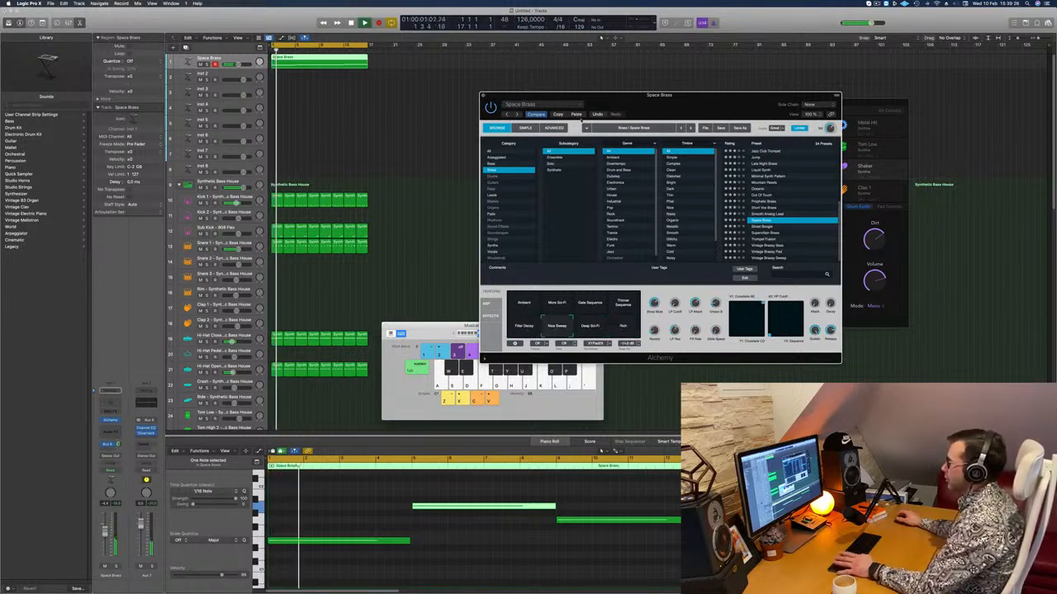
click(580, 116)
Reposition the Alchemy window between the drum regions and the drum designer window.
drag(605, 100, 678, 75)
drag(758, 74, 683, 108)
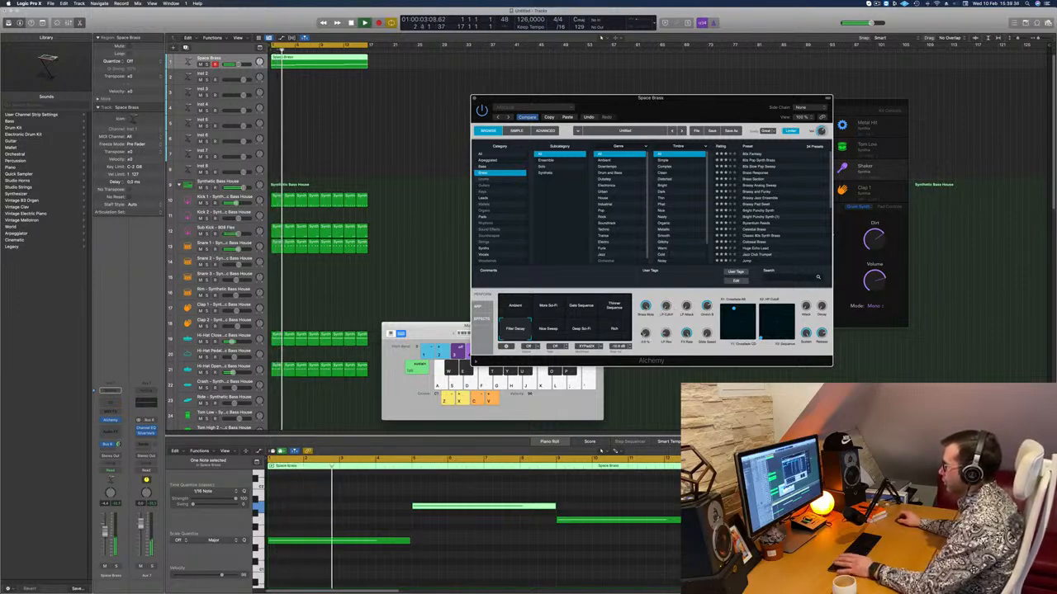
drag(703, 101, 856, 95)
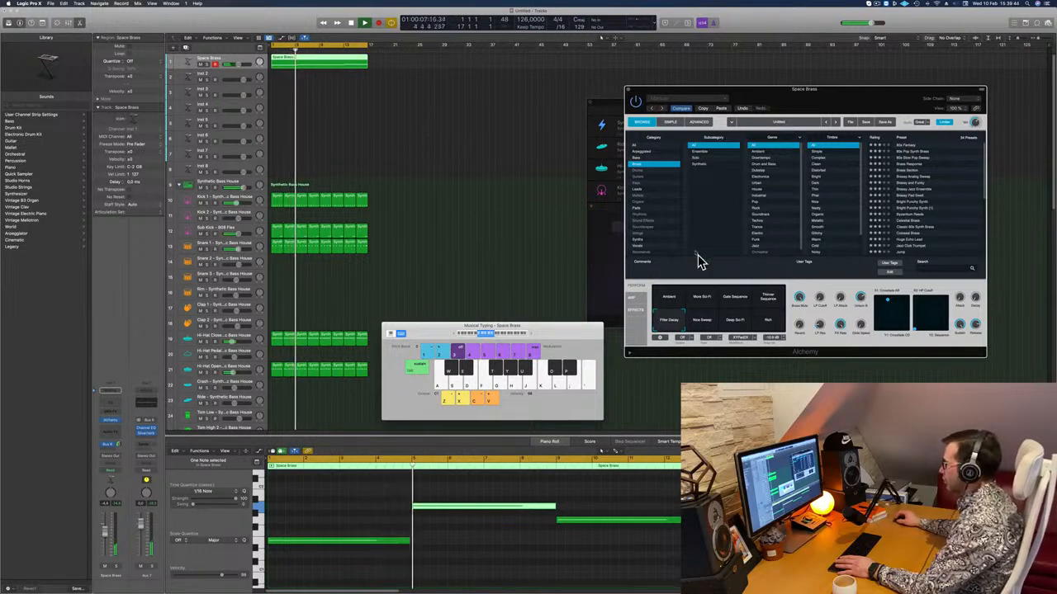
drag(698, 92, 535, 131)
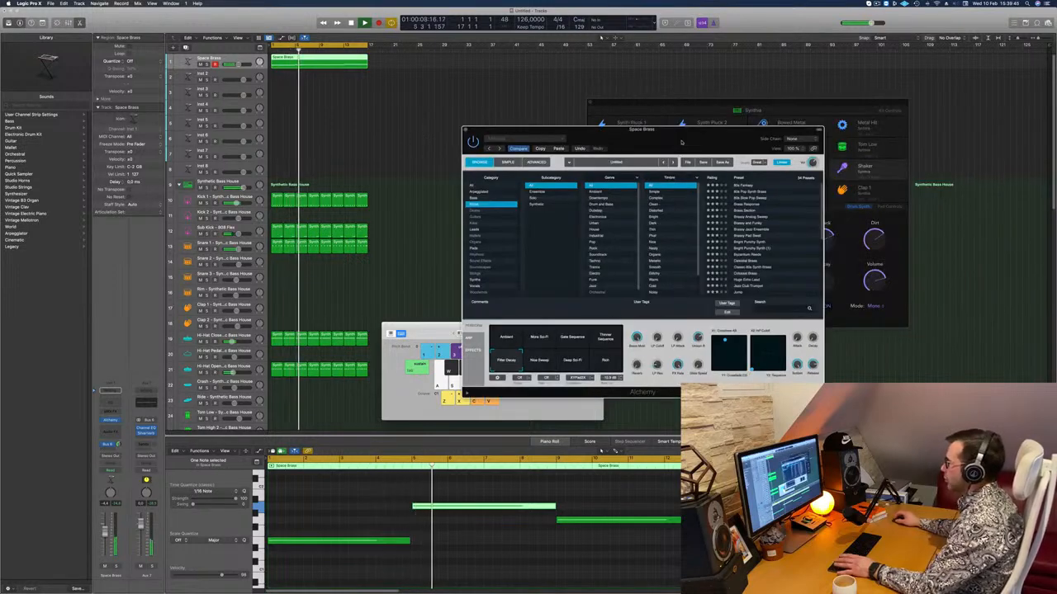
Examine the MSEG and other modulation pages in Alchemy's advanced view, restart the loop, and return to the preset browser.
click(537, 162)
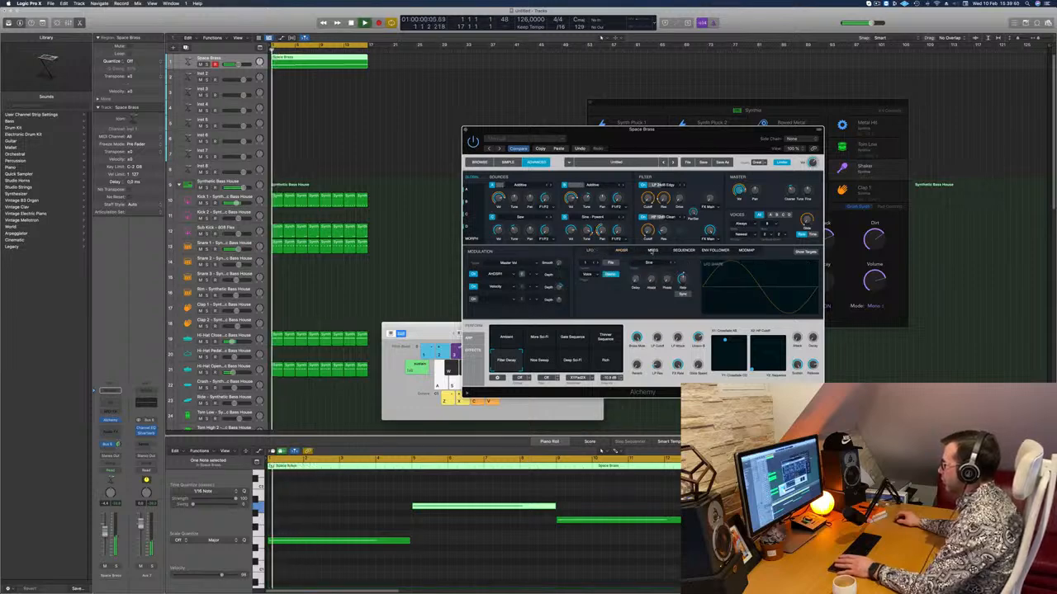
click(653, 250)
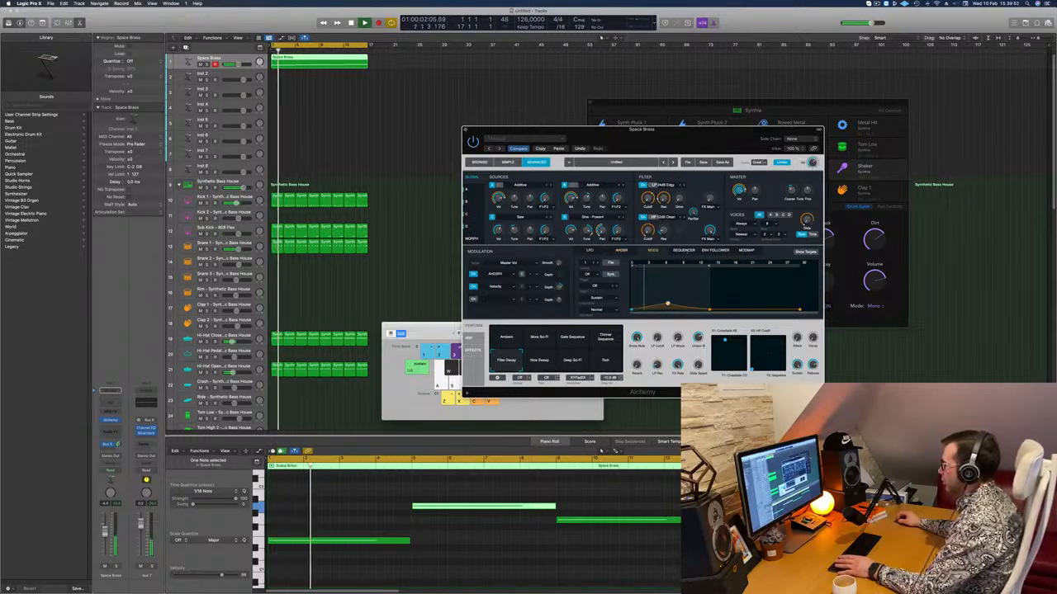
click(683, 251)
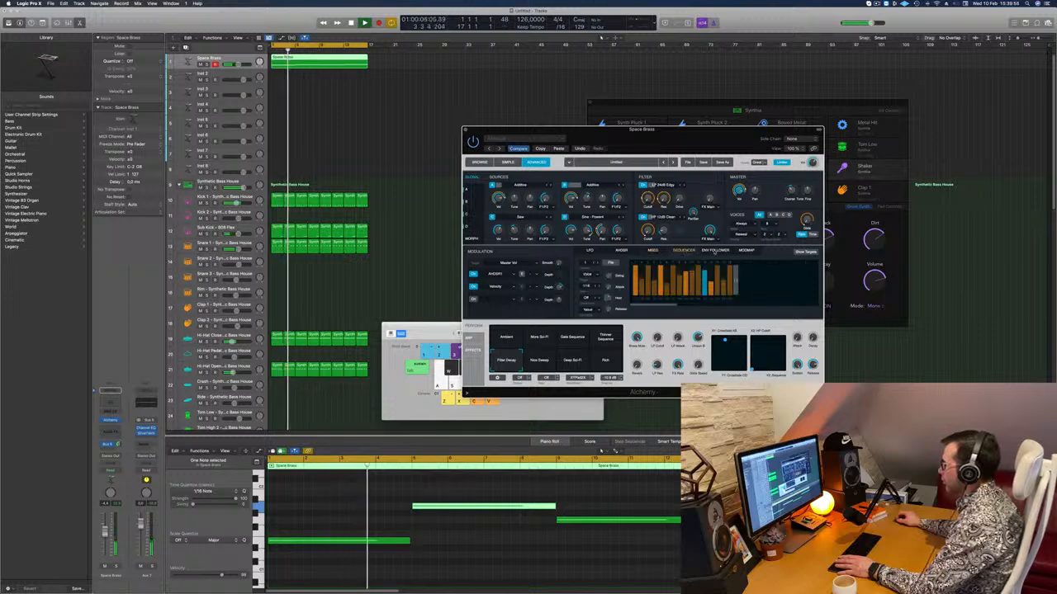
click(653, 251)
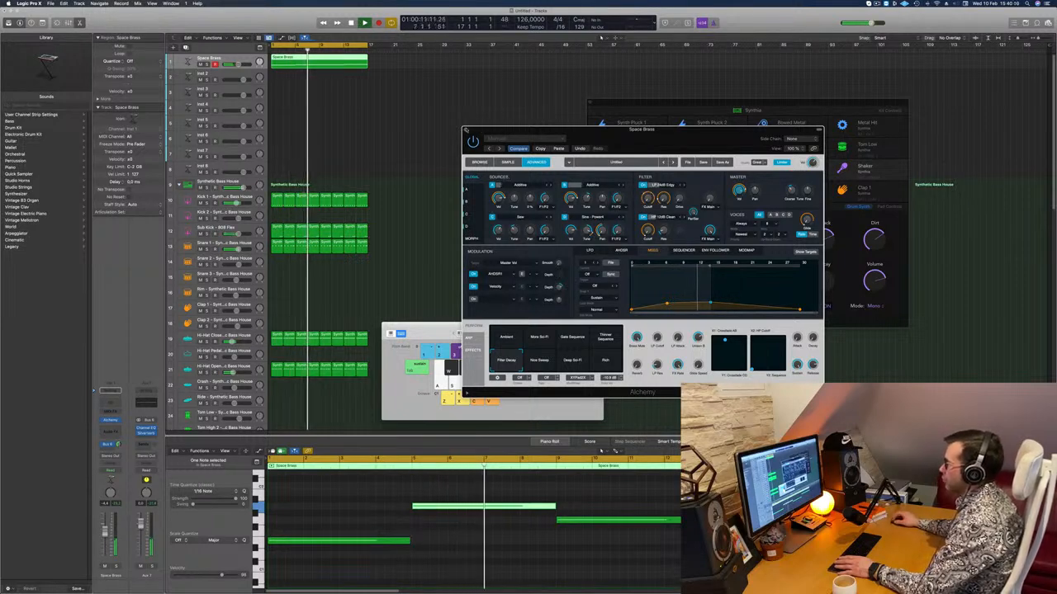
key(super+w)
key(Return)
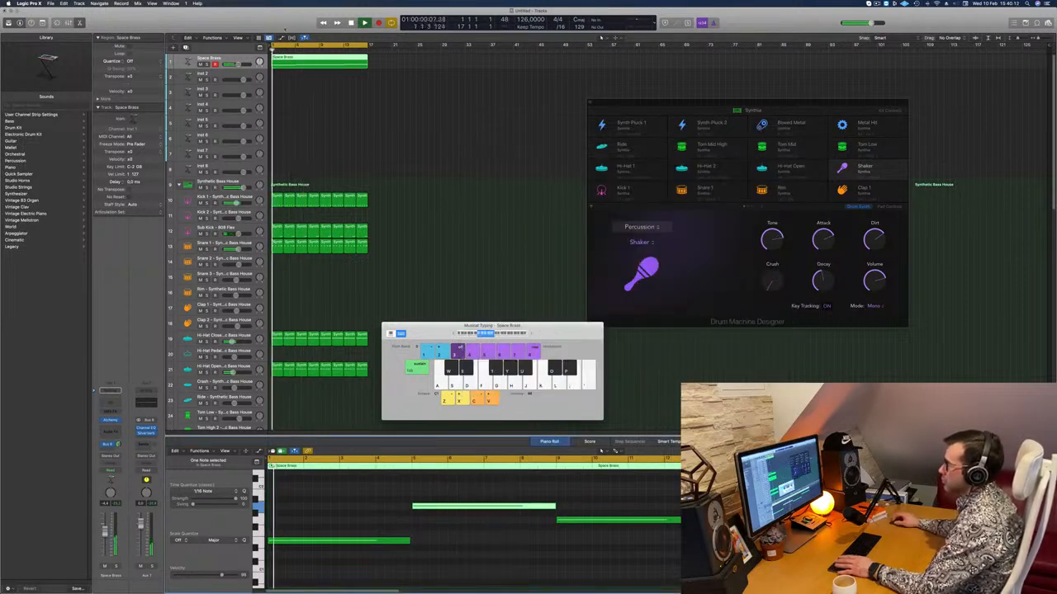
key(Return)
click(110, 420)
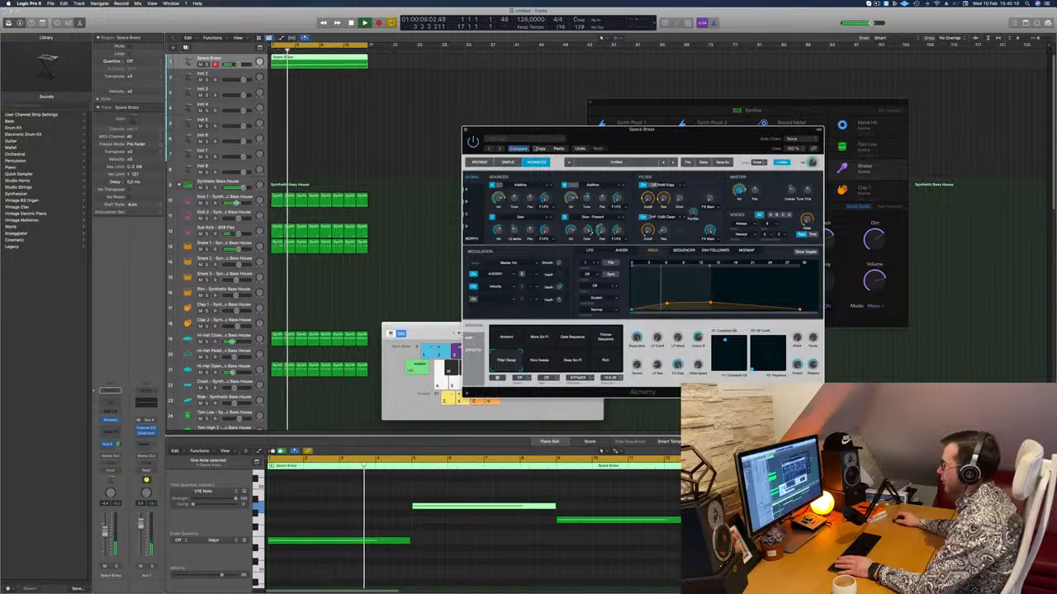
click(479, 162)
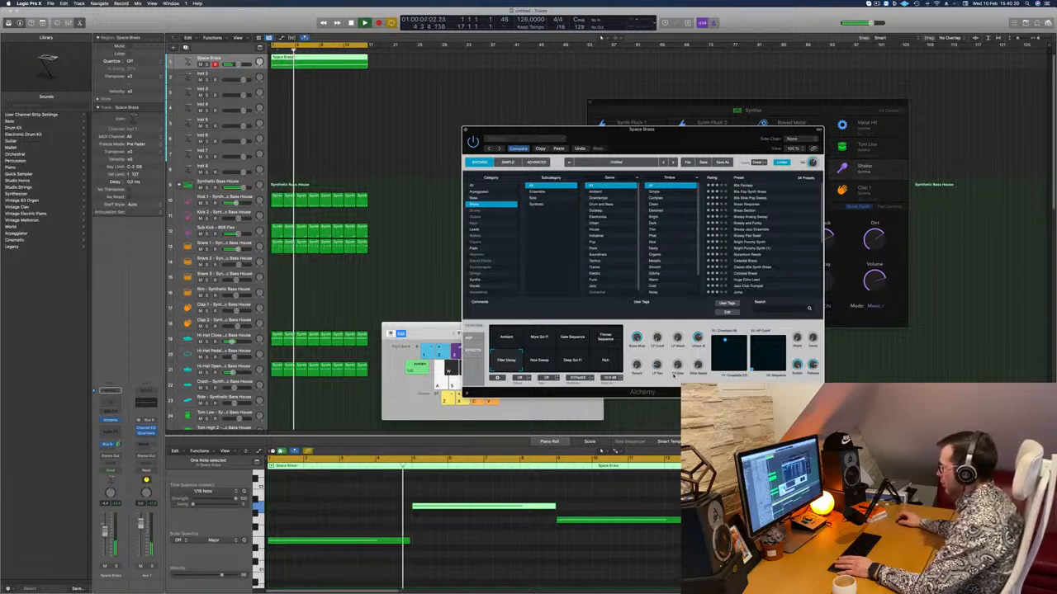
Try sweeping the Space Brass sound's first brass performance control down and back to 100% while restarting the loop.
key(Return)
key(Return)
drag(636, 337, 639, 353)
key(Return)
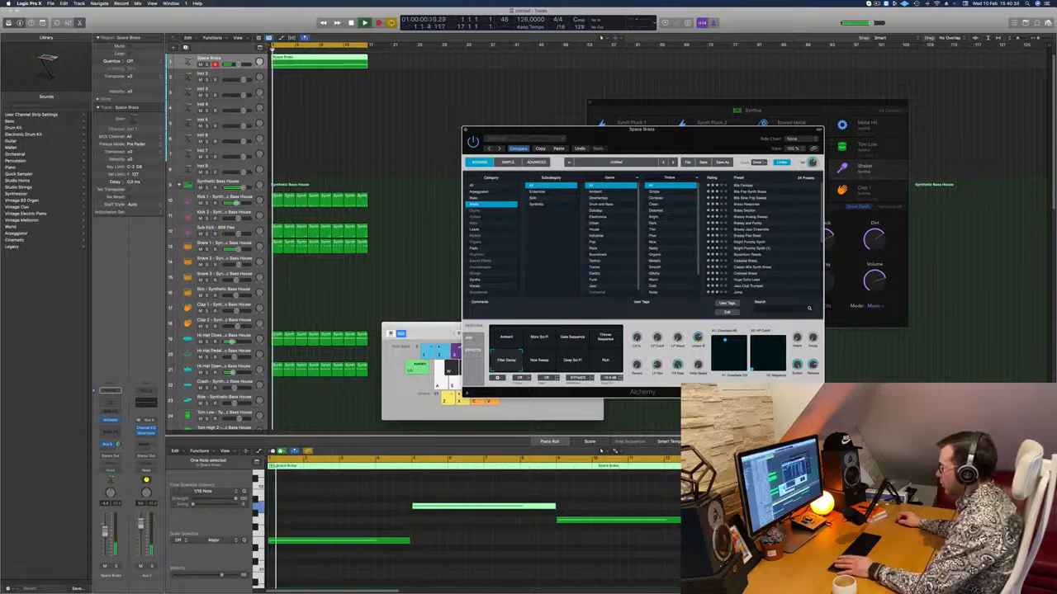
key(Return)
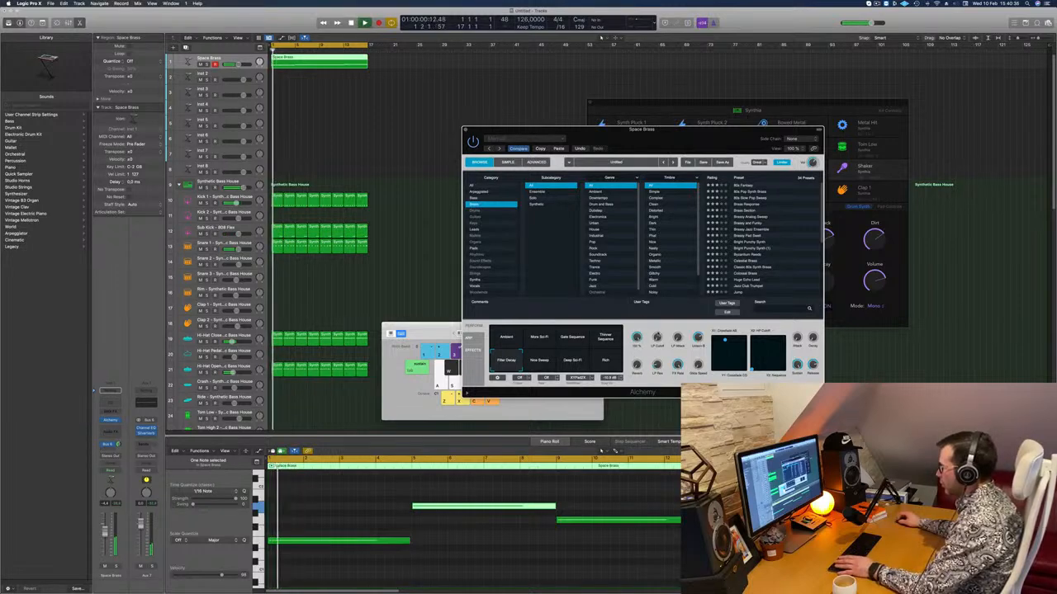
key(Return)
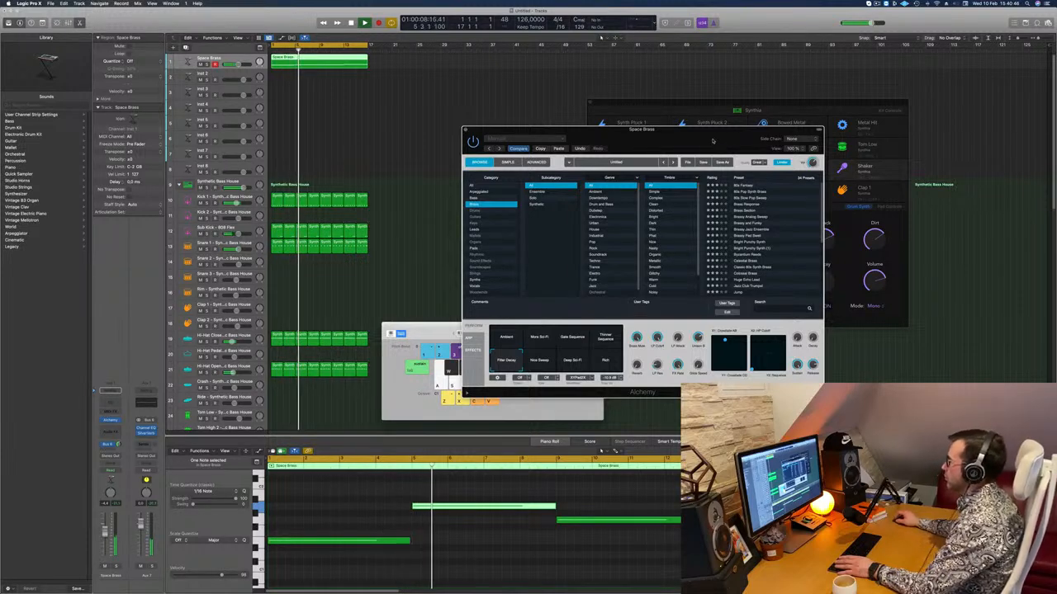
Reposition the Space Brass Alchemy window slightly and restart playback from the beginning of the loop.
drag(712, 138, 734, 131)
key(Return)
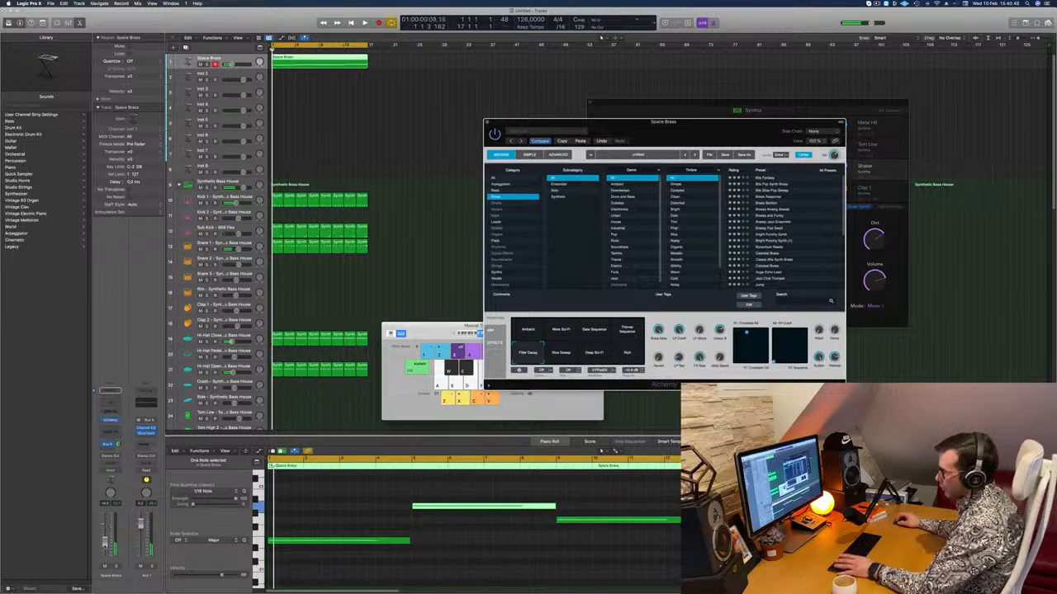
click(270, 464)
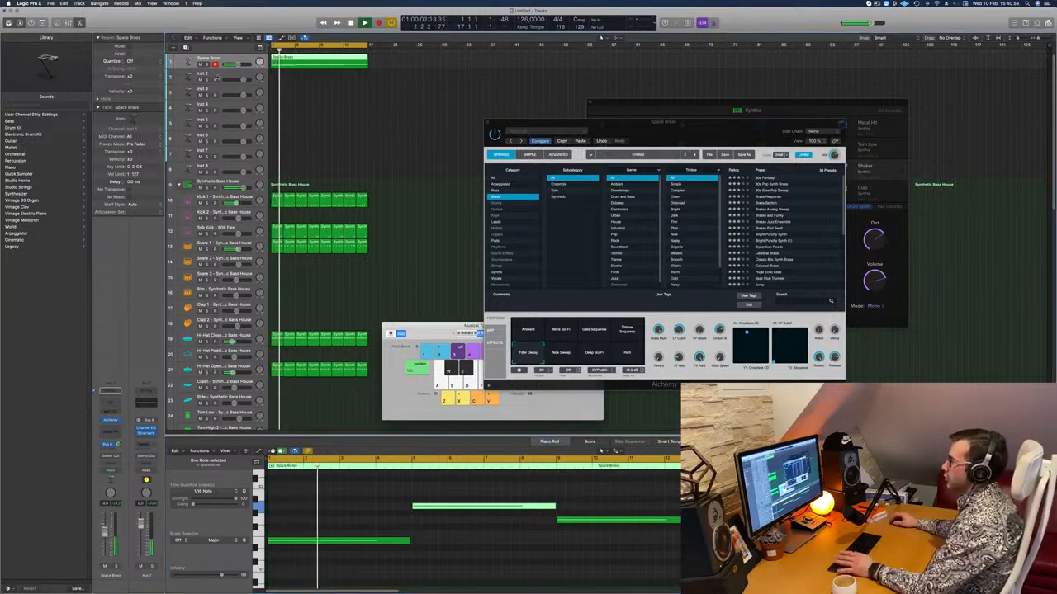
Select the Inst 2 track and the Space Brass region, and adjust the Space Brass sound's LP Cutoff.
click(217, 78)
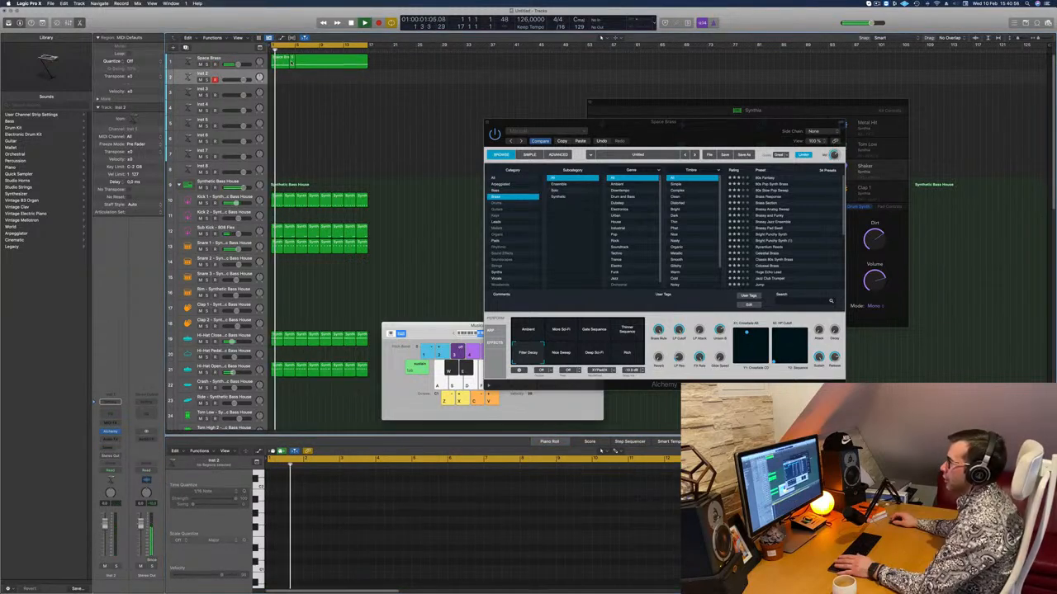
click(314, 64)
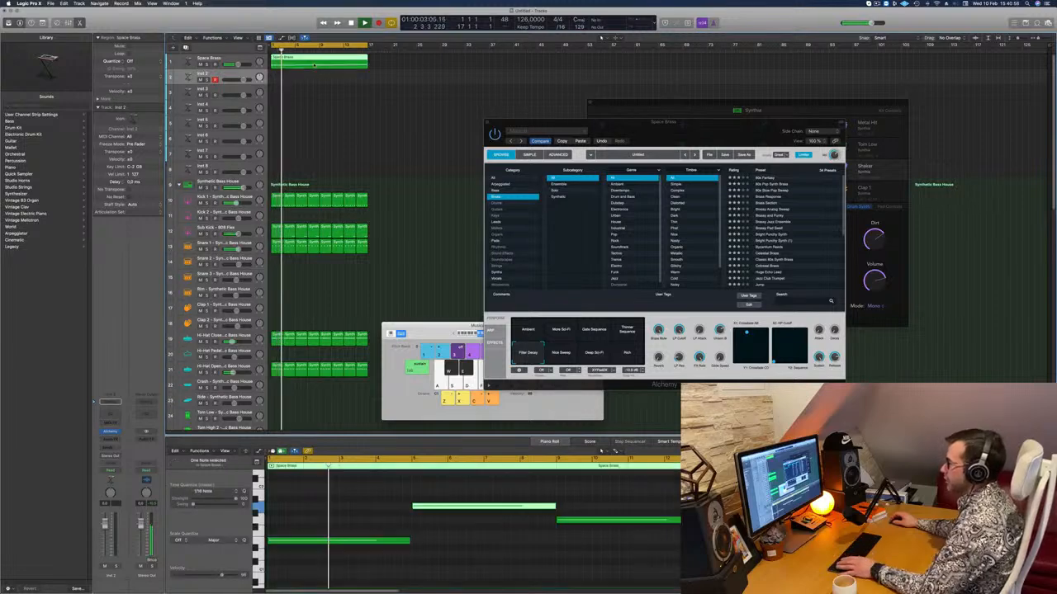
mouse_move(316, 65)
mouse_down()
mouse_move(318, 96)
mouse_move(308, 66)
mouse_up()
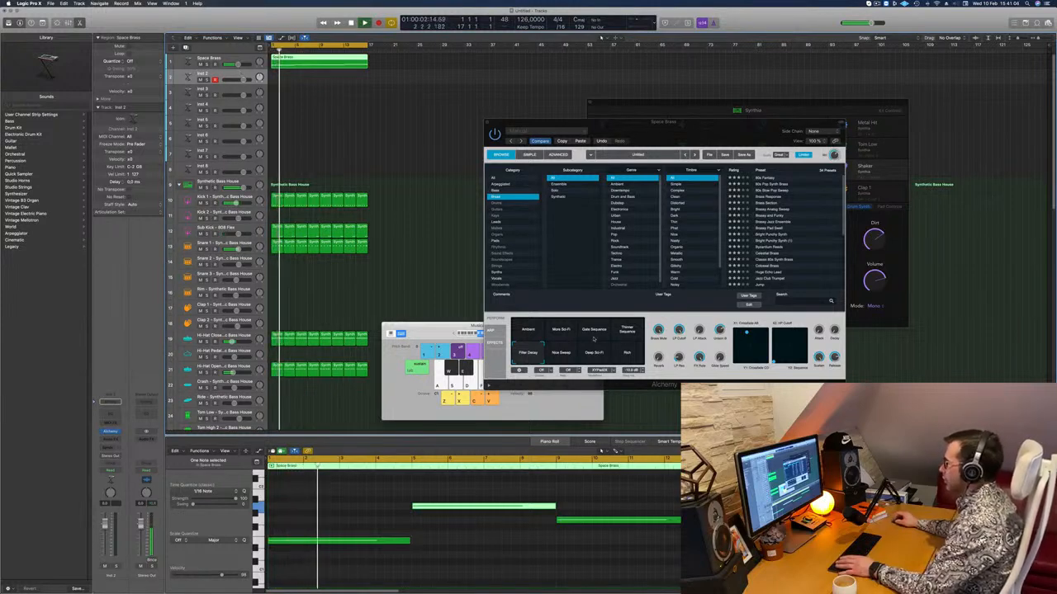
click(679, 331)
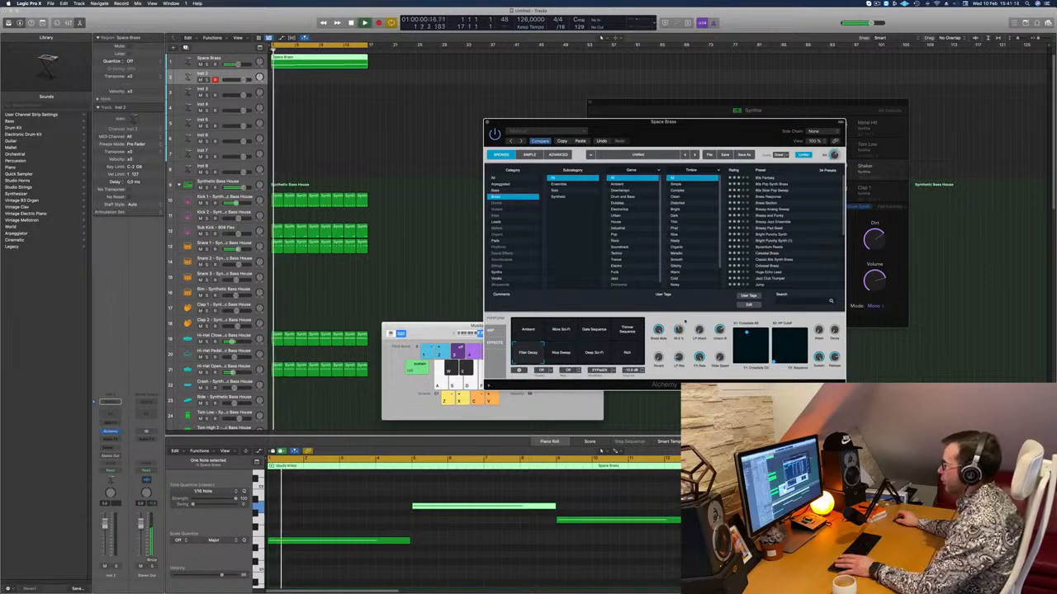
Bring up the Inst 2 track's Alchemy instrument and copy the Space Brass region onto that track.
drag(744, 129, 839, 118)
key(space)
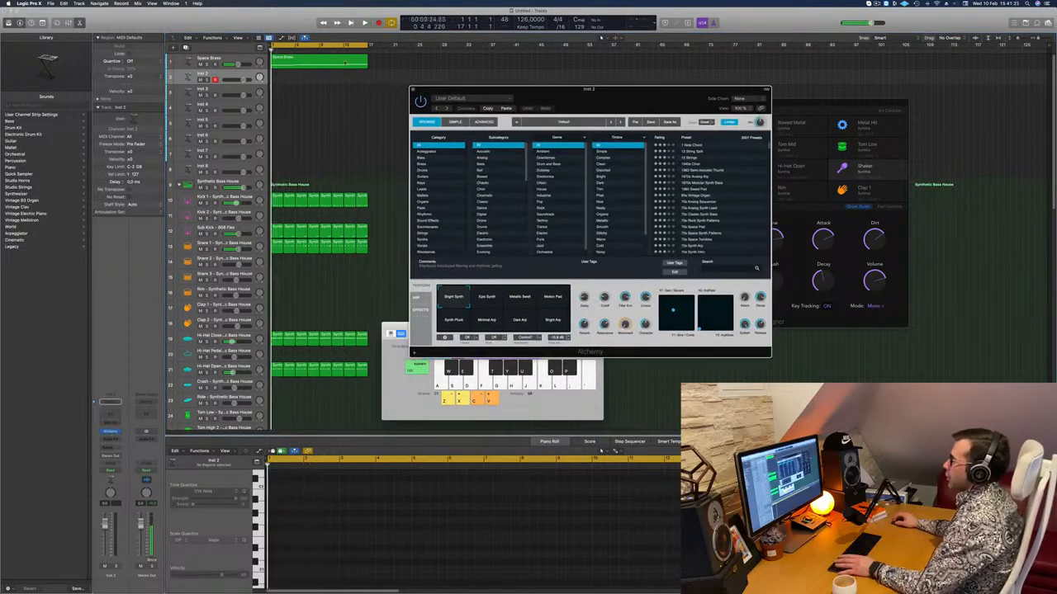
click(312, 62)
drag(311, 62, 313, 78)
key(space)
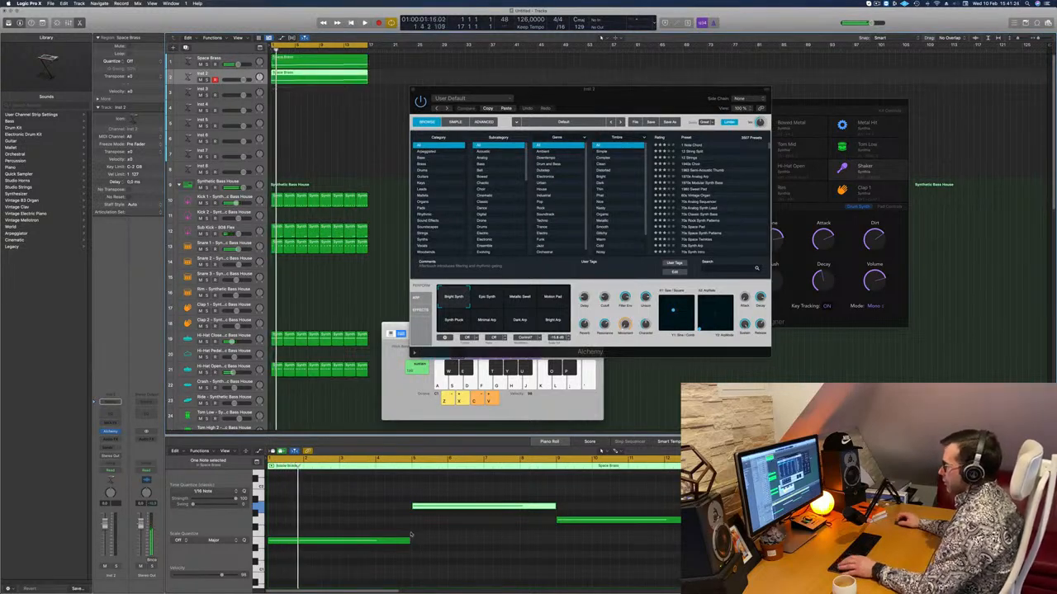
Select all four notes in the copied region and shorten them together to brief stabs.
drag(361, 491, 713, 542)
drag(409, 542, 275, 542)
scroll(305, 556, up, 4)
scroll(304, 556, left, 2)
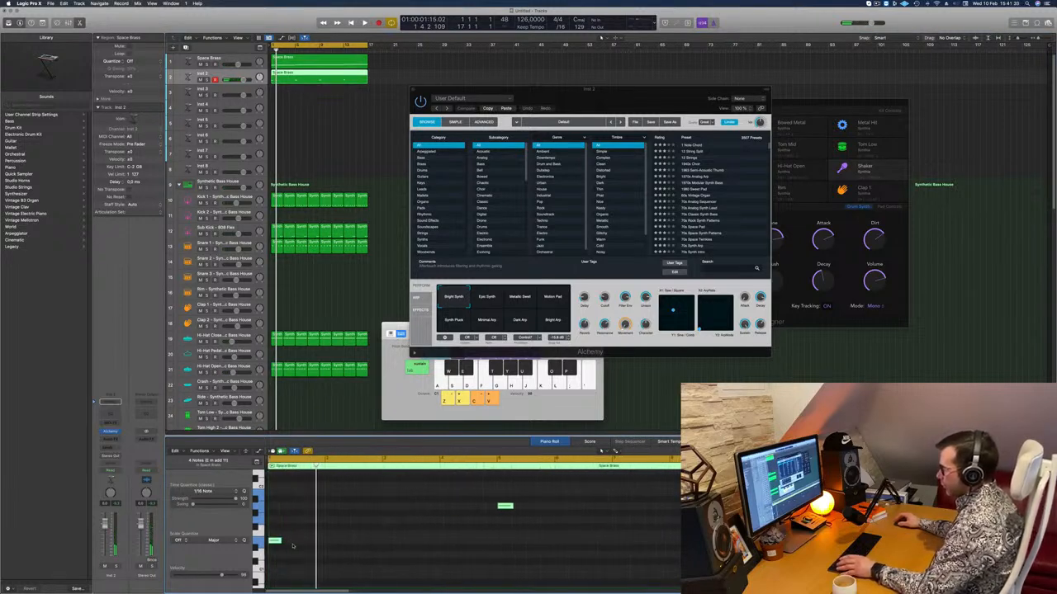
scroll(295, 545, up, 3)
scroll(311, 545, left, 3)
key(space)
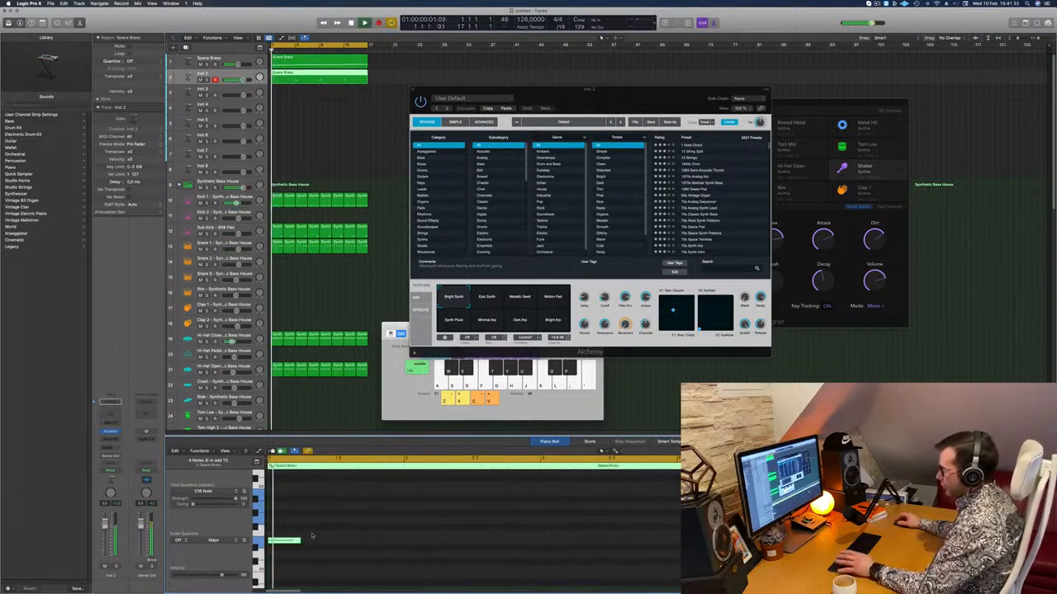
Duplicate the short notes into two repeated pairs per chord section and shift the second pair slightly later.
drag(300, 541, 344, 545)
key(super+Left)
key(super+Left)
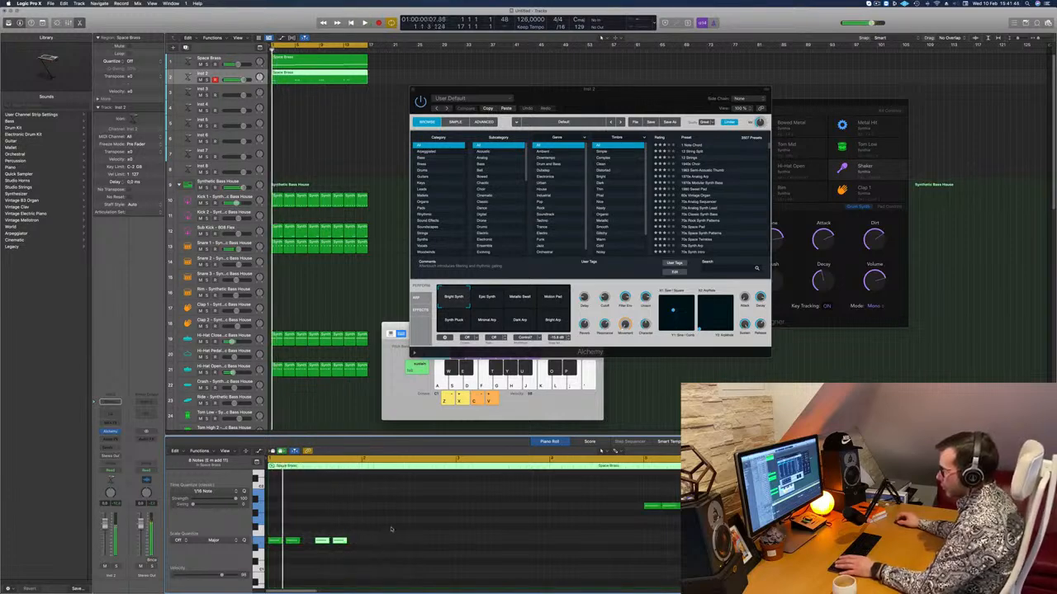
drag(388, 529, 338, 541)
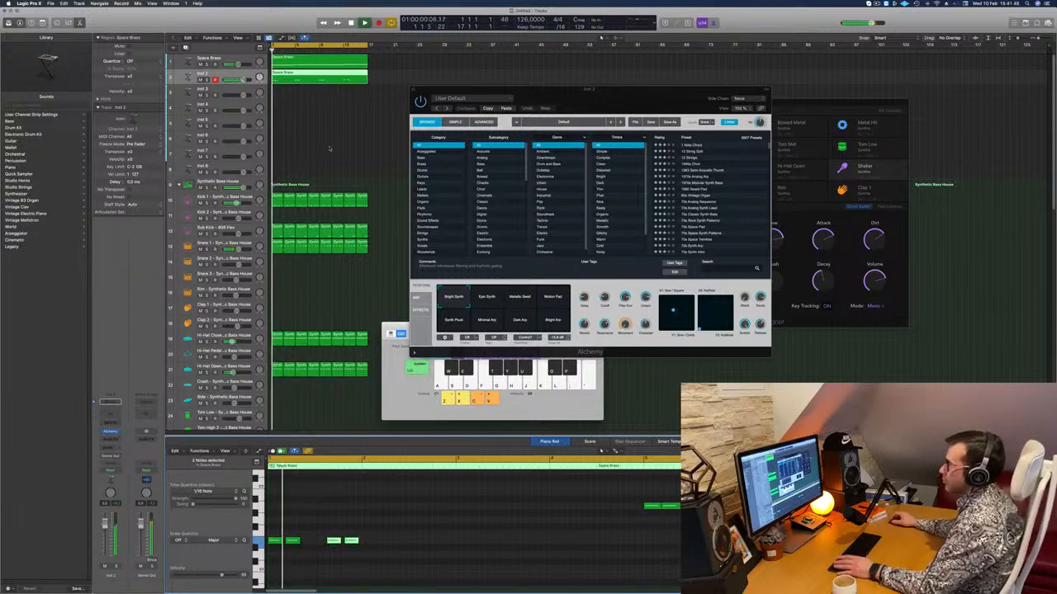
Try lowering the Cutoff of Inst 2's default Alchemy sound and switching to the Synth Pluck variation during playback.
key(space)
scroll(427, 498, down, 1)
key(space)
key(space)
drag(605, 297, 617, 340)
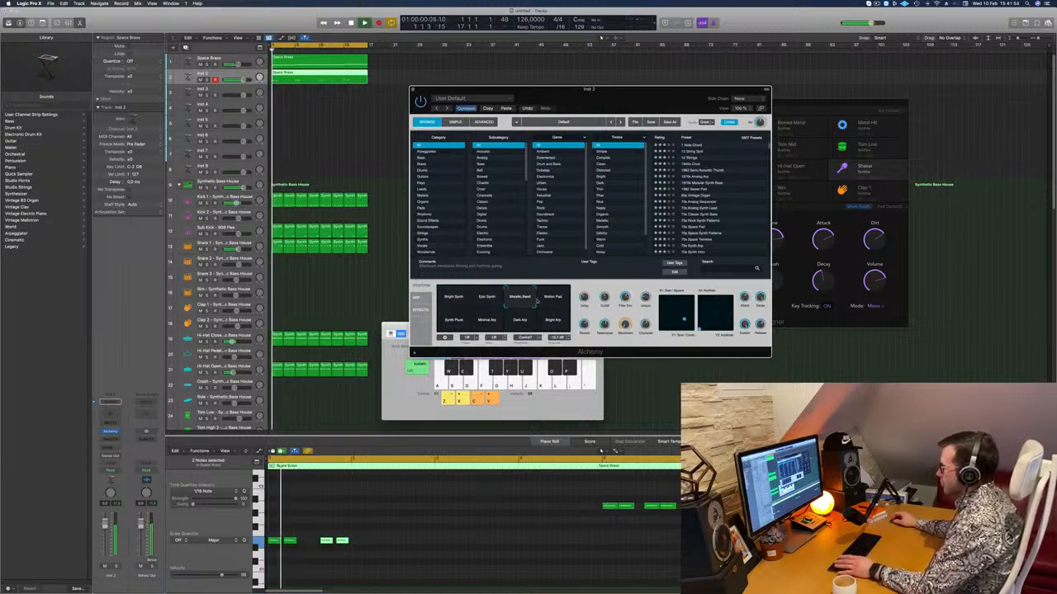
click(455, 321)
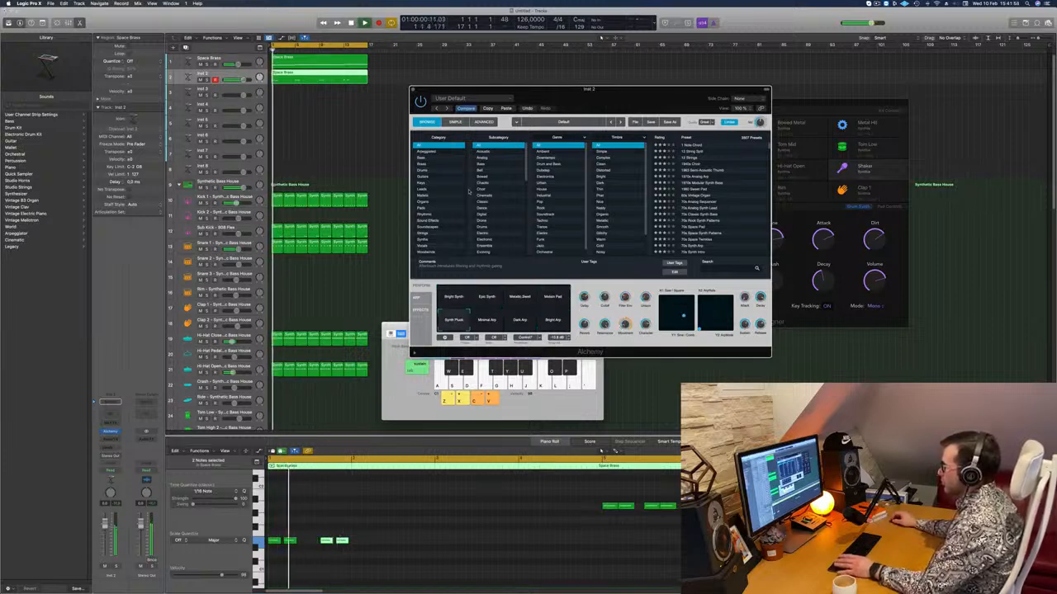
Load Alchemy's 70s Synth Intro preset from the Bass category on Inst 2 and lower that channel's volume.
click(428, 158)
click(691, 157)
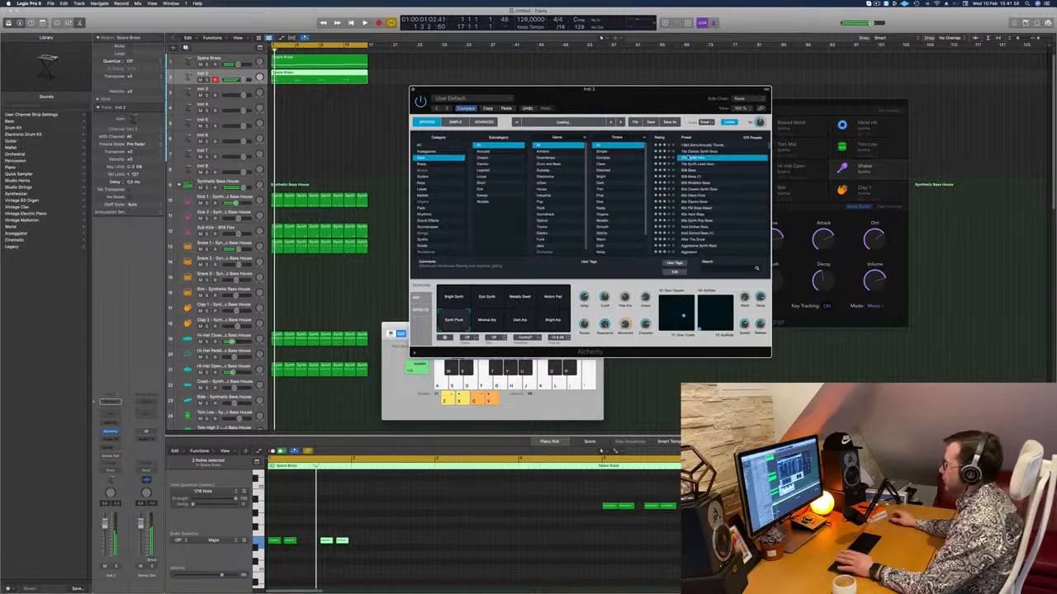
drag(573, 88, 639, 95)
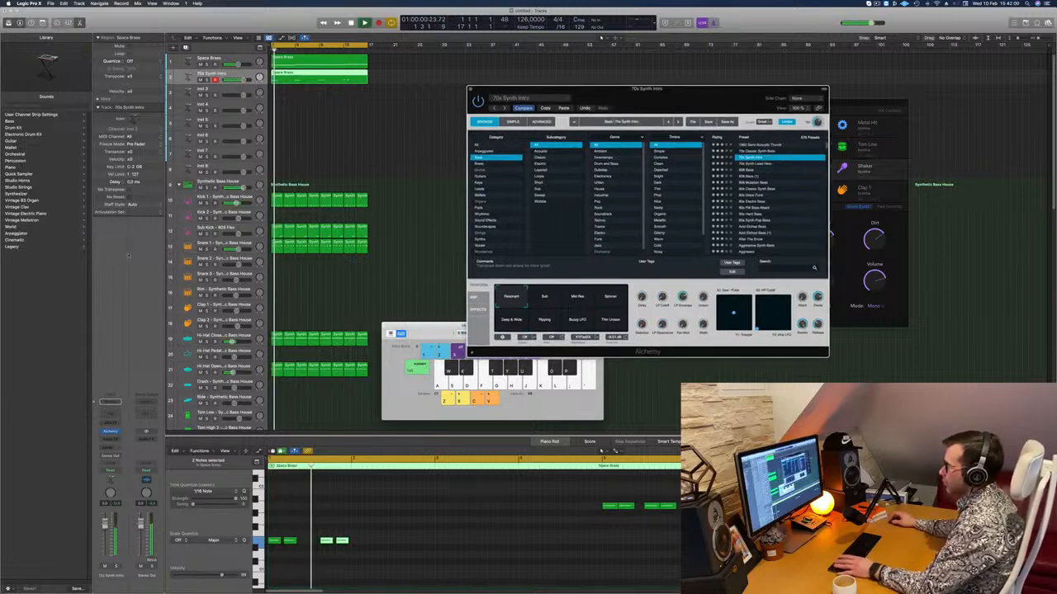
drag(105, 525, 105, 538)
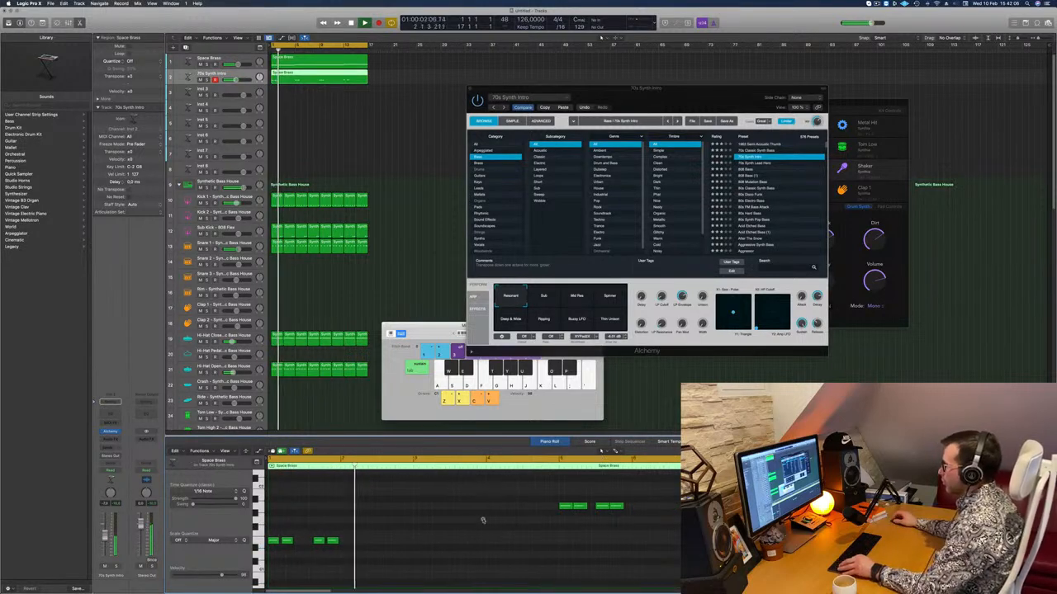
Duplicate the short note pattern repeatedly in the 70s Synth Intro region to fill each pitch's section.
drag(458, 486, 916, 537)
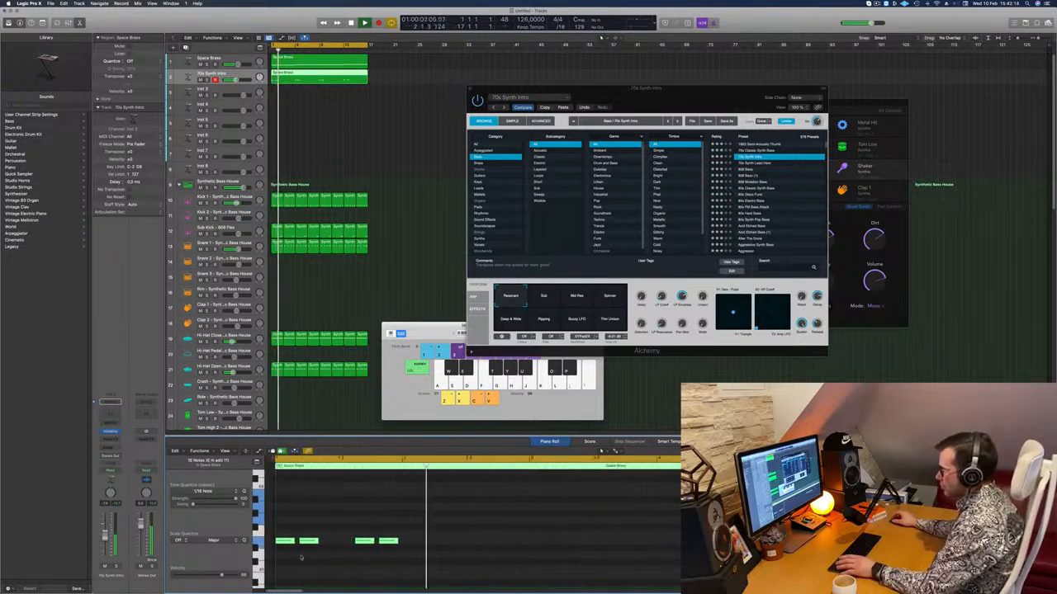
drag(277, 542, 405, 550)
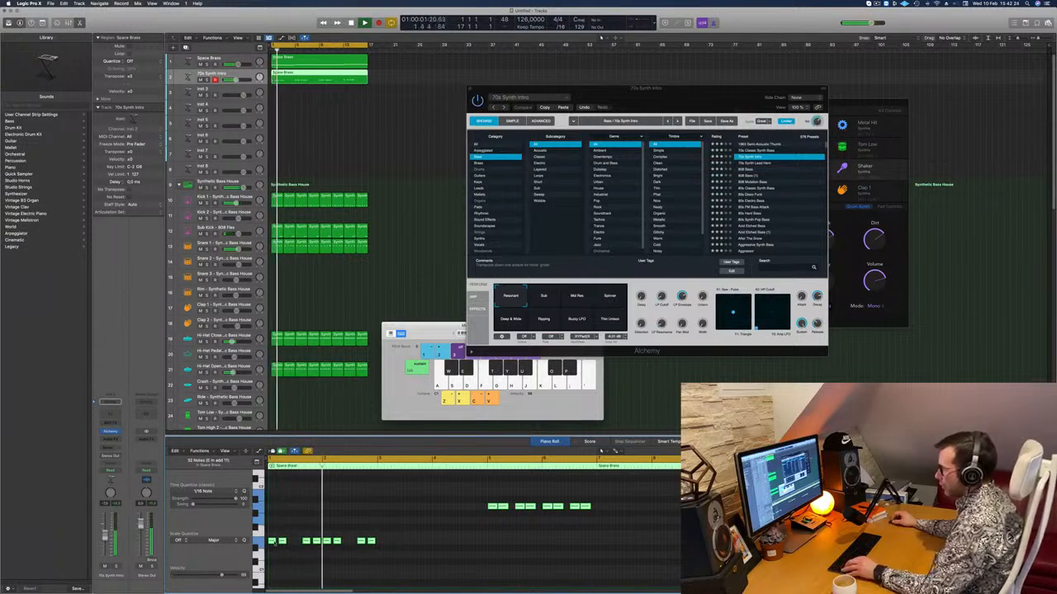
drag(274, 543, 385, 547)
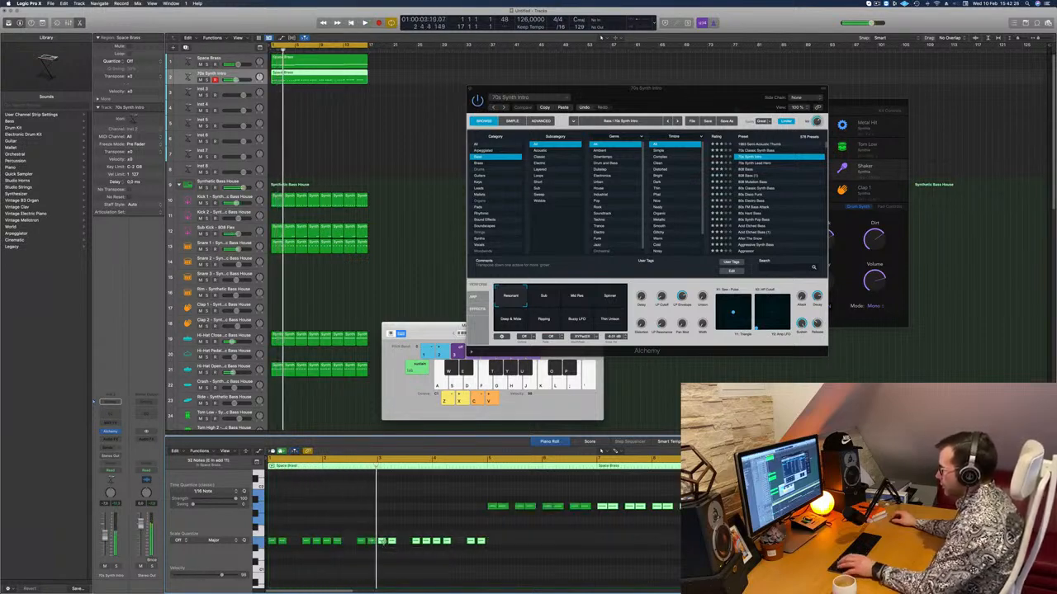
Switch the 70s Synth Intro sound to its Sub variation, lower its window on screen, and restart the loop.
click(544, 296)
drag(649, 91, 648, 186)
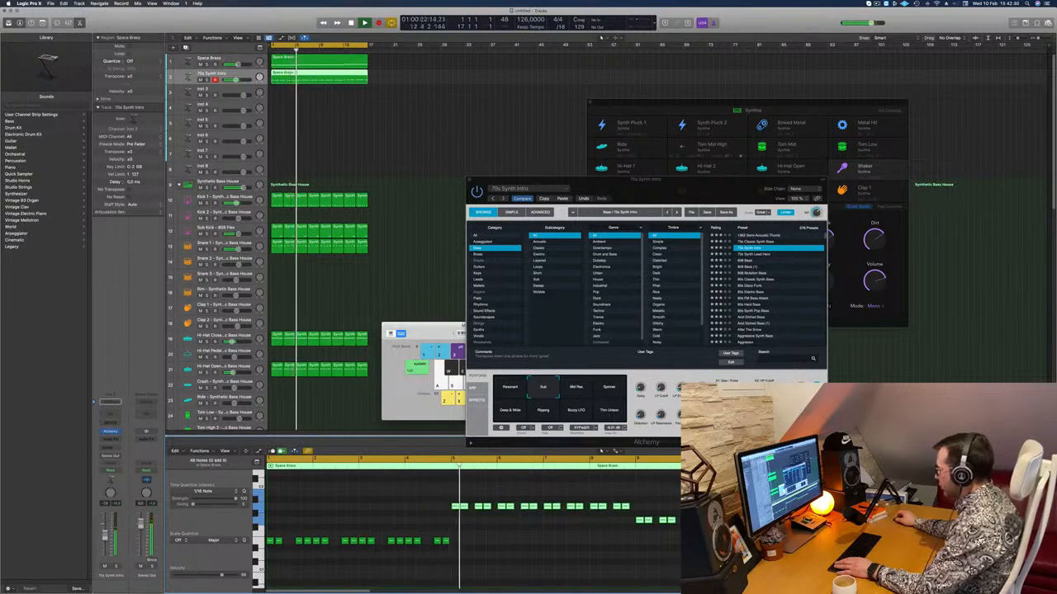
scroll(592, 526, up, 3)
scroll(592, 525, down, 2)
key(Return)
Replace the notes of the second and third pitches in the 70s Synth Intro region with copies of the first pitch's rhythm.
scroll(367, 501, down, 2)
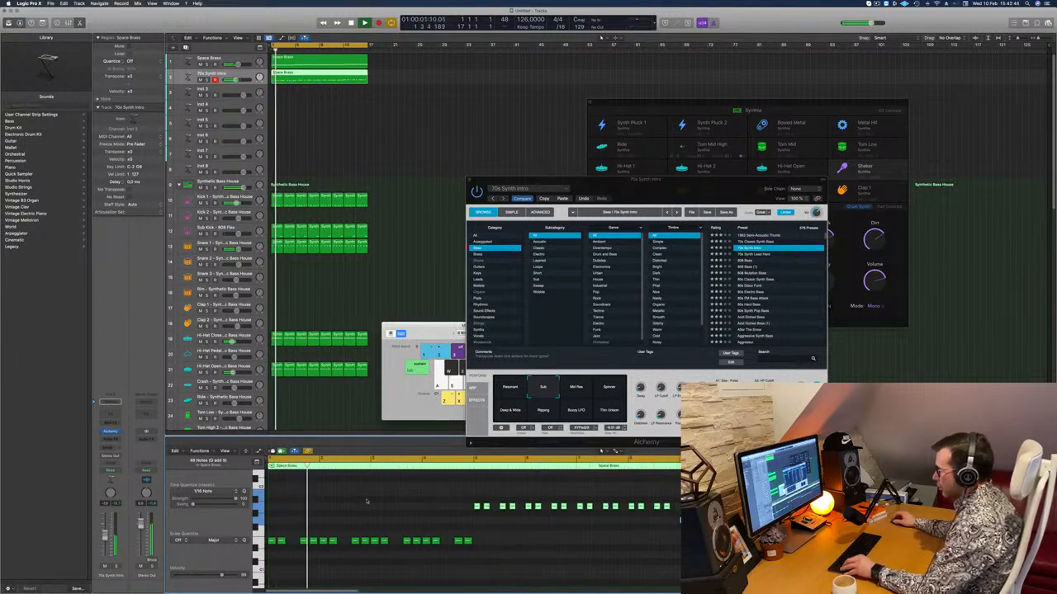
scroll(367, 501, up, 1)
scroll(367, 500, down, 2)
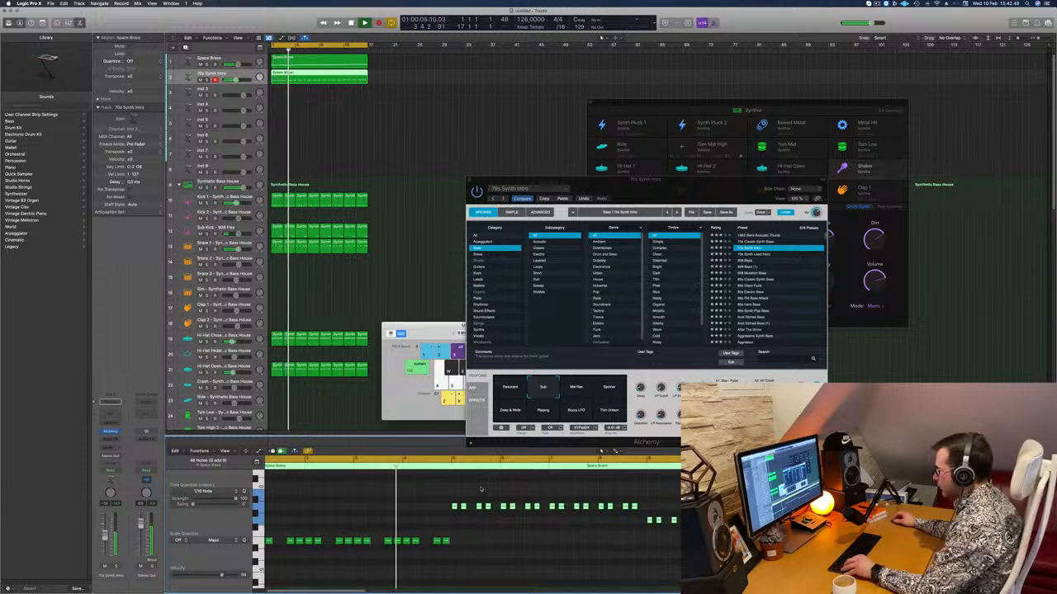
scroll(477, 545, down, 1)
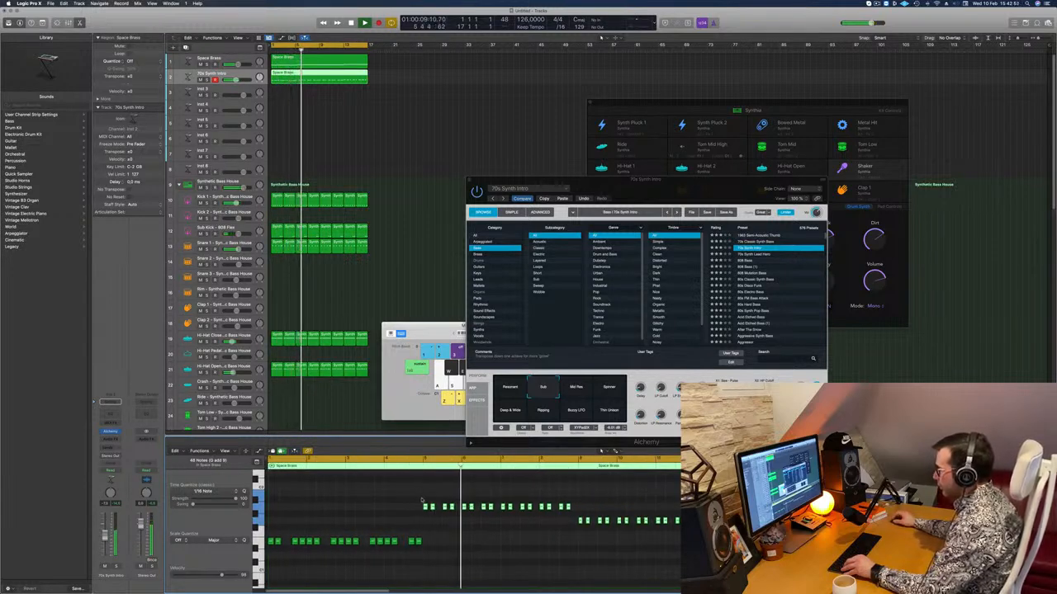
drag(422, 513, 679, 500)
key(Delete)
drag(269, 564, 452, 516)
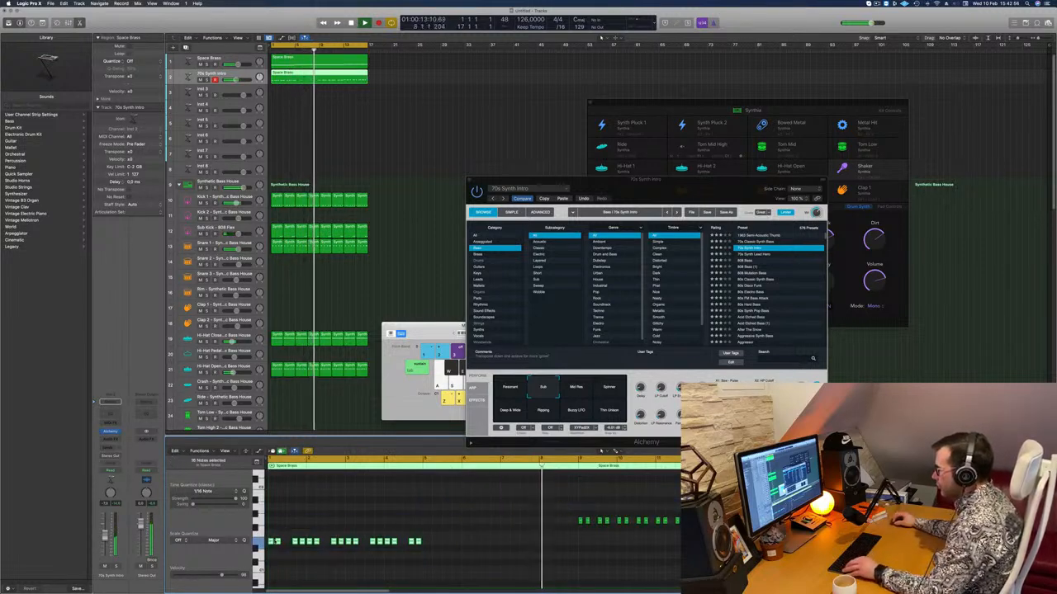
drag(271, 541, 422, 507)
key(space)
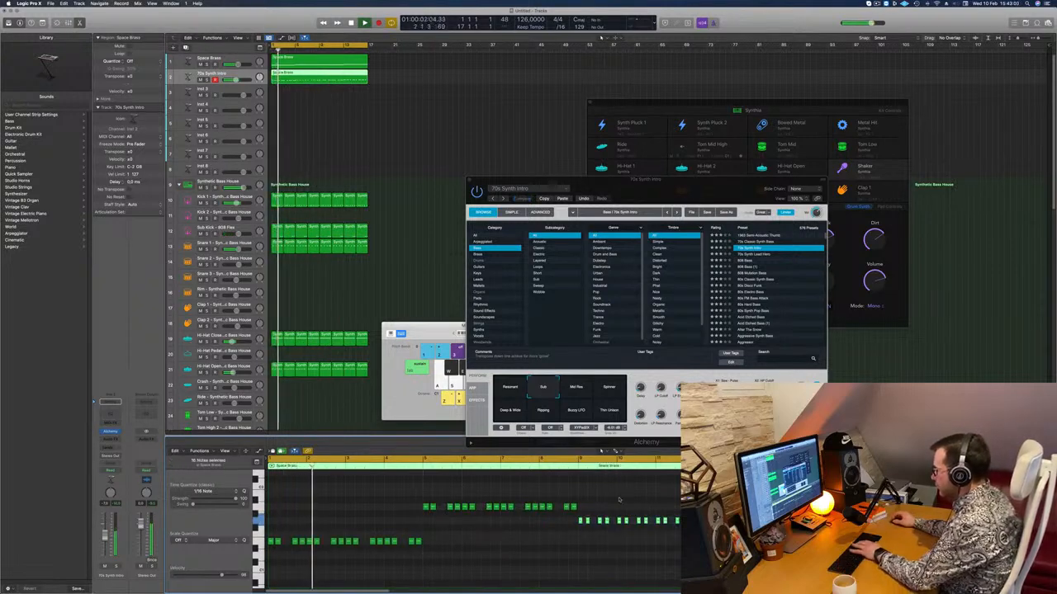
key(BackSpace)
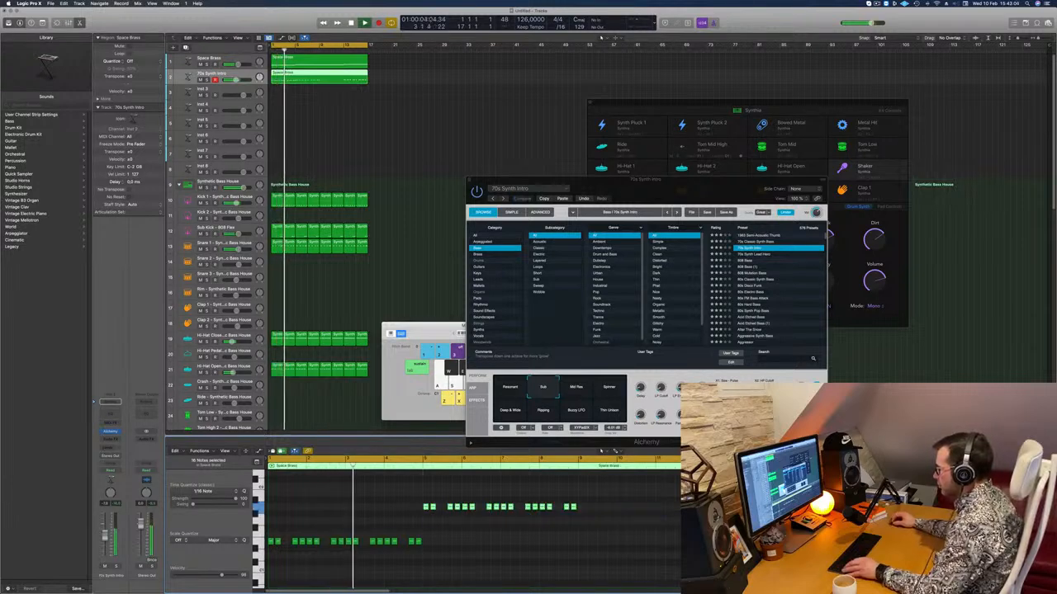
drag(426, 508, 581, 522)
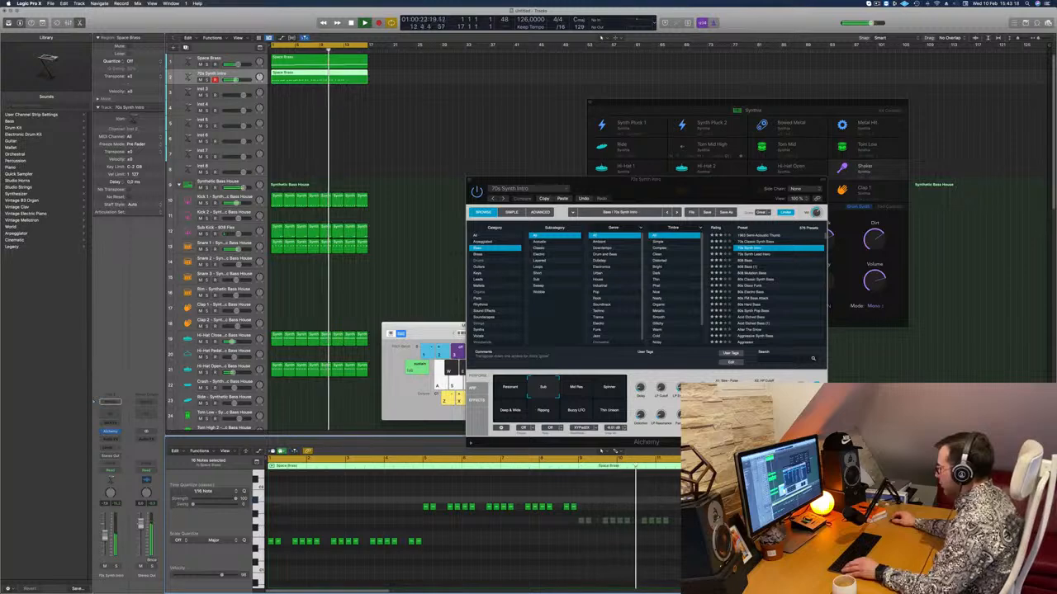
Audition the 70s Synth Intro variations during playback, choose Deep & Wide and restart the loop.
drag(562, 179, 489, 195)
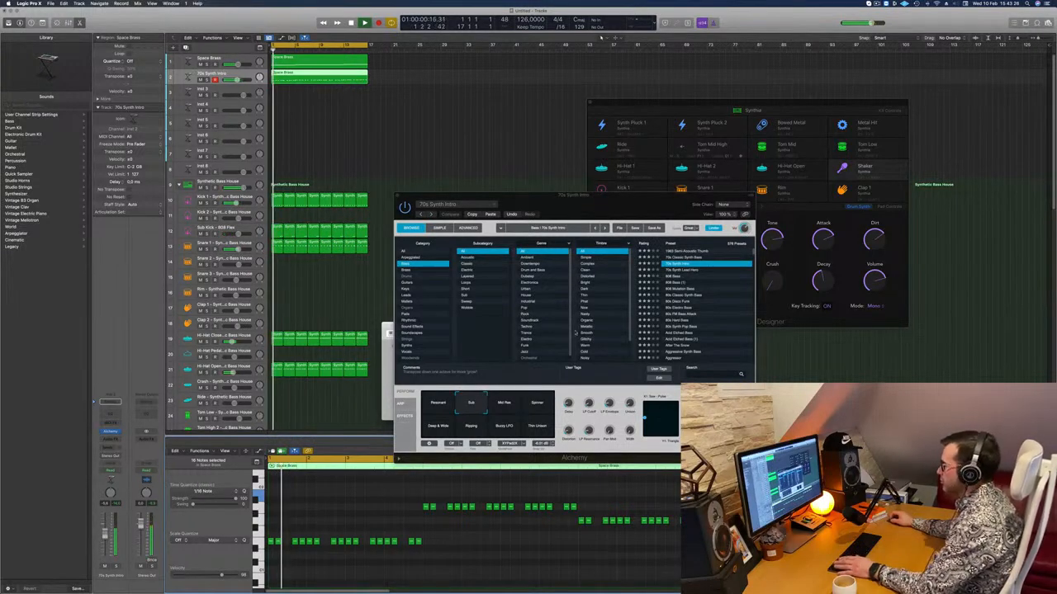
click(506, 406)
click(535, 409)
click(535, 429)
click(500, 430)
click(470, 430)
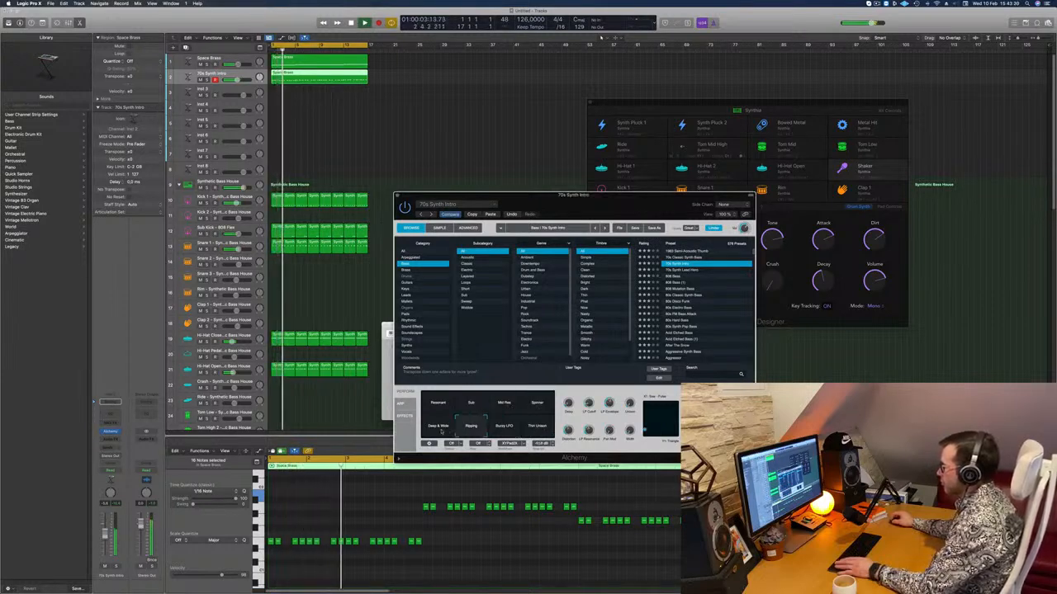
click(438, 430)
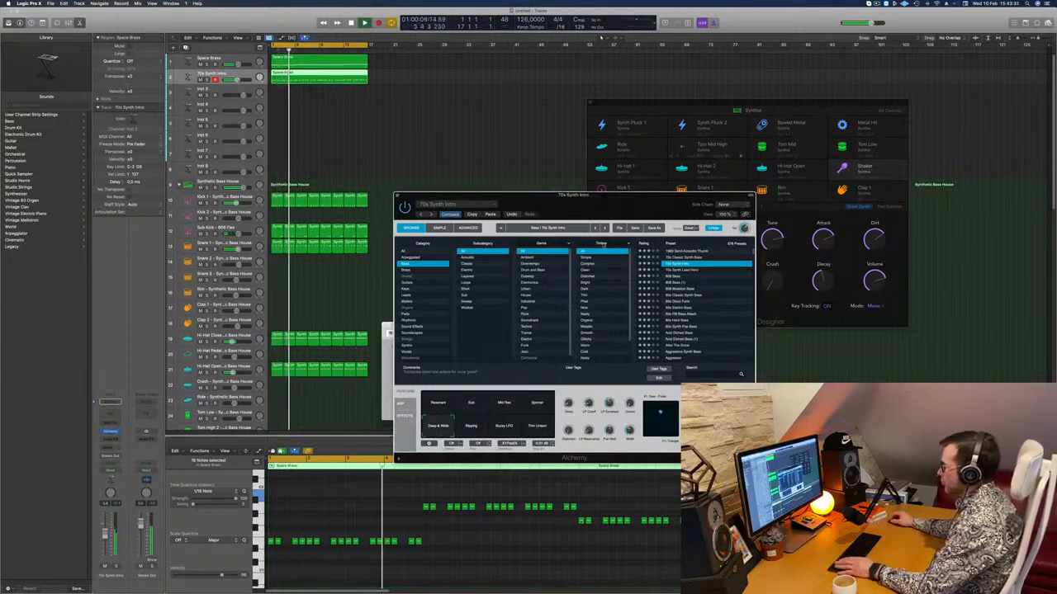
drag(605, 201, 591, 199)
key(space)
key(space)
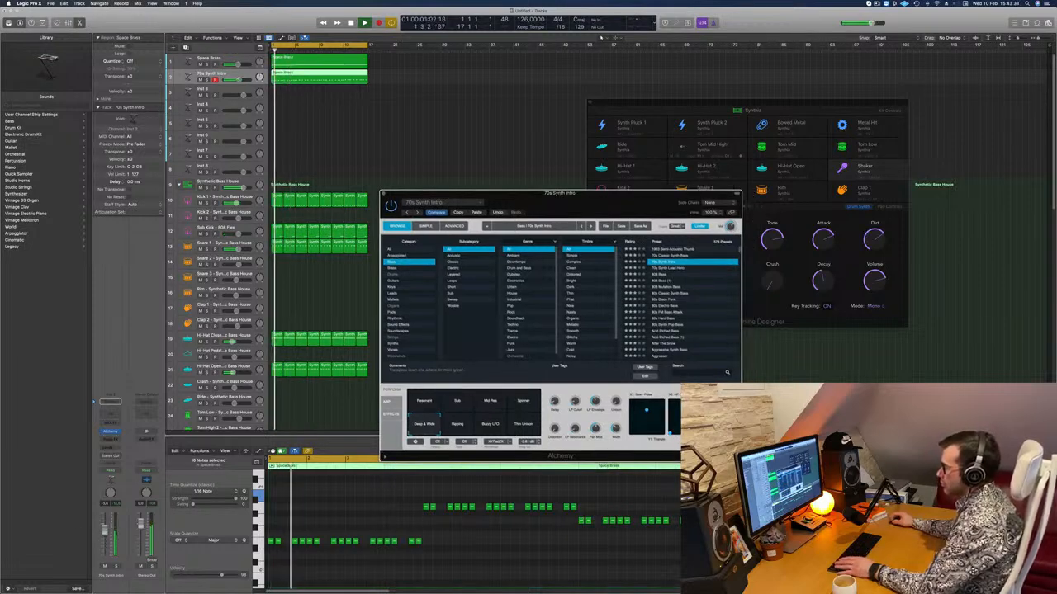
Duplicate the 70s Synth Intro track and copy its 16-bar region onto the duplicate track.
click(117, 568)
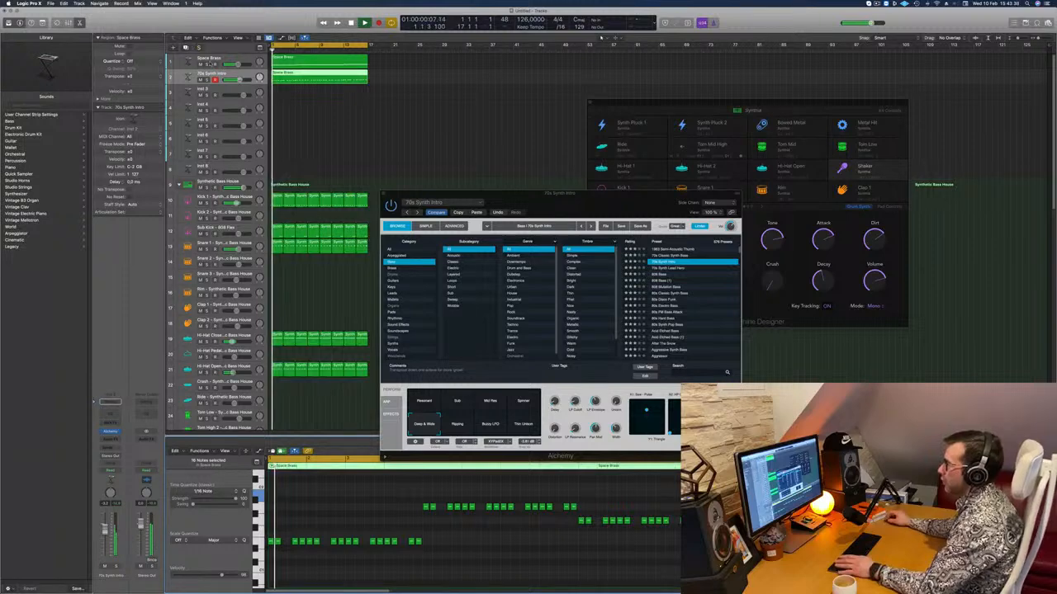
key(super+d)
drag(305, 80, 306, 93)
key(space)
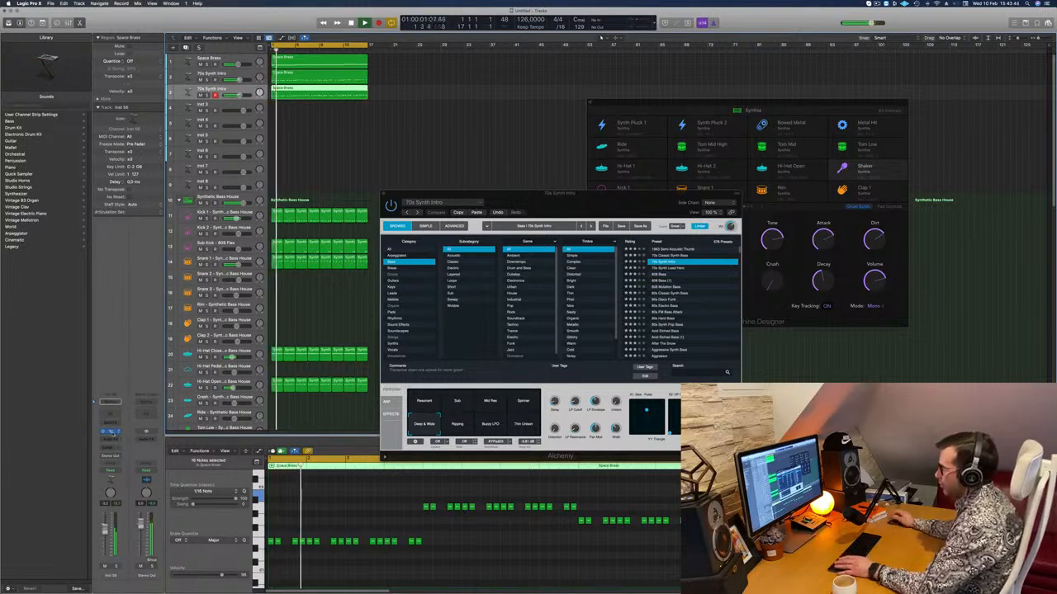
Use the Sub variation in the duplicate track's Alchemy and close its window.
click(111, 431)
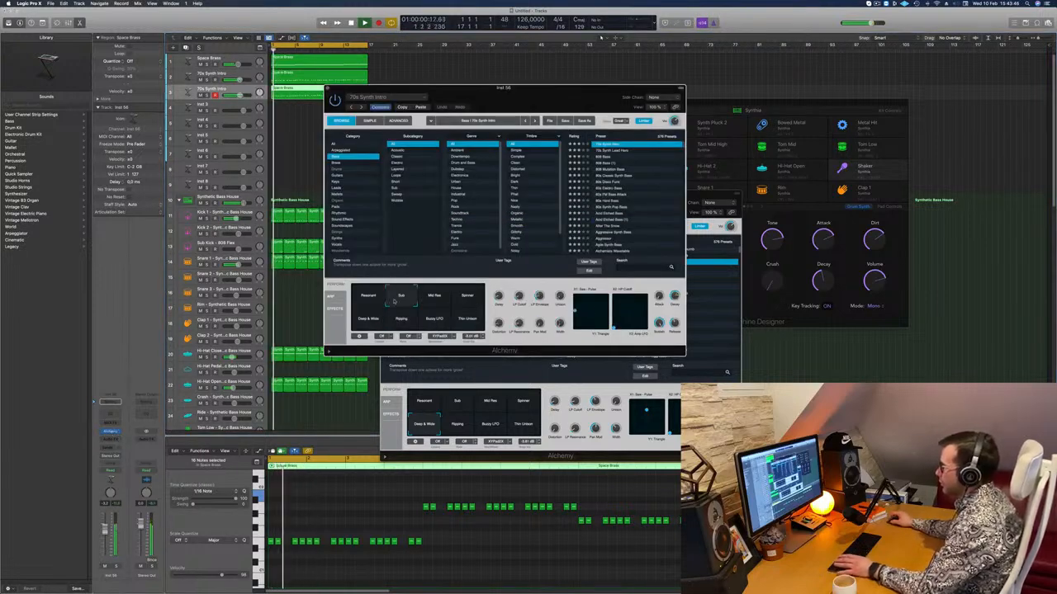
key(space)
drag(631, 88, 892, 238)
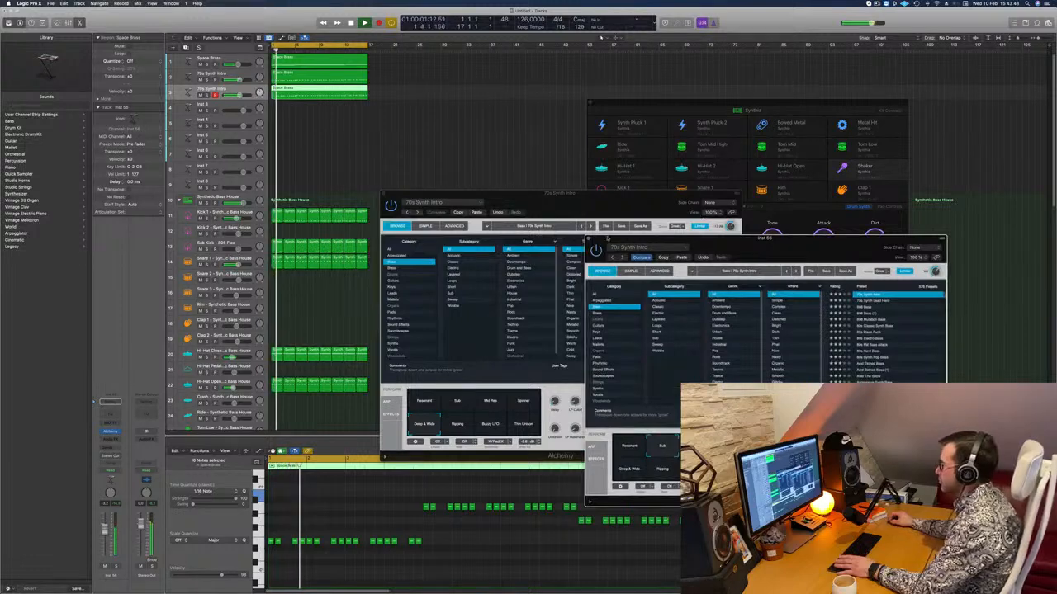
key(super+w)
Lower the duplicate bass track's volume while checking playback, and close the original 70s Synth Intro's Alchemy window.
key(space)
key(space)
key(space)
key(space)
drag(105, 530, 106, 537)
key(space)
key(space)
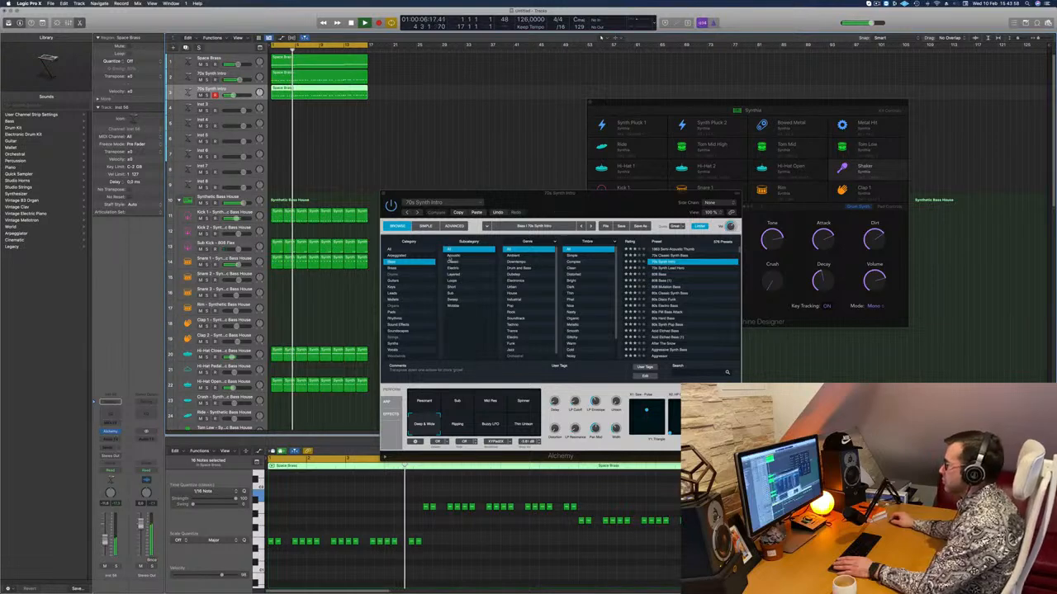
drag(407, 191, 223, 268)
click(198, 270)
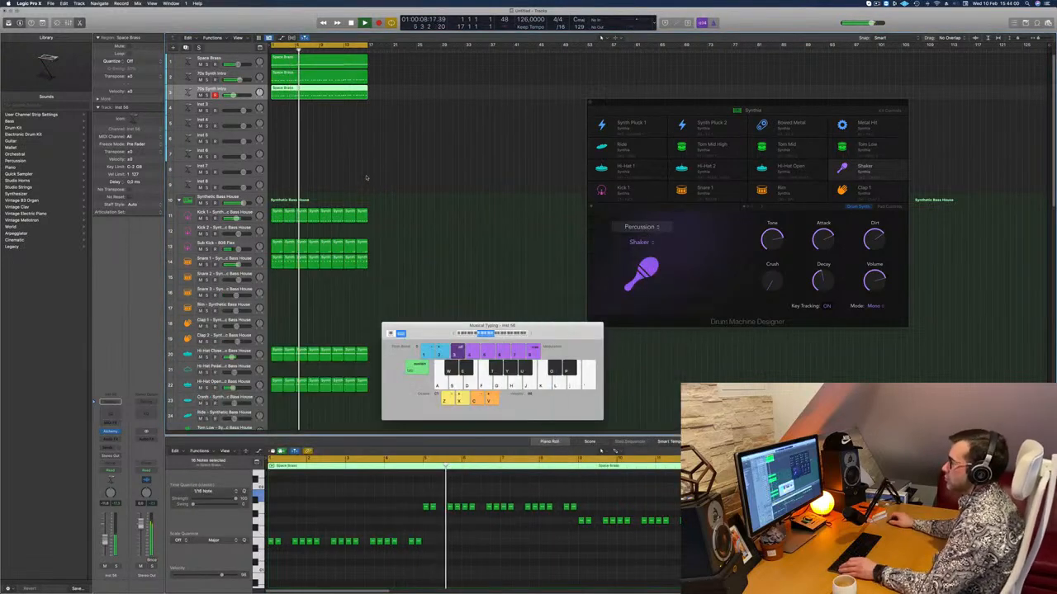
Insert a Channel EQ on the Space Brass track and enable its high cut at 1010 Hz with a 48 dB/Oct slope.
click(367, 178)
scroll(368, 177, up, 2)
scroll(412, 180, down, 2)
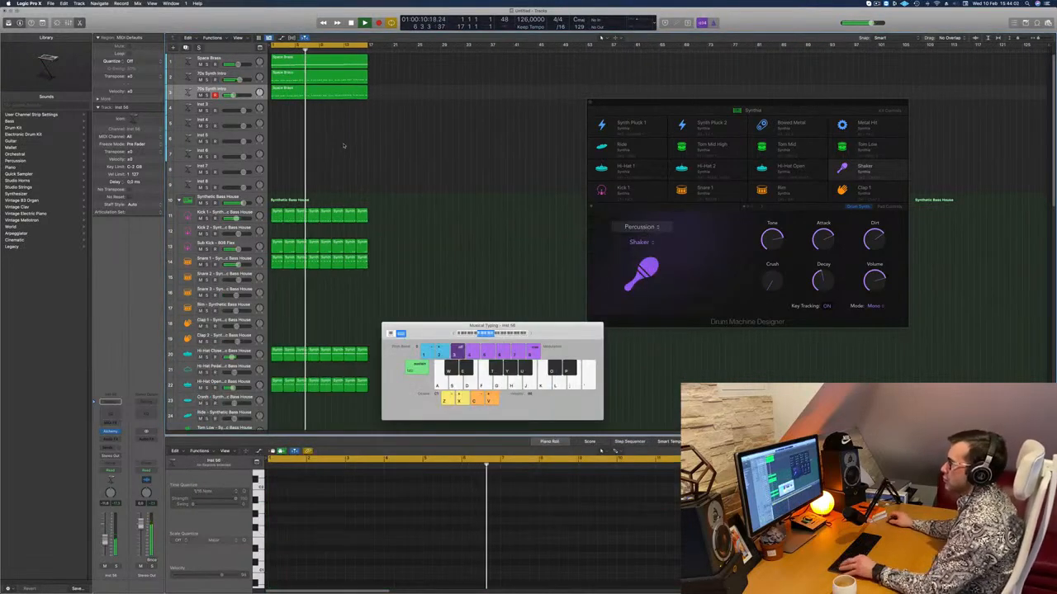
scroll(344, 144, down, 1)
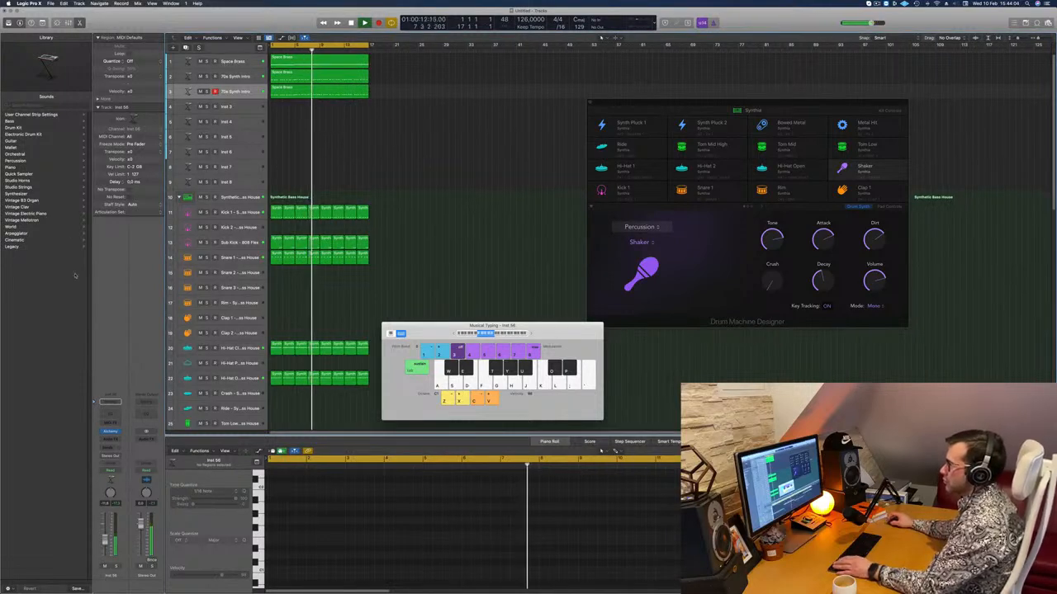
click(233, 63)
double_click(110, 401)
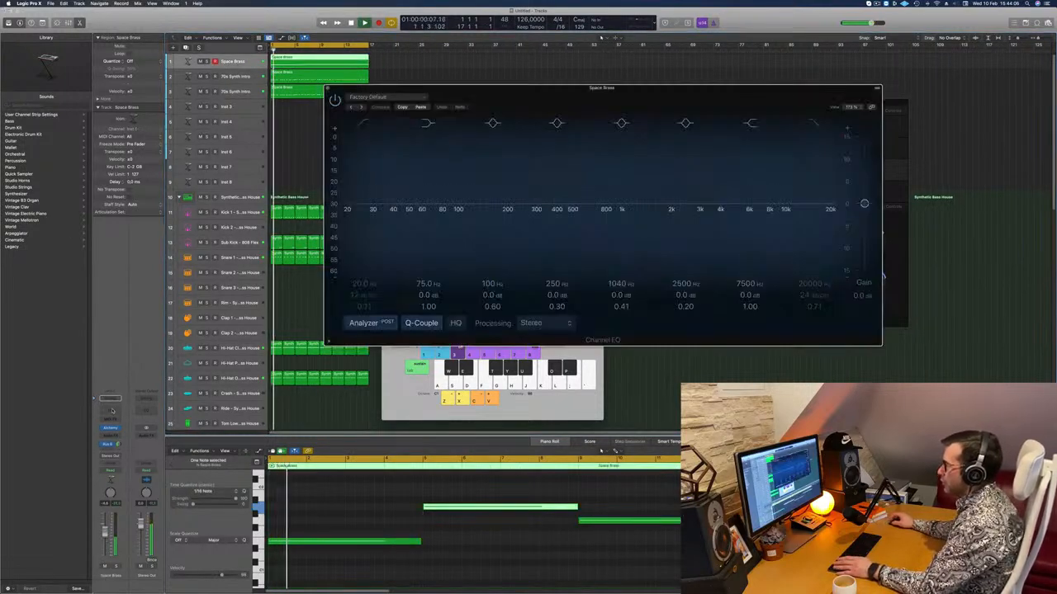
click(814, 123)
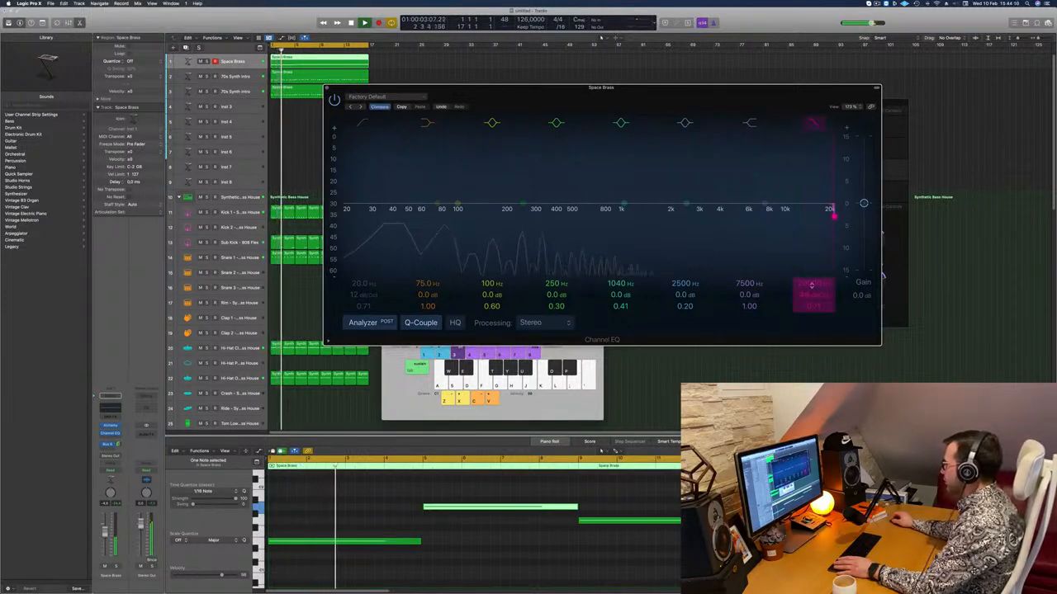
drag(812, 283, 811, 347)
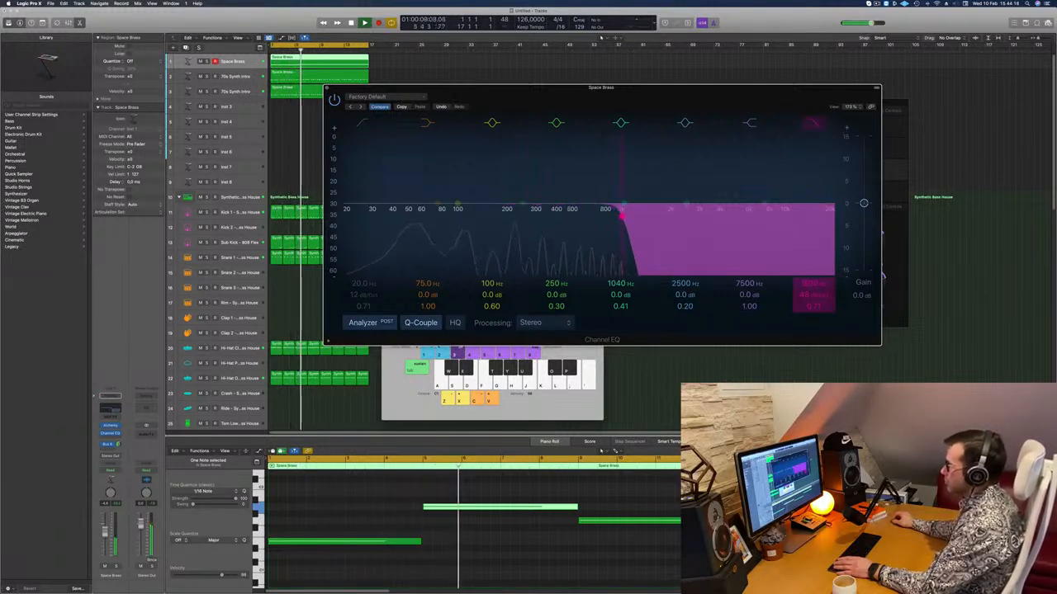
Move the Space Brass EQ's low shelf to 460 Hz at -0.3 dB, enable a 148 Hz low cut at 12 dB/Oct and close the EQ.
drag(413, 223, 533, 225)
click(363, 123)
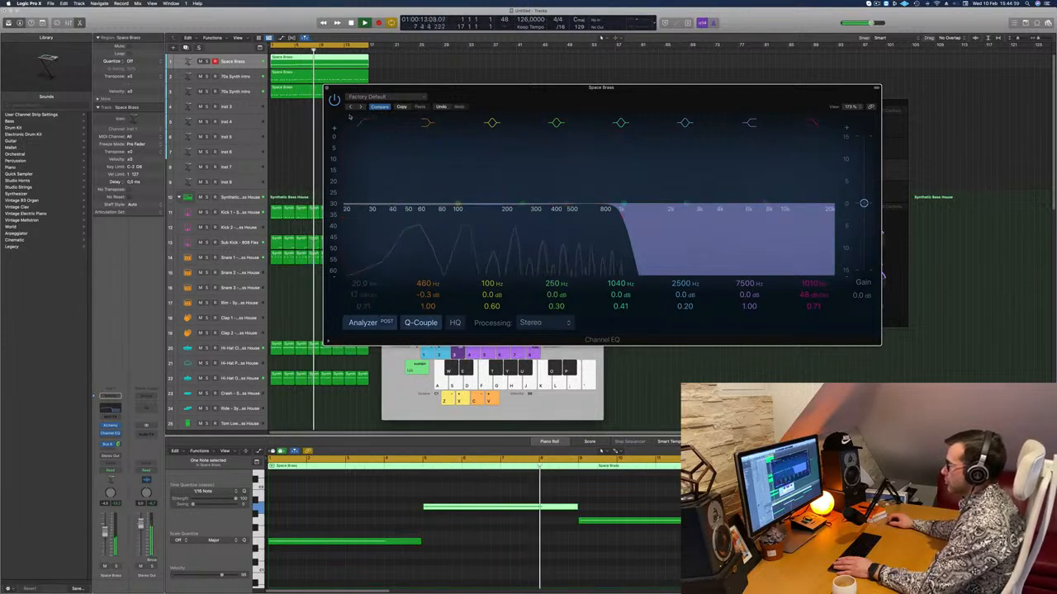
drag(362, 178, 479, 216)
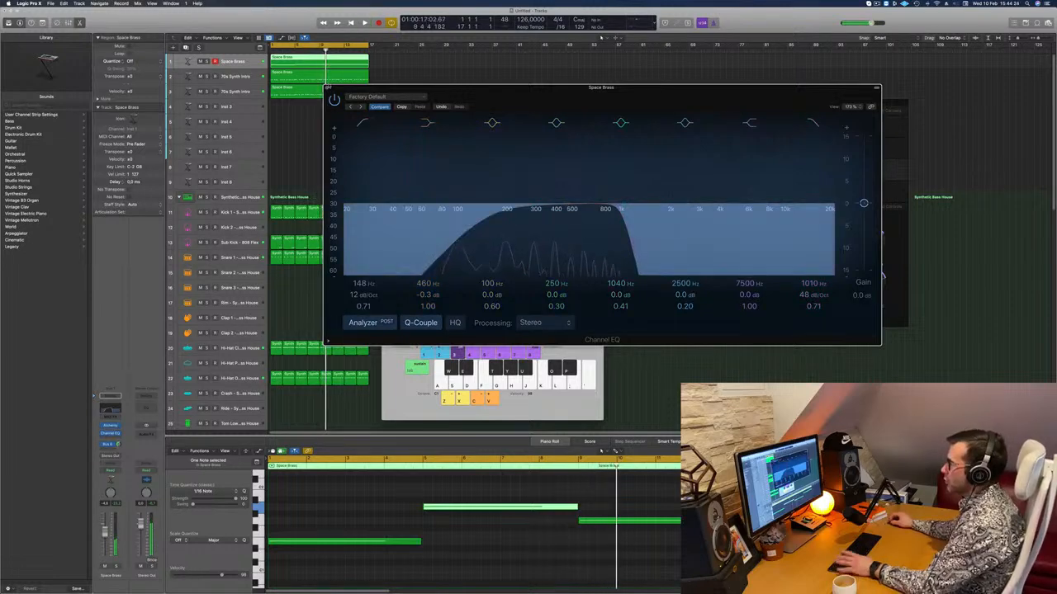
key(super+w)
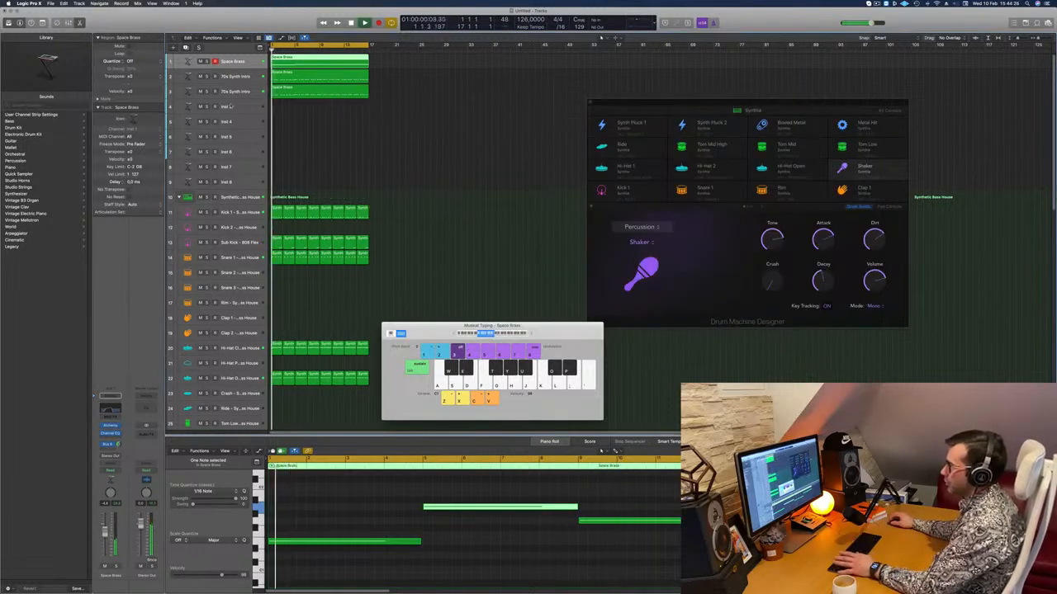
Load Alchemy's Dirty House Organ preset from the Keys category on Inst 3 and show the Musical Typing keyboard.
click(232, 107)
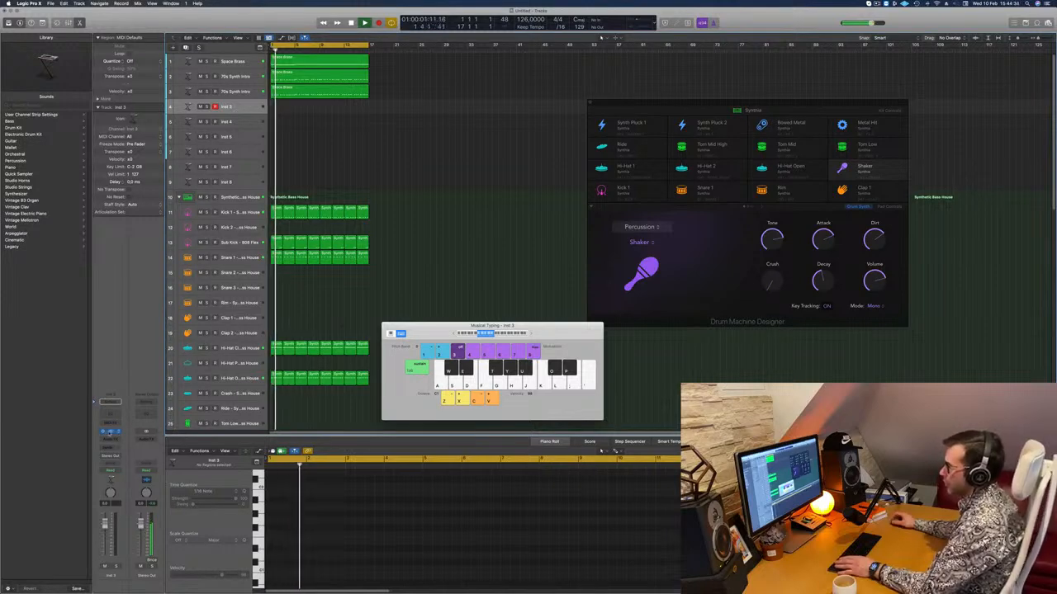
click(110, 431)
drag(509, 105, 552, 177)
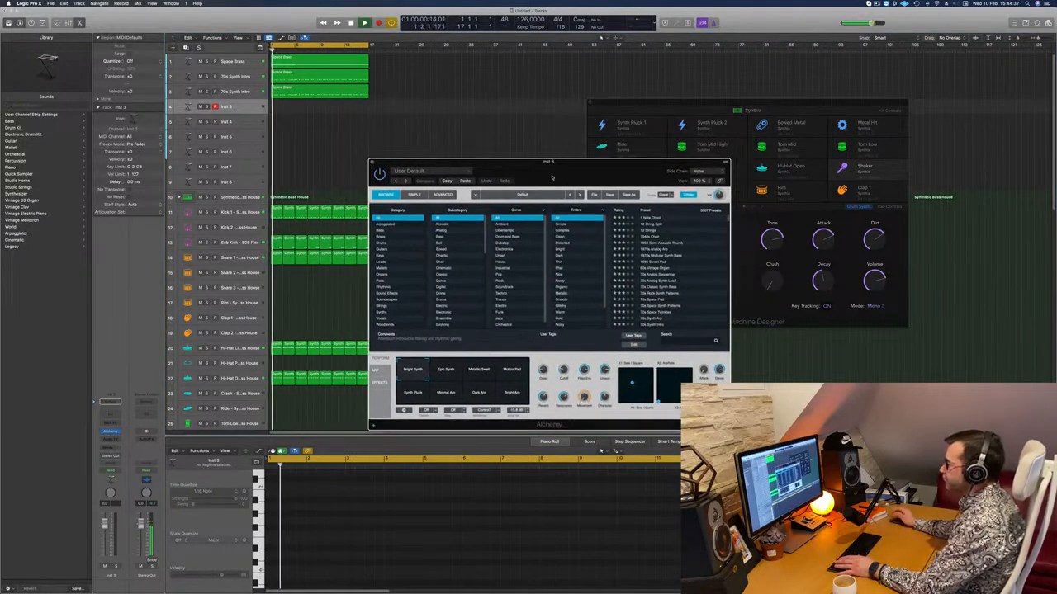
click(383, 257)
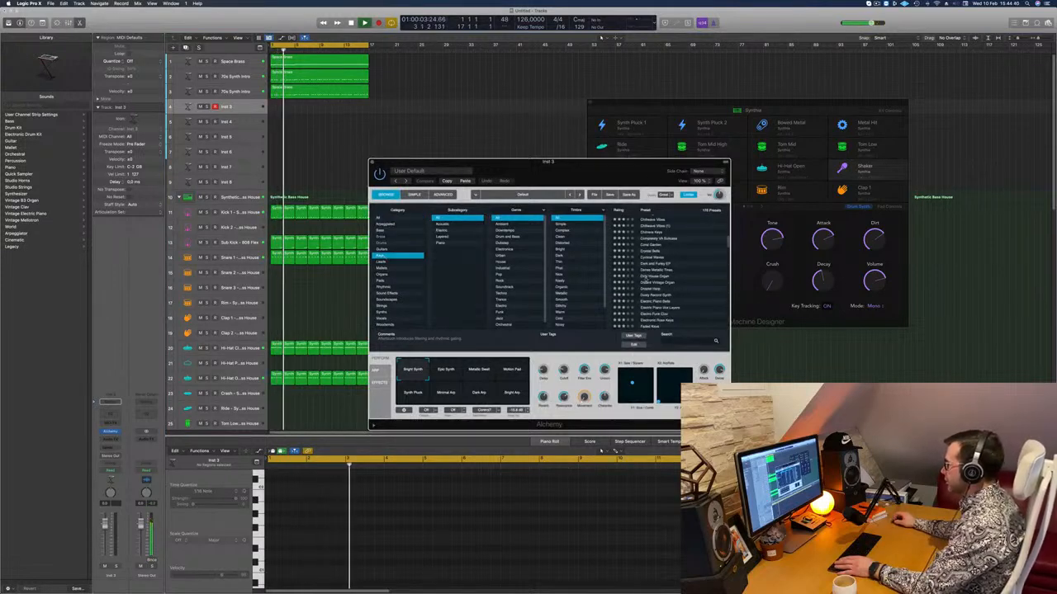
click(650, 276)
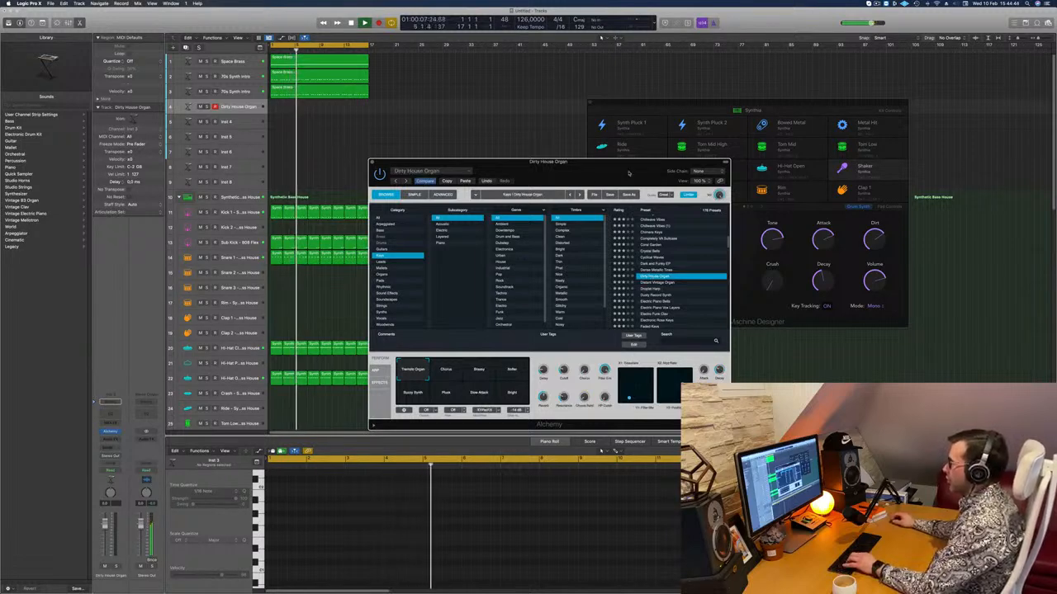
drag(626, 171, 560, 172)
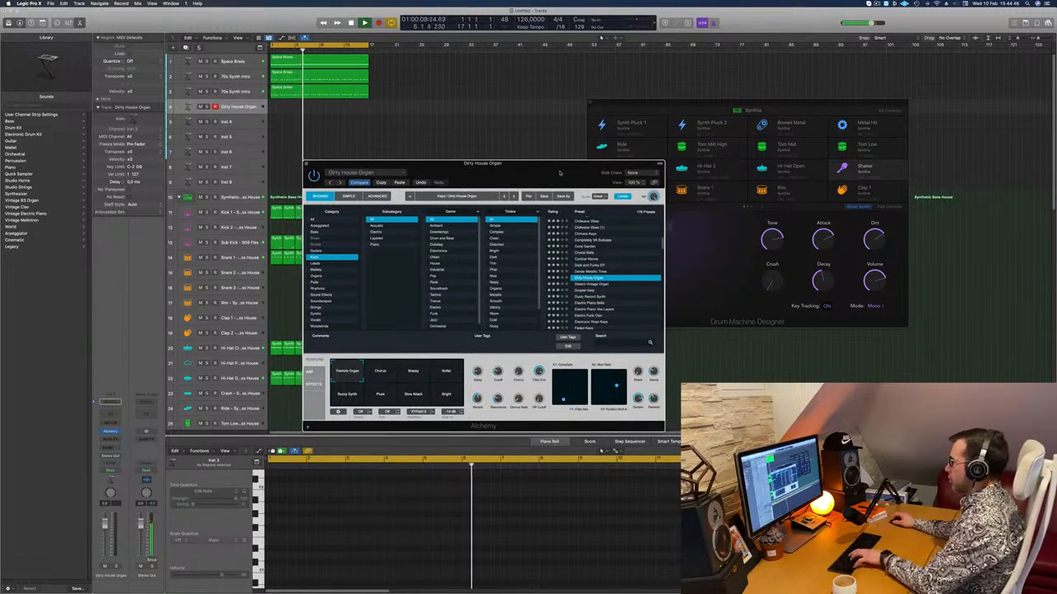
key(super+k)
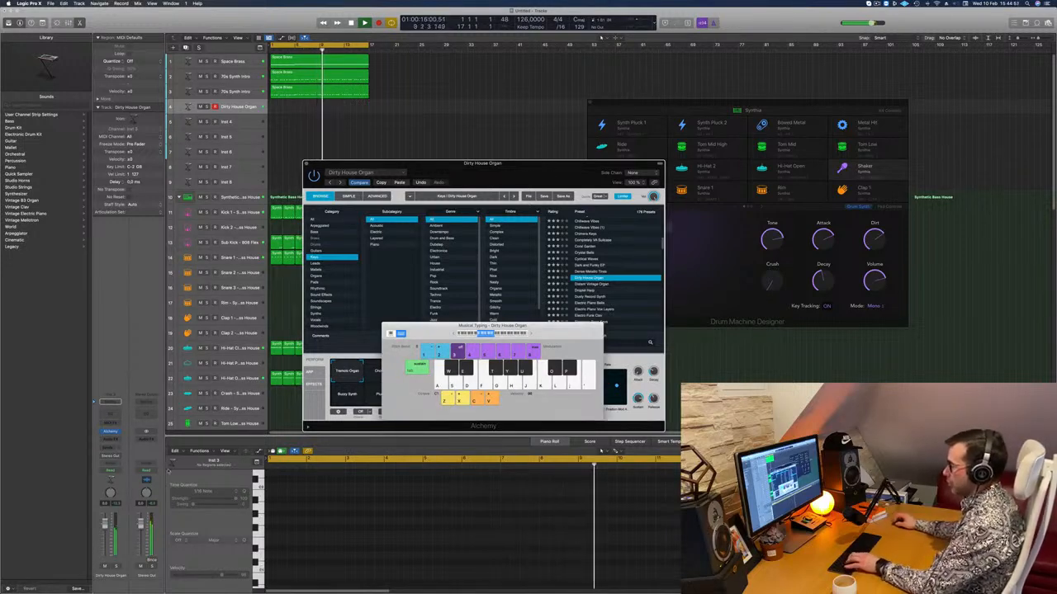
Add a send from the Dirty House Organ channel to the bus feeding Aux 7.
click(111, 446)
mouse_move(111, 457)
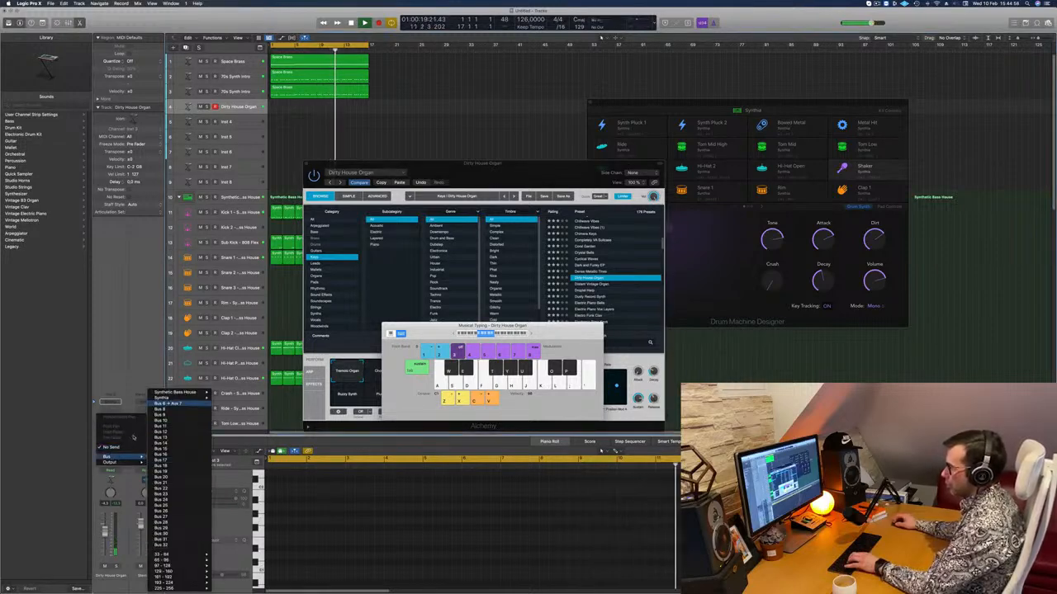
click(195, 407)
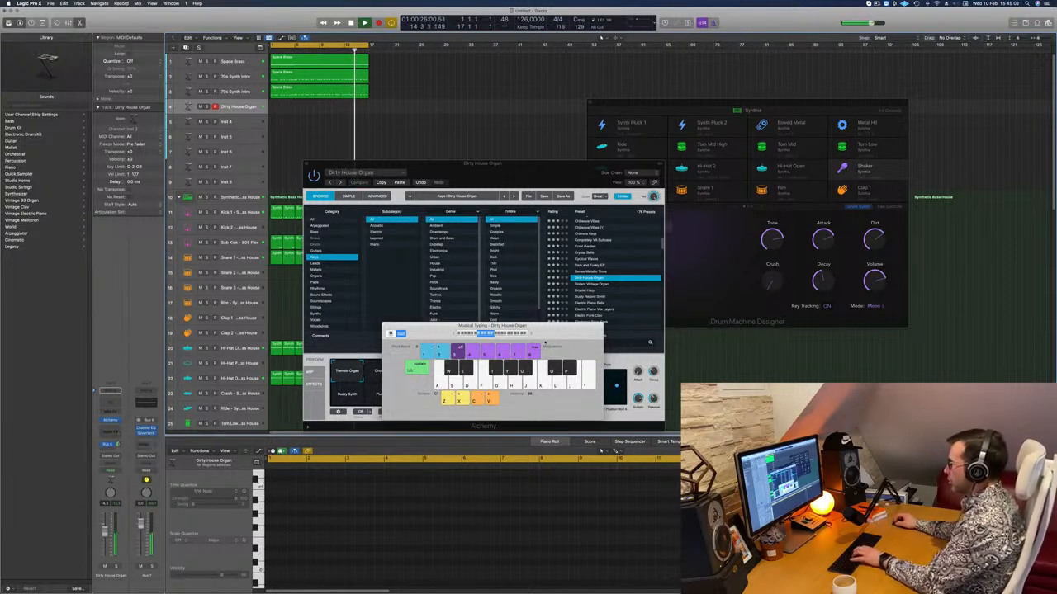
Rearrange the Musical Typing and Alchemy windows, and audition Dirty House Organ variations including Softer and Buzzy Synth.
drag(542, 328, 467, 311)
drag(488, 163, 628, 151)
click(551, 359)
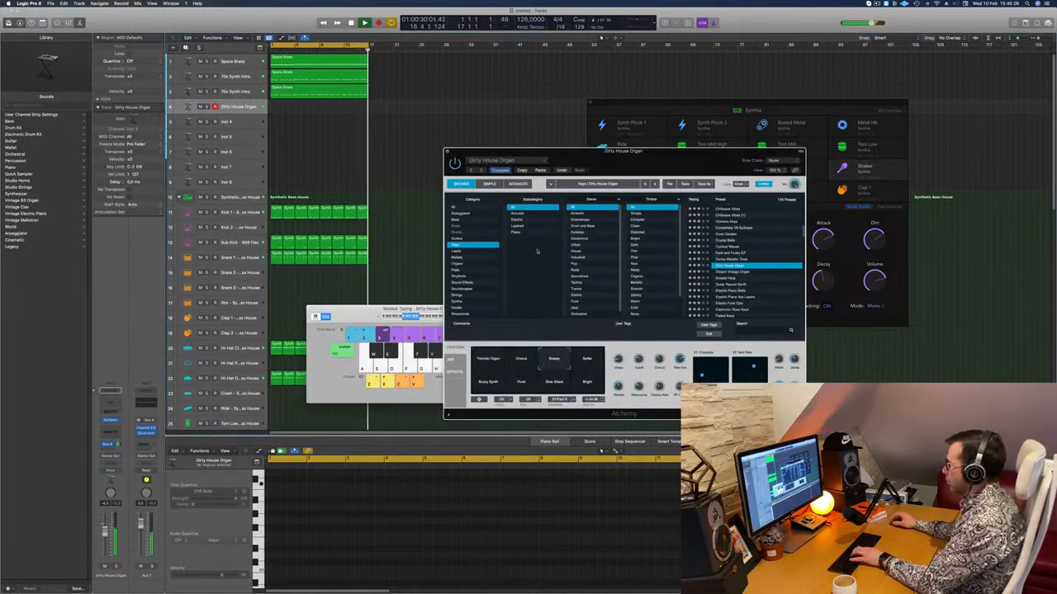
click(586, 363)
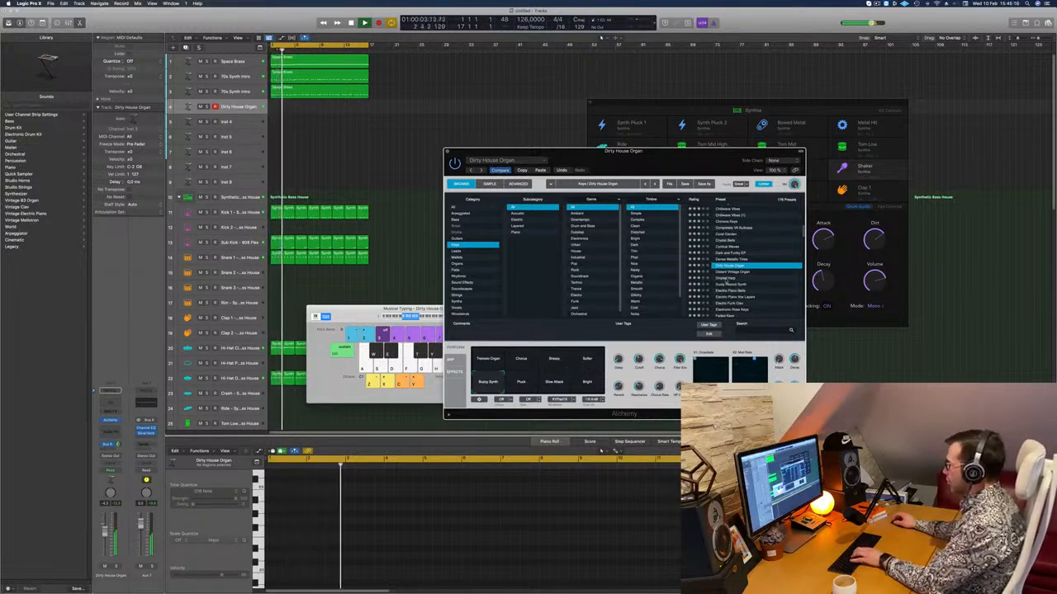
Load Alchemy's Droplet Harp preset, play test notes, and compare it with the Dusty Record Synth preset.
click(725, 279)
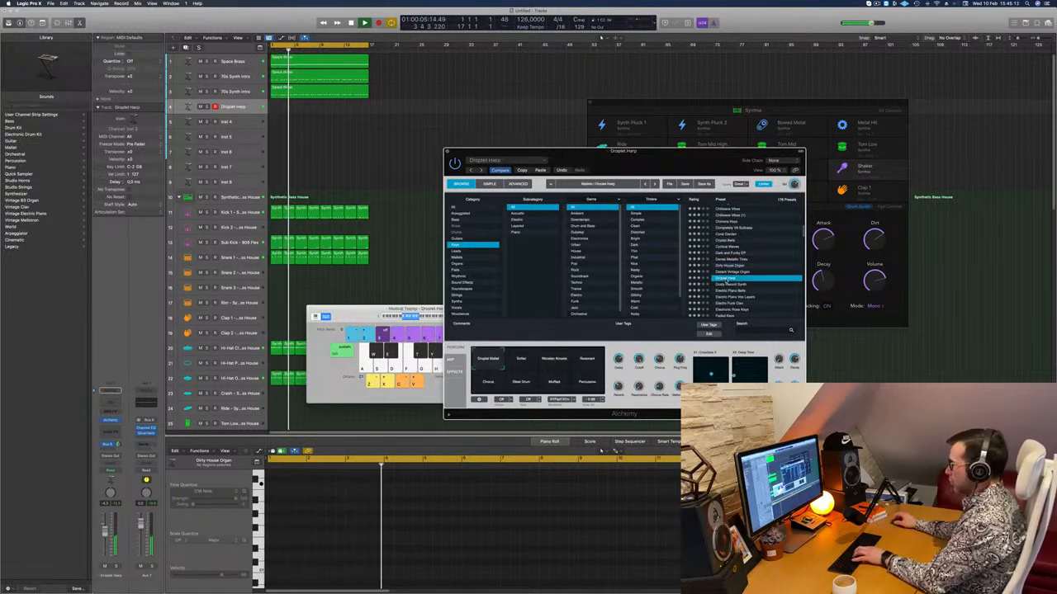
drag(370, 310, 347, 312)
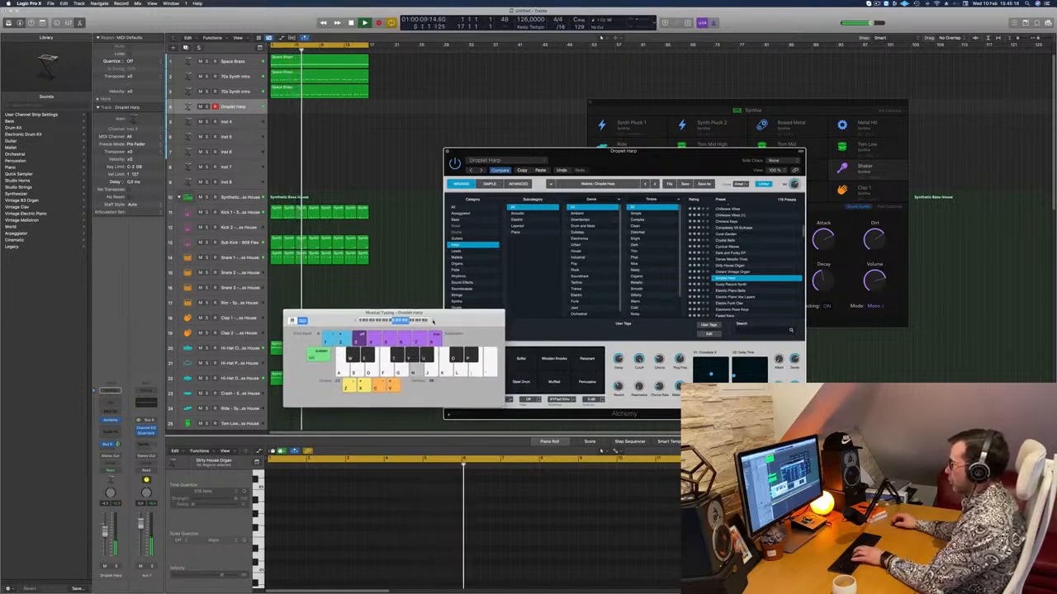
key(j)
key(k)
key(h)
key(g)
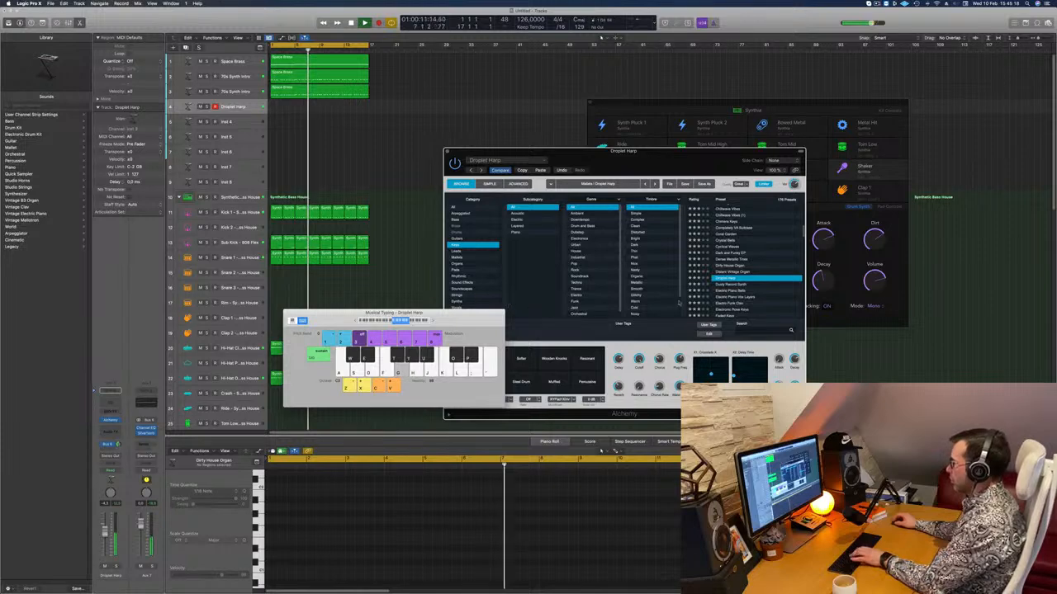
click(670, 306)
key(Down)
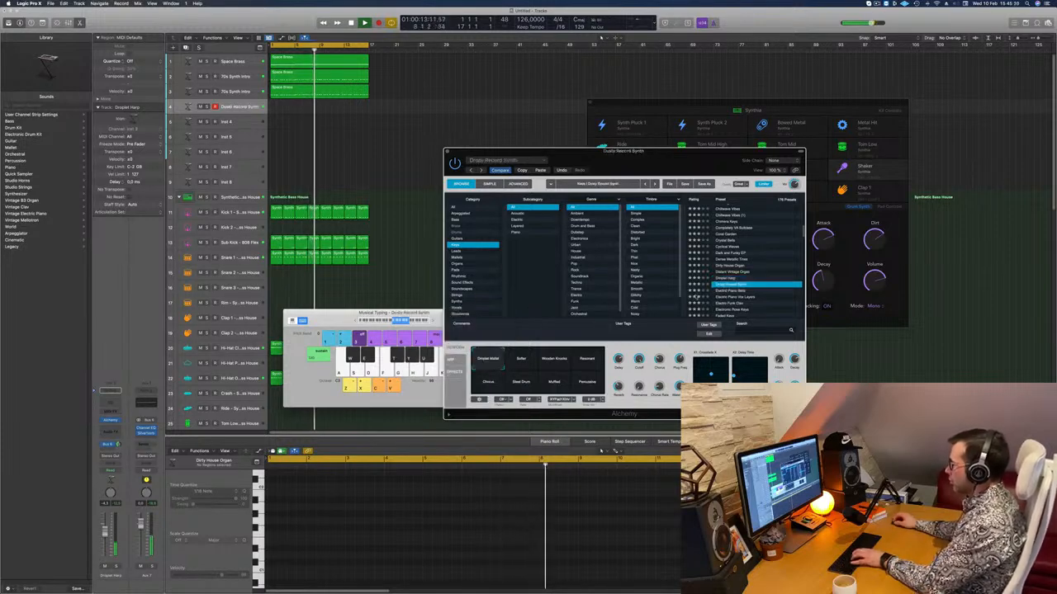
key(Up)
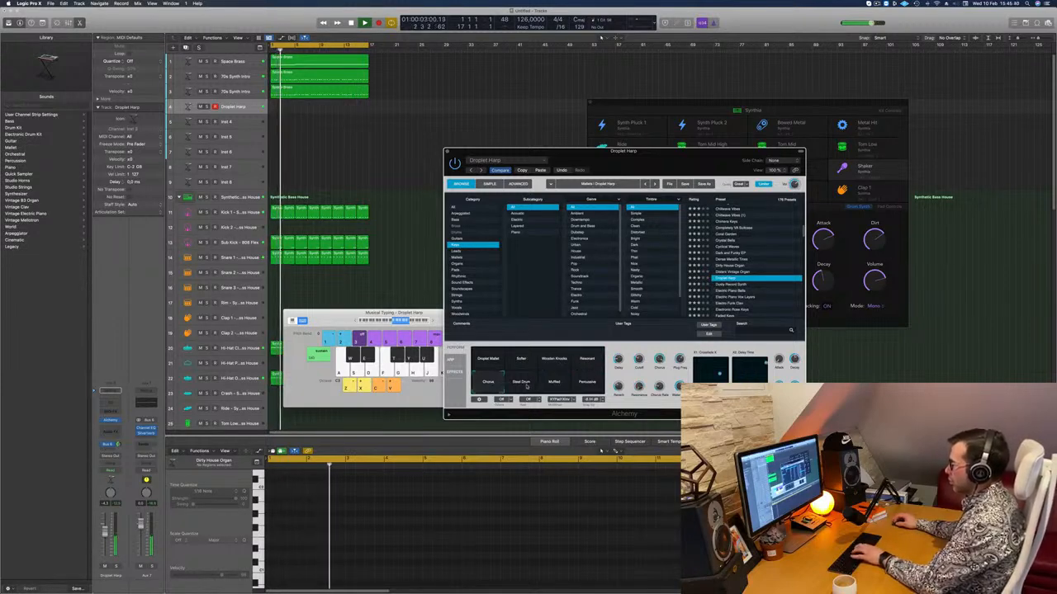
Audition Droplet Harp's Muffled, Percussive and Softer variations, choose Wooden Knocks, and move the Musical Typing window off the variation pads.
click(555, 384)
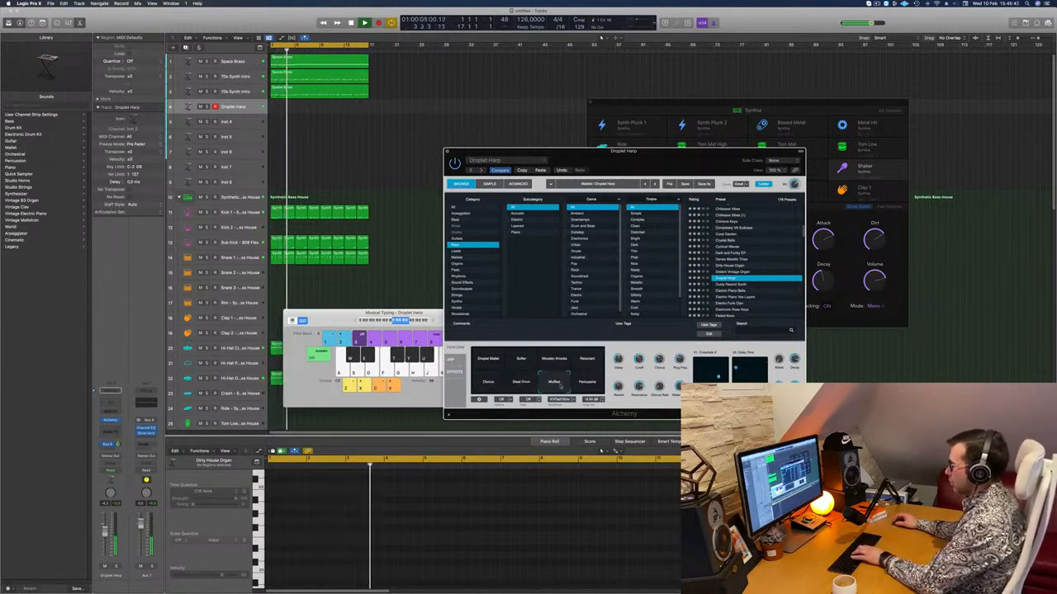
click(585, 381)
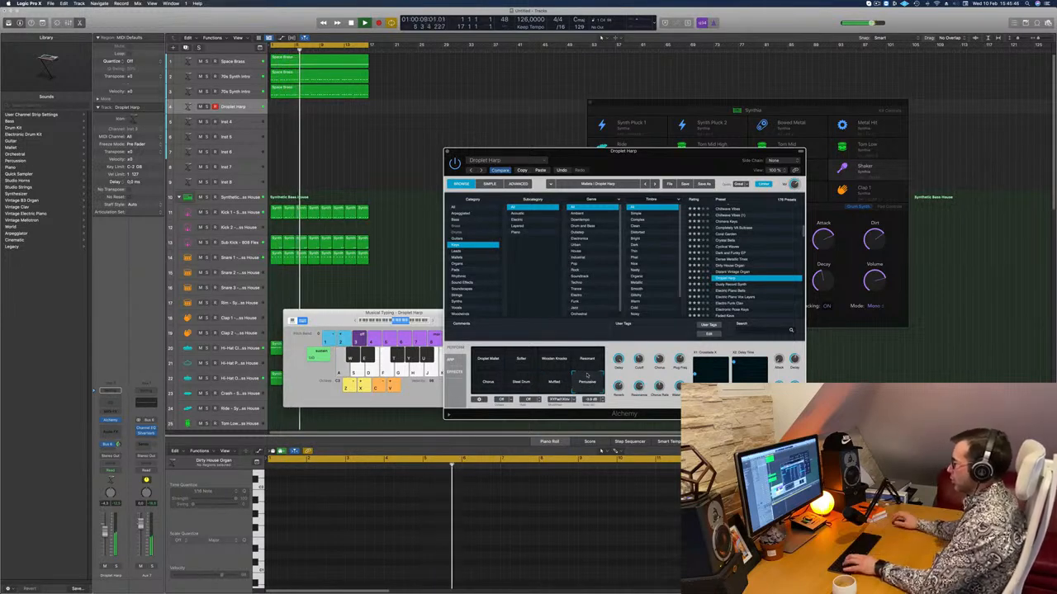
click(523, 360)
click(563, 362)
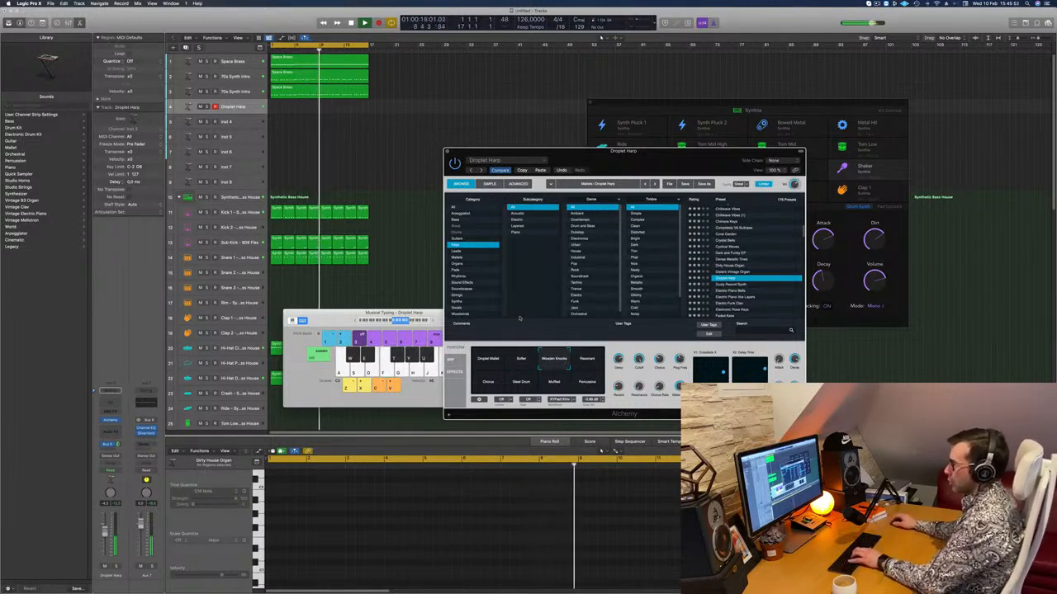
drag(331, 313, 530, 141)
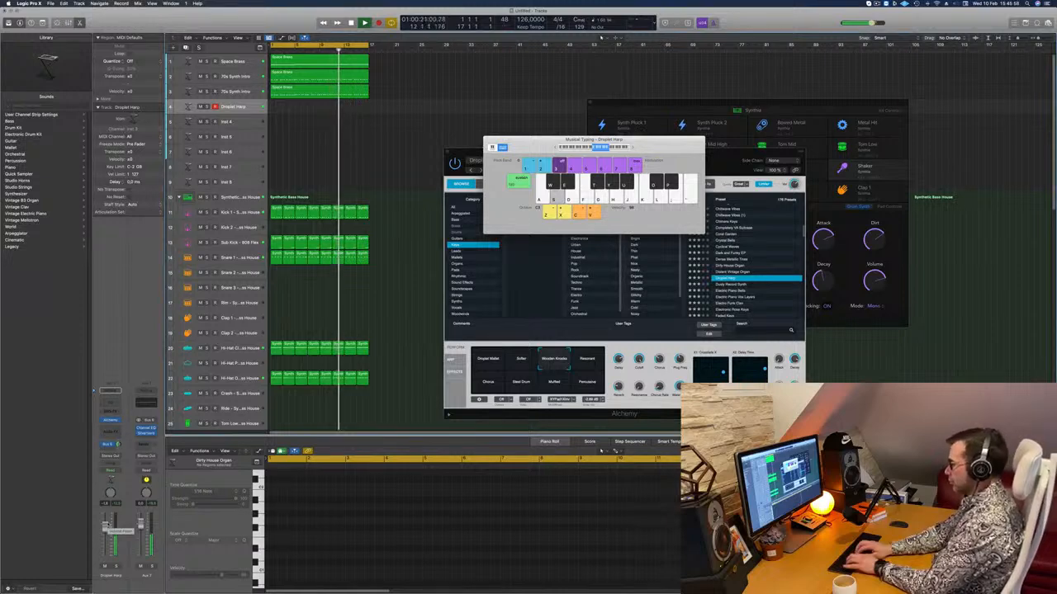
Record a short Droplet Harp phrase from bar 13 to the end of the cycle with Musical Typing.
key(r)
key(j)
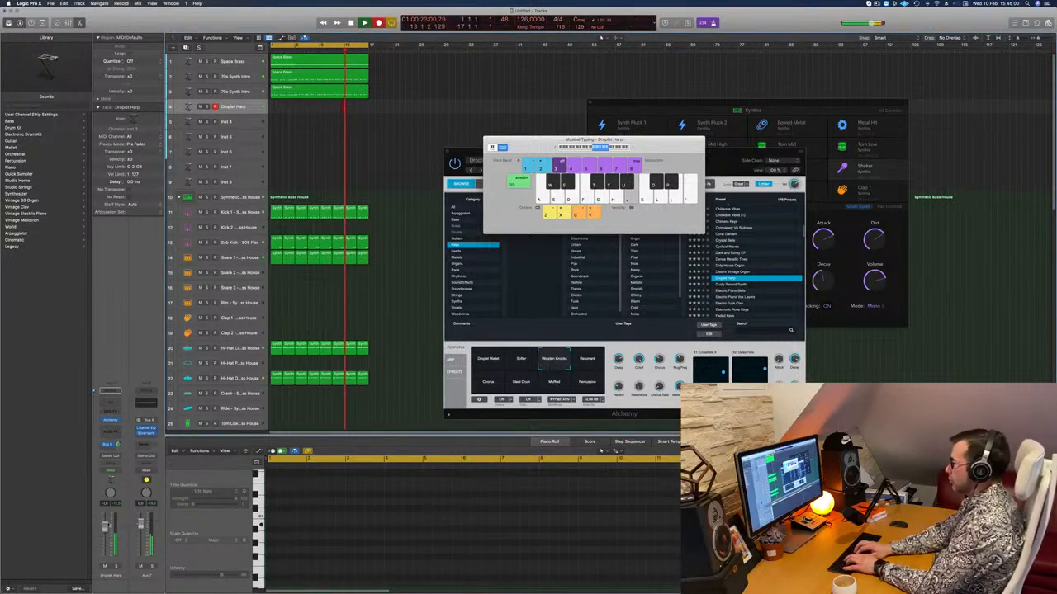
key(s)
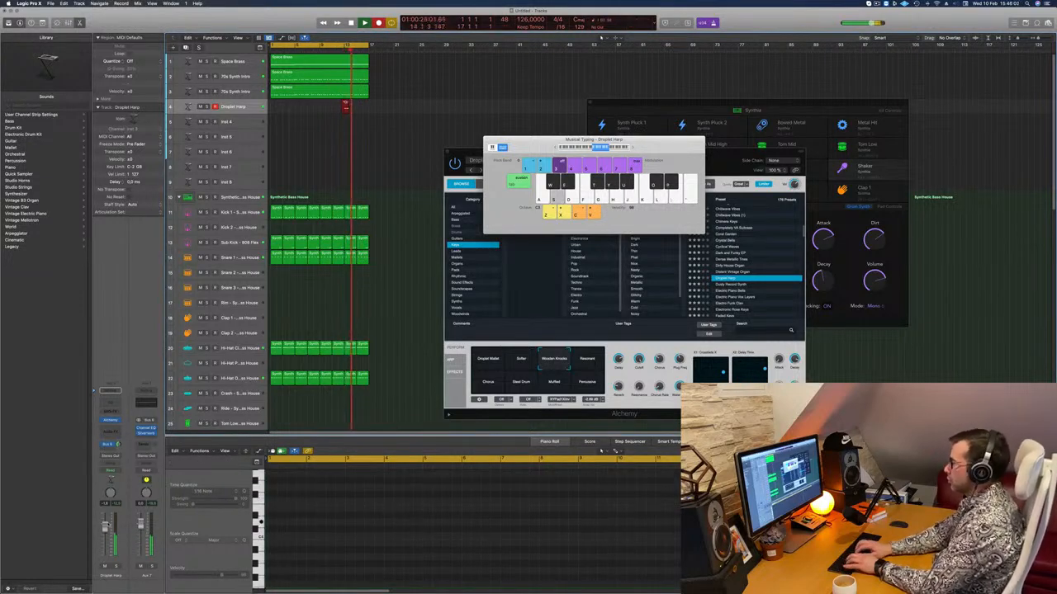
key(k)
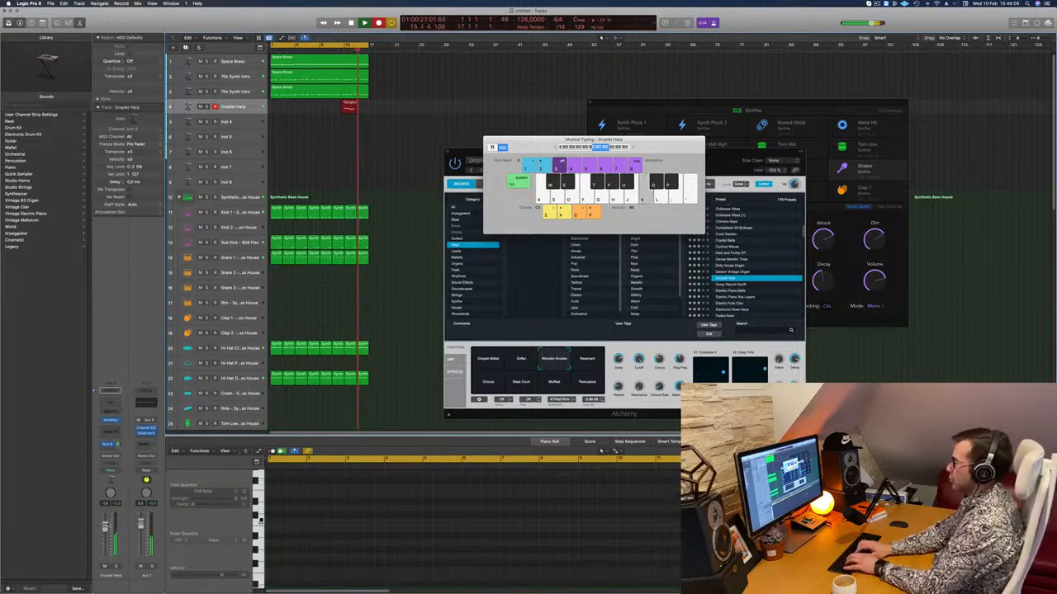
key(k)
key(j)
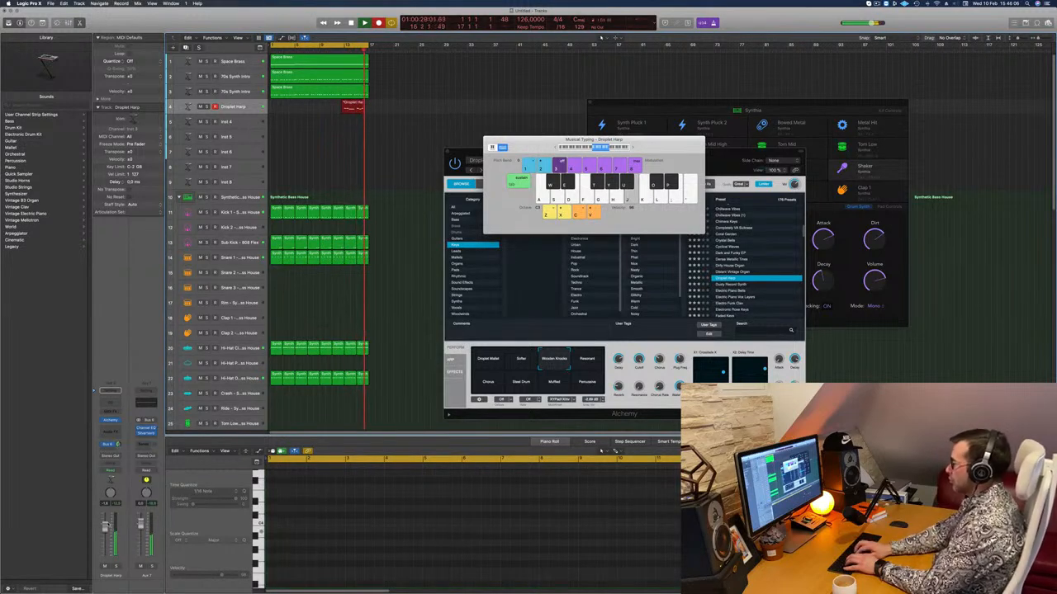
key(space)
Record a Droplet Harp melody from the start of the song with Musical Typing, entering notes from bar 5, and play it back.
key(Return)
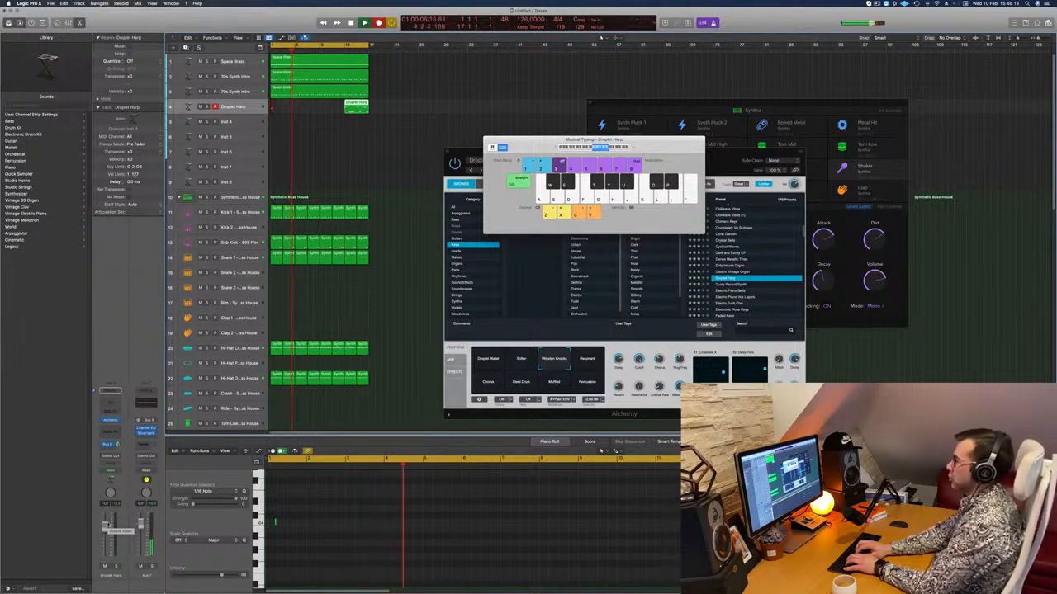
key(k)
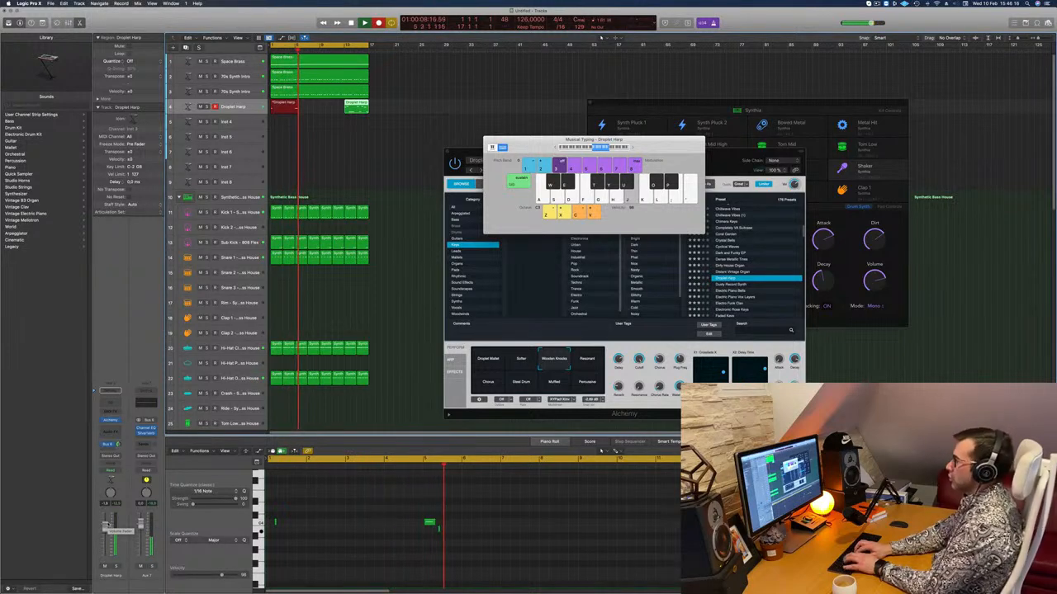
key(s)
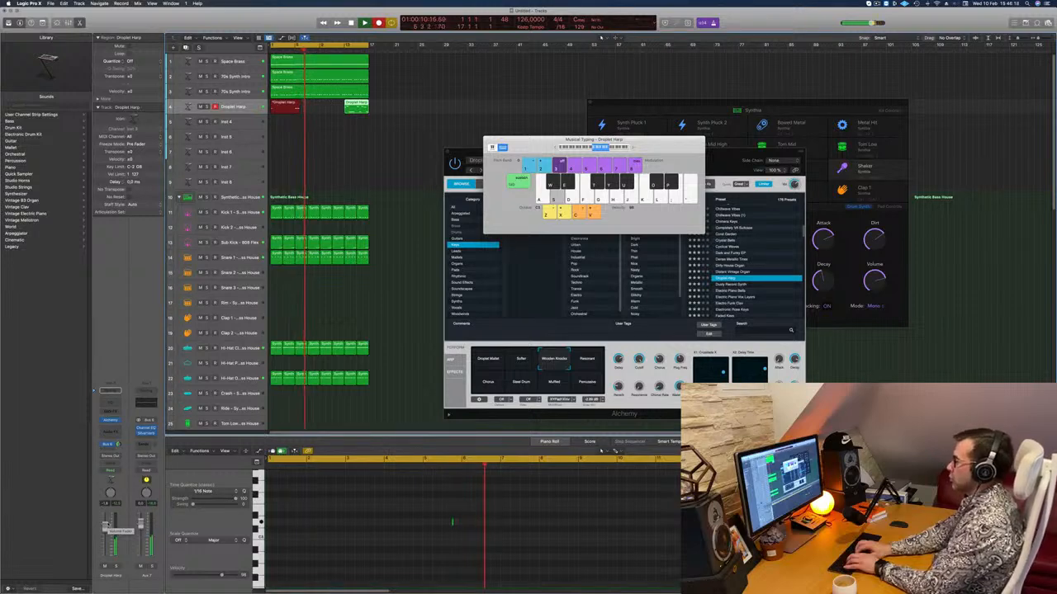
key(k)
key(j)
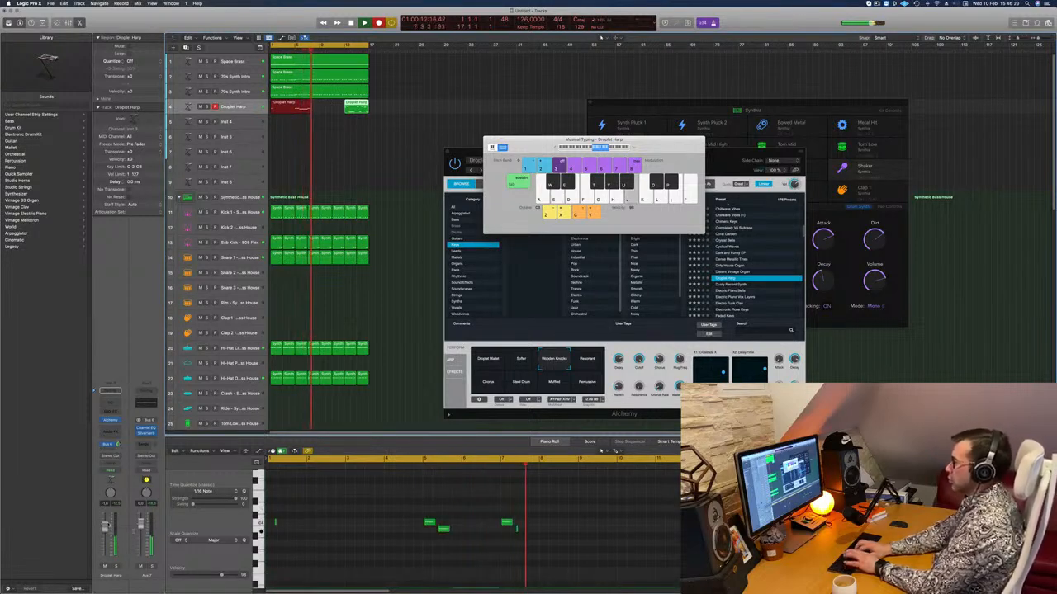
key(l)
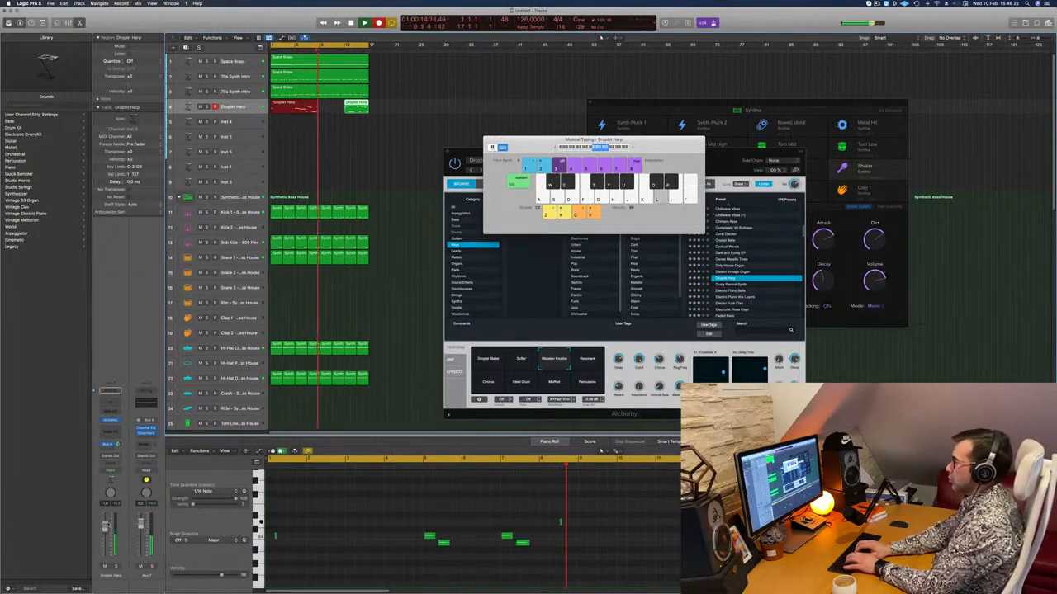
key(d)
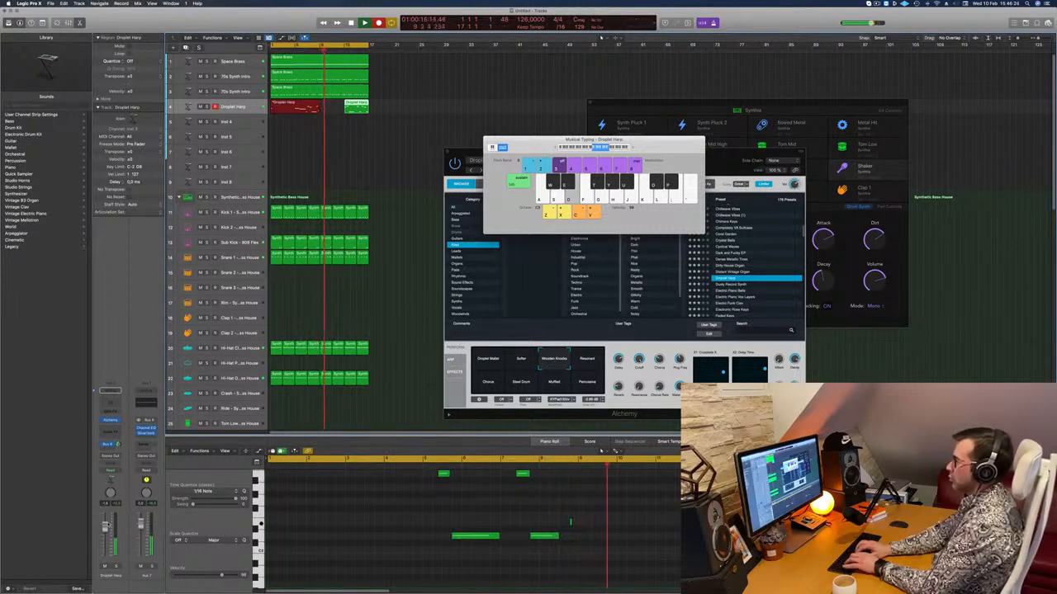
key(a)
key(s)
key(d)
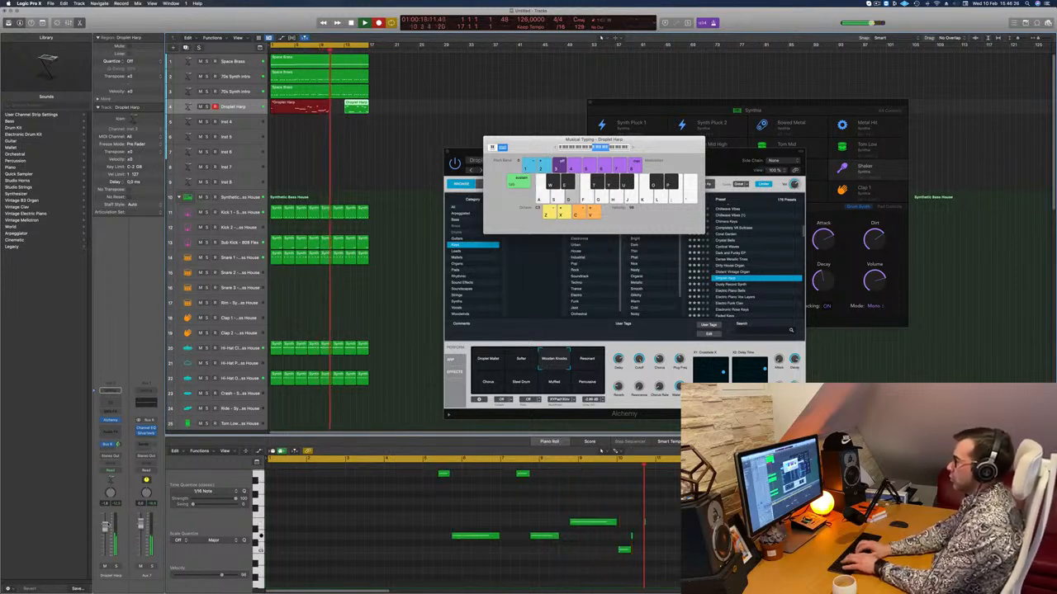
key(k)
key(f)
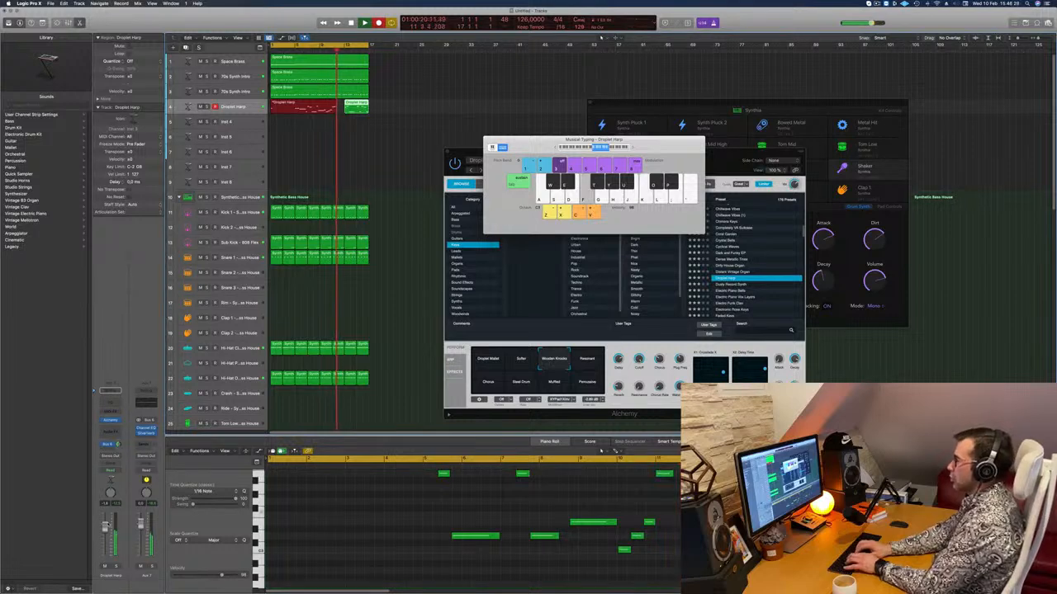
key(space)
key(Return)
key(space)
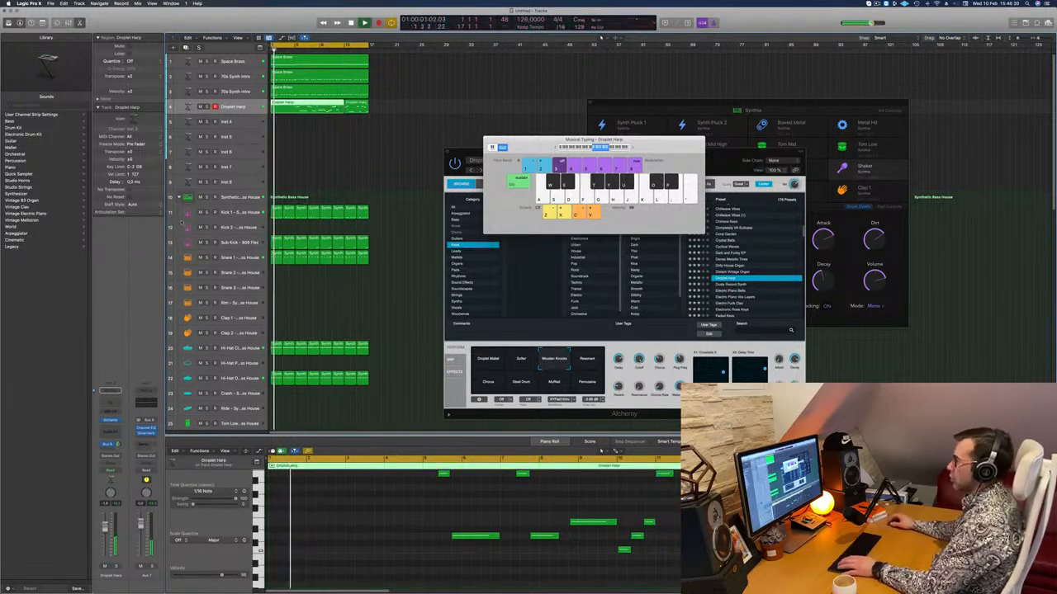
Cut the first four bars off the long Droplet Harp region and move the remainder to bar 1.
super+click(294, 108)
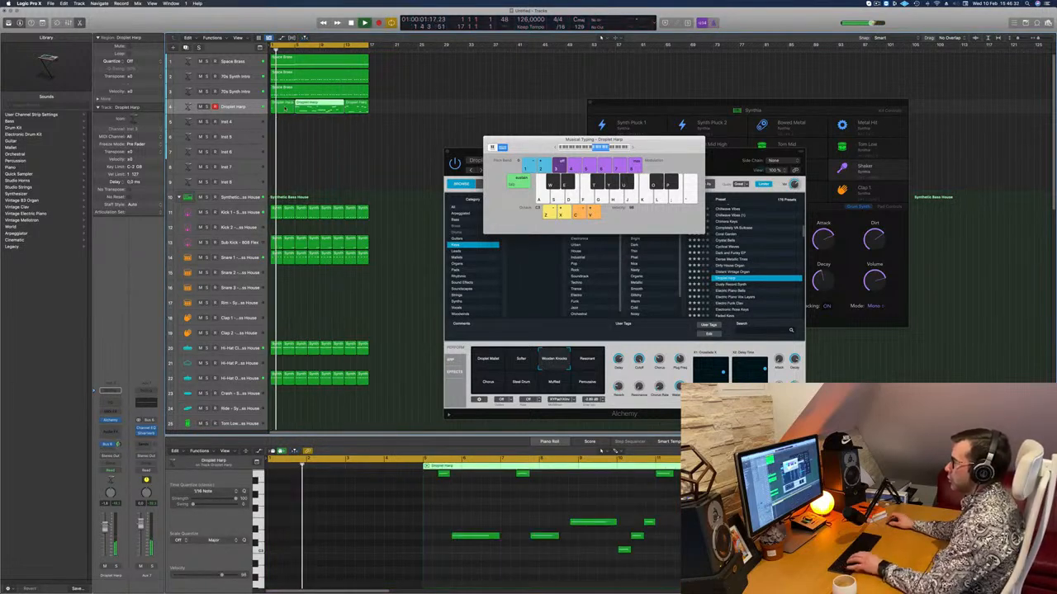
click(285, 108)
key(Delete)
key(space)
drag(326, 108, 302, 108)
key(space)
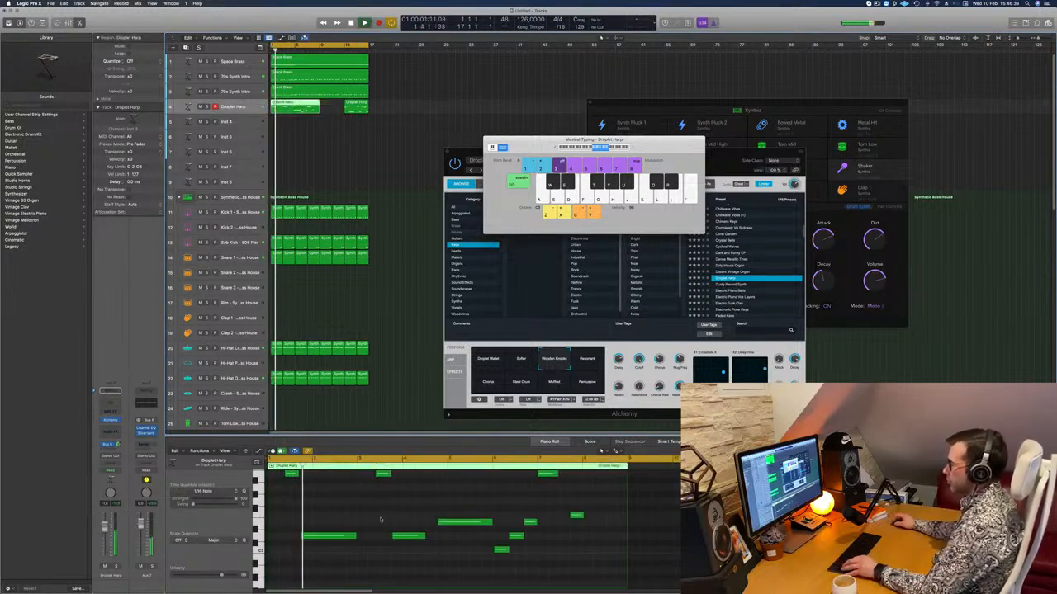
Quantize all regions, including the new Droplet Harp melody, to 1/16 Note.
scroll(339, 514, up, 2)
scroll(305, 496, up, 2)
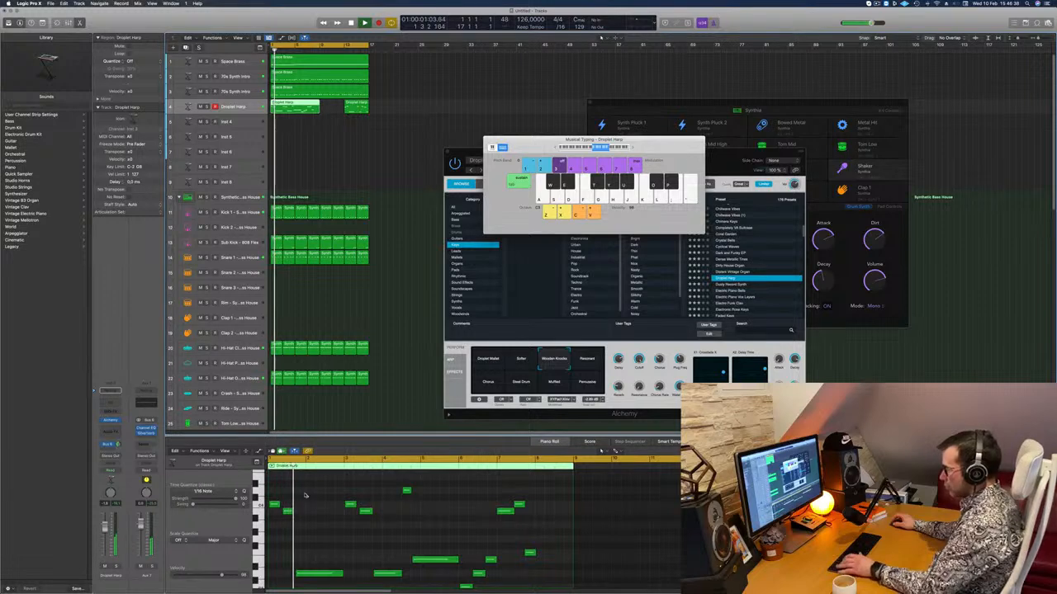
key(super+a)
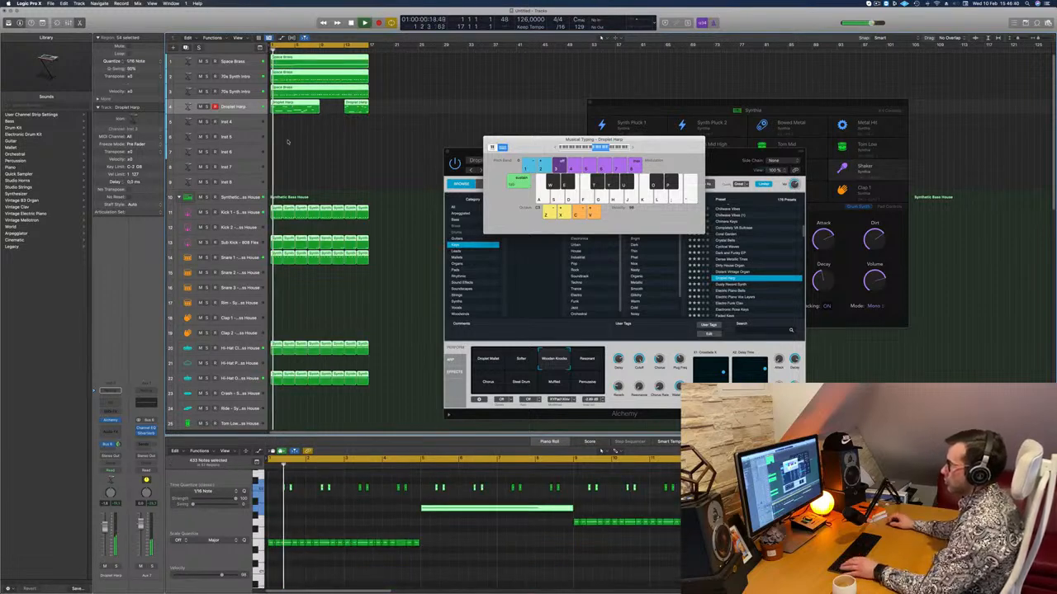
click(288, 142)
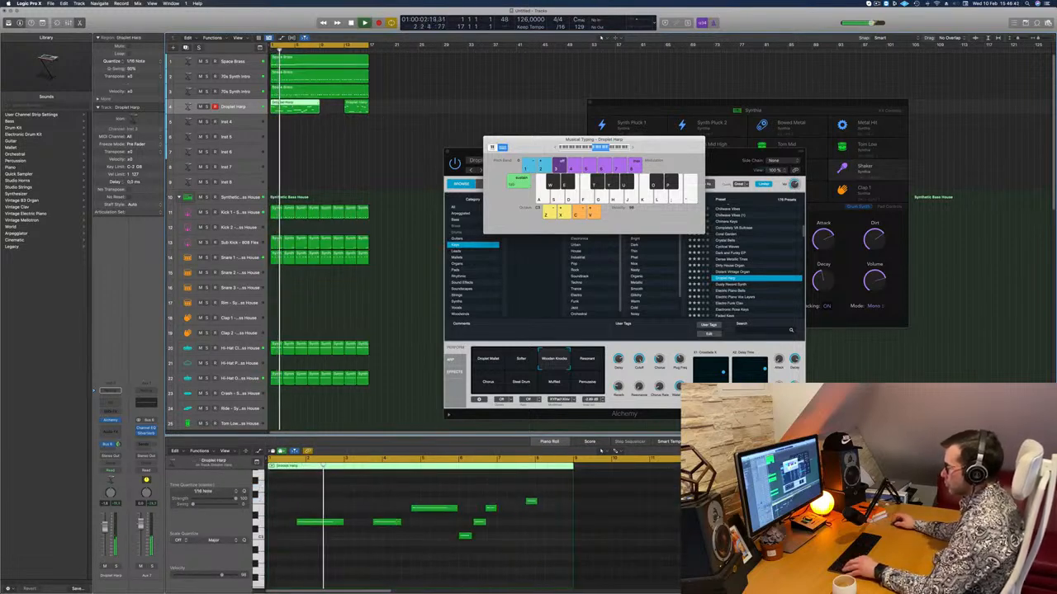
Raise the last note of the Droplet Harp melody, in bar 7, to the pitch of the long high note just before it.
scroll(388, 508, up, 2)
scroll(397, 517, up, 1)
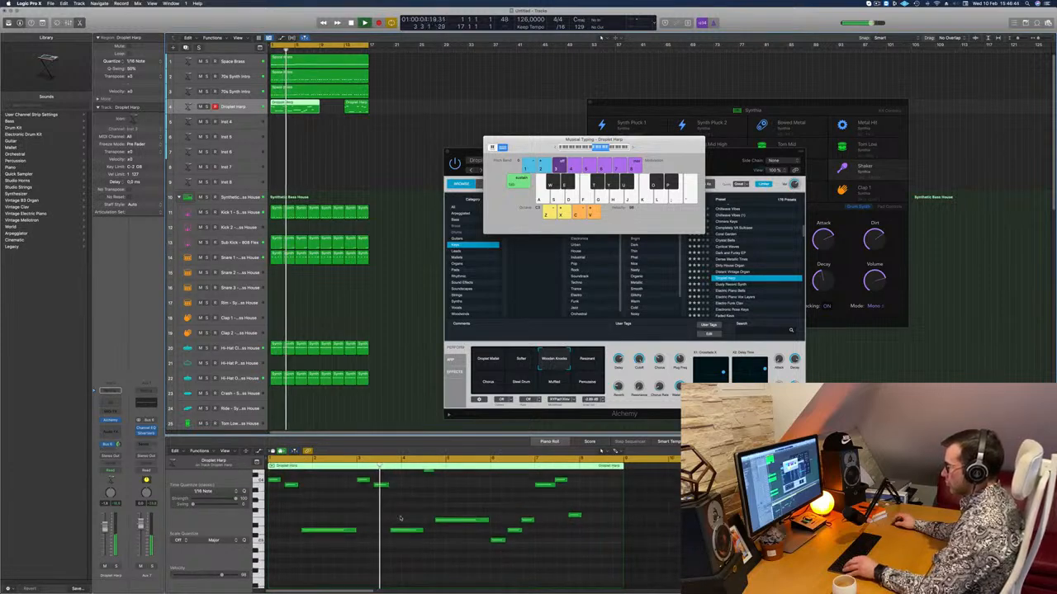
scroll(408, 520, up, 3)
scroll(428, 525, down, 2)
scroll(428, 524, down, 5)
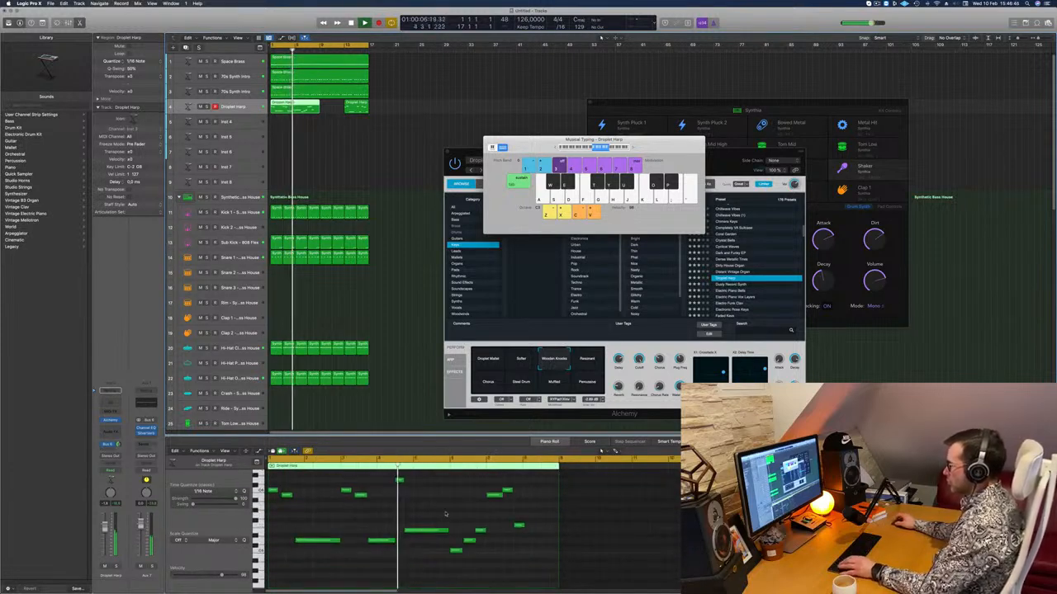
scroll(459, 510, up, 1)
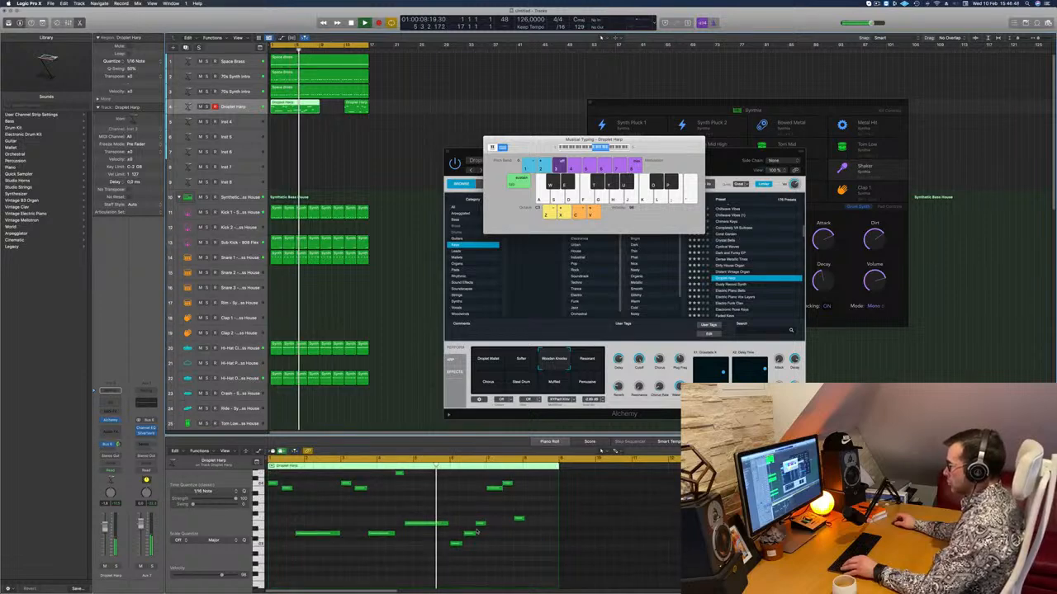
scroll(495, 547, up, 1)
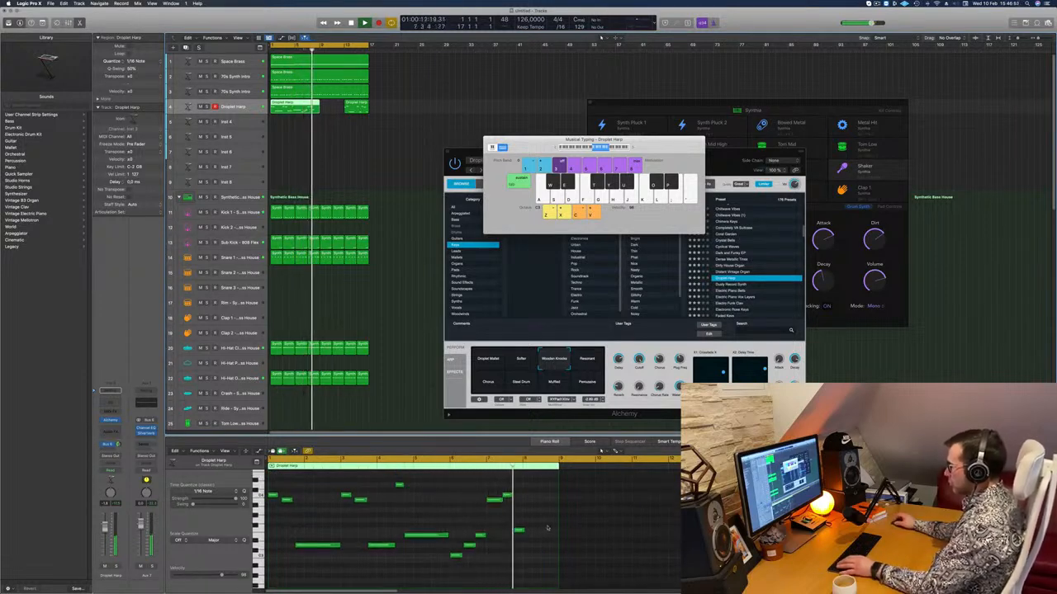
click(518, 531)
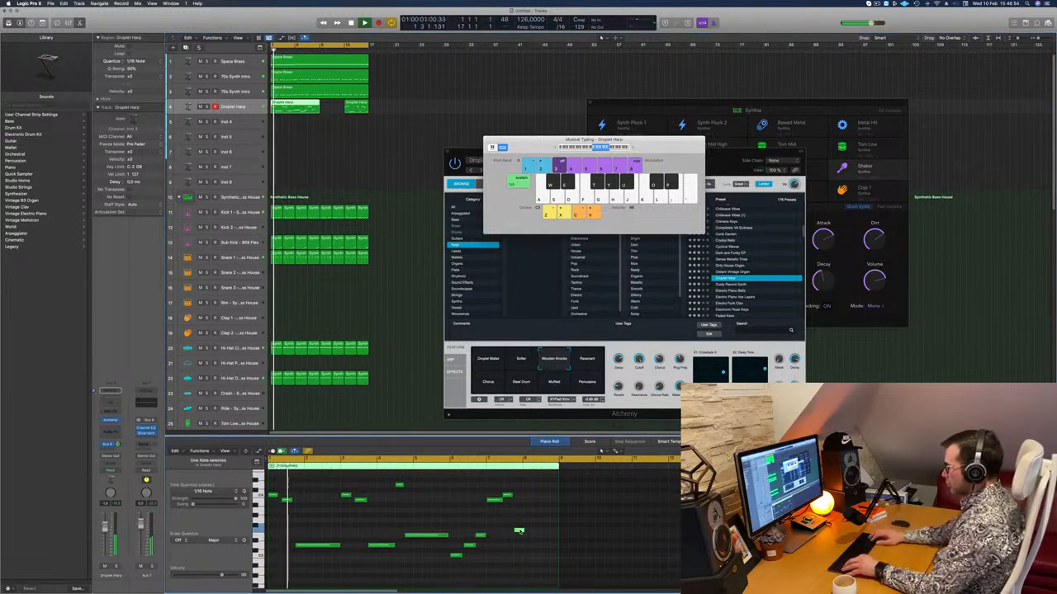
key(alt+Up)
key(alt+Up)
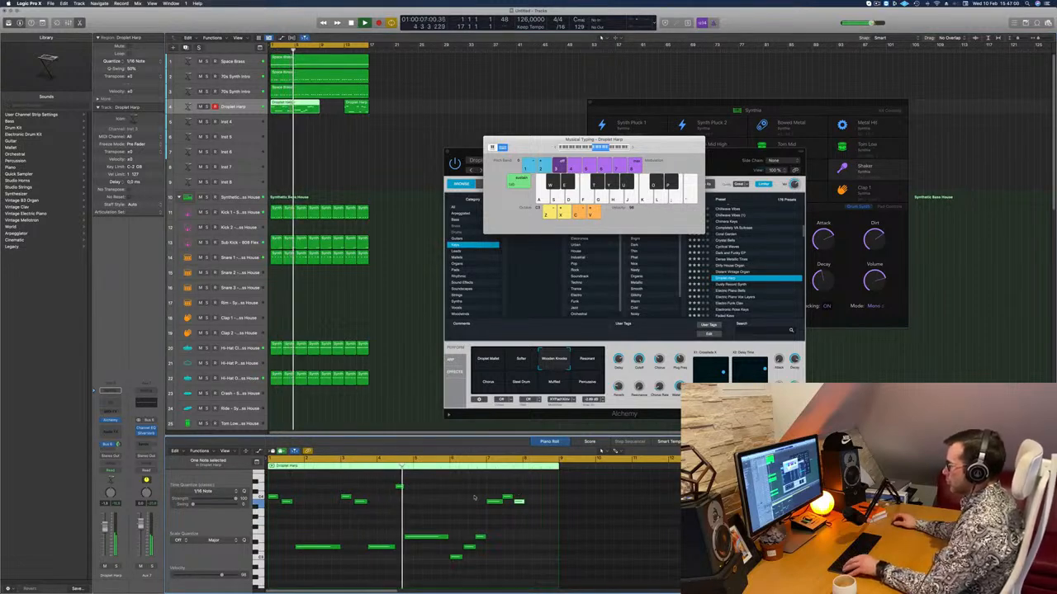
Copy the three low Droplet Harp notes from bar 6 into bar 8.
drag(460, 538, 512, 556)
key(super+Left)
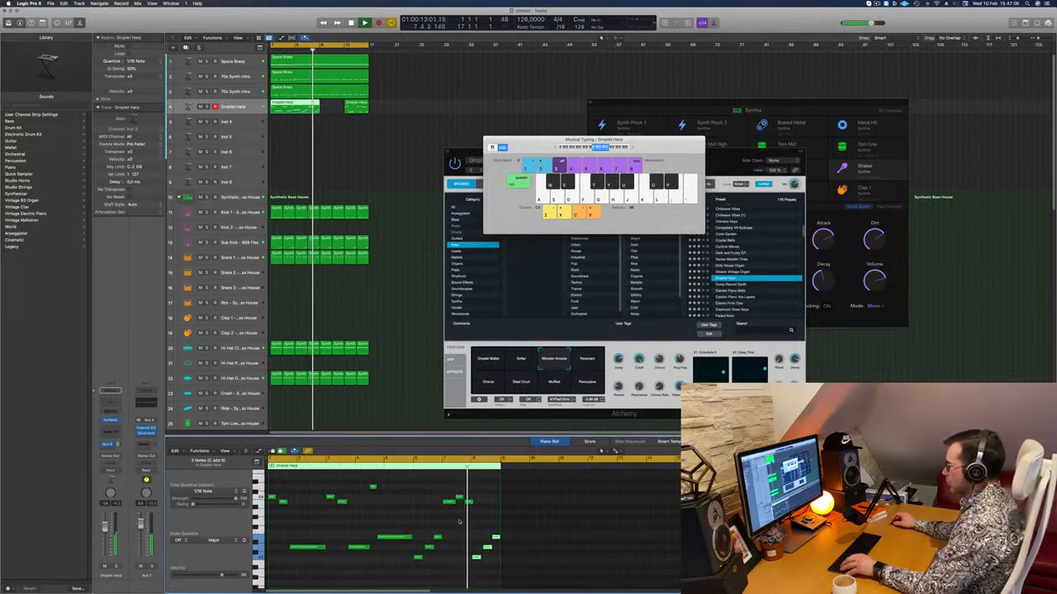
scroll(457, 525, right, 3)
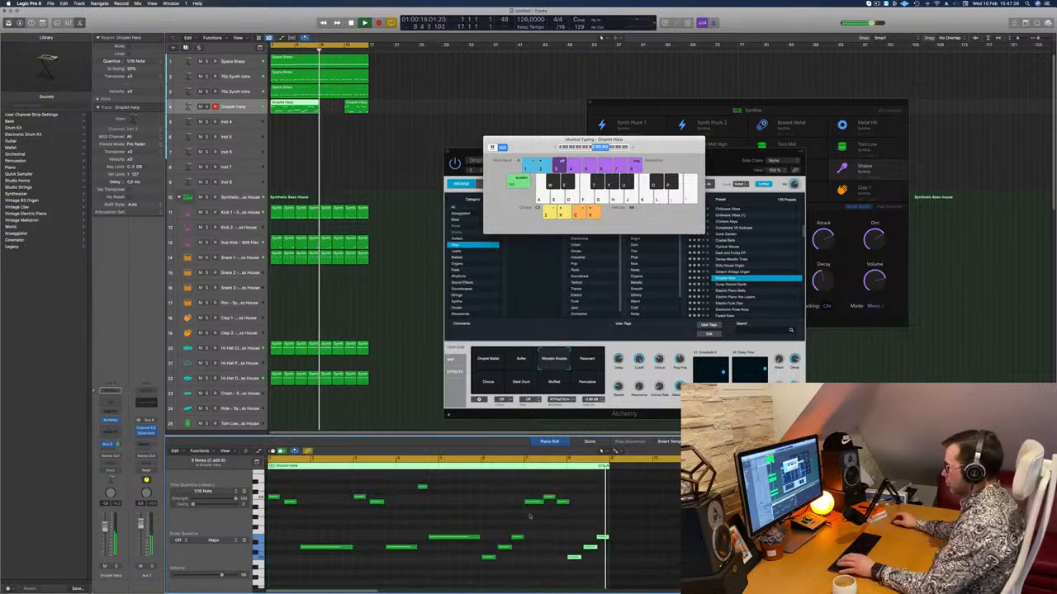
Delete the short Droplet Harp region at bar 13 and copy the eight-bar Droplet Harp region to bar 9.
click(358, 107)
key(Delete)
key(Return)
click(300, 109)
drag(300, 109, 352, 115)
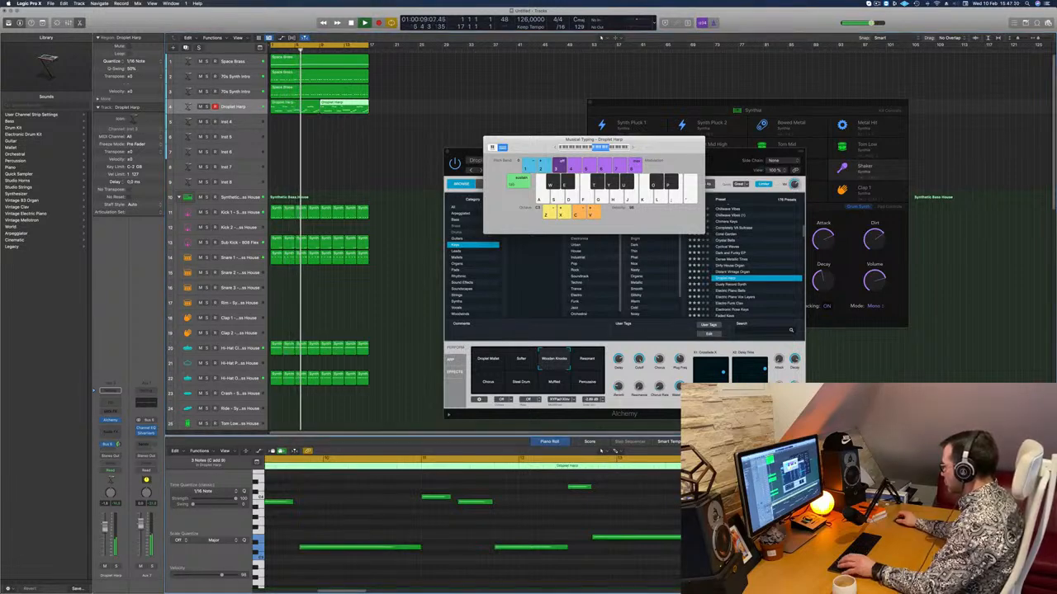
Play back the Droplet Harp melody, zoom in on its notes in the piano roll and select the first note.
key(space)
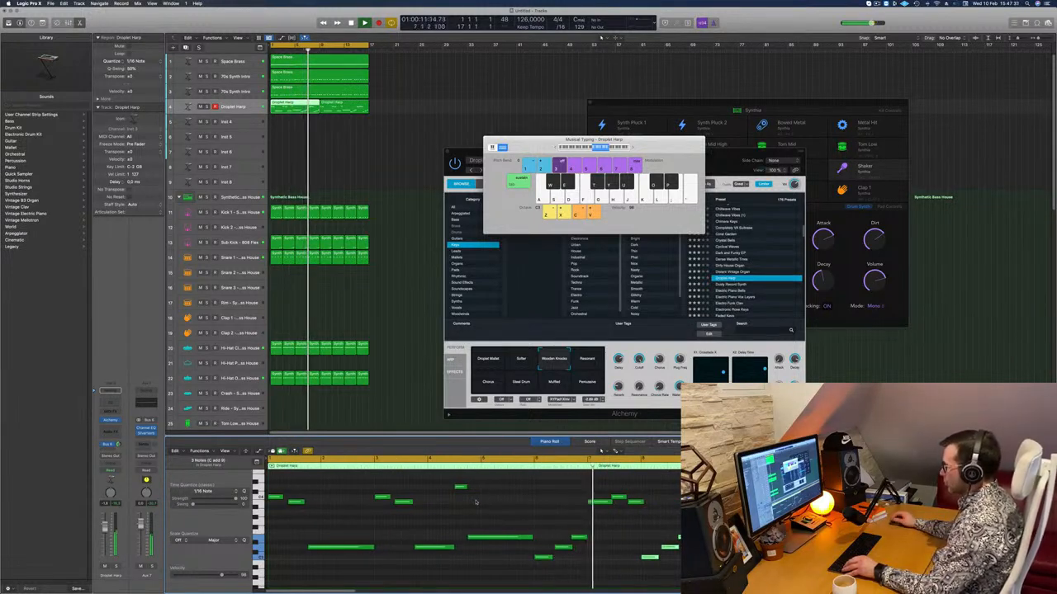
click(620, 496)
key(Return)
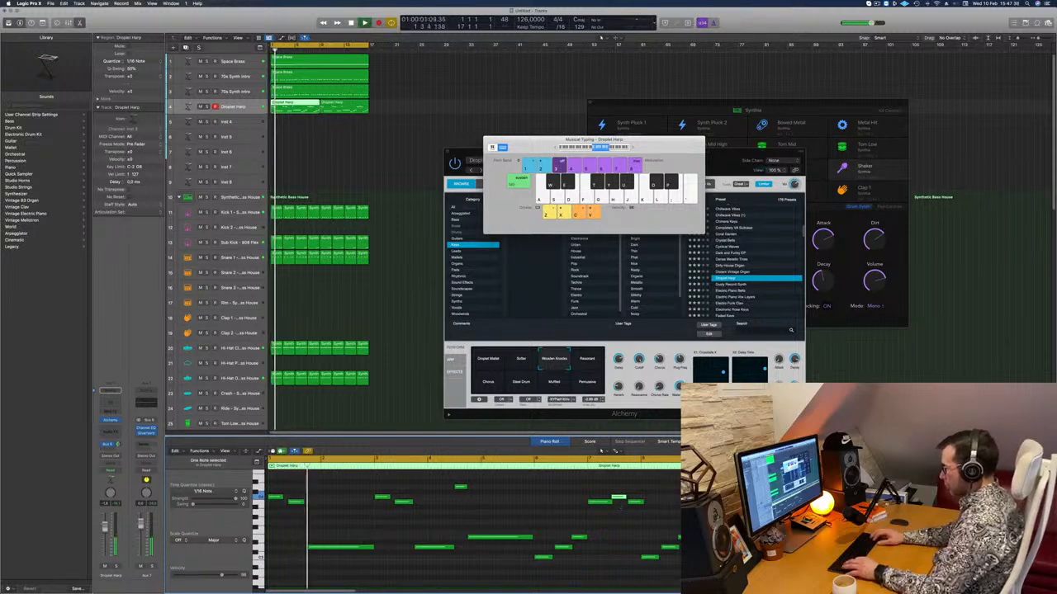
key(super+a)
key(super+Right)
key(super+Right)
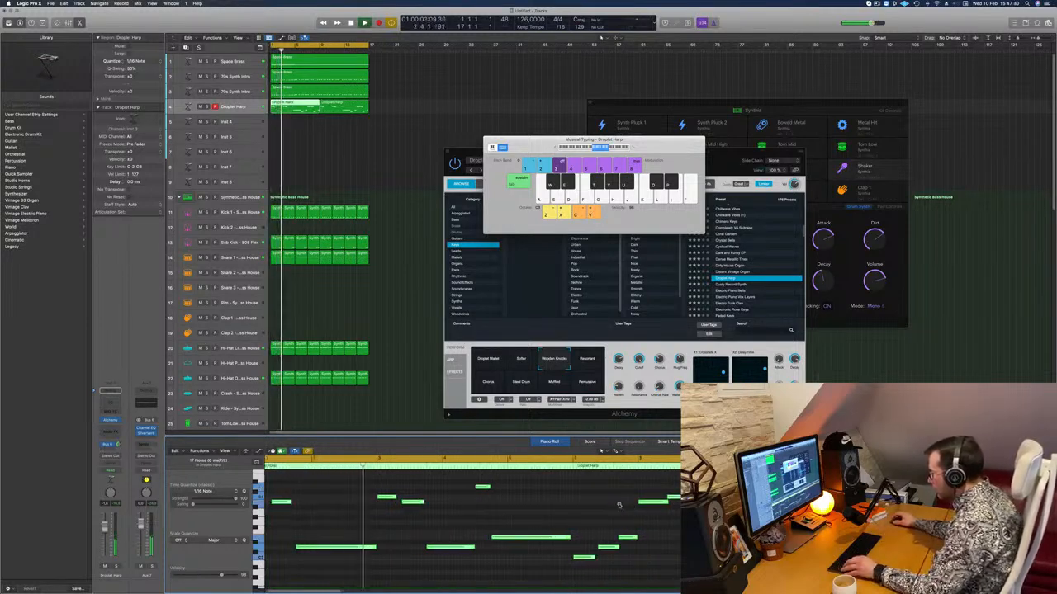
click(391, 520)
click(391, 497)
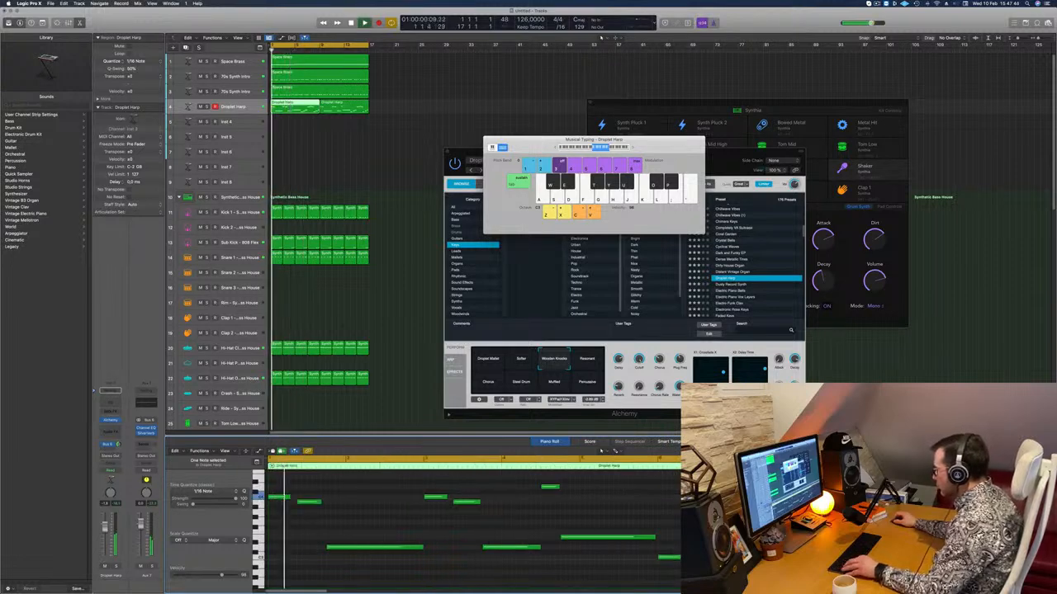
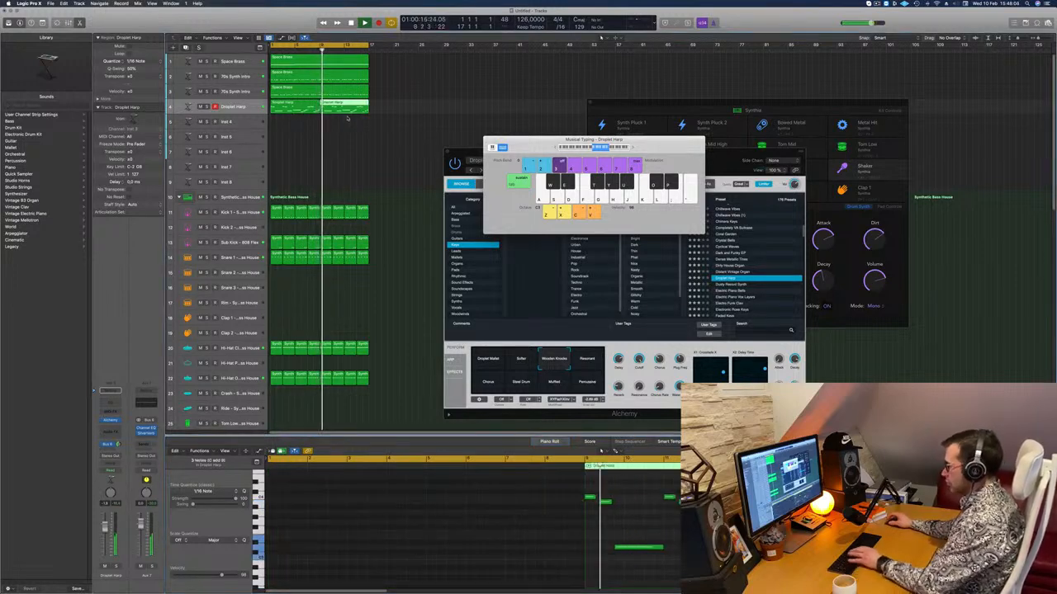
Replace the Droplet Harp region at bar 9 with a fresh copy of the eight-bar region from bar 1.
key(Delete)
key(Return)
drag(300, 110, 348, 111)
click(238, 106)
drag(719, 153, 756, 83)
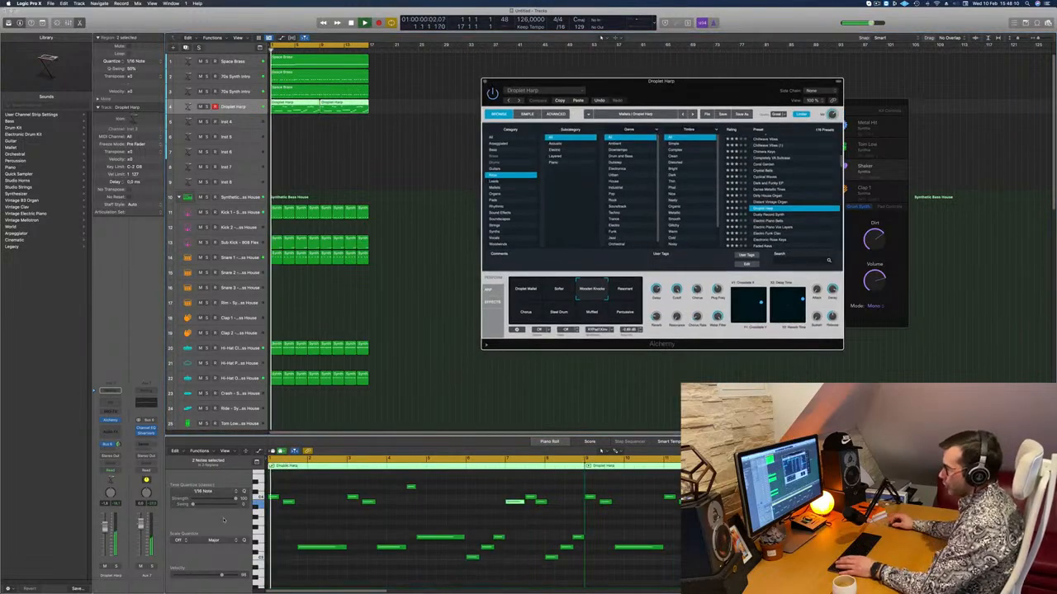
Adjust the Droplet Harp's envelope and chorus settings in Alchemy and raise its channel volume during playback.
click(116, 567)
key(Return)
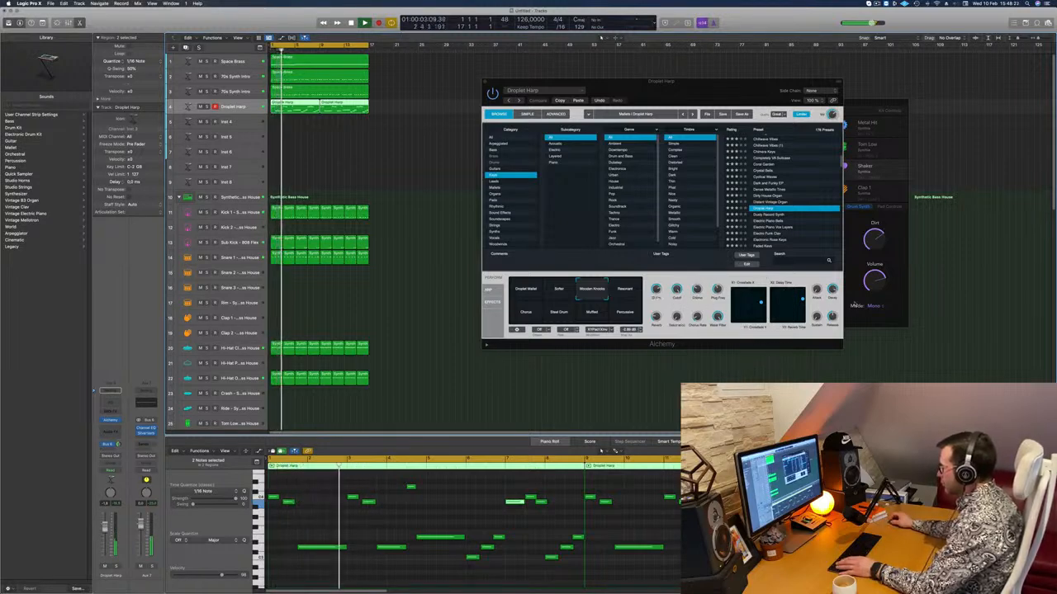
drag(832, 289, 832, 310)
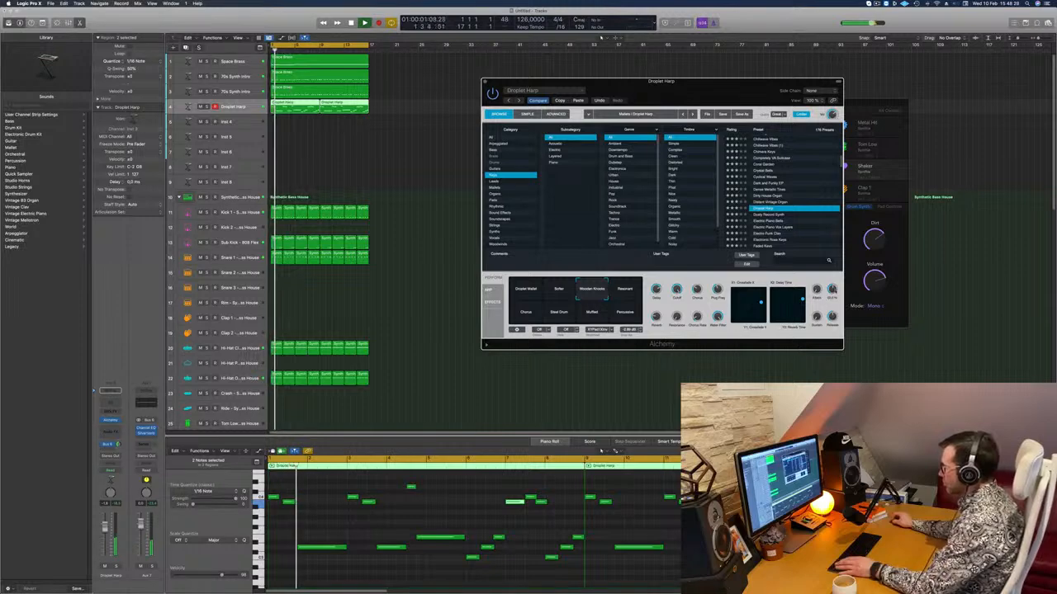
click(122, 454)
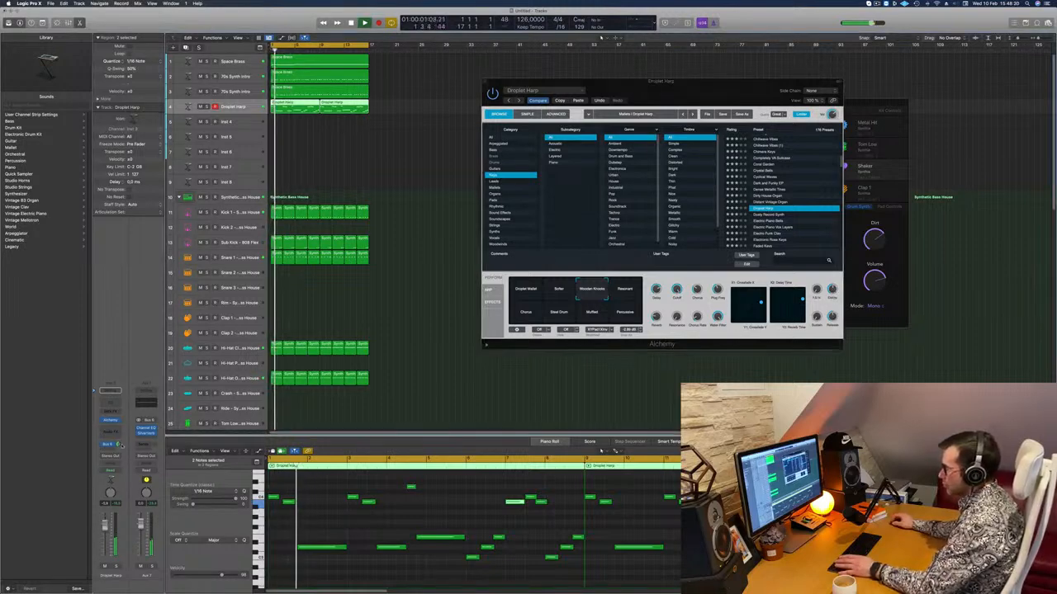
click(808, 291)
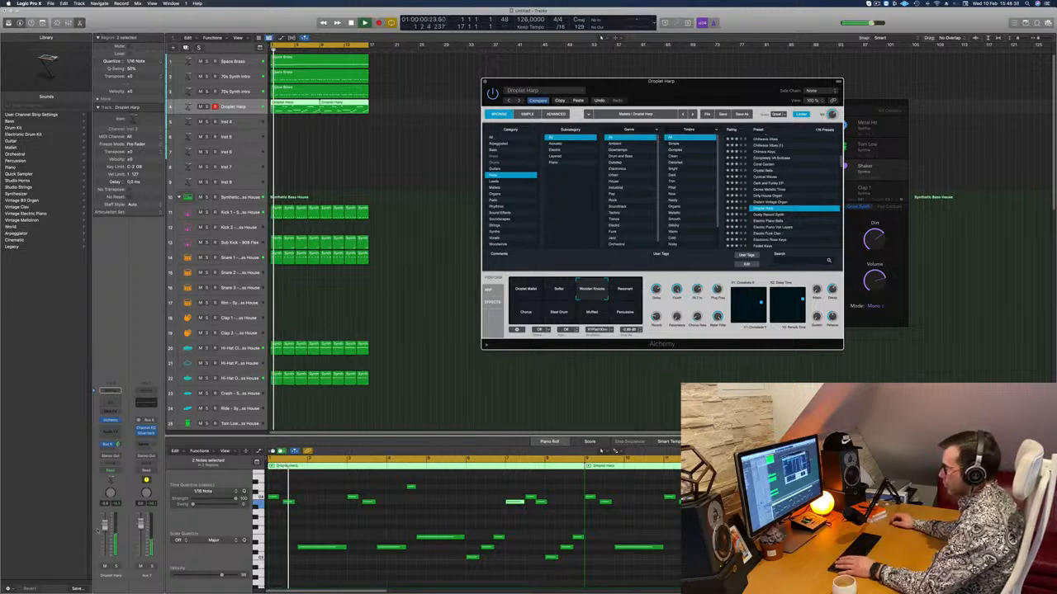
drag(105, 526, 105, 521)
key(space)
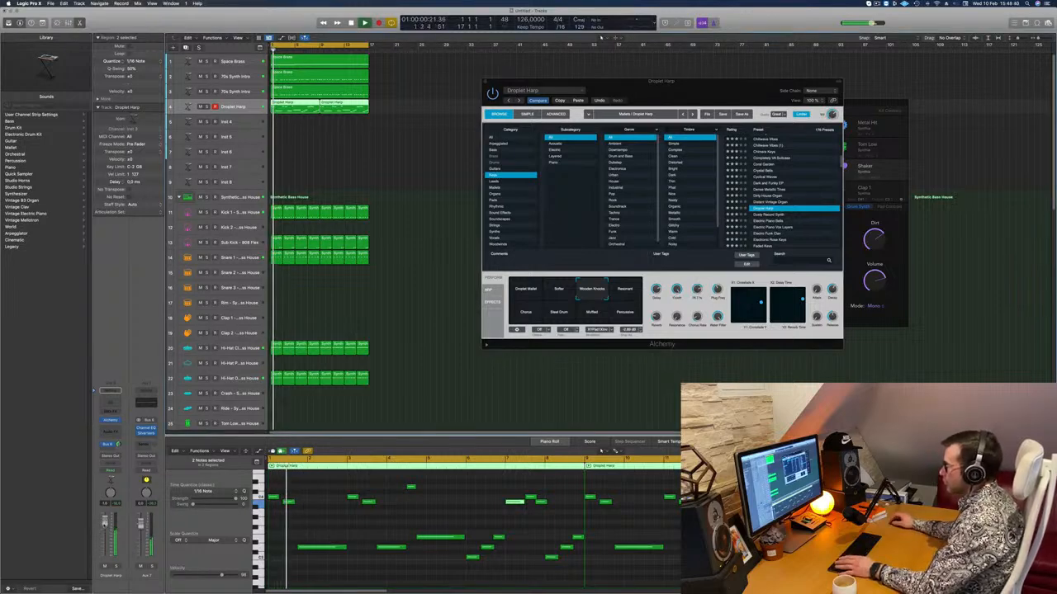
Split the first Droplet Harp region at bar 5 and move everything after the split out to bar 36.
drag(692, 86, 682, 117)
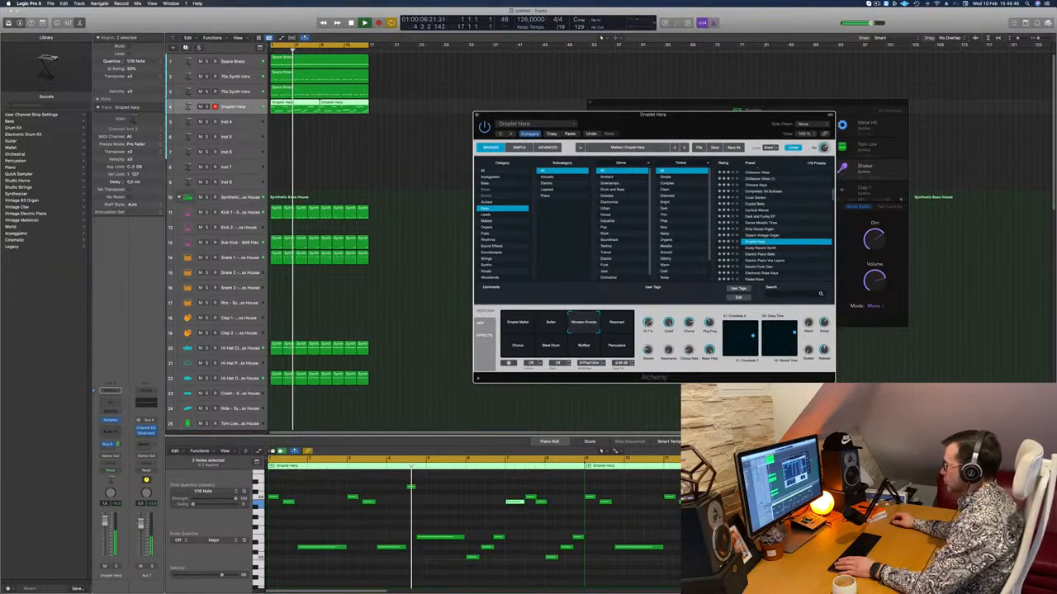
drag(684, 117, 762, 93)
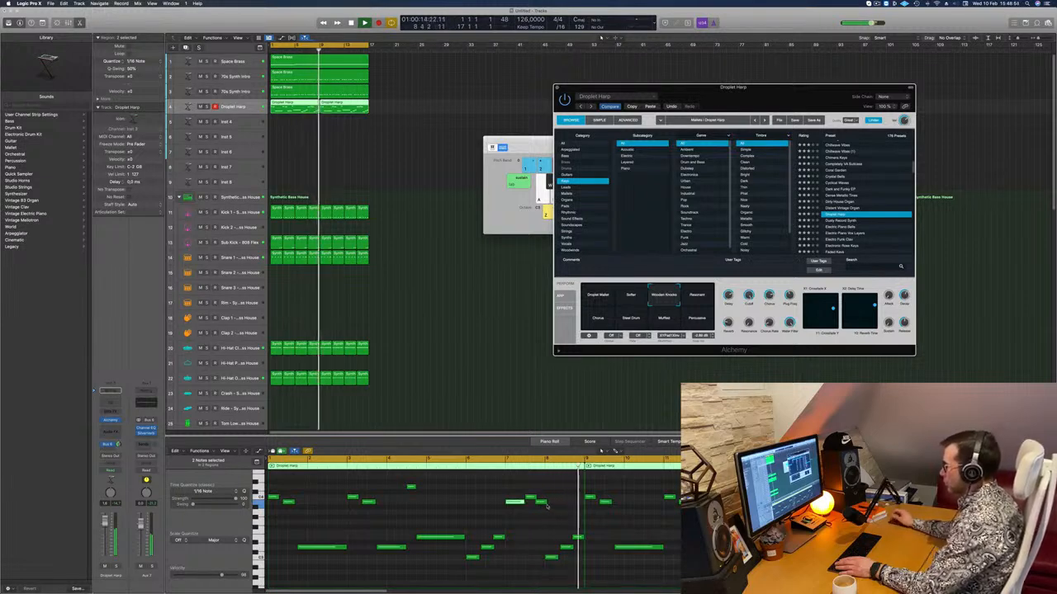
key(Return)
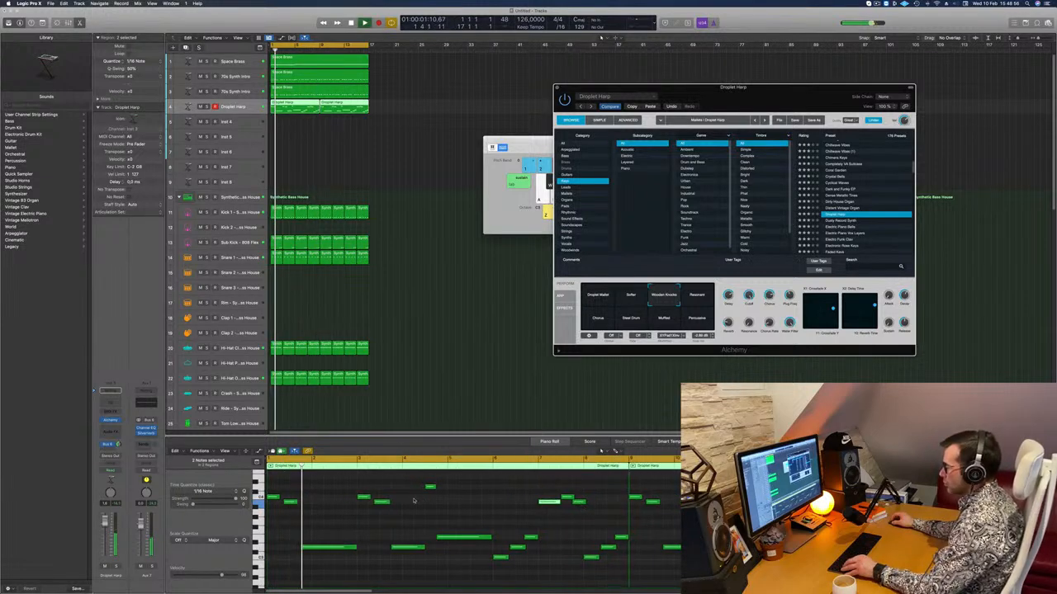
key(Return)
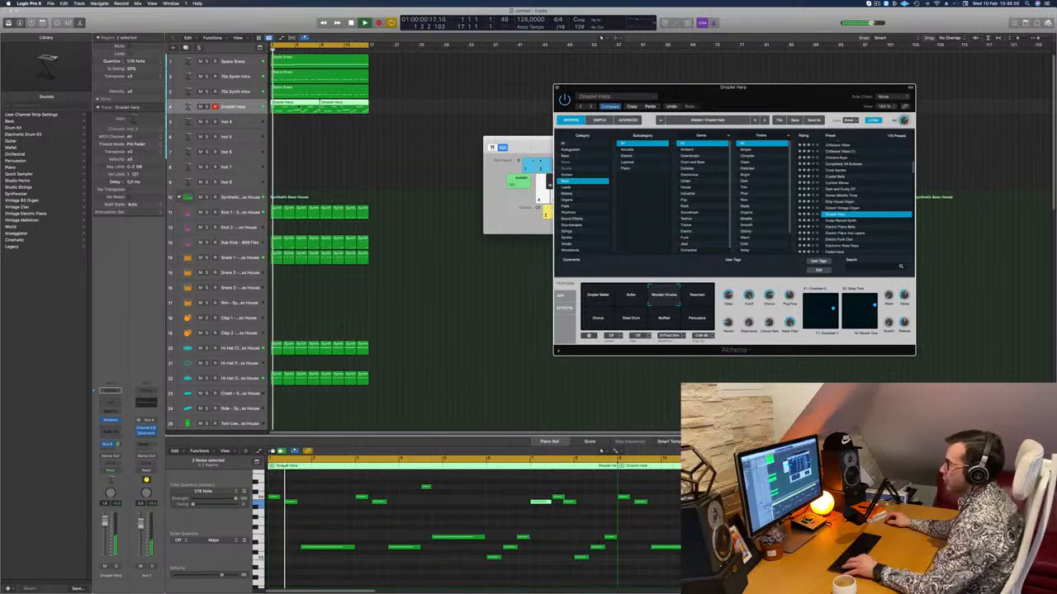
click(295, 108)
double_click(296, 108)
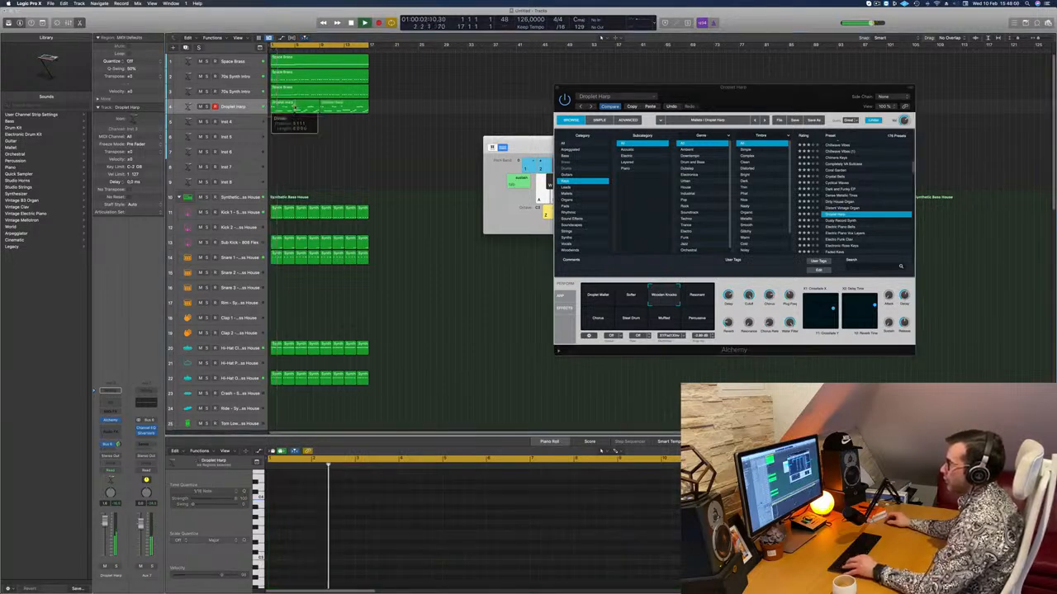
click(577, 191)
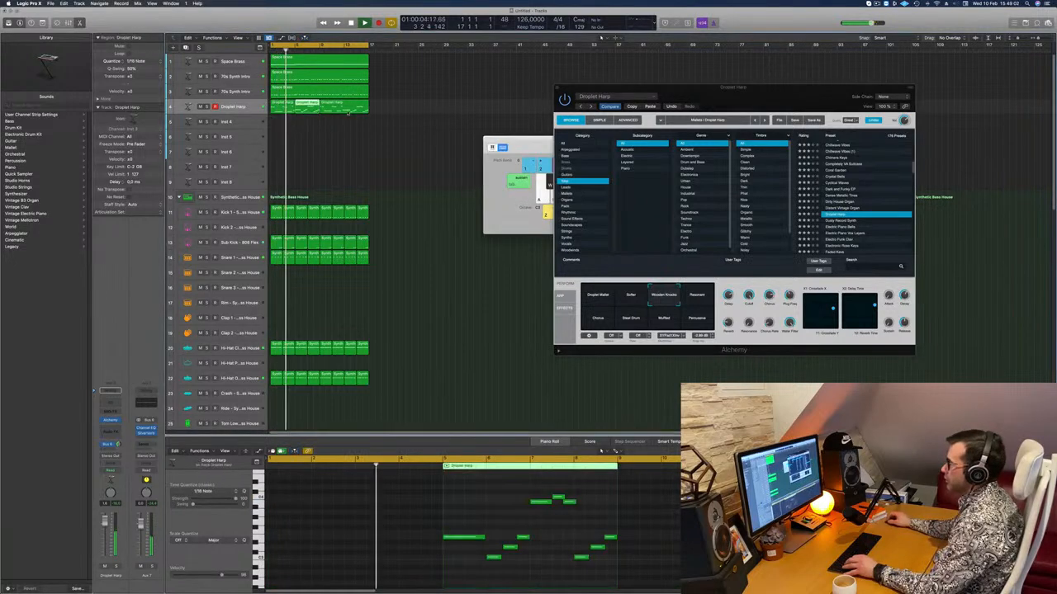
drag(318, 105, 508, 105)
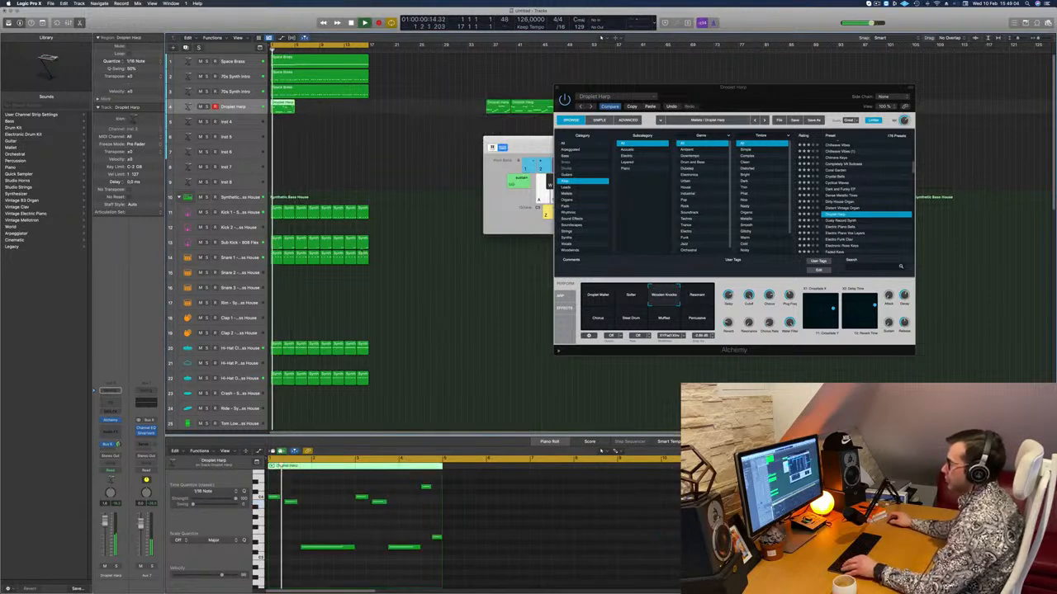
Copy the four-bar Droplet Harp region from bar 1 to bars 5, 9 and 13, and play the loop from the start.
key(space)
key(space)
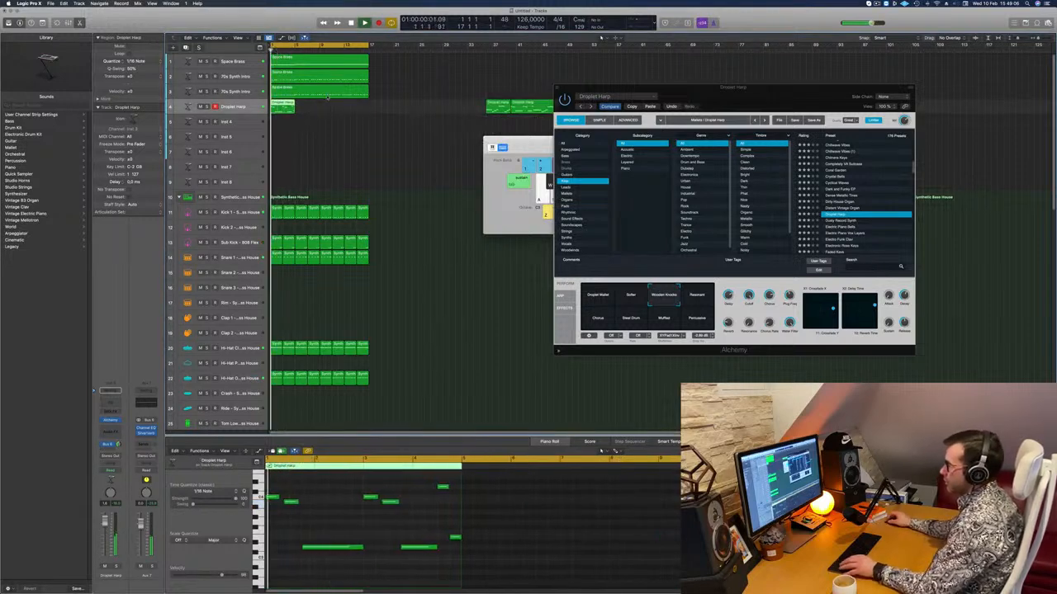
shift+click(285, 109)
drag(288, 108, 340, 109)
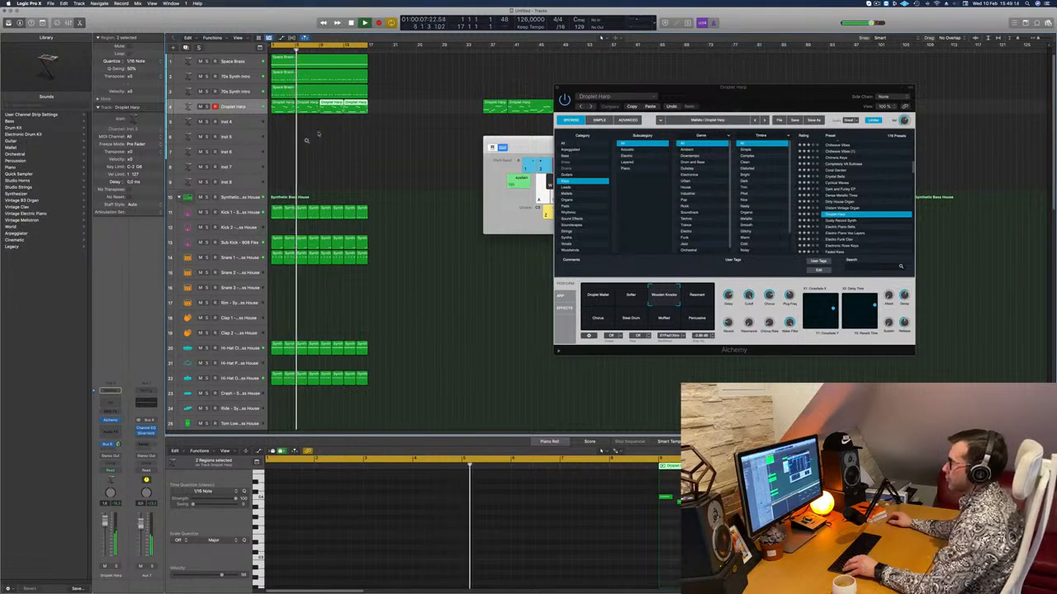
click(310, 149)
key(Return)
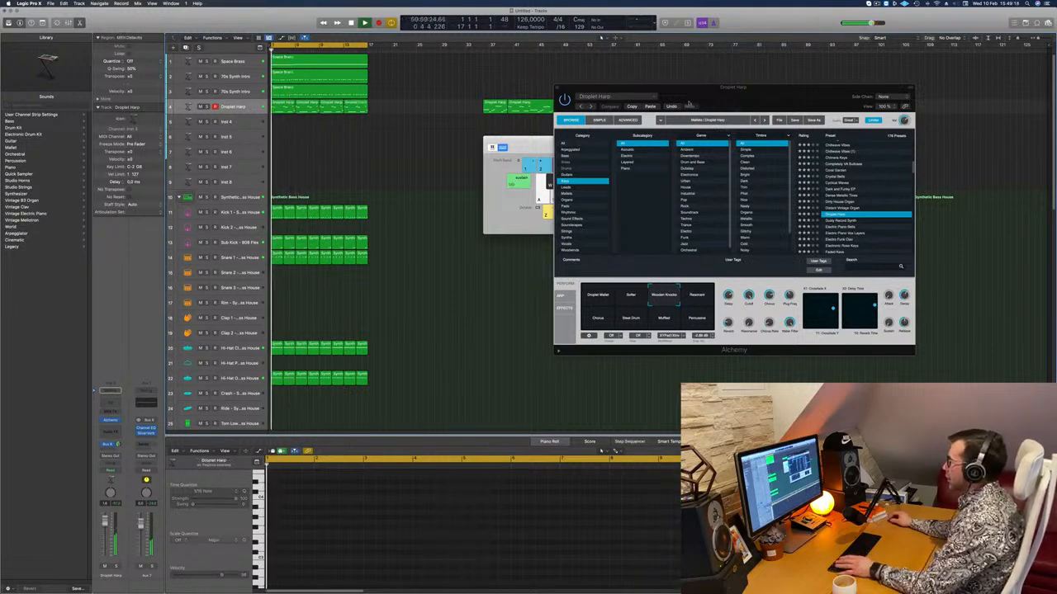
Load the Dusty Record Synth preset in Alchemy for the melody track and lower the track's volume.
drag(673, 101, 463, 108)
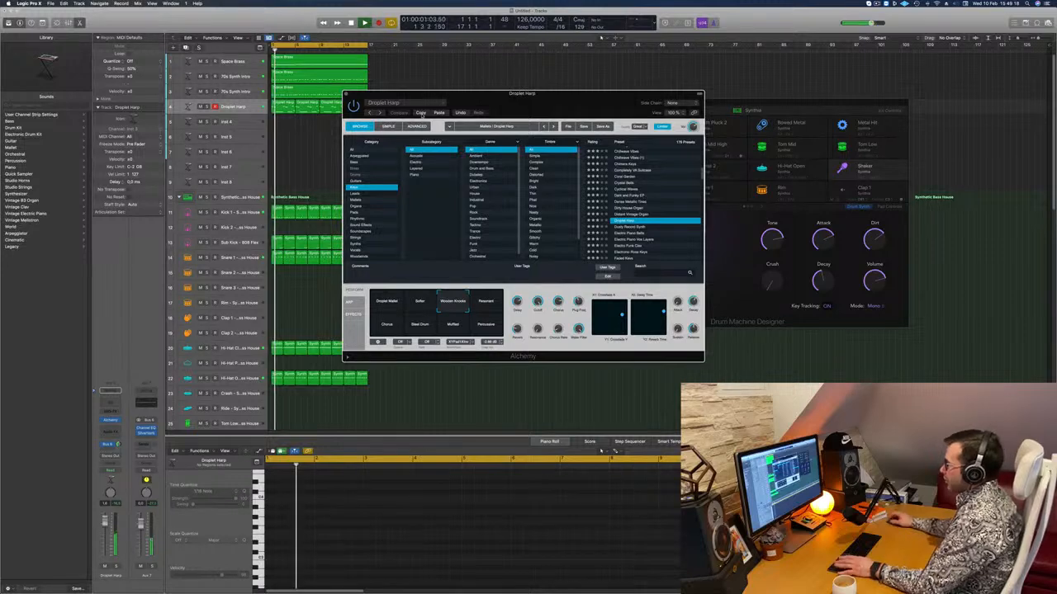
click(629, 226)
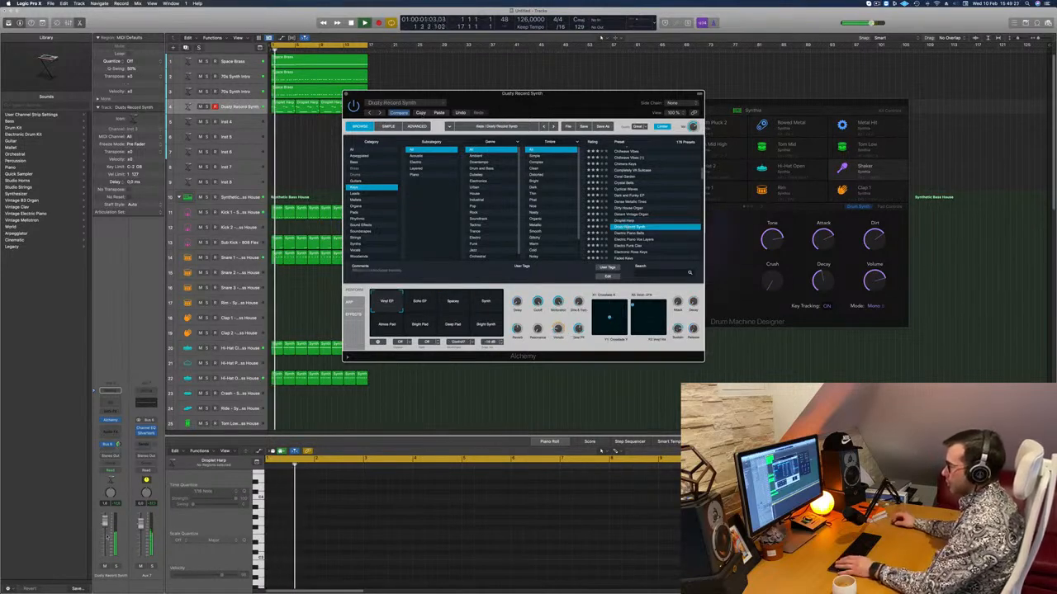
click(104, 533)
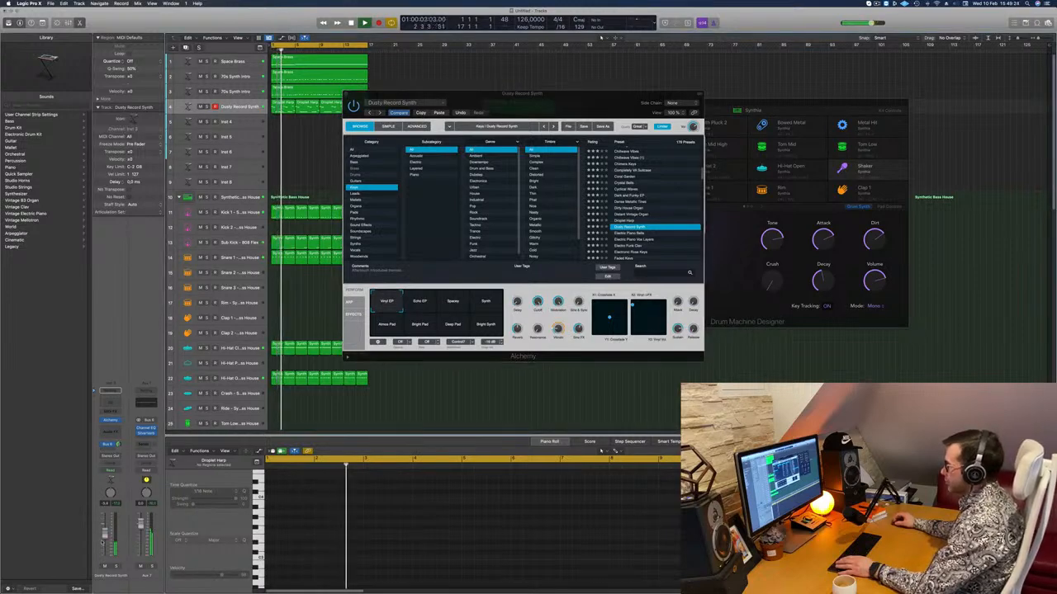
drag(611, 107, 631, 120)
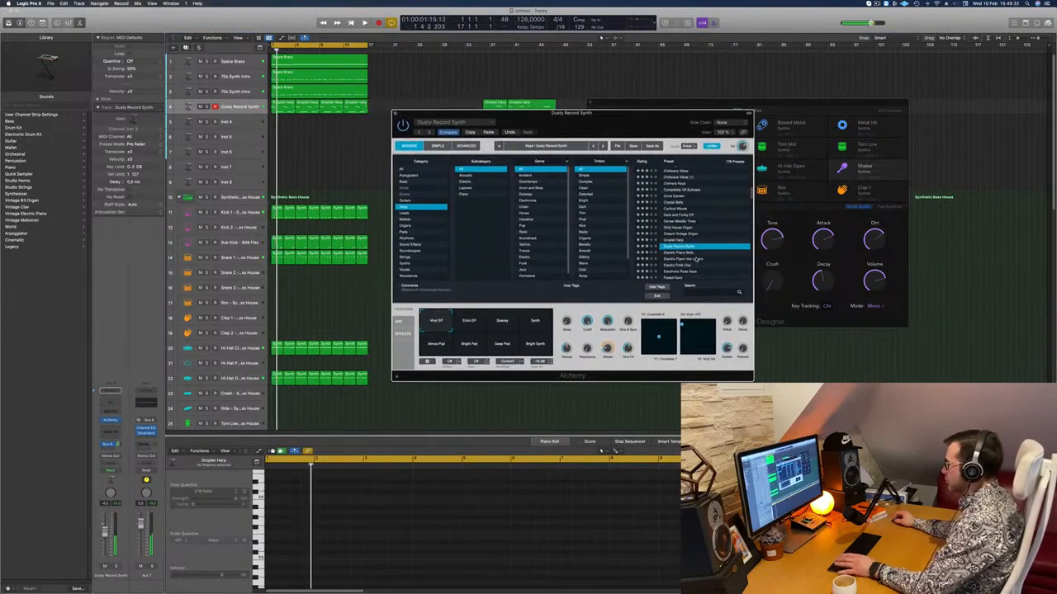
Audition the Electro Funk Clav preset and the presets below it, and load Faded Keys for the melody.
click(679, 264)
scroll(679, 248, down, 2)
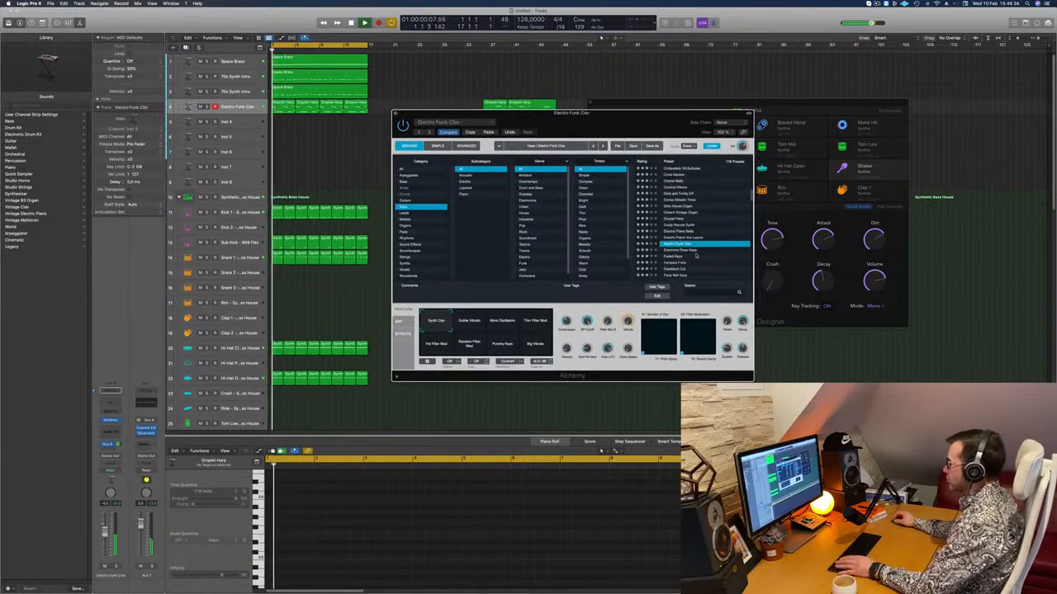
click(678, 245)
click(681, 247)
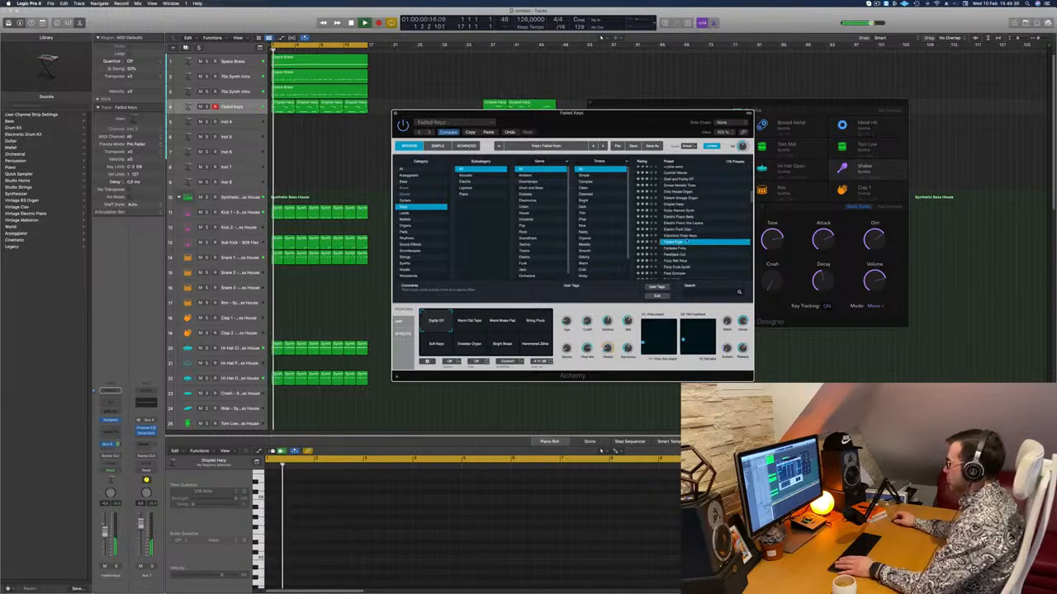
scroll(698, 235, down, 2)
mouse_move(617, 126)
mouse_down()
mouse_move(630, 115)
mouse_move(611, 113)
mouse_move(622, 115)
mouse_up()
Choose the Warm Old Tape variation of Faded Keys and raise the track's volume slightly.
click(472, 314)
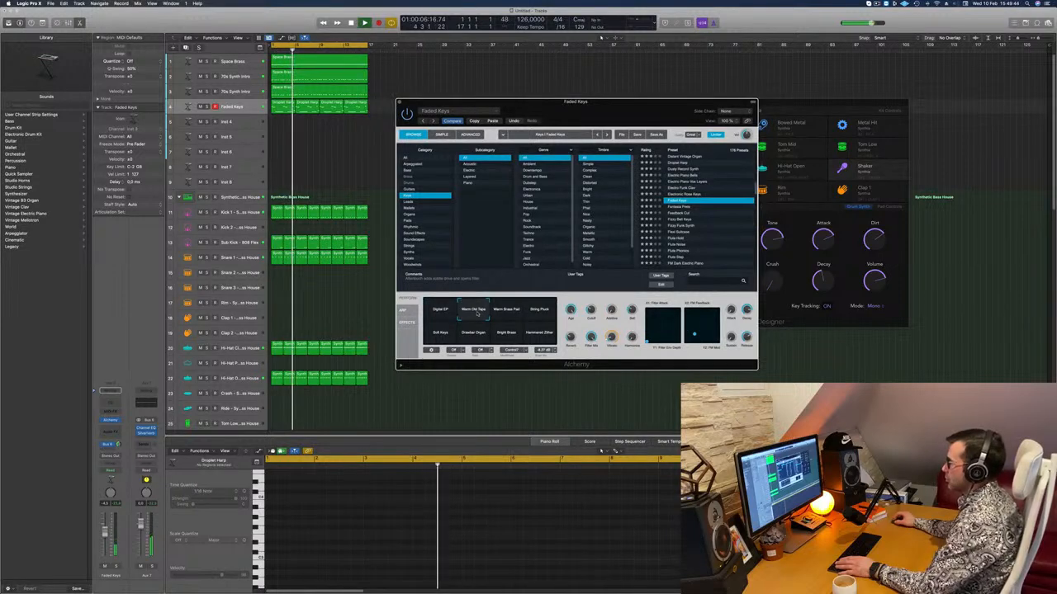
drag(105, 533, 105, 529)
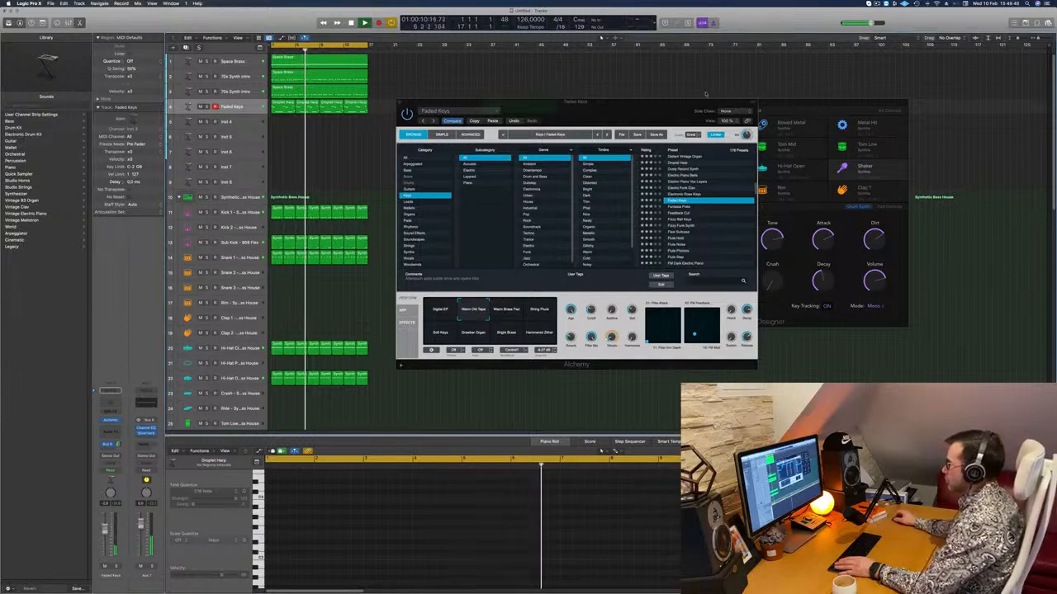
drag(593, 107, 661, 128)
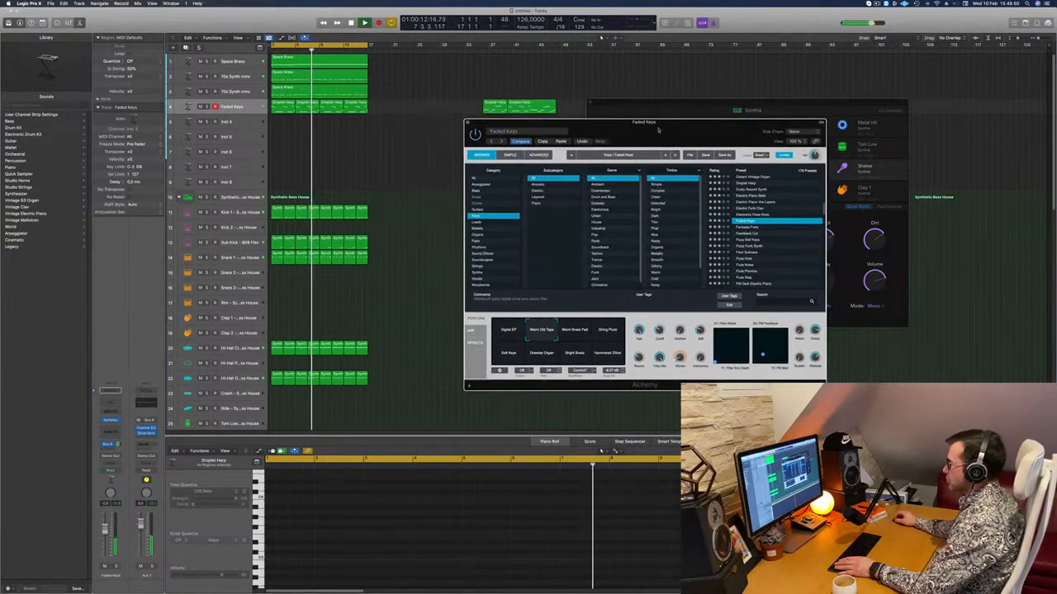
Audition the Warm Brass Pad, String Pluck, Soft Keys and Drawbar Organ variations, and return to Warm Old Tape.
click(576, 332)
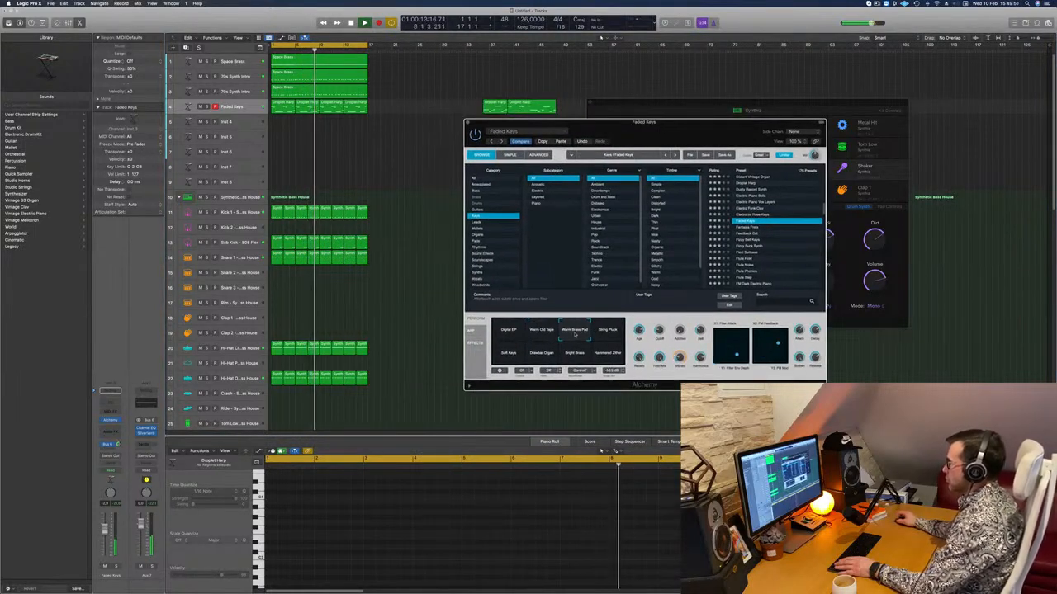
click(618, 327)
click(509, 359)
click(541, 358)
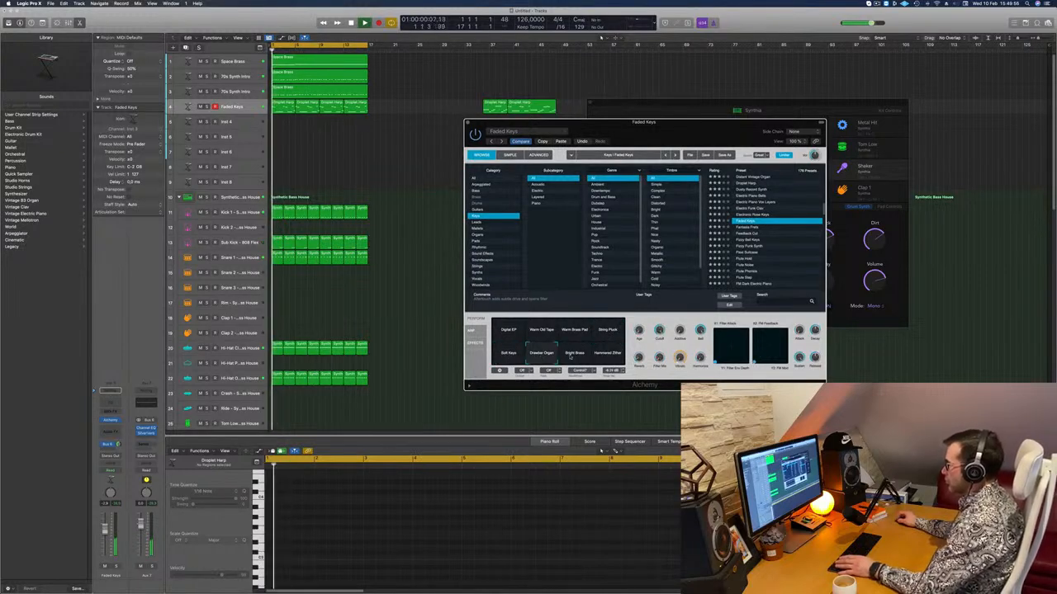
click(538, 334)
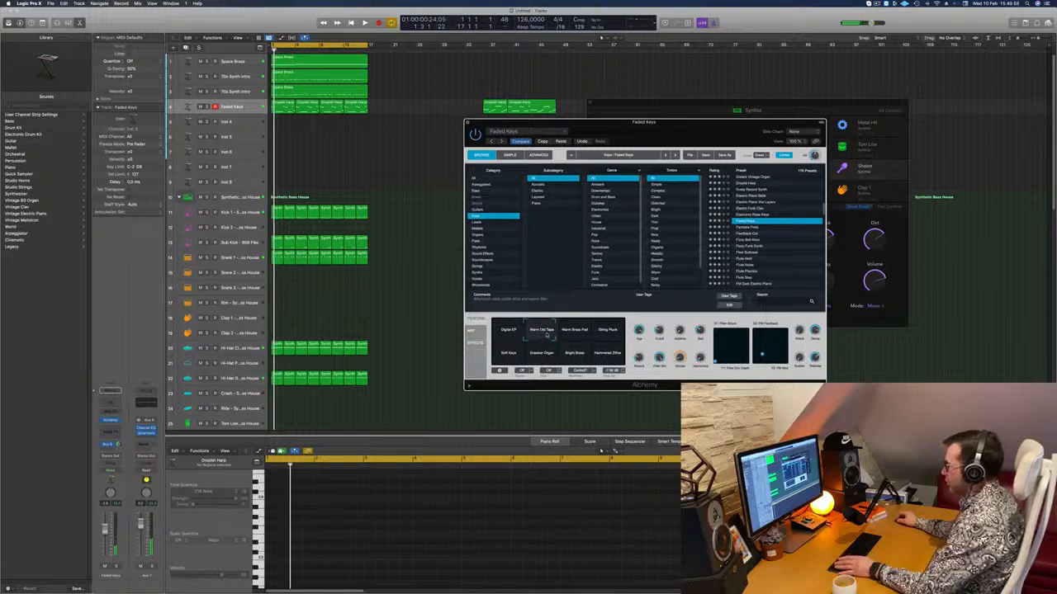
Close the Faded Keys instrument window and increase the track's bus send level slightly.
drag(661, 130, 717, 134)
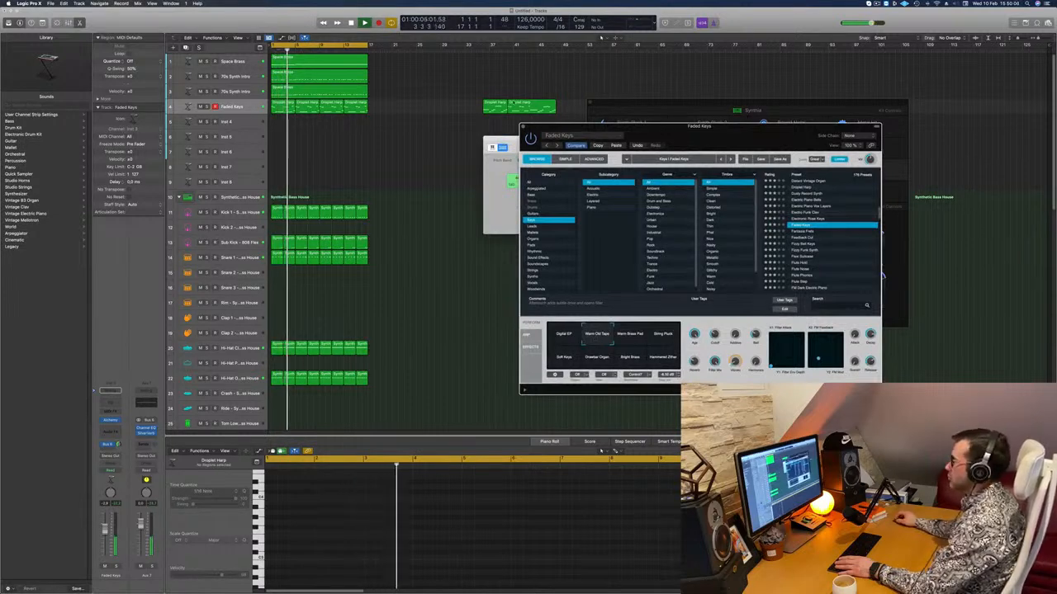
click(521, 127)
drag(658, 157, 816, 174)
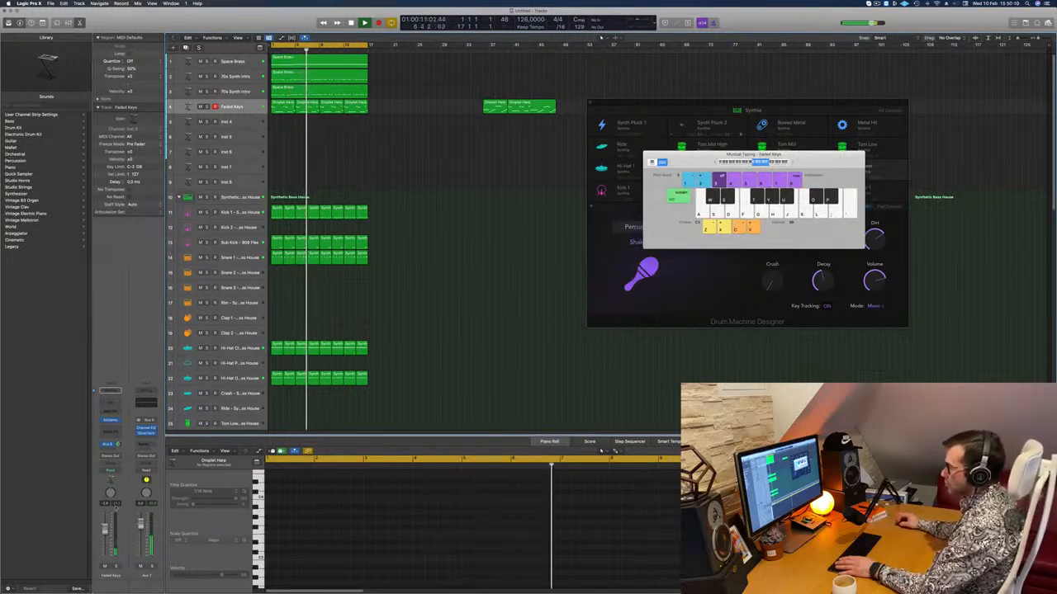
drag(120, 445, 120, 442)
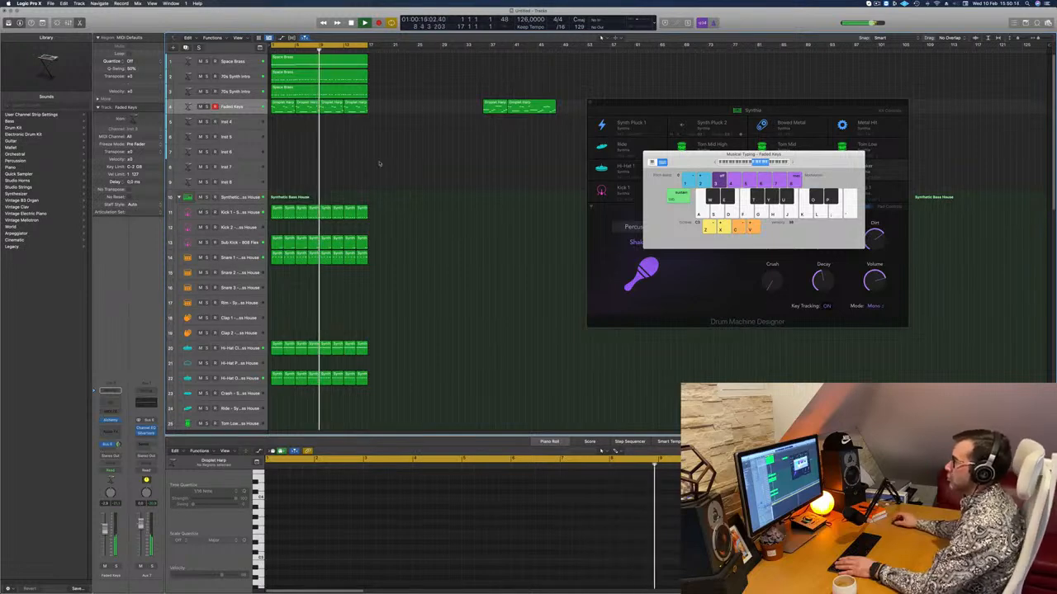
Delete the two leftover Droplet Harp regions at bar 36 and restart playback from the beginning.
drag(460, 96, 529, 106)
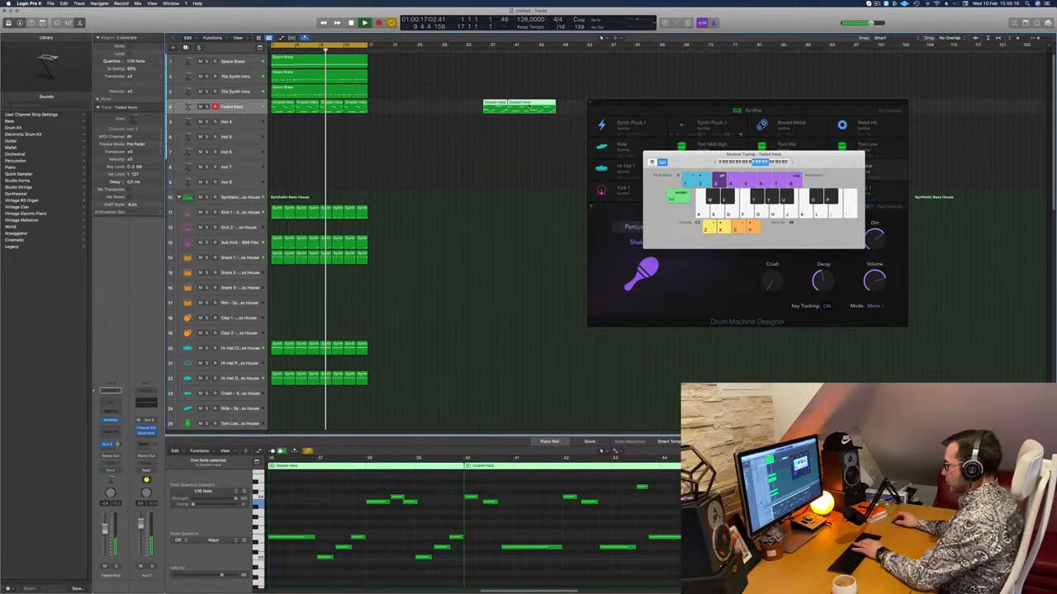
key(BackSpace)
key(Return)
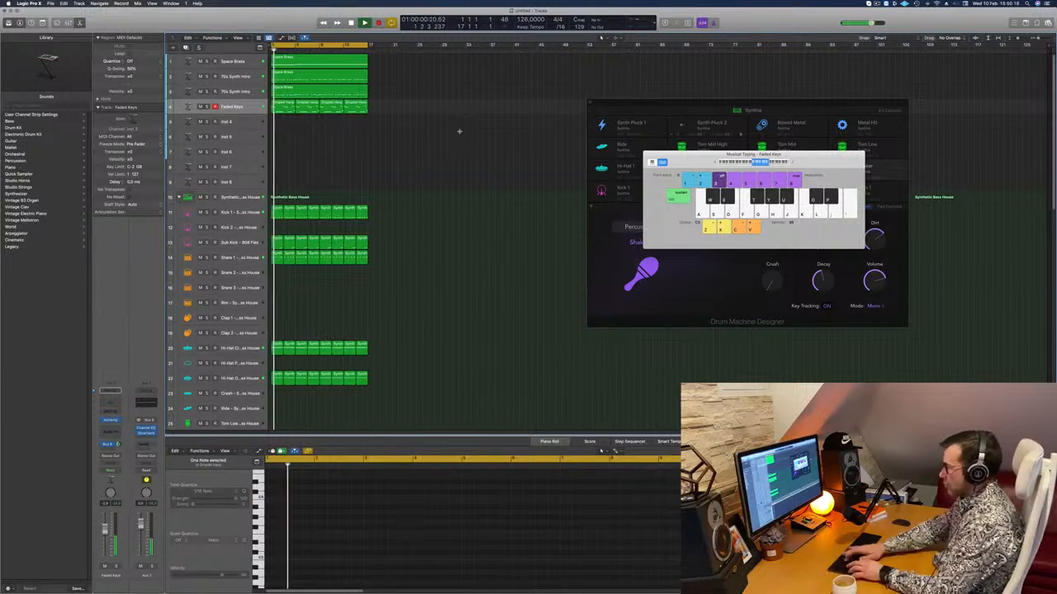
Repeat all regions on every track once so that the 16-bar groove extends to bar 33.
key(super+a)
key(super+r)
click(450, 137)
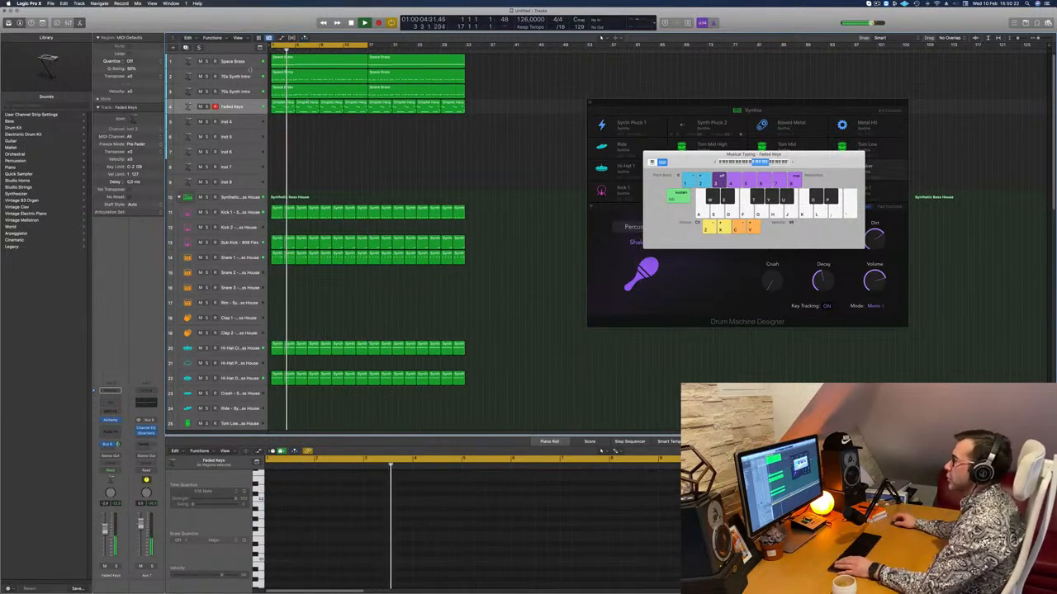
Select the 70s Synth Intro track, close Musical Typing and show the mixer.
click(235, 76)
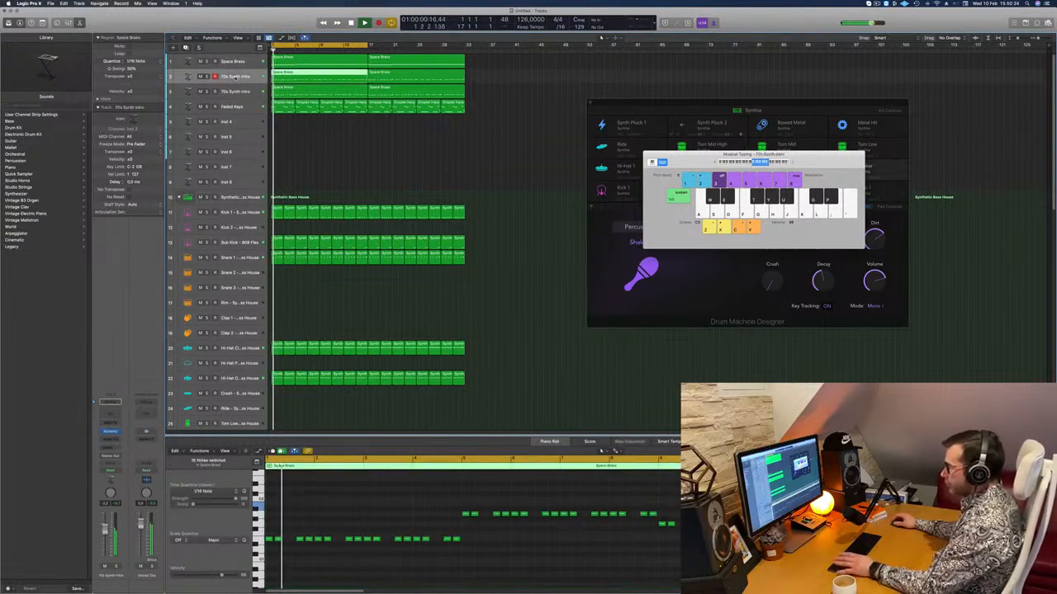
click(358, 143)
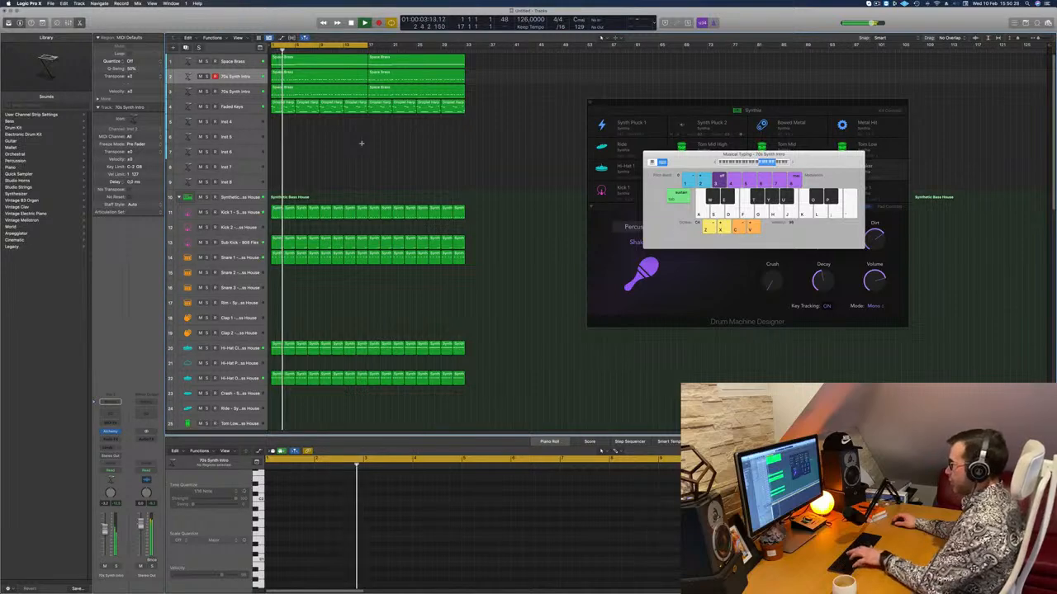
key(super+k)
key(x)
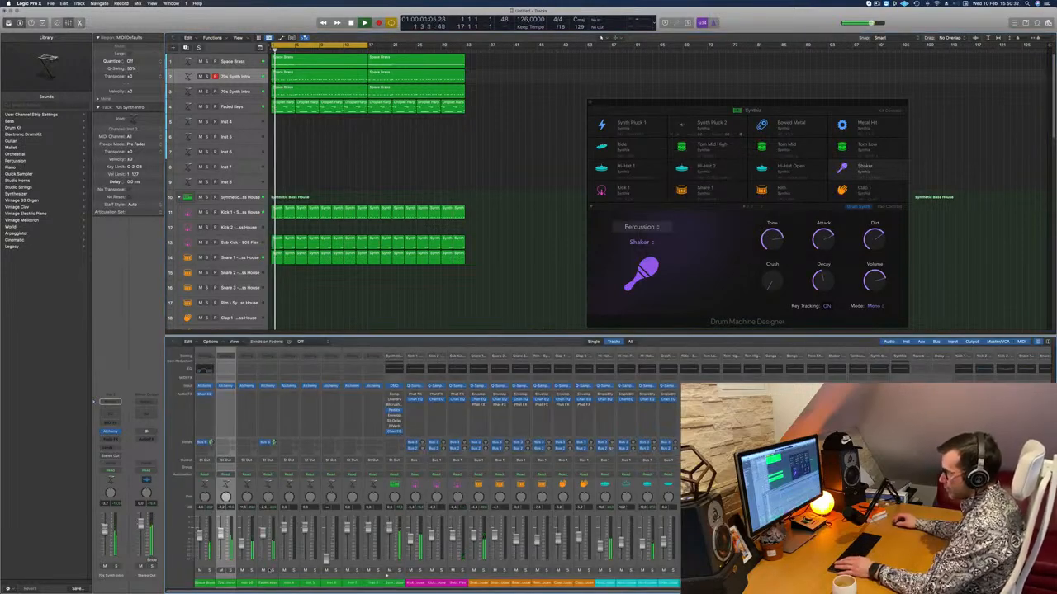
Solo both 70s Synth Intro channels, leaving Faded Keys out of the solo.
click(249, 571)
click(270, 570)
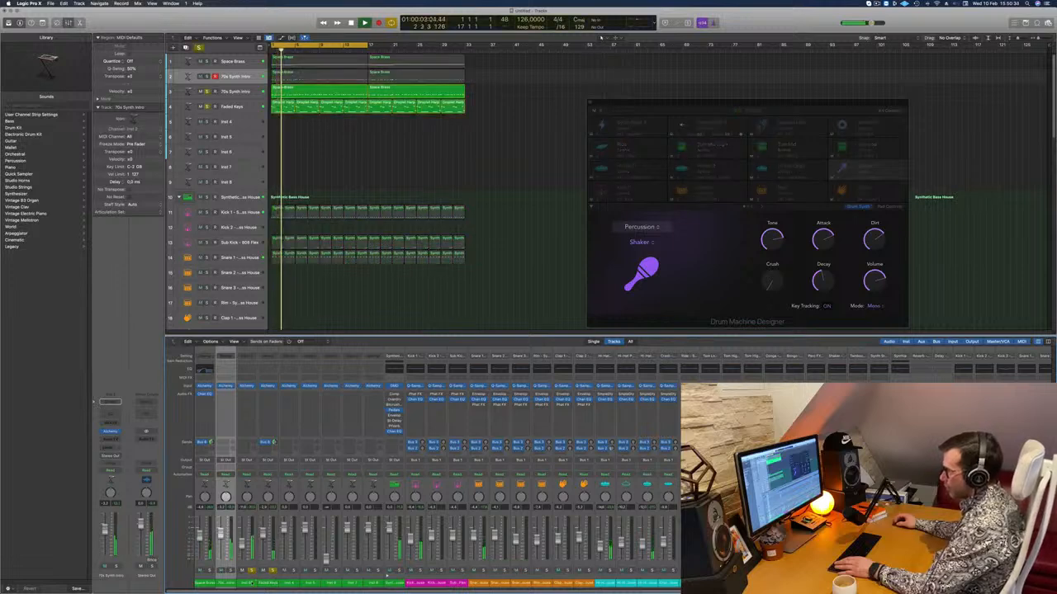
drag(257, 582, 272, 585)
click(272, 582)
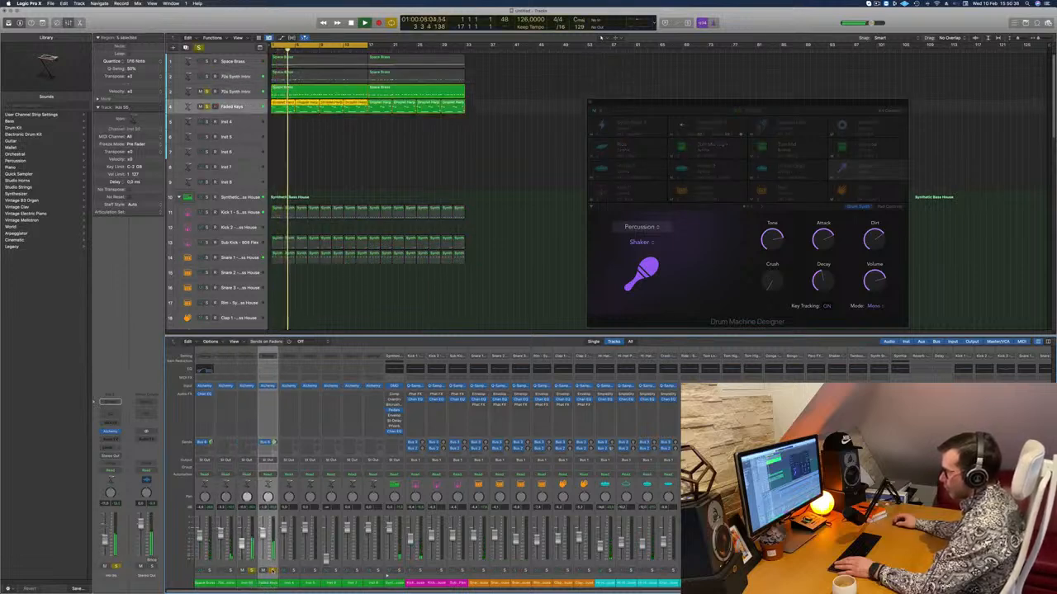
click(272, 570)
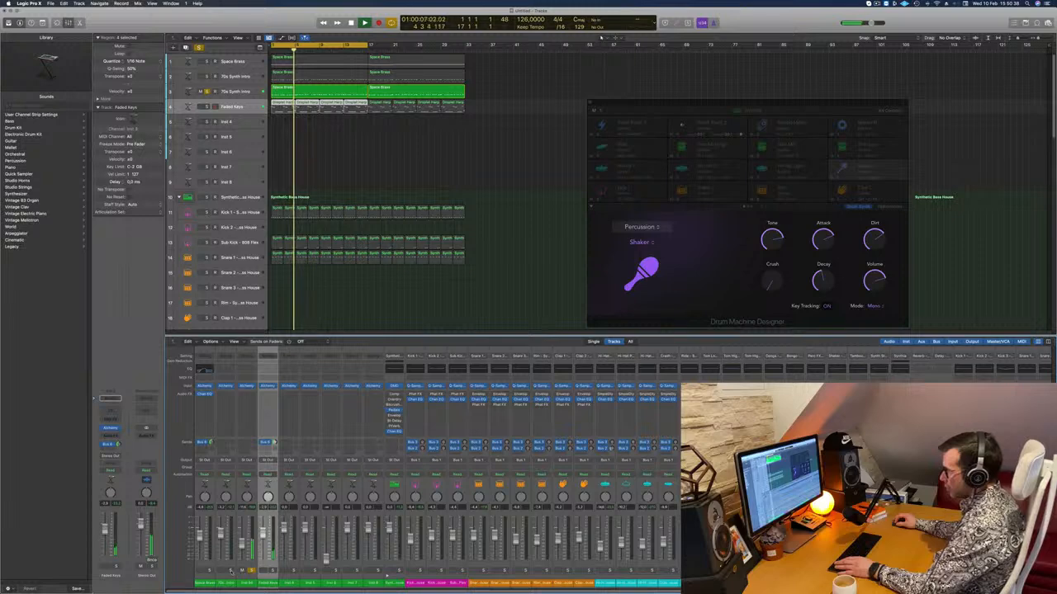
click(230, 571)
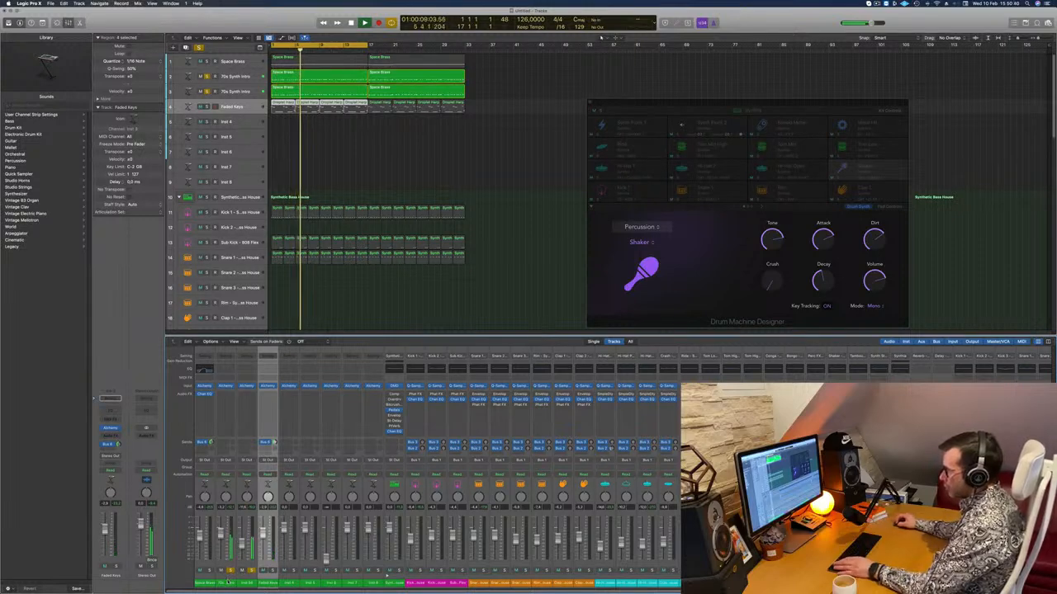
Select both 70s Synth Intro channels and route their outputs together to a free bus.
click(228, 582)
shift+click(247, 582)
click(248, 461)
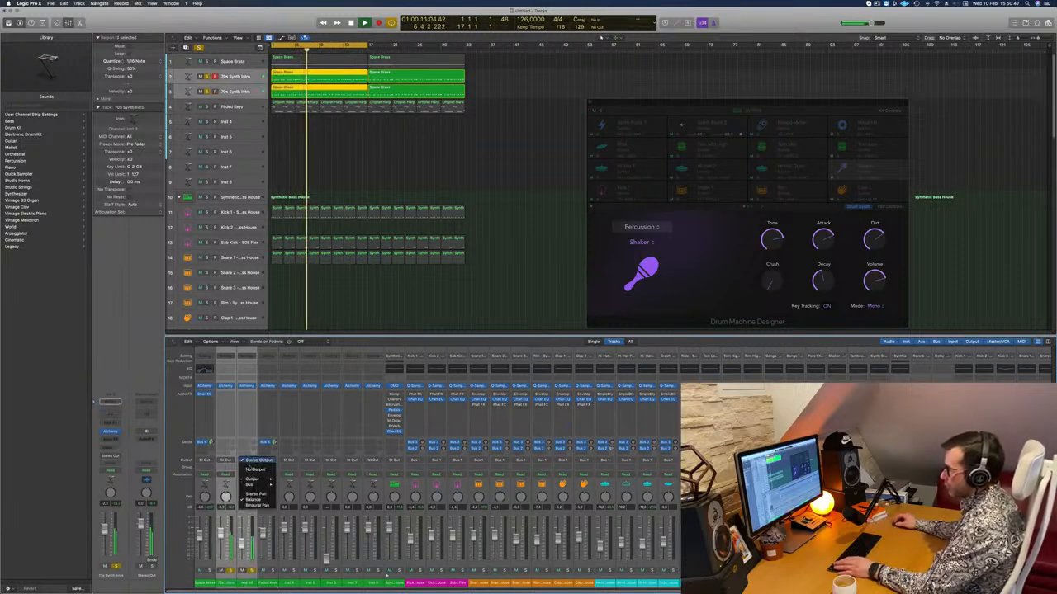
mouse_move(260, 484)
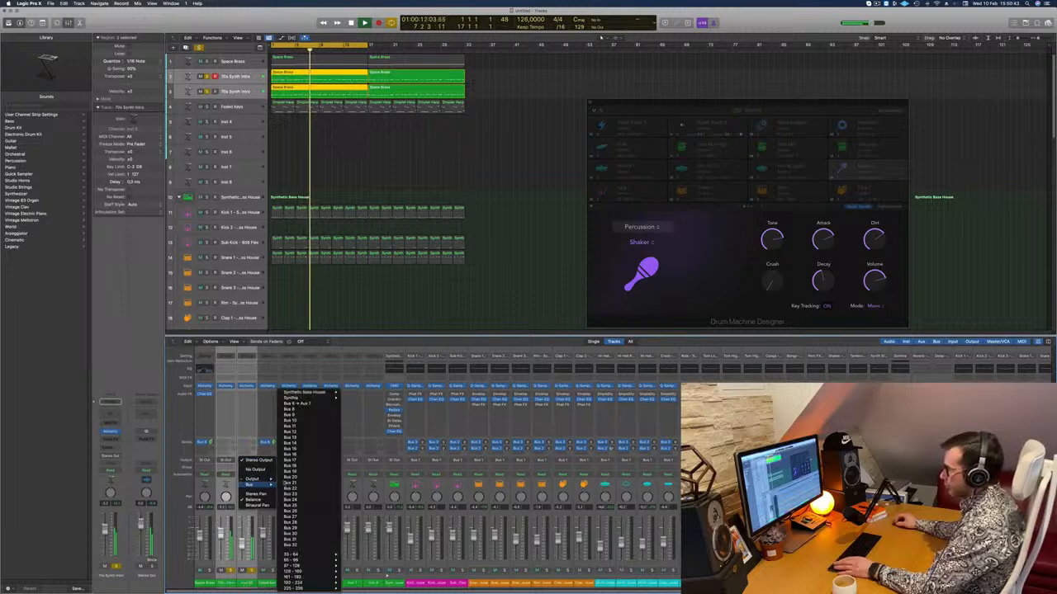
click(307, 414)
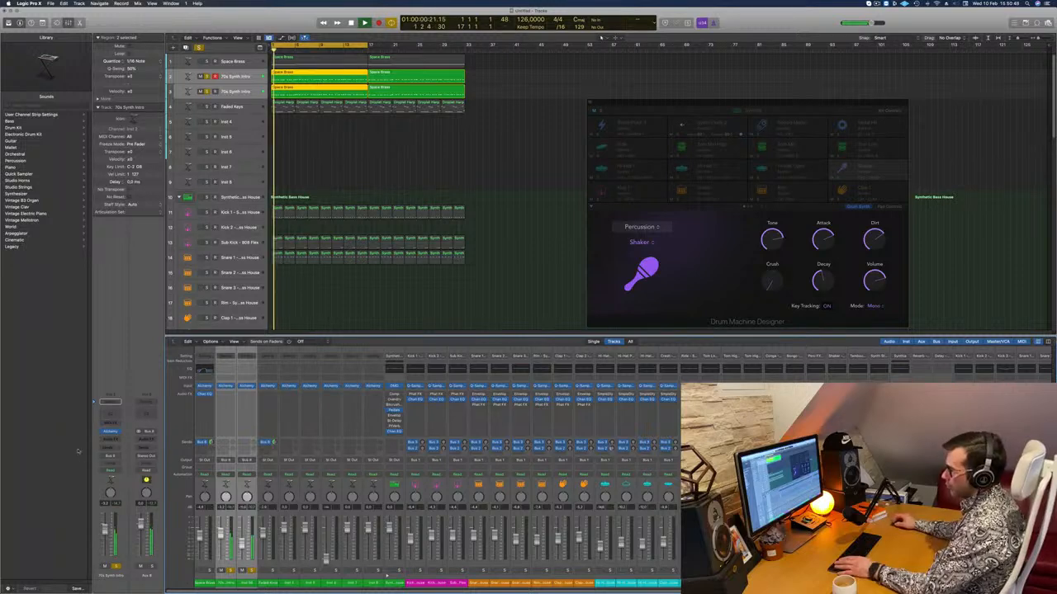
Insert a stereo Compressor on the aux channel that receives both 70s Synth Intro tracks.
click(147, 437)
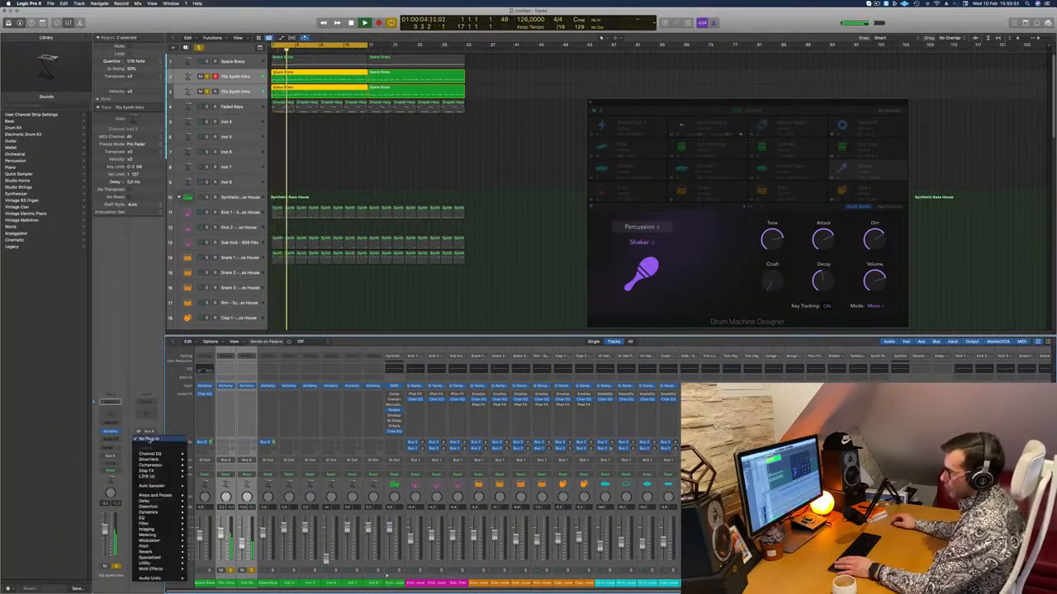
mouse_move(169, 465)
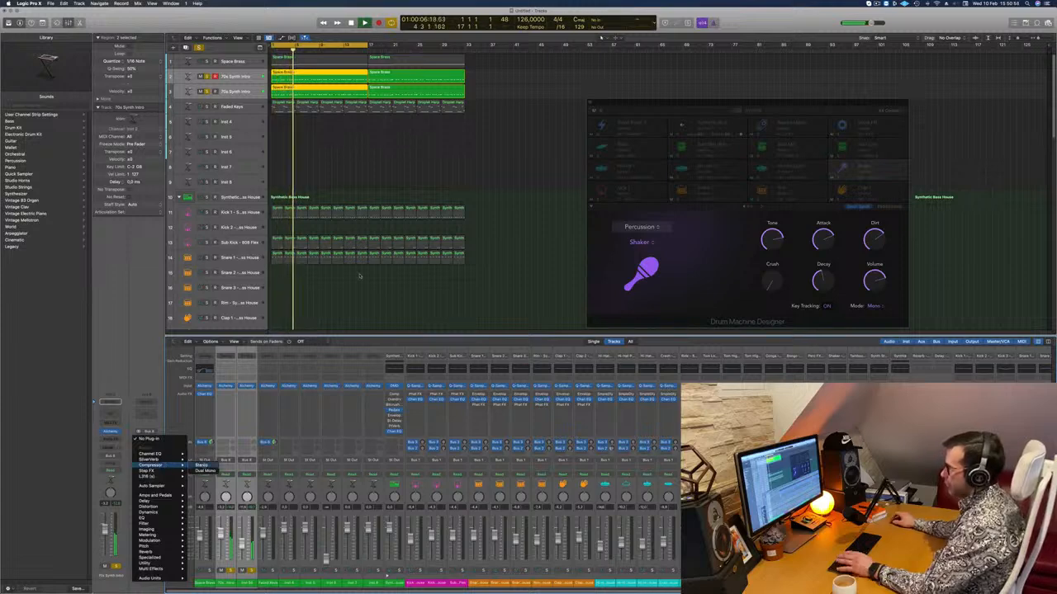
click(202, 465)
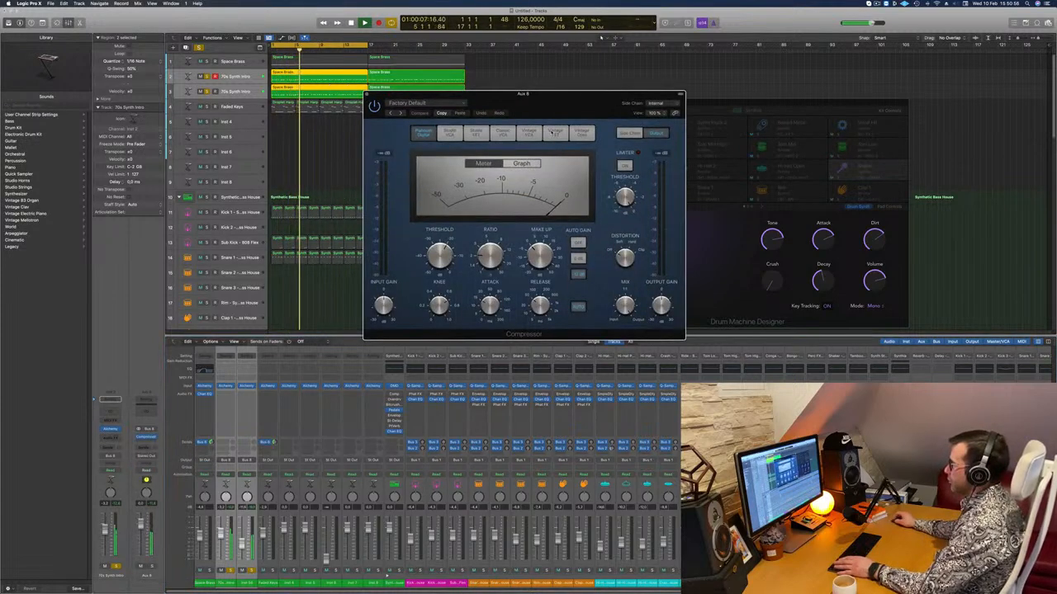
Audition the Vintage Opto, Classic VCA and Studio FET compressor models, settle on Vintage FET and close the plug-in window.
click(555, 133)
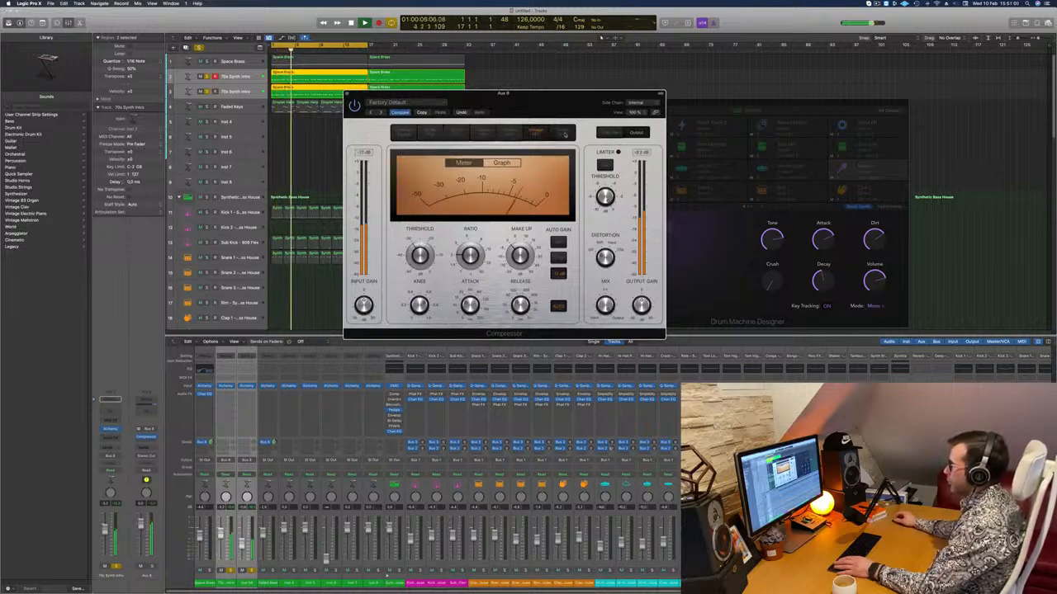
click(565, 135)
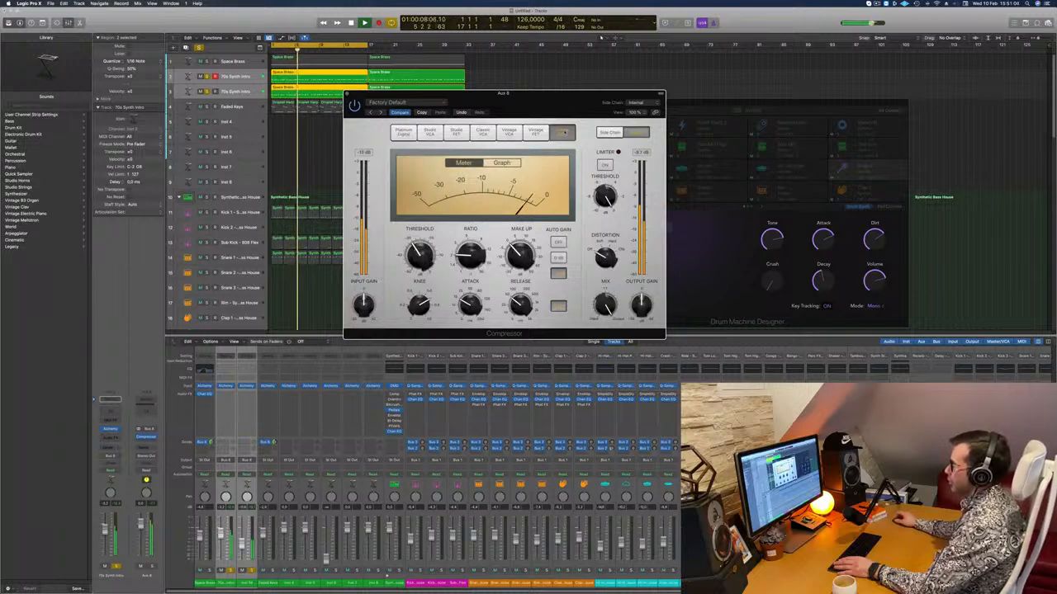
click(491, 134)
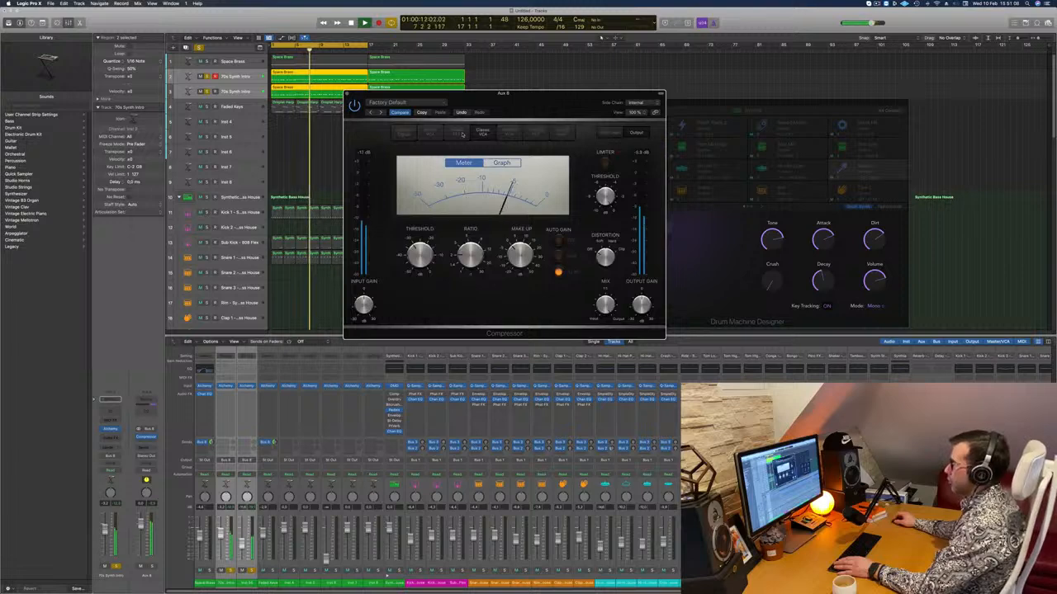
click(455, 135)
click(535, 134)
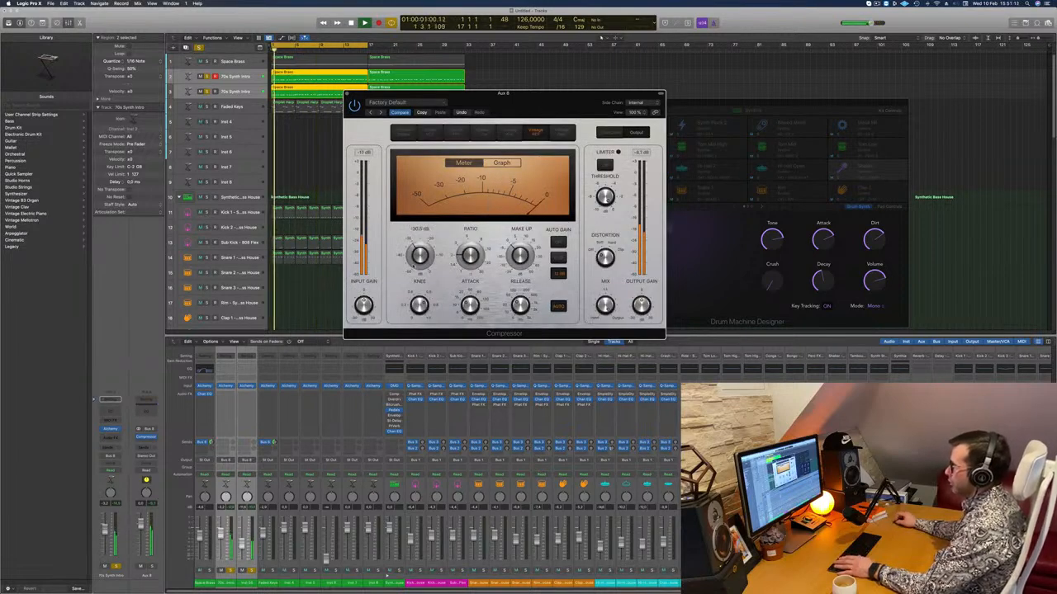
click(347, 93)
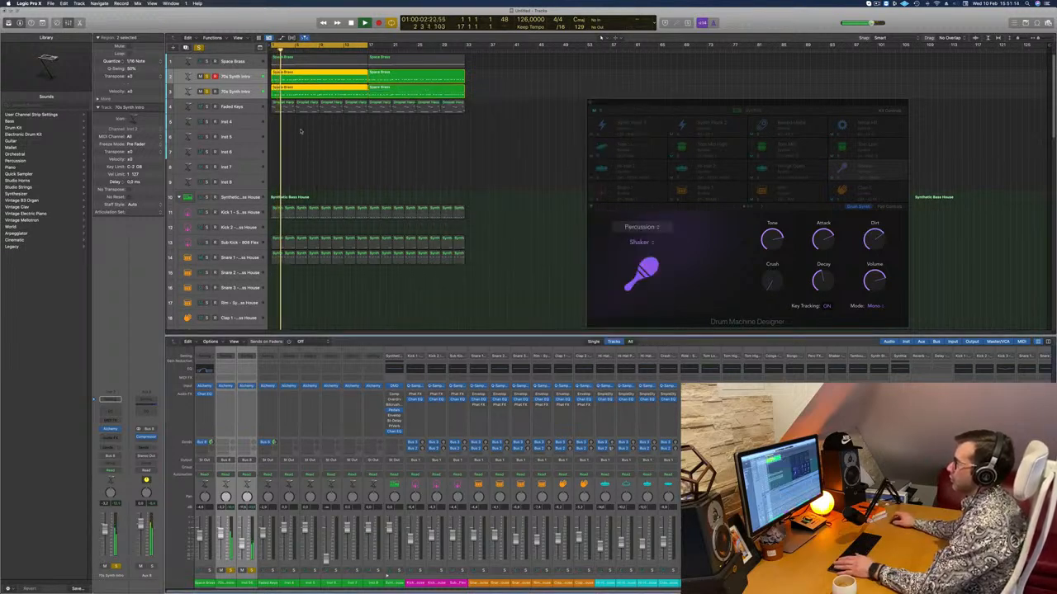
Clear all solos and play the full arrangement from the beginning.
click(200, 47)
key(Return)
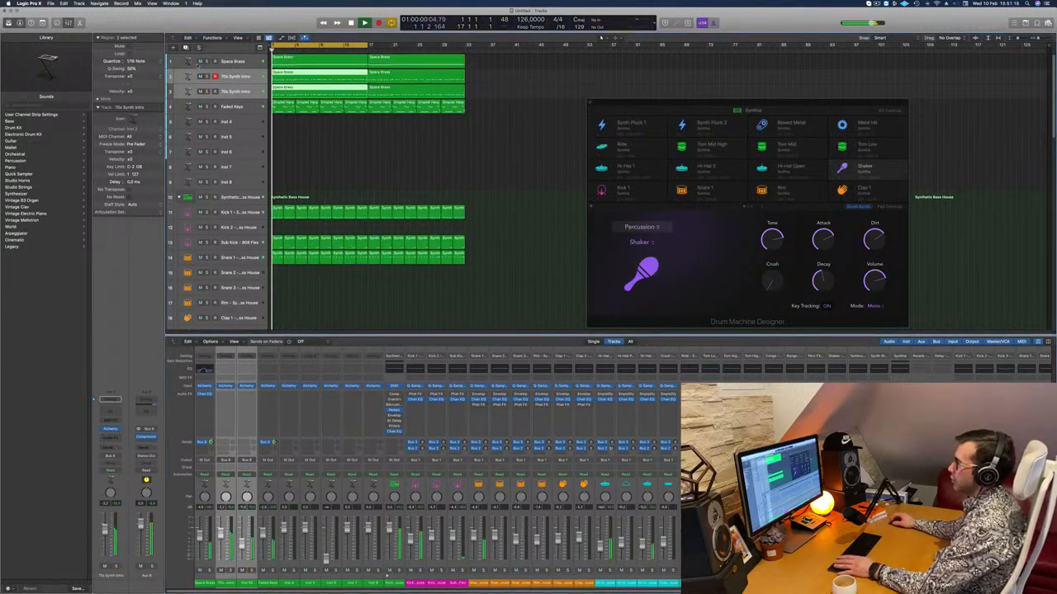
key(space)
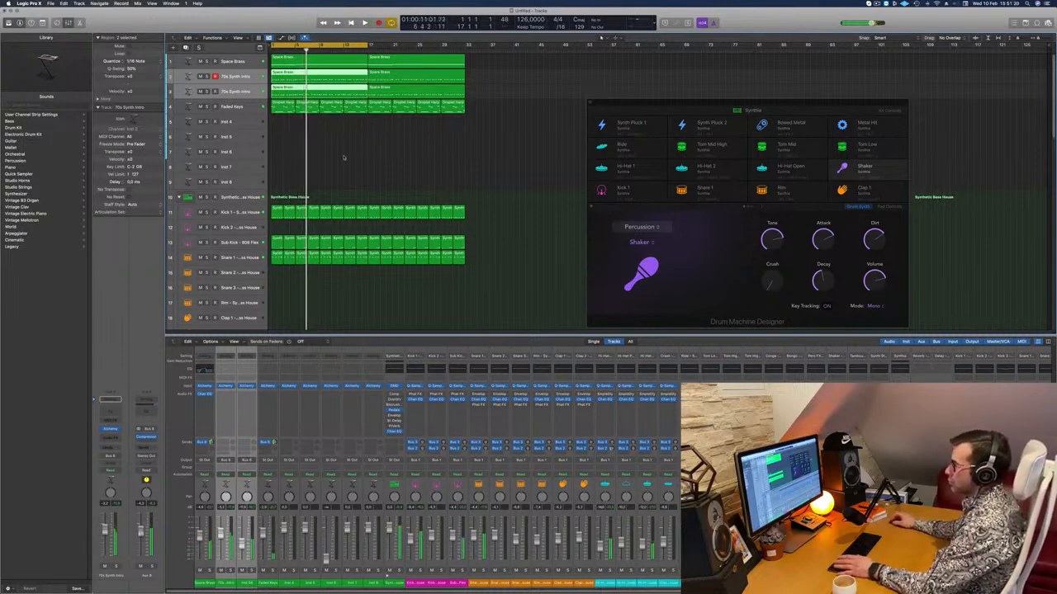
key(space)
Select the Hi-Hat Closed track to balance its level in the mix.
scroll(346, 150, down, 5)
click(239, 194)
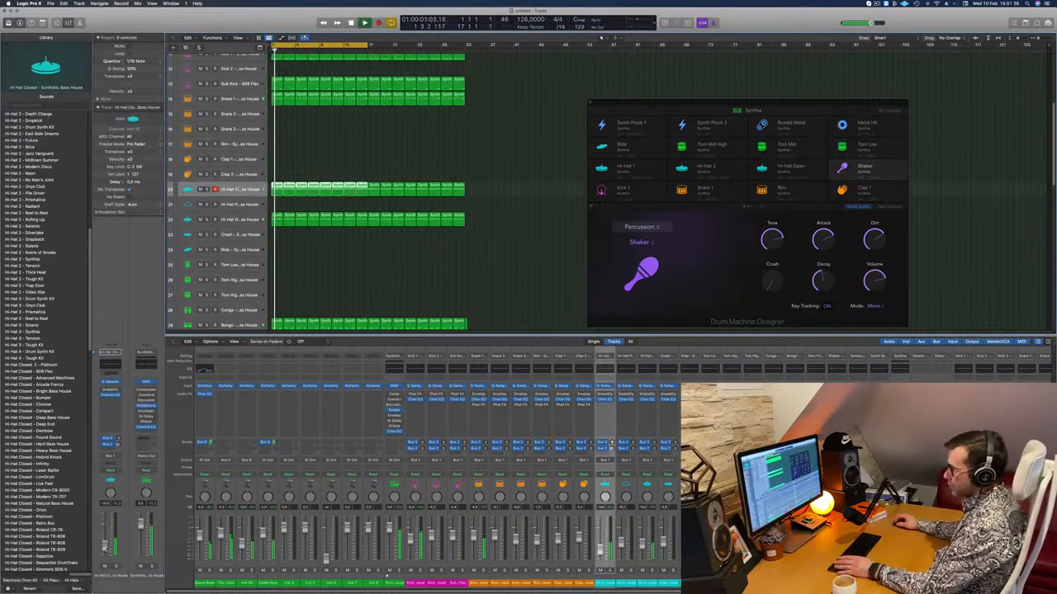
scroll(326, 155, up, 5)
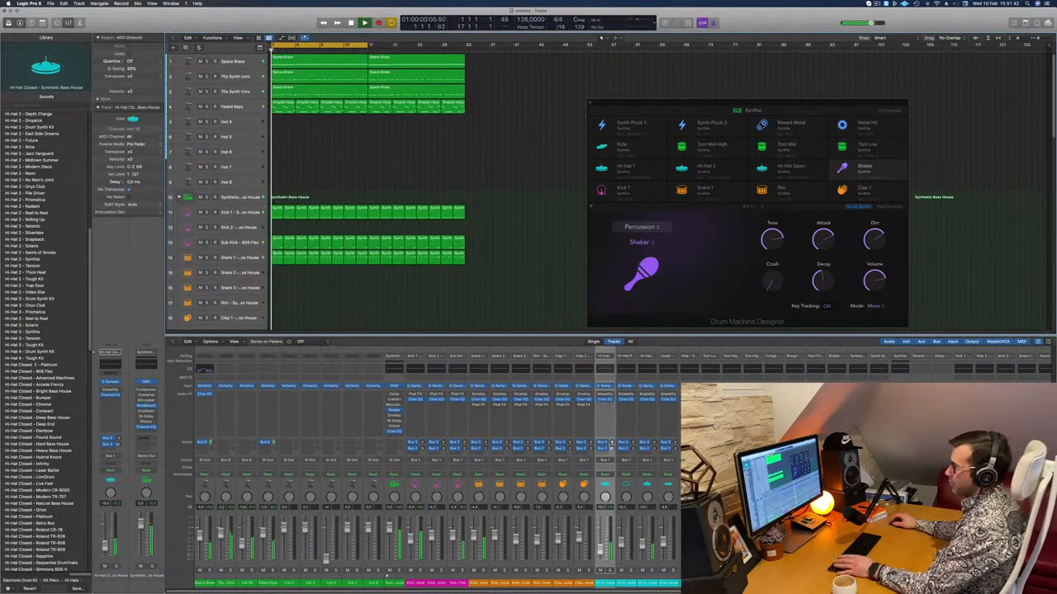
Add a Channel EQ to the bass aux with a 260 Hz, 48 dB/Oct high cut, and raise the second 70s Synth Intro track slightly.
click(274, 87)
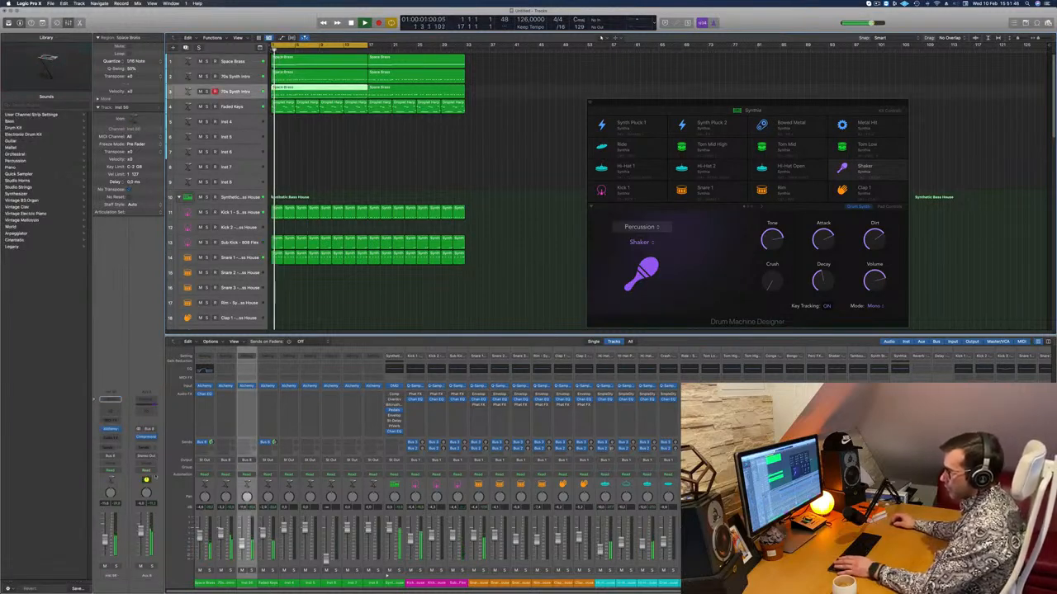
click(149, 412)
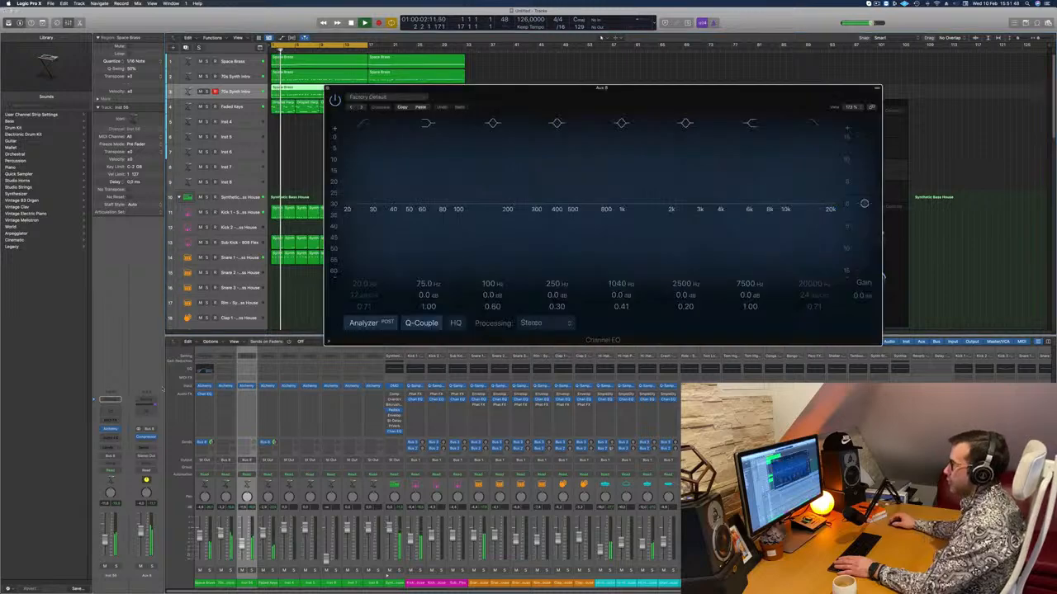
drag(815, 307, 811, 425)
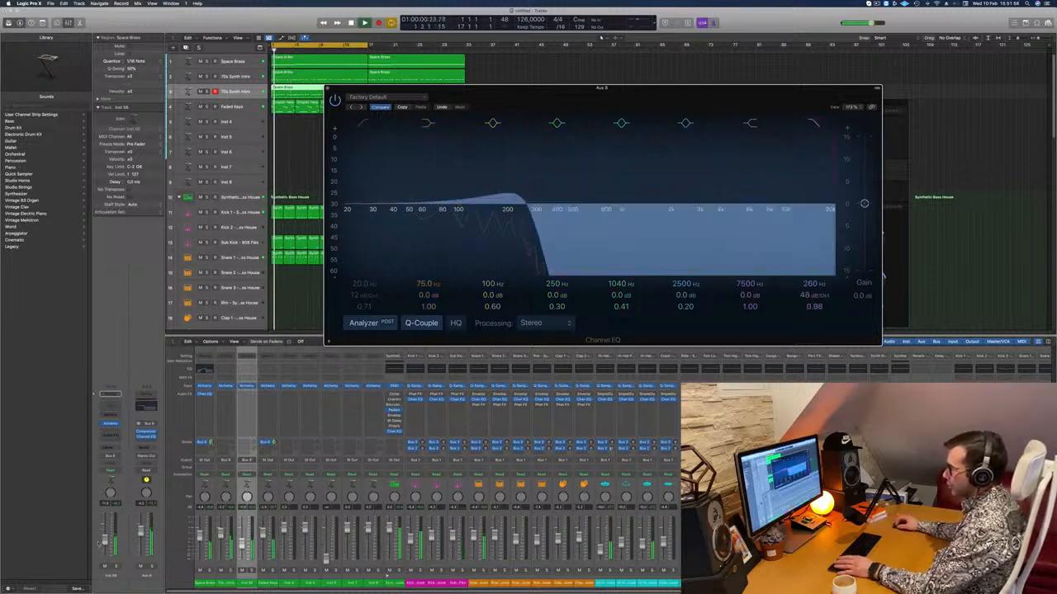
drag(105, 540, 106, 539)
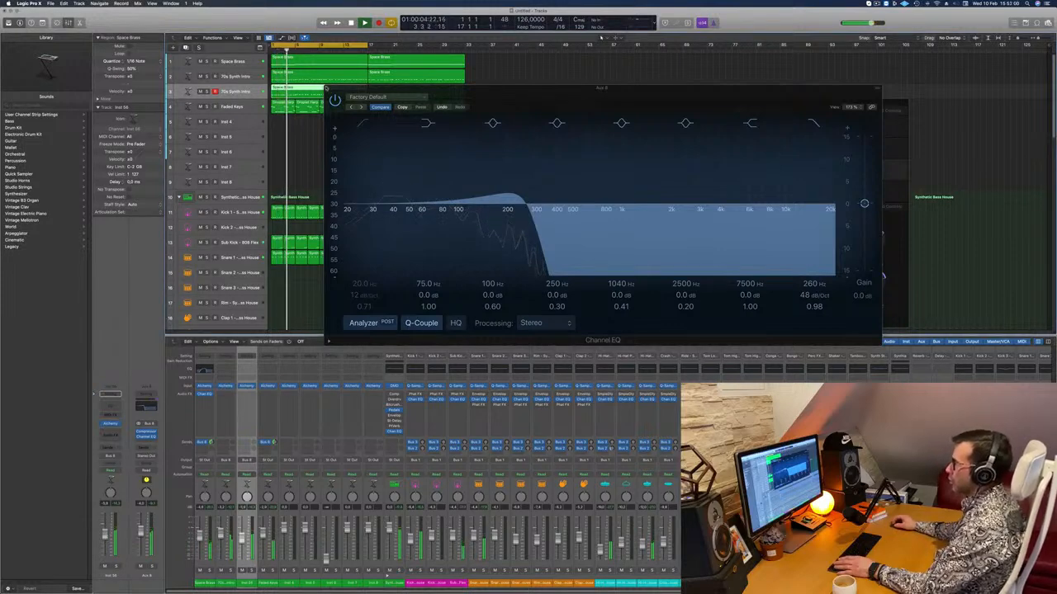
click(327, 87)
Turn off the high cut band in the Space Brass track's Channel EQ and close the EQ window.
click(243, 62)
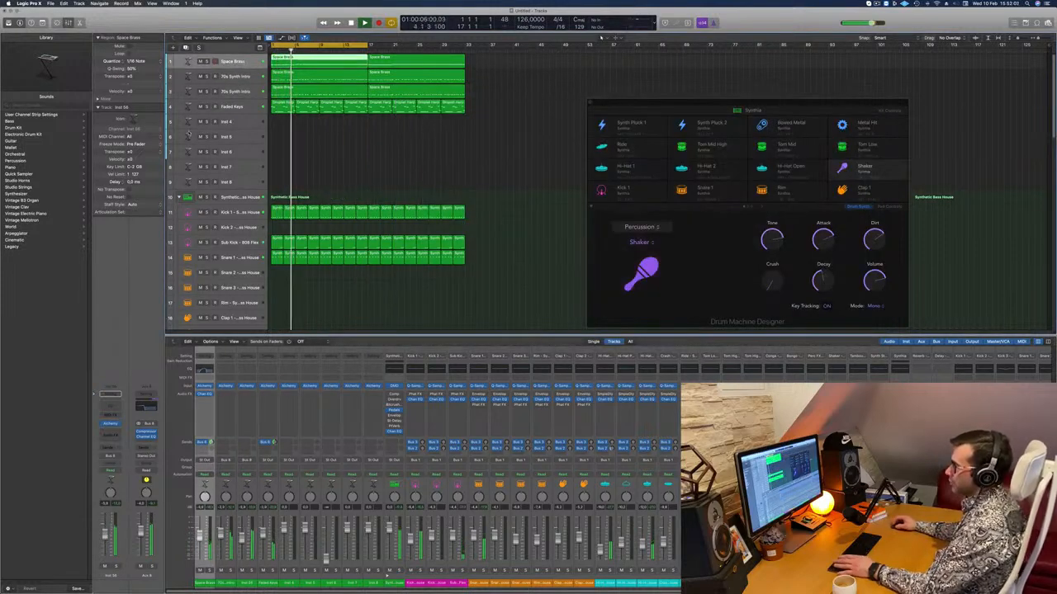
click(114, 410)
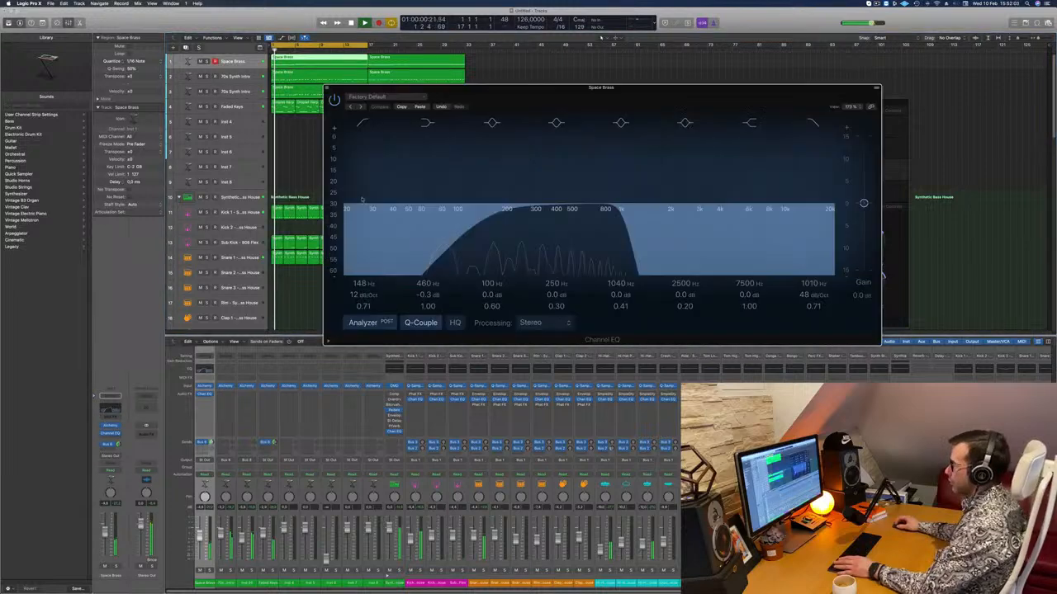
click(814, 122)
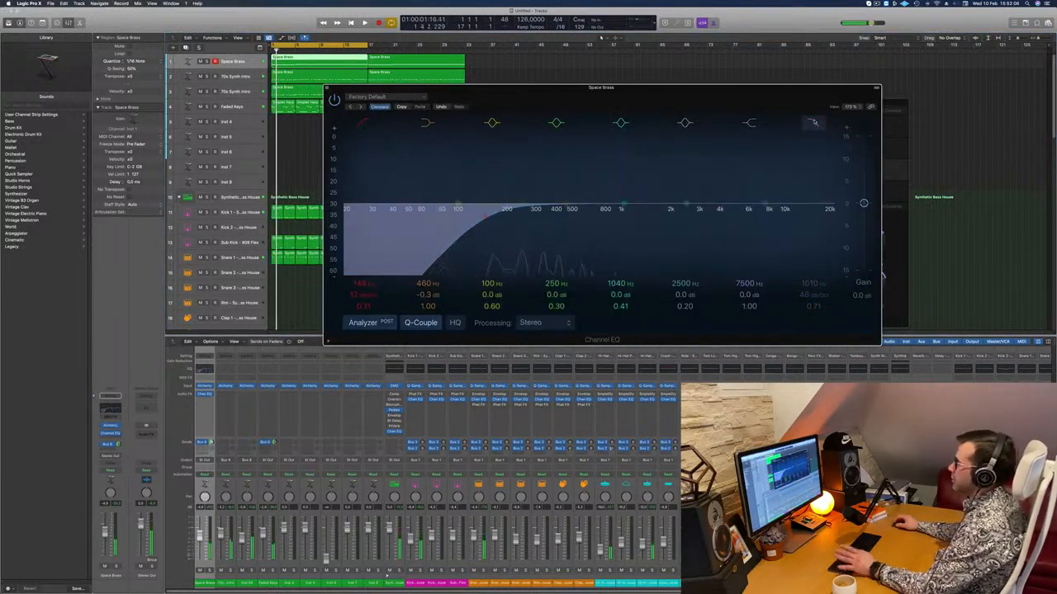
drag(711, 105, 700, 185)
click(397, 174)
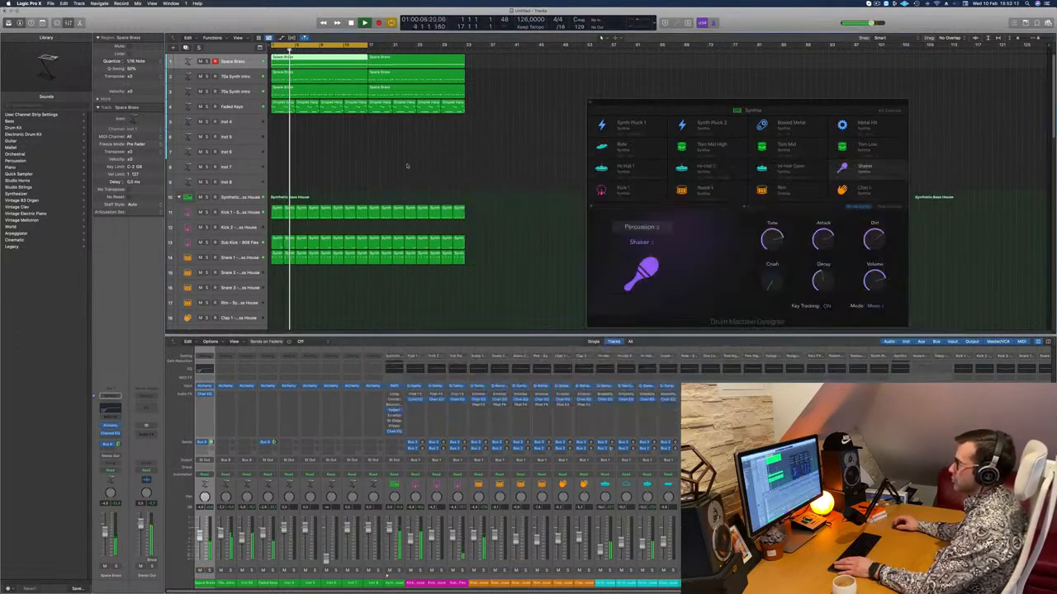
Copy the first Space Brass region onto the empty Inst 4 track and open the copy in the Piano Roll.
scroll(380, 180, up, 5)
scroll(369, 179, down, 3)
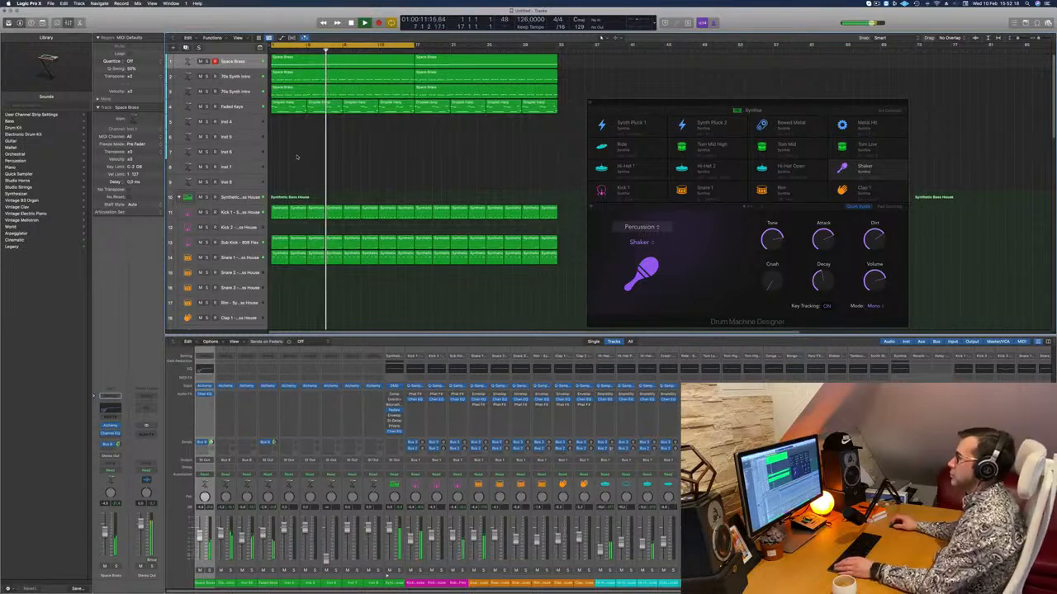
click(286, 65)
drag(285, 65, 286, 124)
double_click(331, 124)
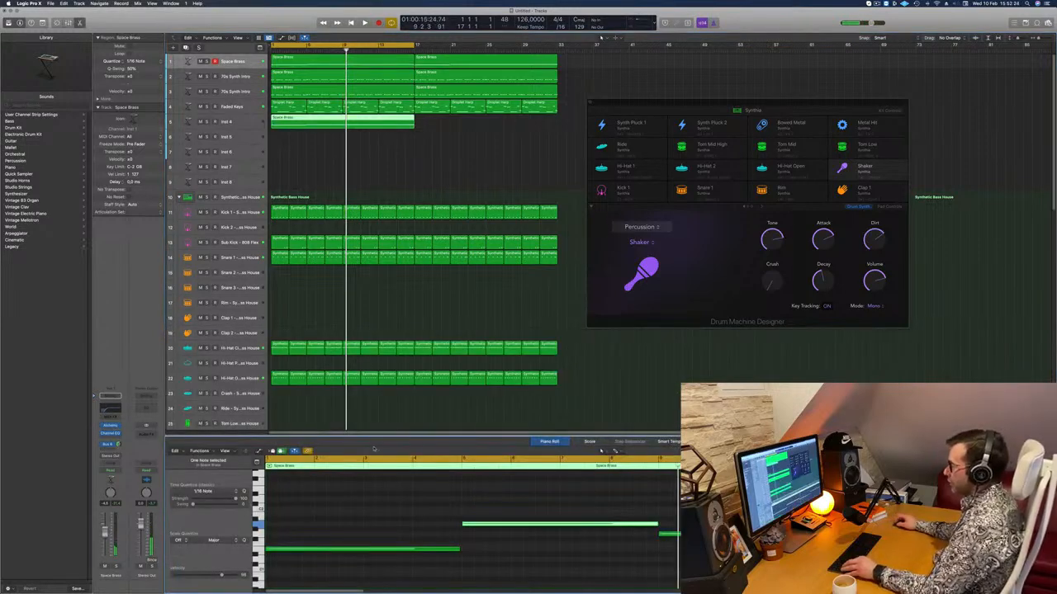
Duplicate all notes of the copied Space Brass region one octave higher.
scroll(359, 552, up, 2)
scroll(359, 551, down, 5)
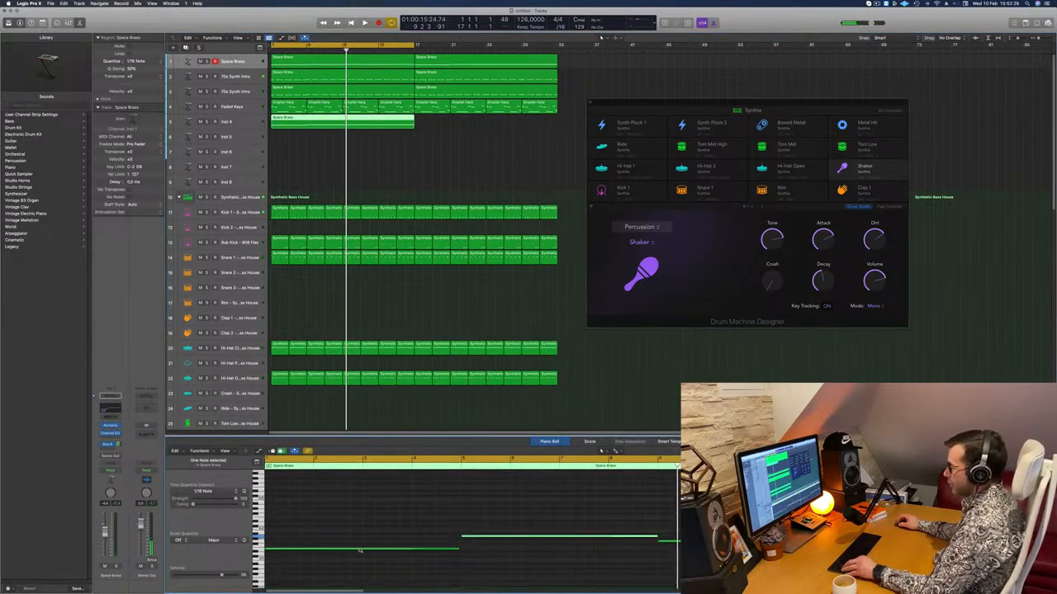
key(super+a)
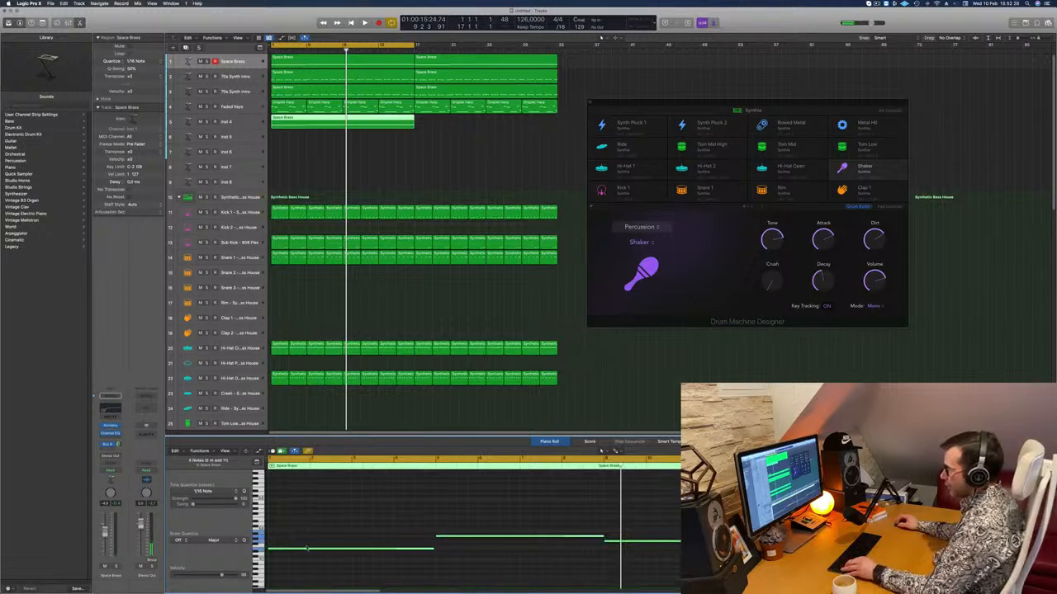
drag(309, 548, 309, 526)
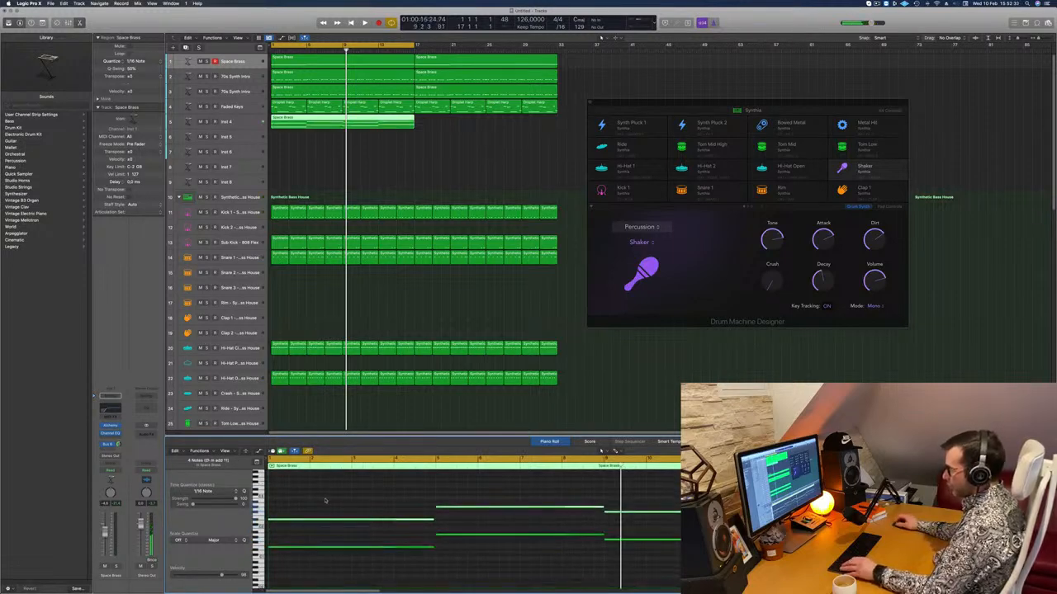
Transpose all notes of the copied Space Brass region up one octave and shorten the sustained chords to short stabs.
key(super+a)
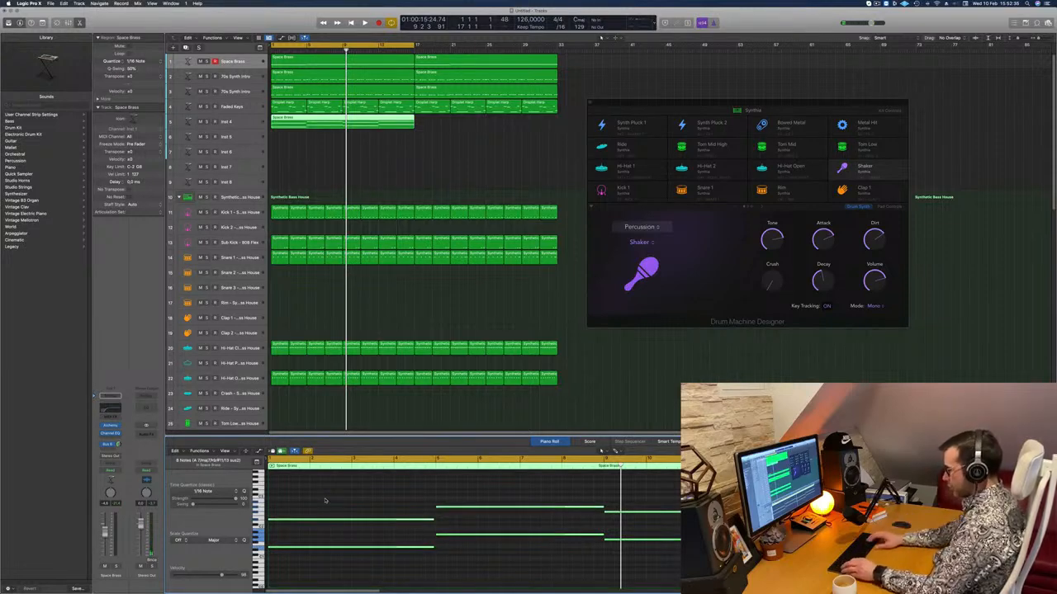
key(shift+alt+Up)
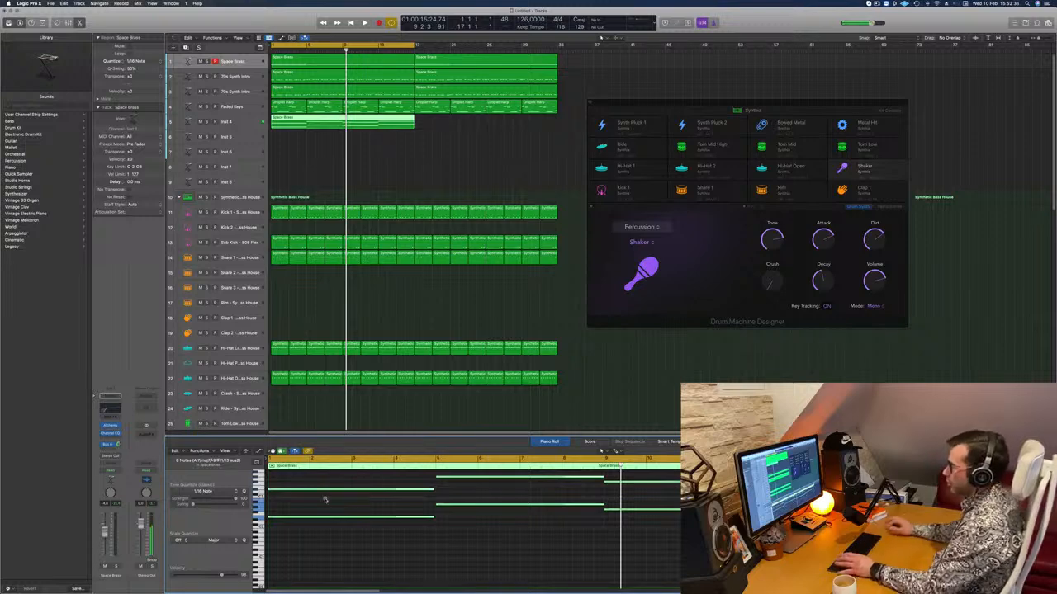
key(super+Left)
scroll(367, 509, up, 1)
drag(359, 477, 760, 544)
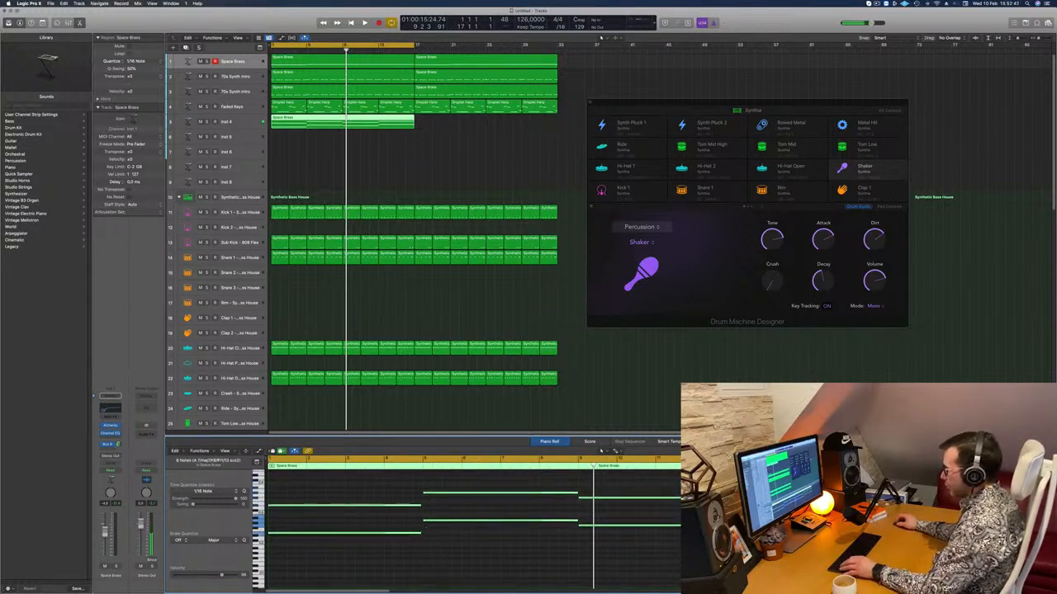
drag(419, 531, 278, 538)
key(super+Right)
scroll(334, 513, left, 3)
key(space)
Open Alchemy on the Inst 4 track, search its presets for "prog" and load Progressive House Pluck.
click(220, 123)
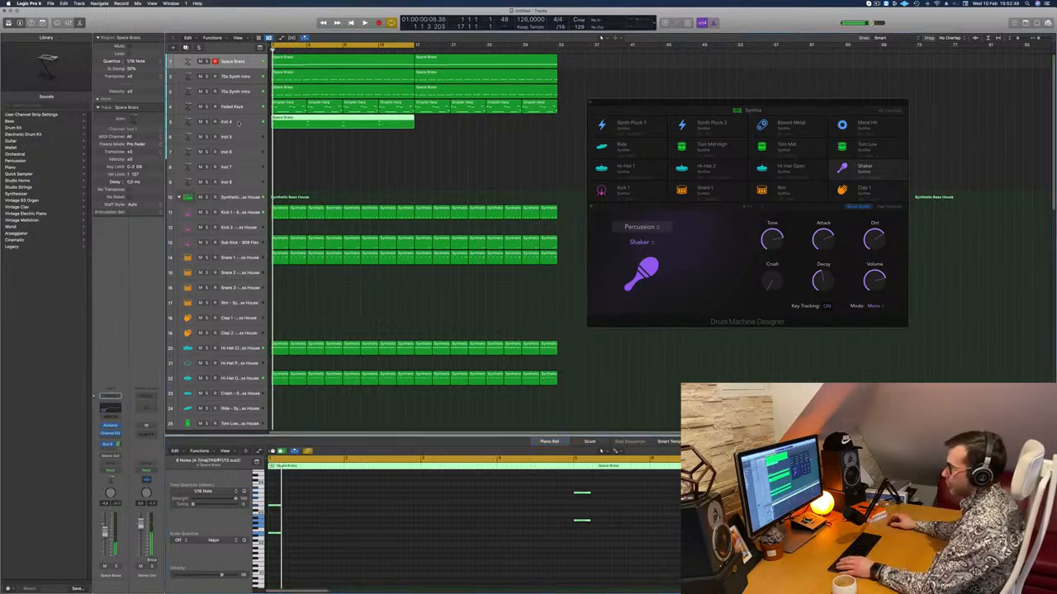
click(110, 431)
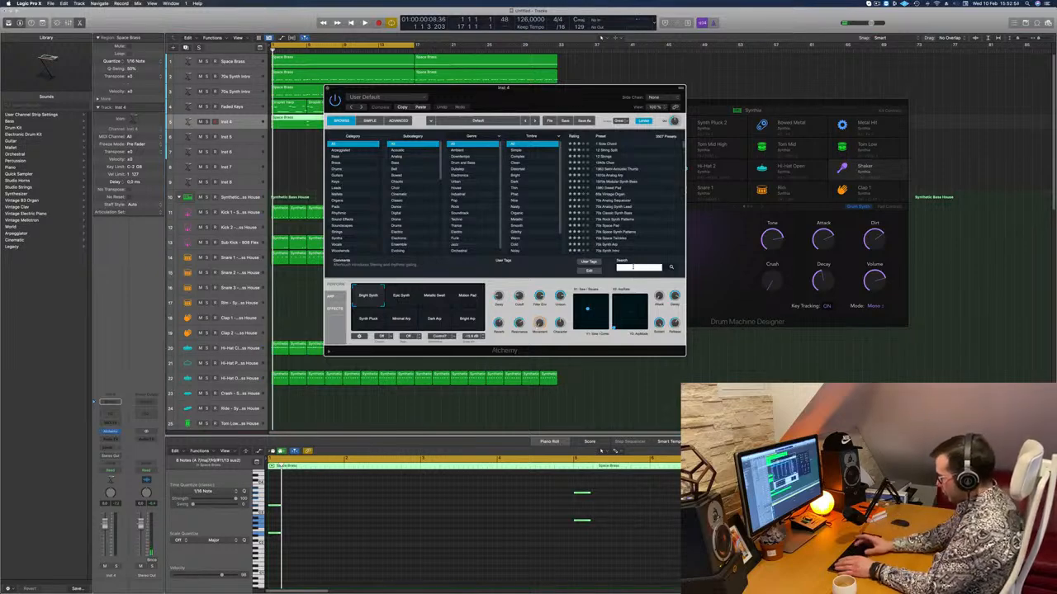
text(prog)
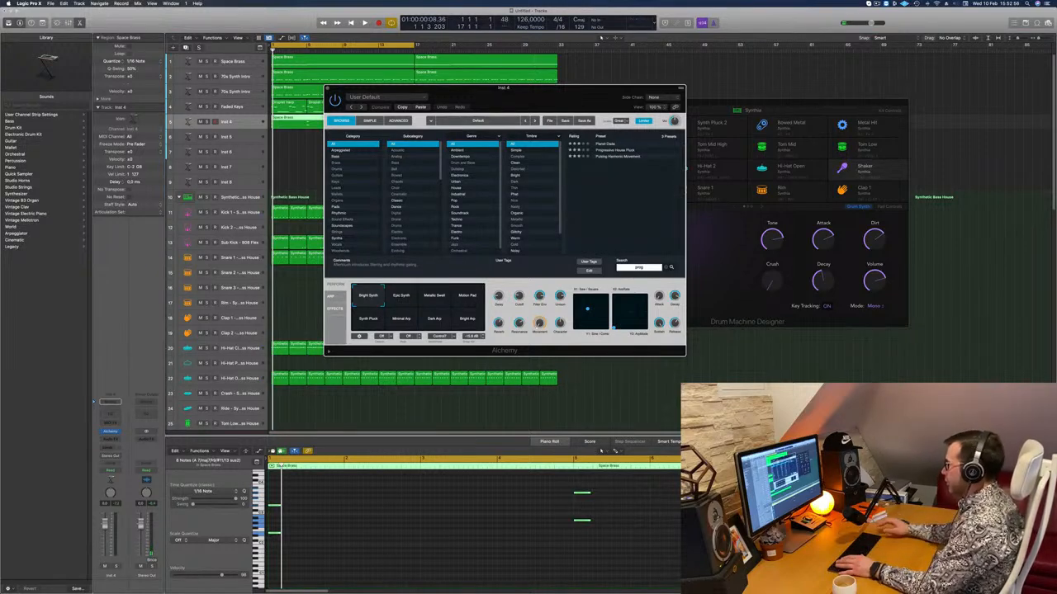
click(617, 151)
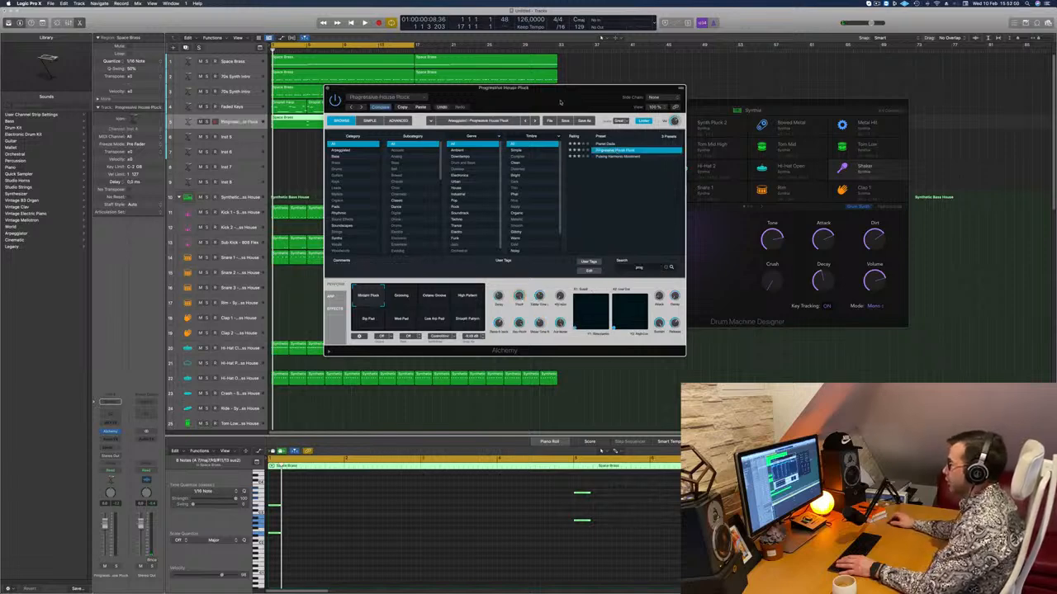
drag(579, 109, 752, 123)
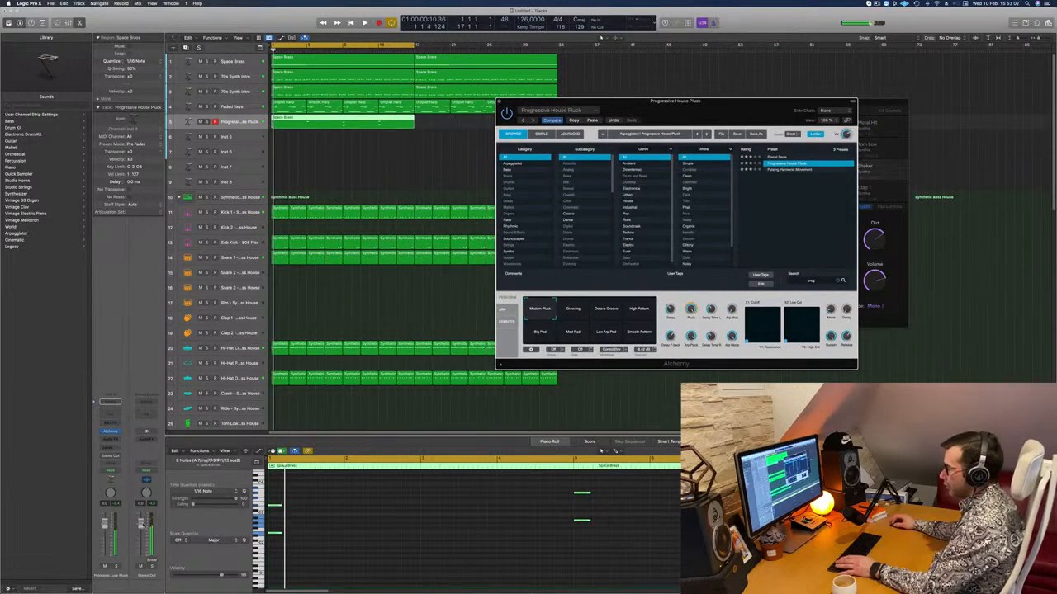
Play back the pluck stabs and shorten all of the region's notes further, to about a sixteenth note.
click(601, 38)
key(space)
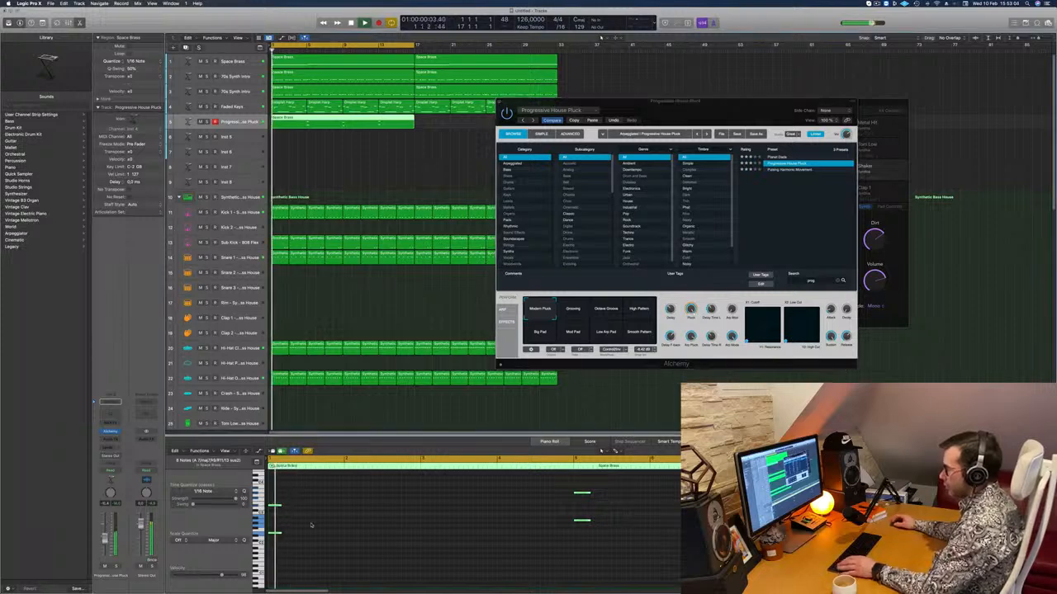
key(space)
key(space)
scroll(297, 517, up, 5)
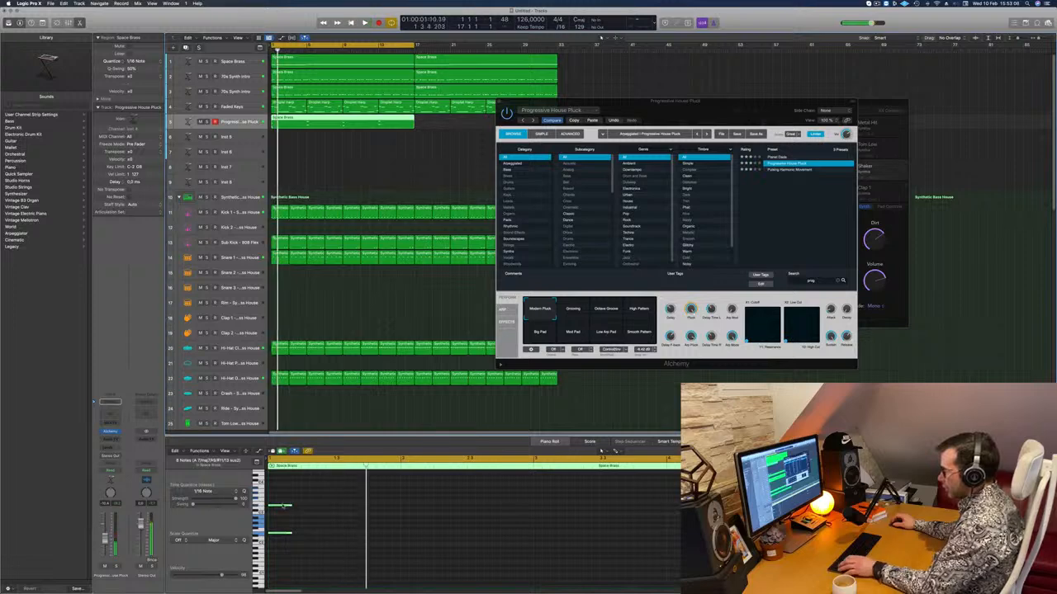
drag(289, 506, 274, 508)
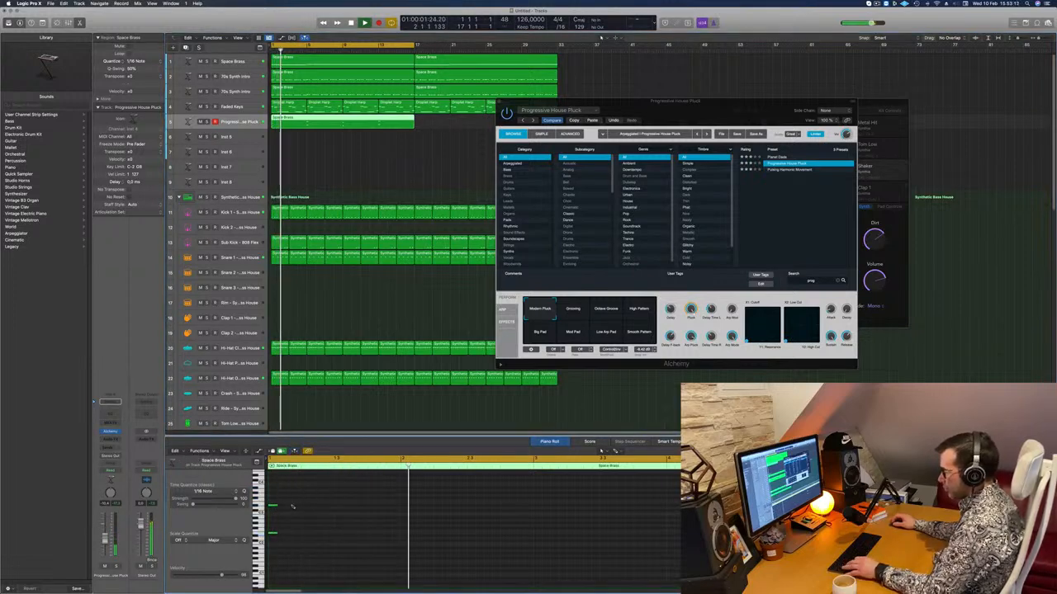
Duplicate the short notes at eighth-note spacing so that every chord starts with a group of four stabs.
drag(273, 506, 291, 511)
key(space)
key(space)
key(space)
key(space)
key(space)
key(space)
drag(275, 510, 311, 510)
key(space)
key(space)
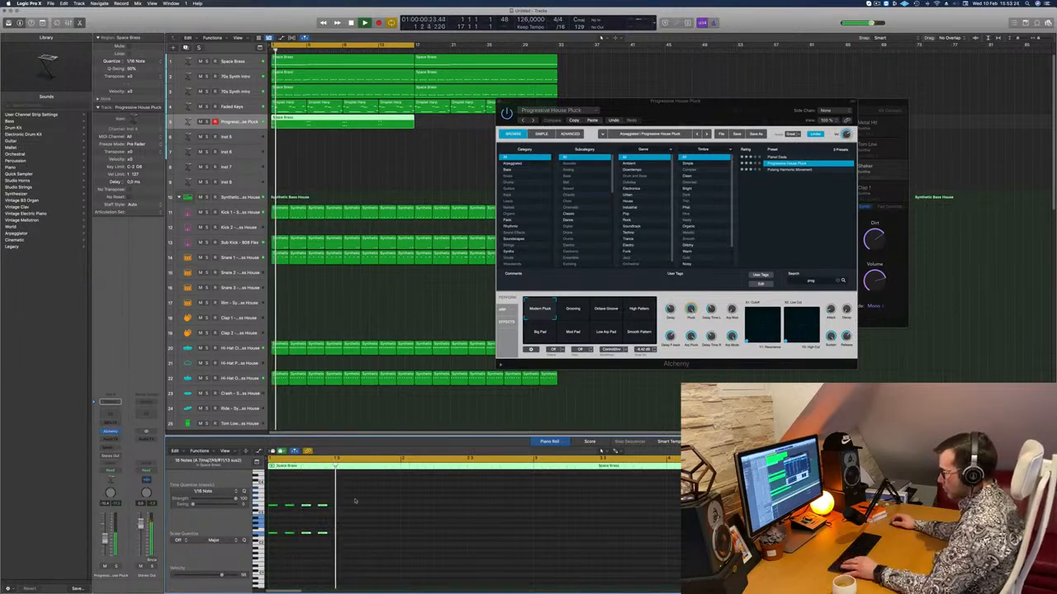
Play back the four-stab pattern over the whole region from the start and select all of its notes.
key(space)
key(super+Left)
key(super+Left)
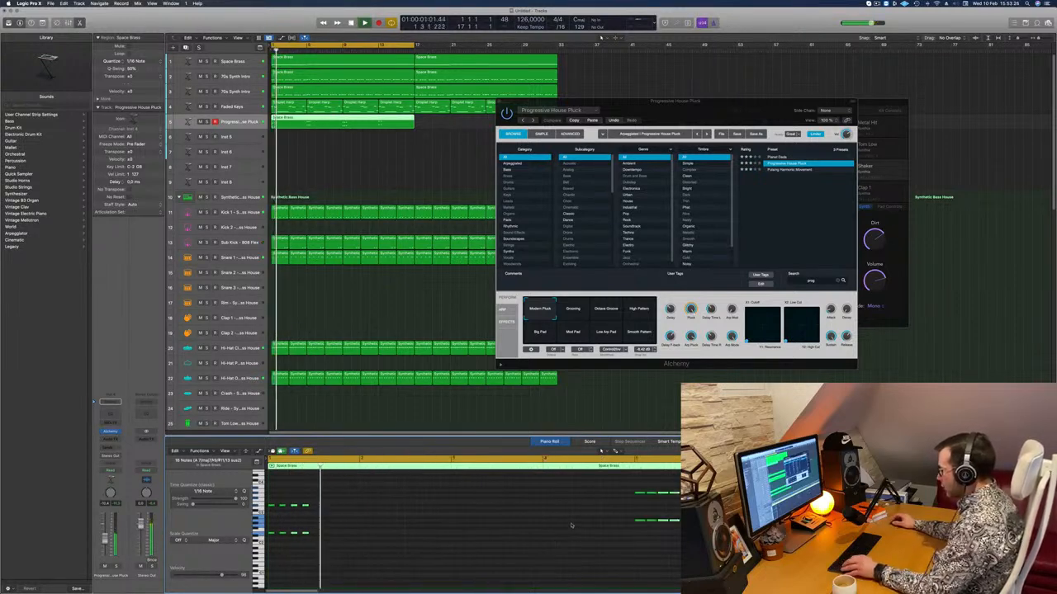
key(super+Left)
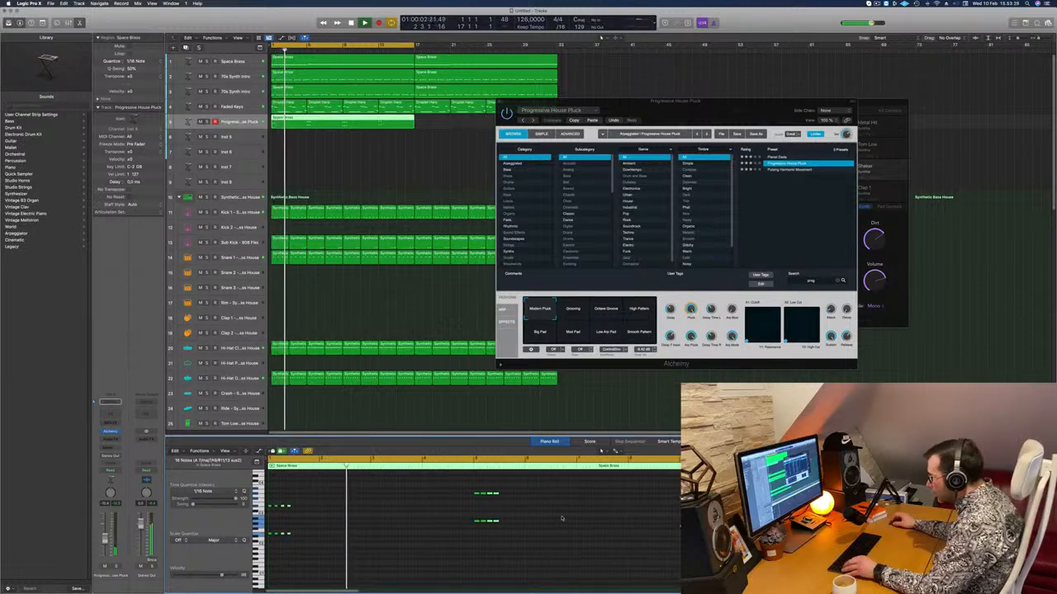
key(space)
key(space)
drag(471, 487, 718, 538)
key(space)
key(space)
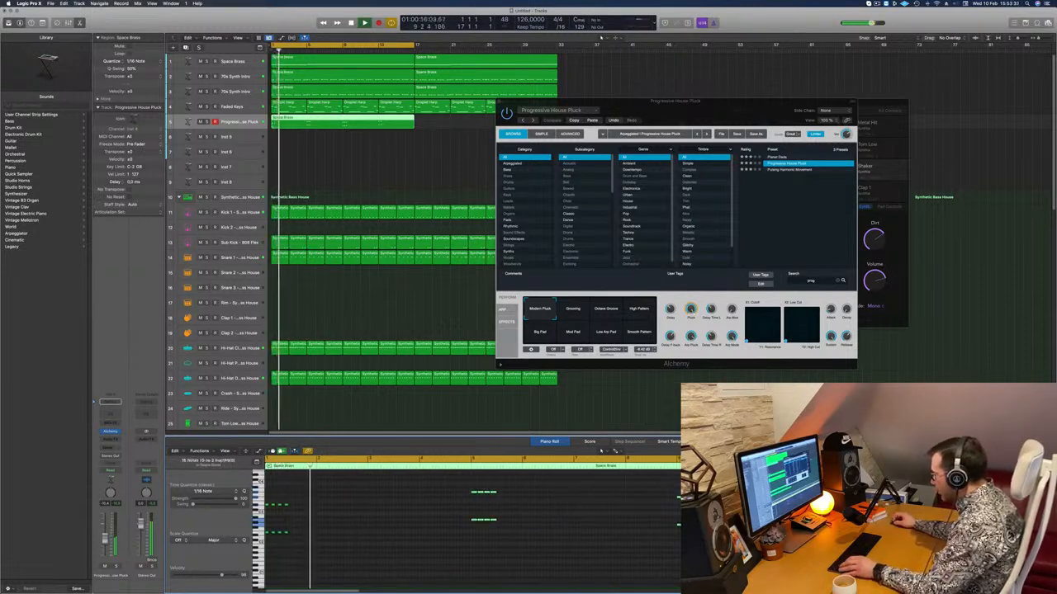
key(space)
key(space)
key(super+a)
key(space)
key(space)
scroll(347, 526, right, 5)
key(space)
key(space)
Listen to the Progressive House Pluck track in solo, turn solo off and play it with the full mix.
key(space)
key(space)
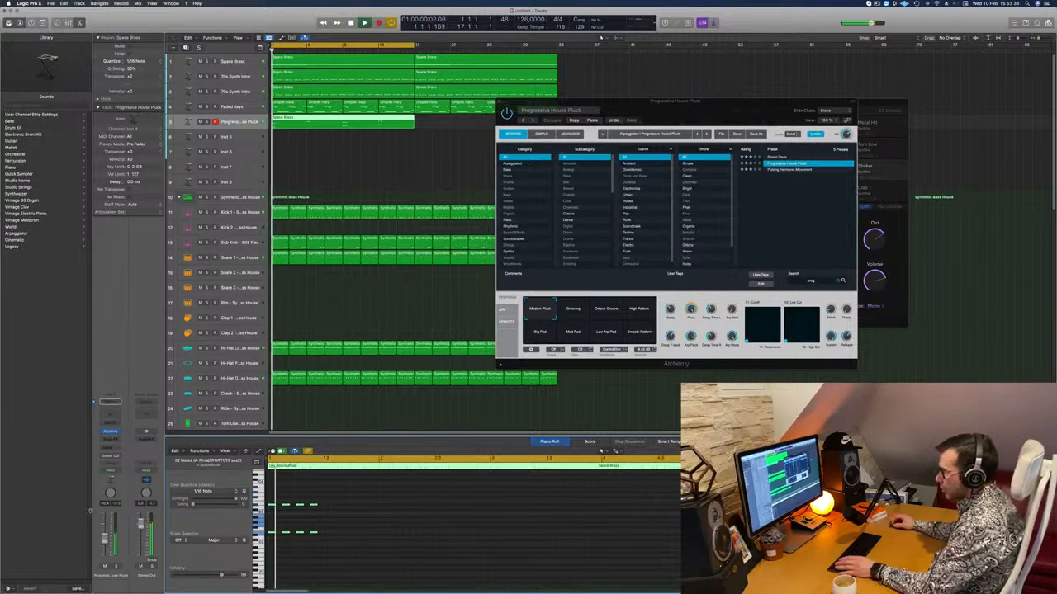
key(space)
click(116, 567)
key(space)
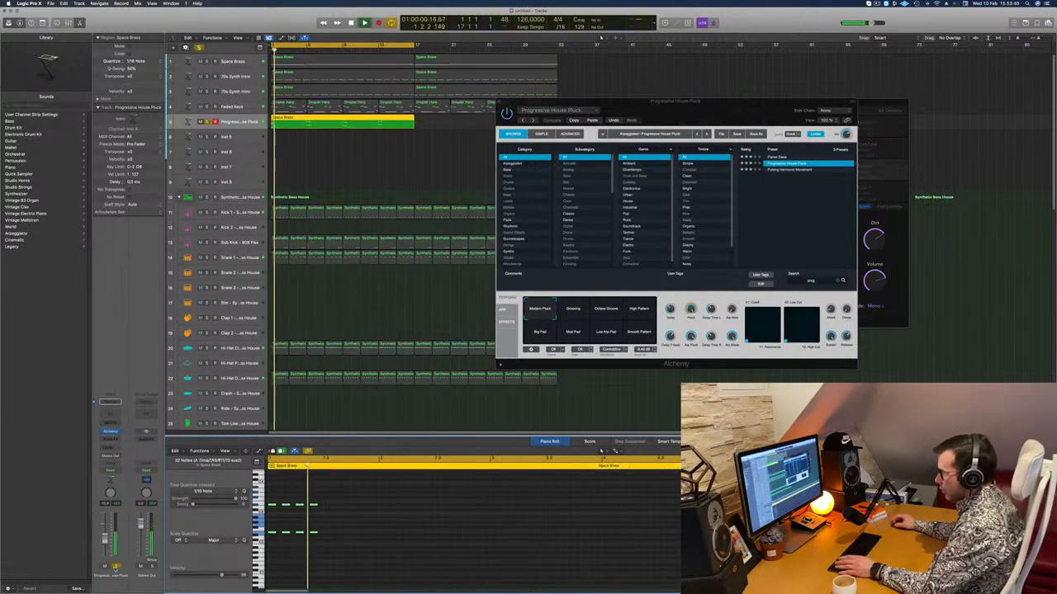
key(space)
click(116, 568)
Audition the Progressive House Pluck snapshots, from Grooving and Octave Groove to Smooth Pattern, and return to Modern Pluck.
key(space)
key(space)
click(575, 310)
key(space)
click(615, 313)
key(space)
key(space)
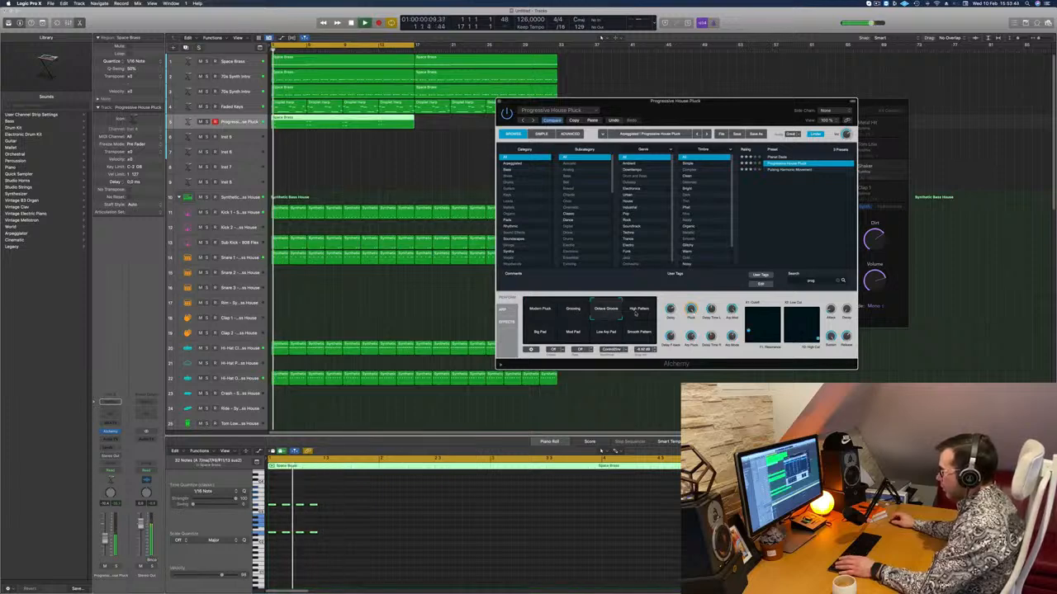
Play the Modern Pluck sound in the mix, and solo the Progressive House Pluck track to hear it alone.
key(space)
key(space)
click(555, 331)
key(space)
click(571, 333)
click(606, 333)
click(640, 333)
click(539, 308)
key(space)
key(space)
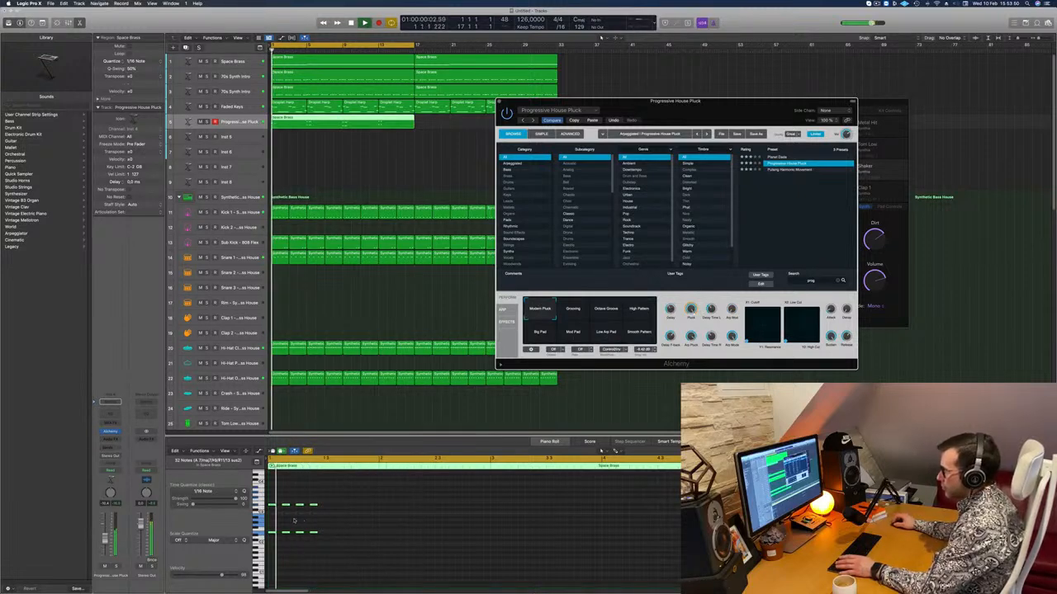
key(space)
key(space)
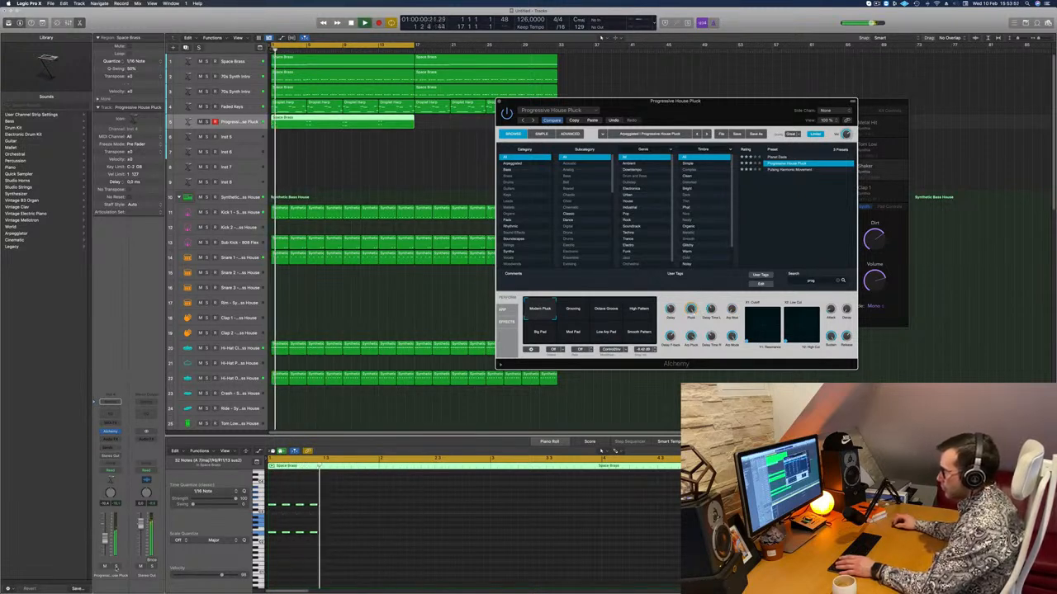
key(ctrl+s)
key(space)
key(space)
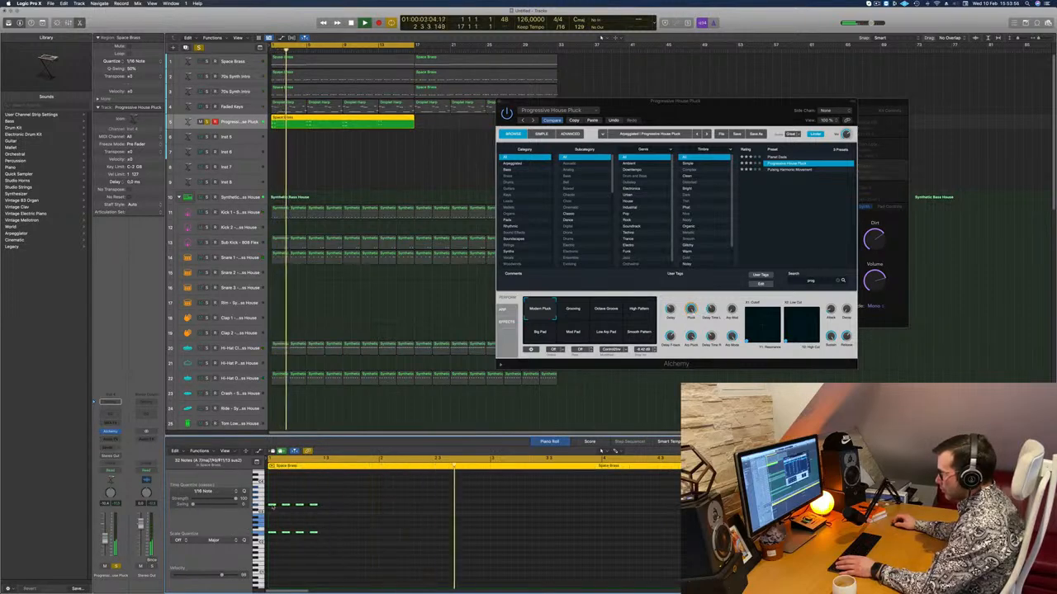
Transpose the upper notes of all pluck chords up one semitone, and play the region from the start with solo off.
drag(273, 533, 654, 482)
scroll(339, 518, left, 5)
scroll(339, 518, left, 3)
key(alt+Up)
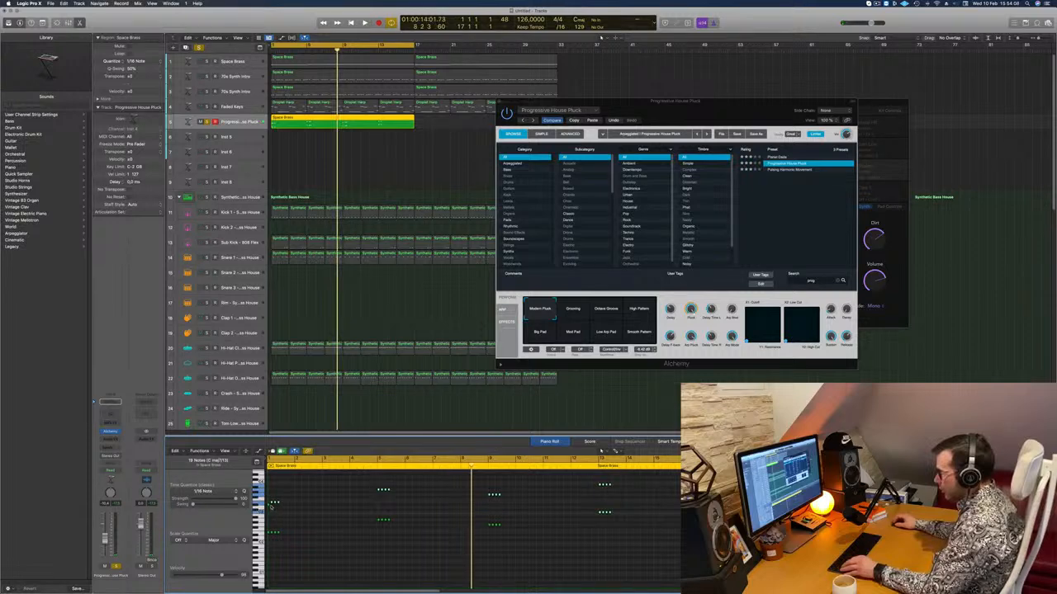
key(Return)
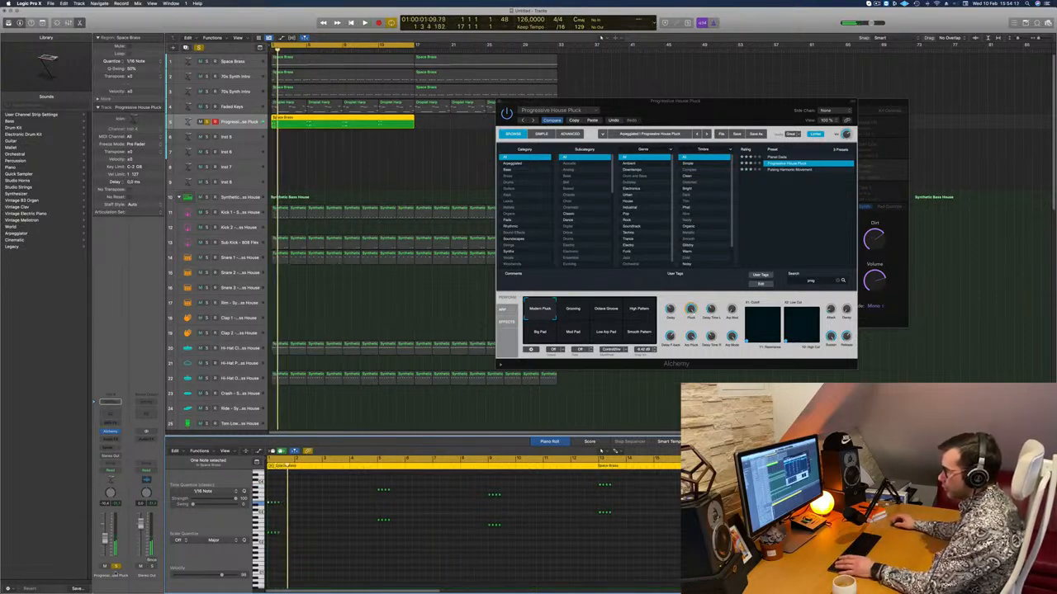
click(115, 566)
key(space)
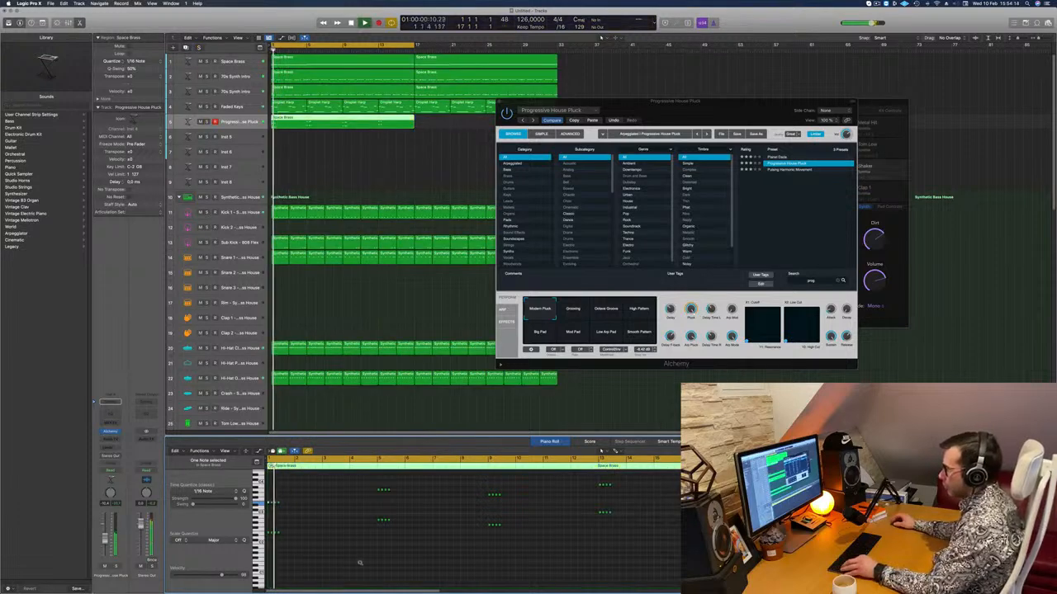
scroll(359, 562, up, 3)
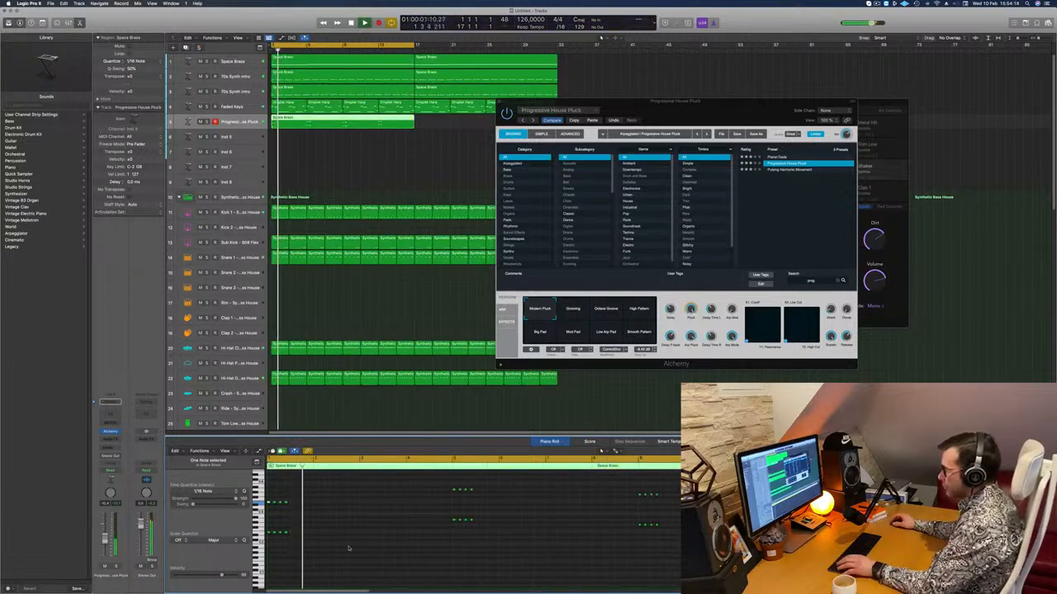
Duplicate the groups of four stabs until continuous eighth-note repeats fill all four bars of each chord.
key(Return)
scroll(344, 523, up, 3)
key(space)
scroll(330, 529, up, 3)
scroll(289, 514, up, 2)
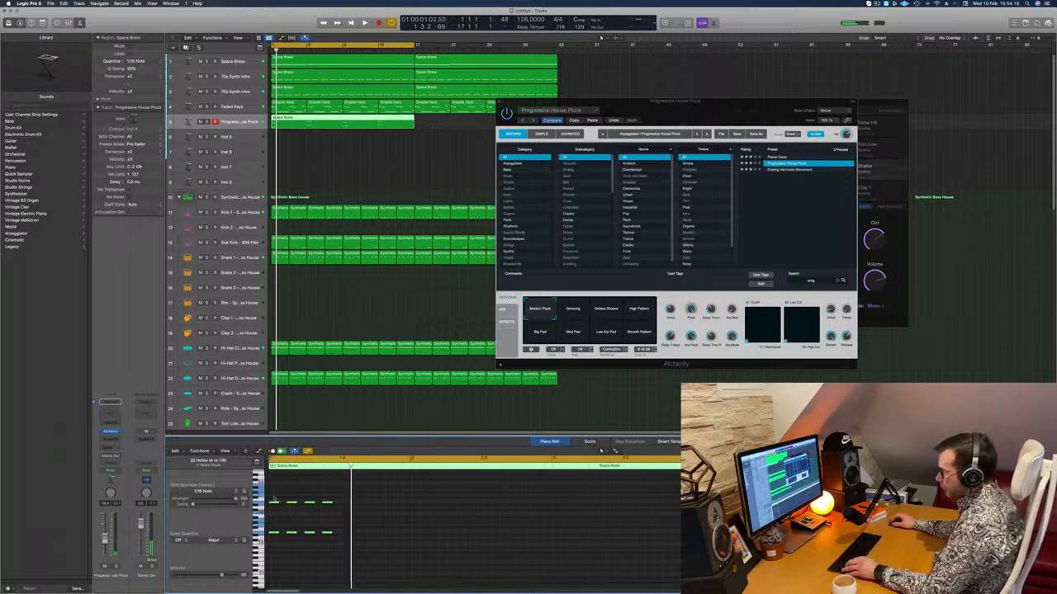
drag(272, 503, 345, 503)
scroll(345, 504, down, 2)
scroll(345, 504, down, 1)
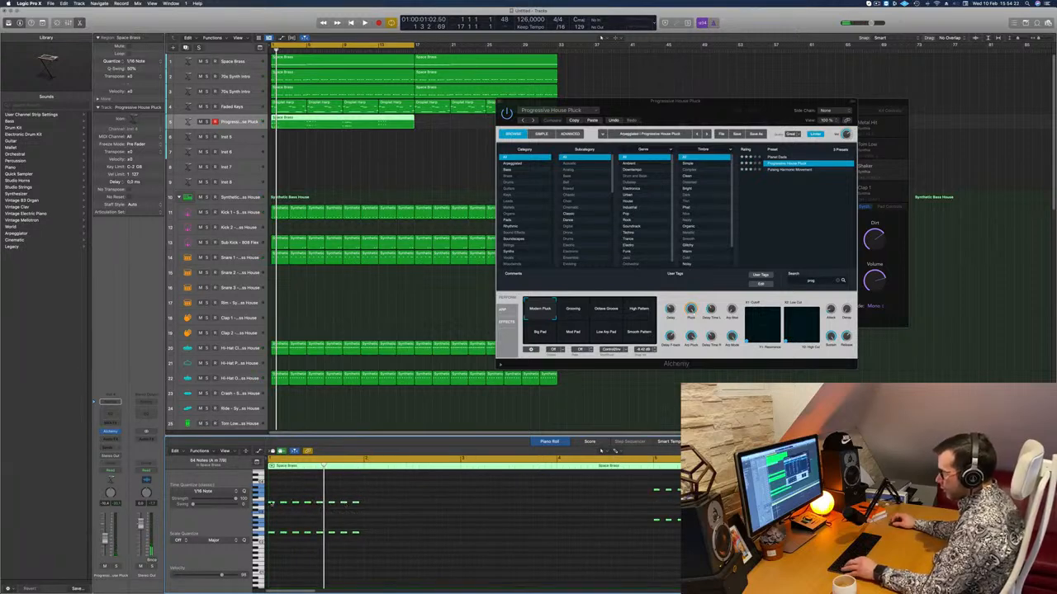
drag(272, 503, 562, 506)
Play back the filled pluck pattern in the full mix and close the Alchemy window.
drag(720, 109, 712, 114)
key(space)
drag(621, 130, 600, 182)
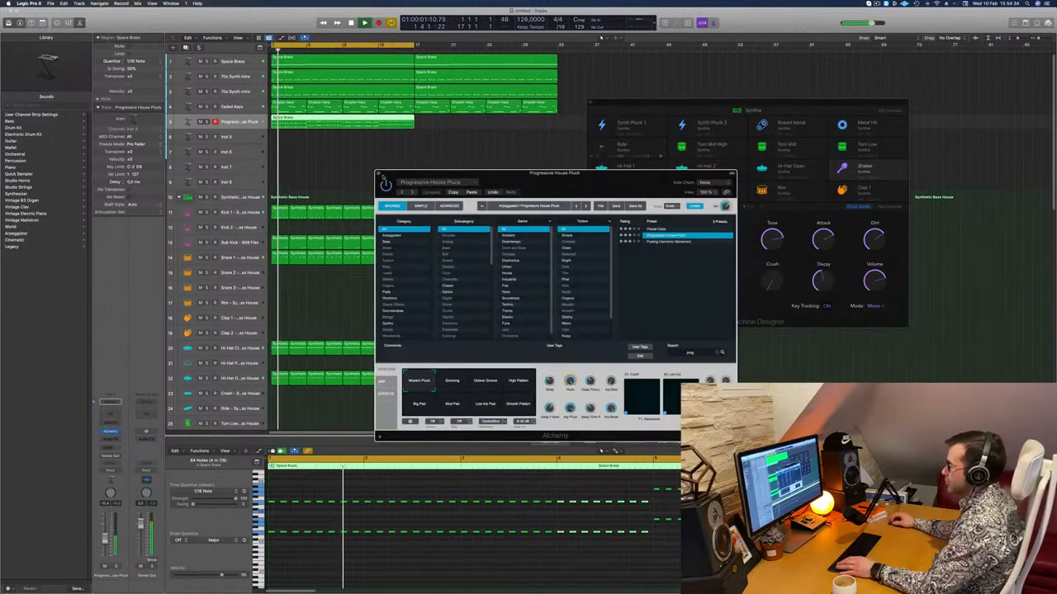
click(378, 174)
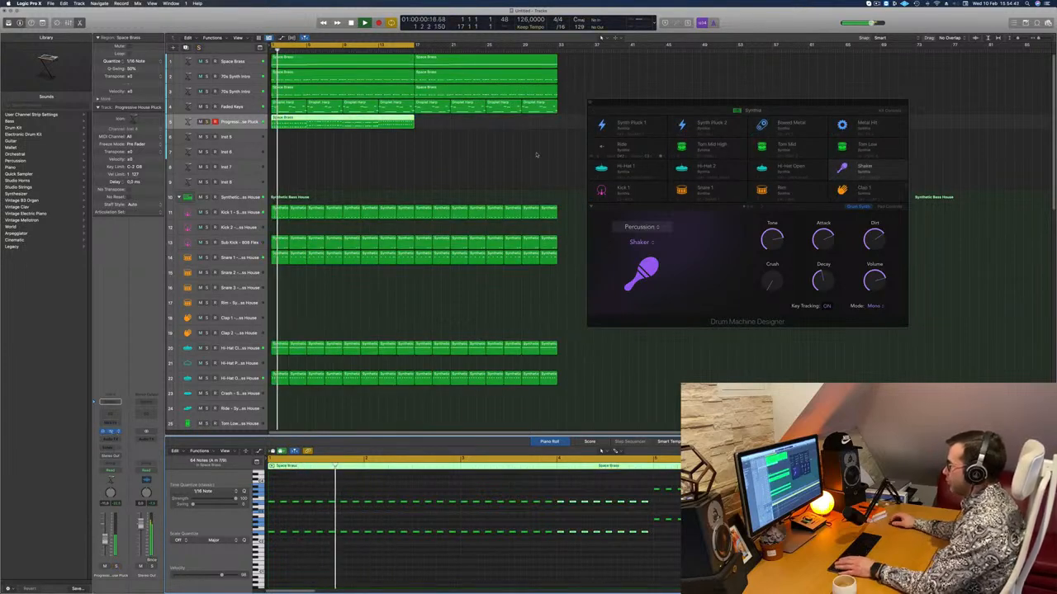
Audition Alchemy's Grooving, Octave Groove, High Pattern and Smooth Pattern snapshots during playback, soloing the track briefly to compare.
drag(568, 178, 606, 142)
click(479, 348)
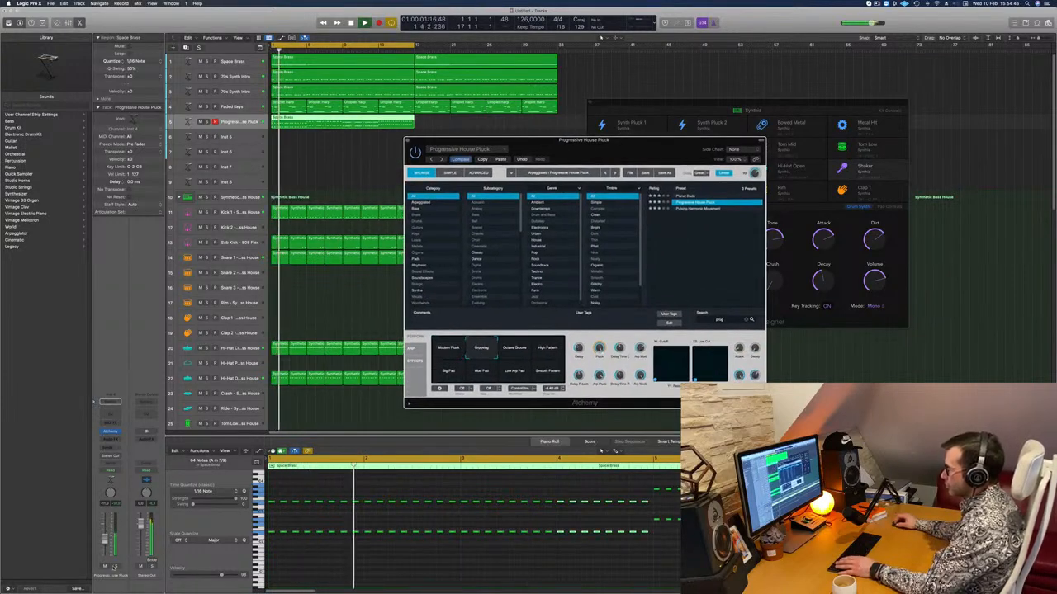
key(s)
key(s)
click(514, 347)
drag(640, 160, 570, 133)
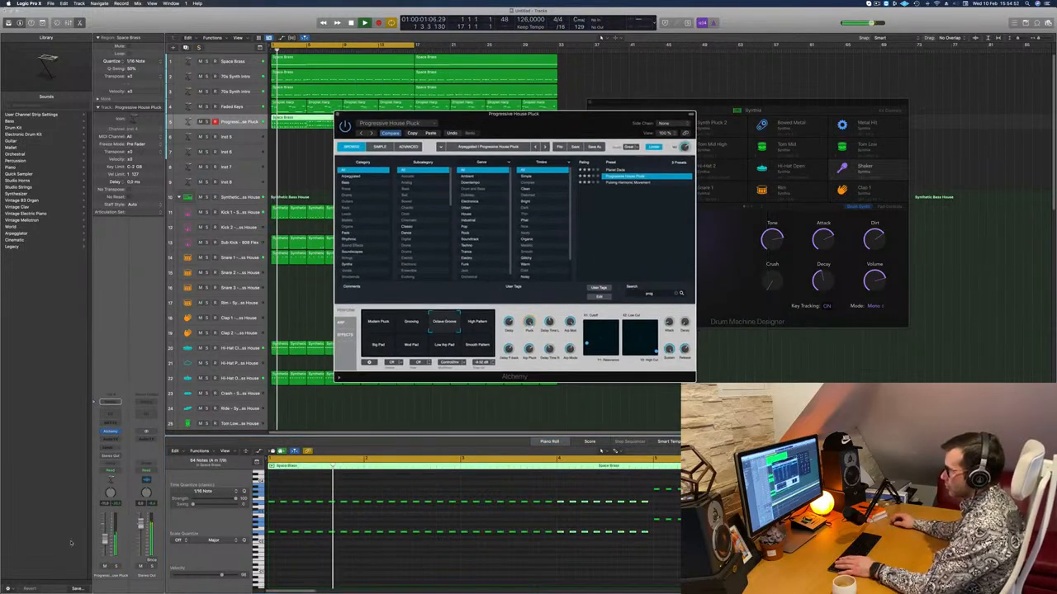
click(117, 567)
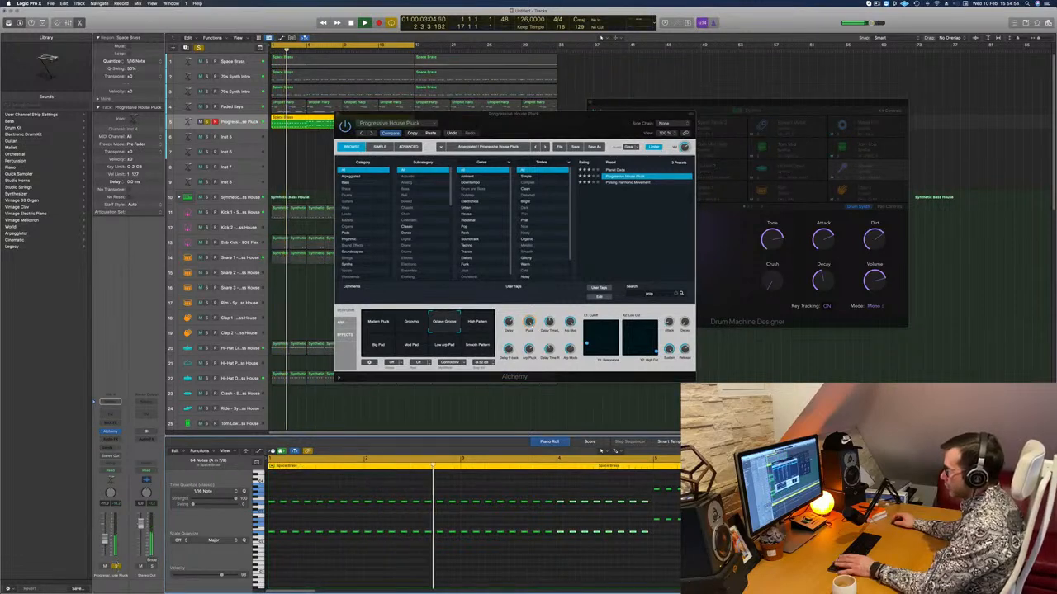
click(116, 568)
click(475, 321)
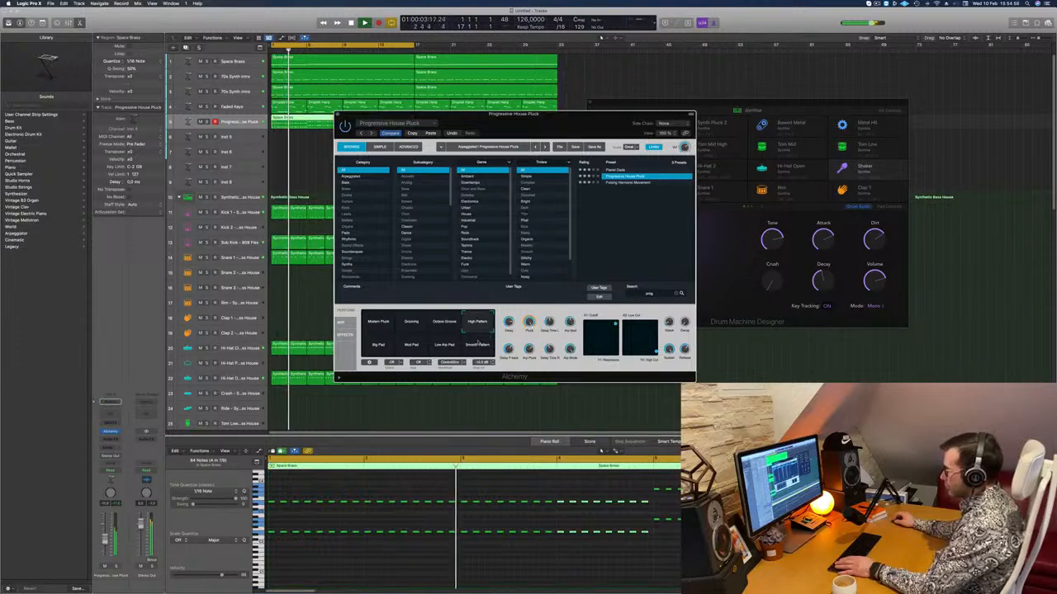
click(484, 339)
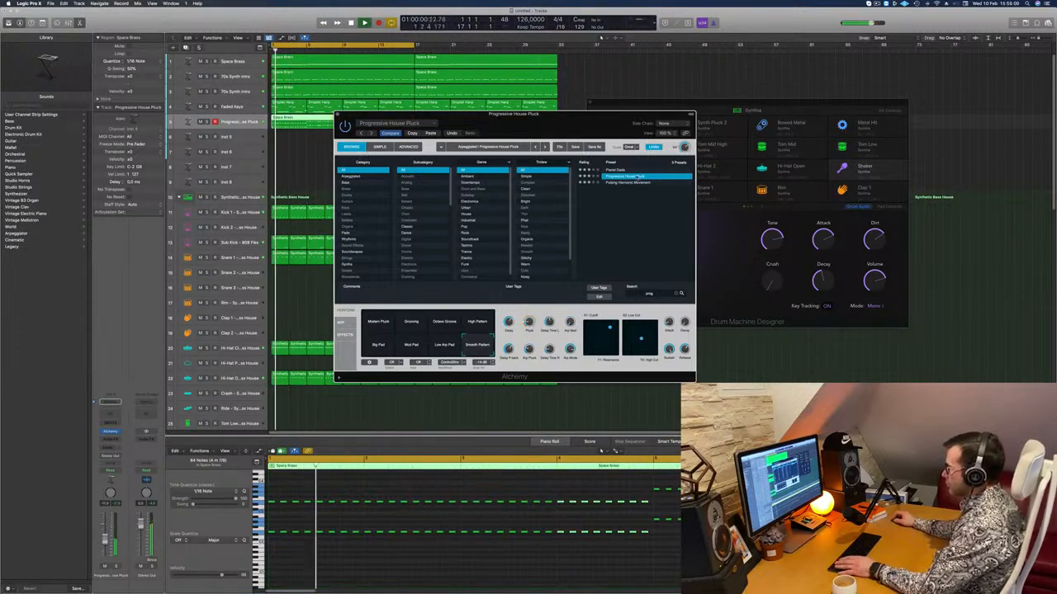
Audition Alchemy's Pulsing Harmonic Movement preset, then load Planet Dada and adjust the track's volume.
click(630, 182)
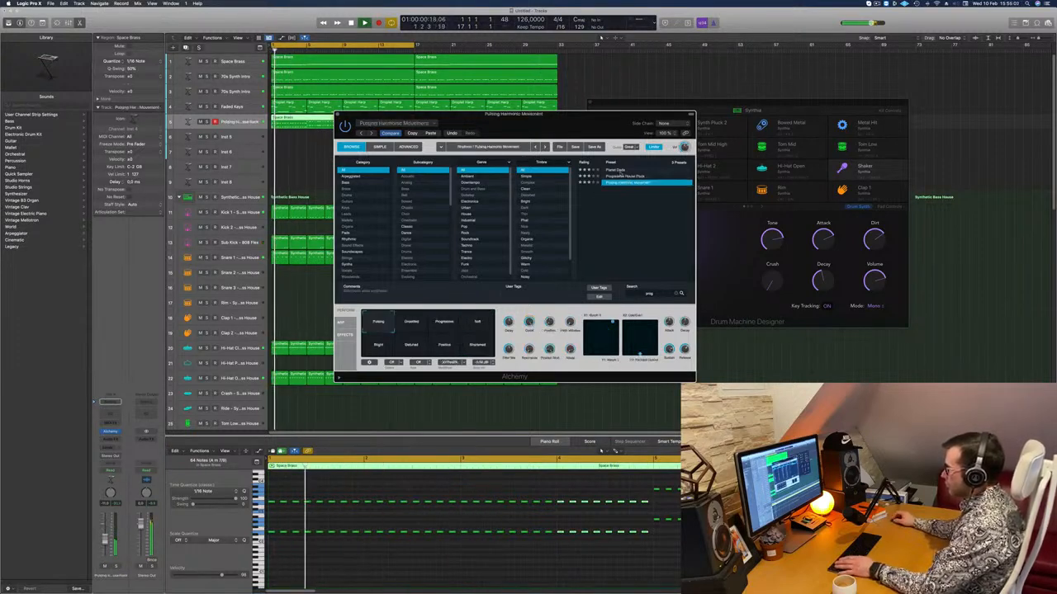
click(618, 170)
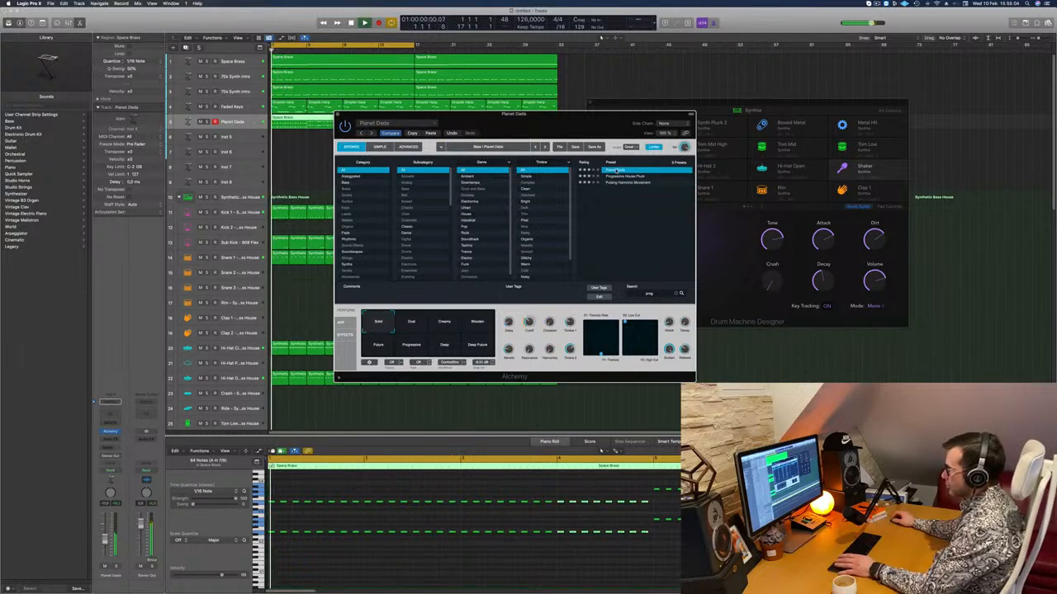
drag(533, 128, 590, 116)
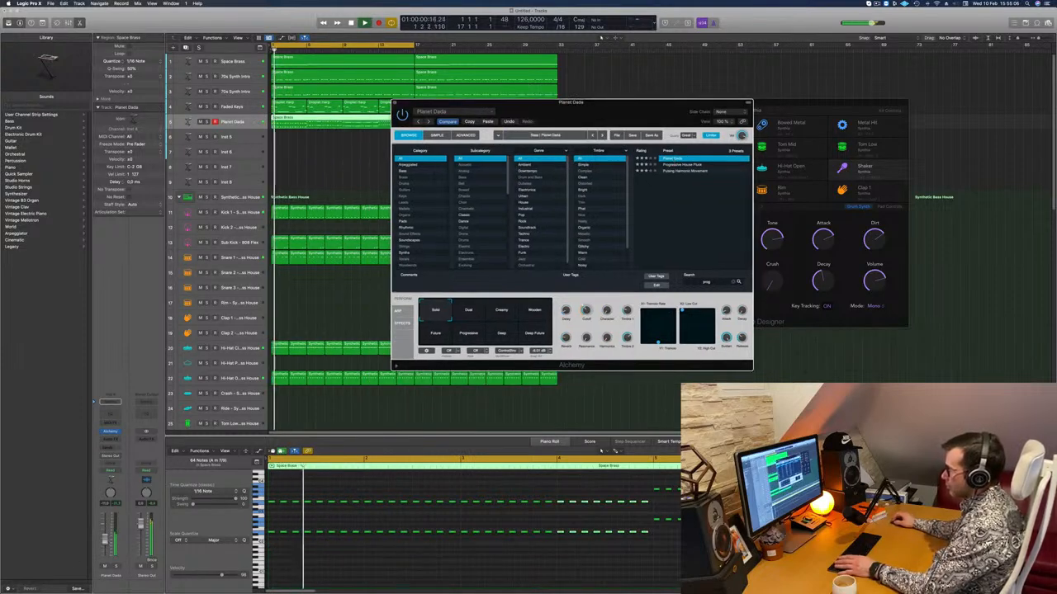
click(106, 539)
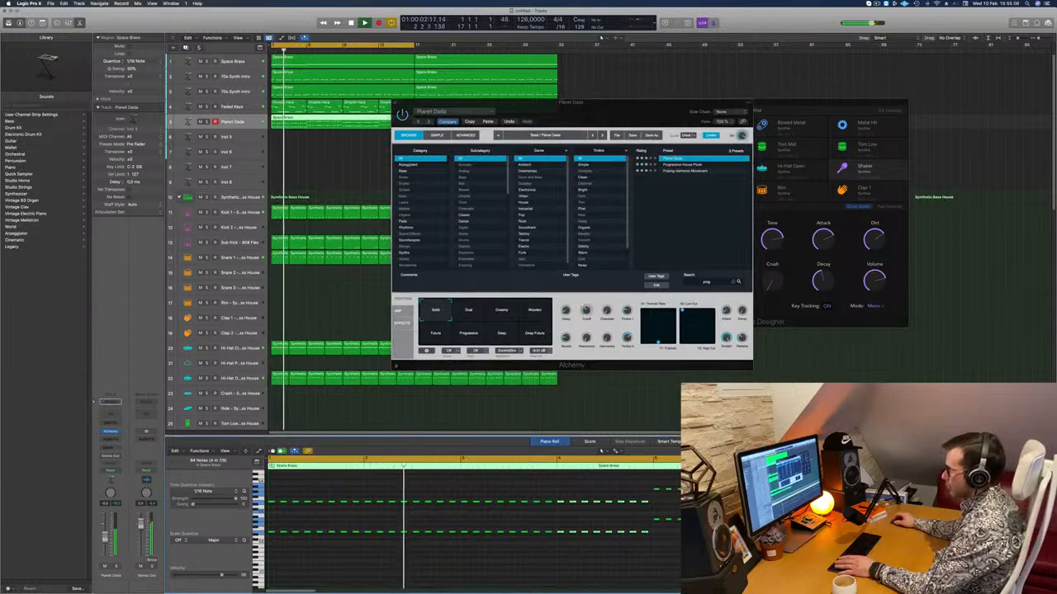
Compare Planet Dada's Solid, Creamy, Wooden, Future, Progressive, Deep and Deep Future snapshots during playback, and settle on Dual.
drag(633, 118, 575, 176)
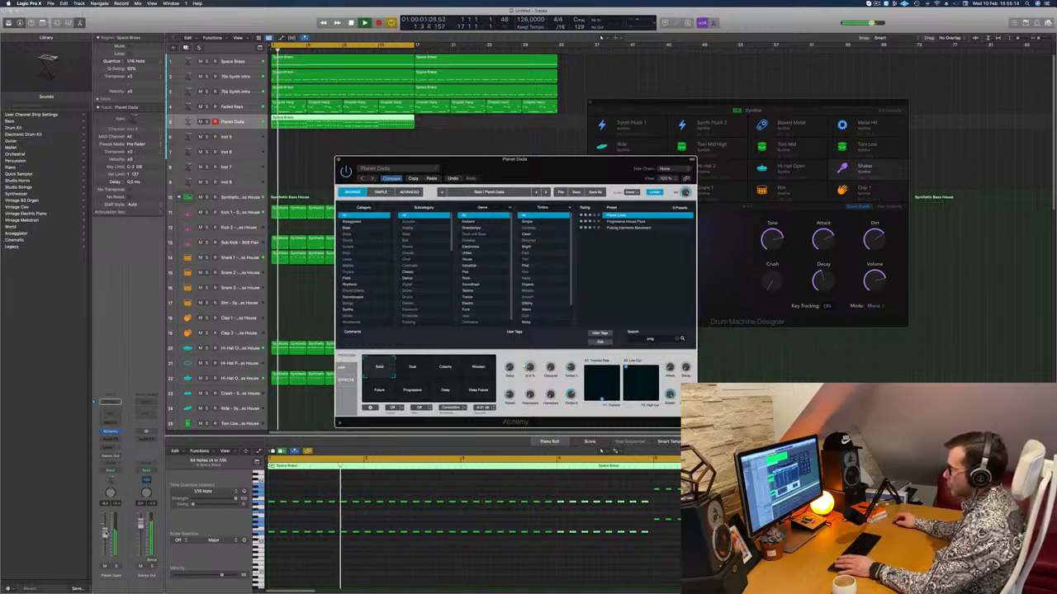
drag(396, 165, 405, 180)
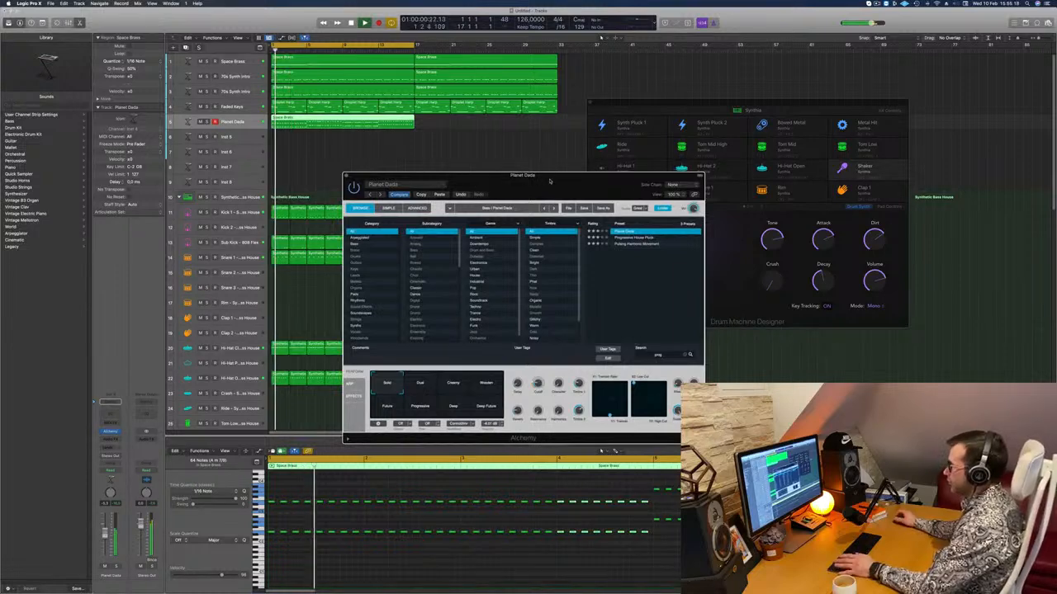
drag(549, 181, 543, 181)
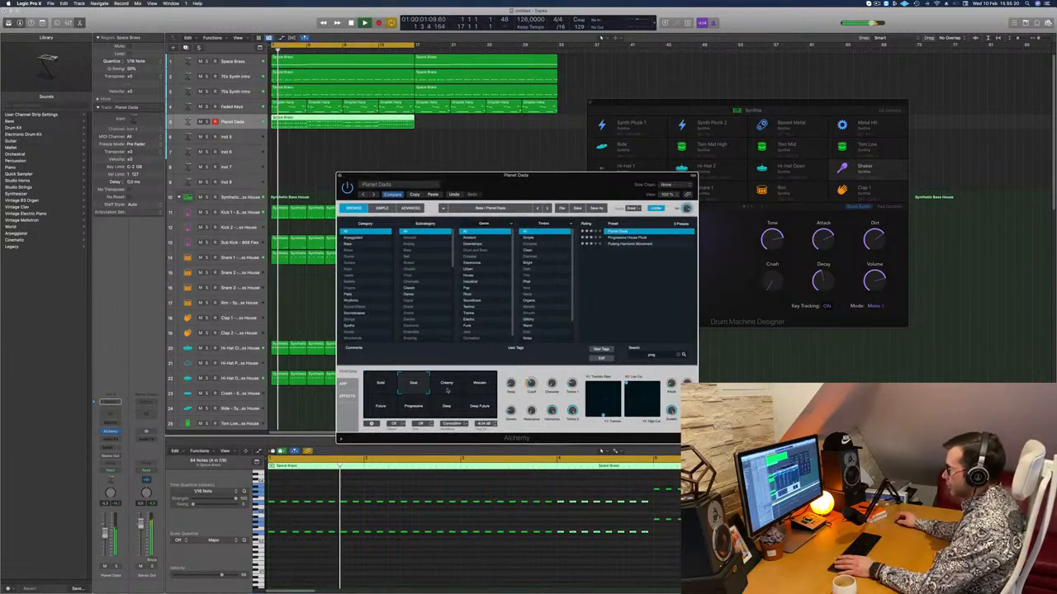
click(512, 557)
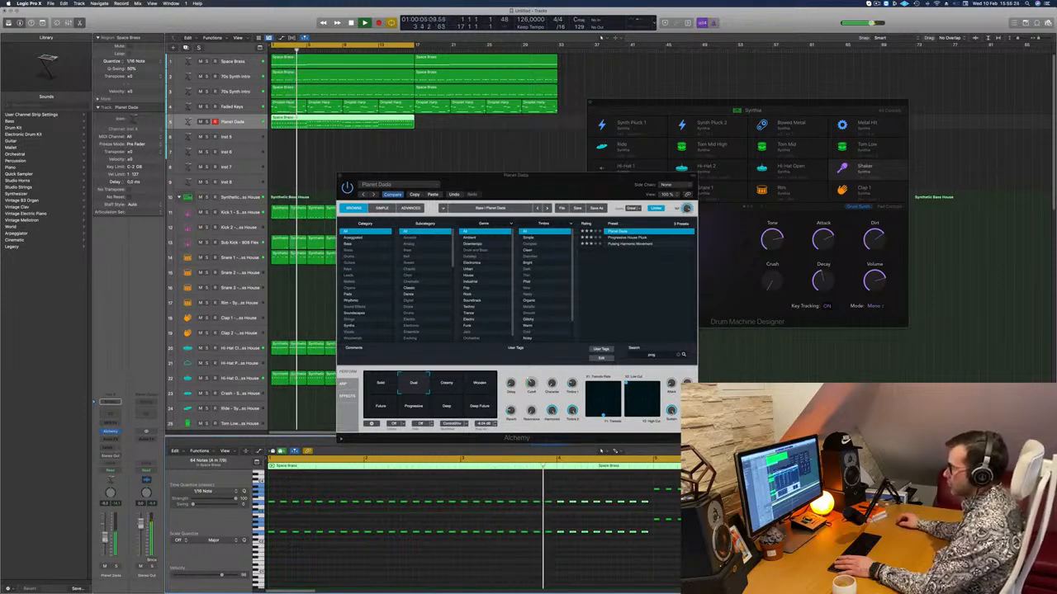
click(463, 389)
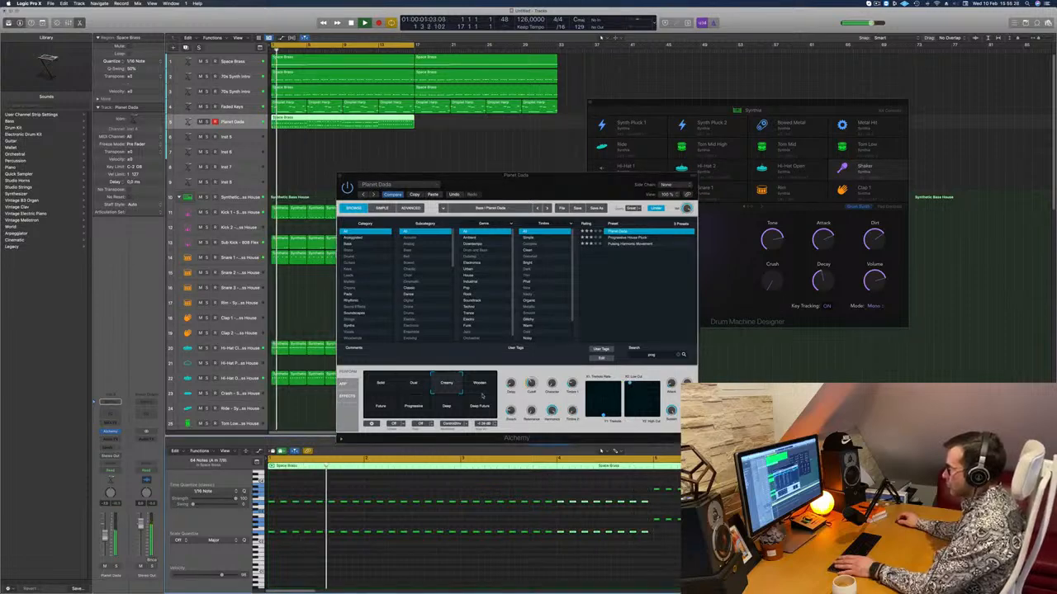
click(482, 386)
click(379, 407)
click(433, 408)
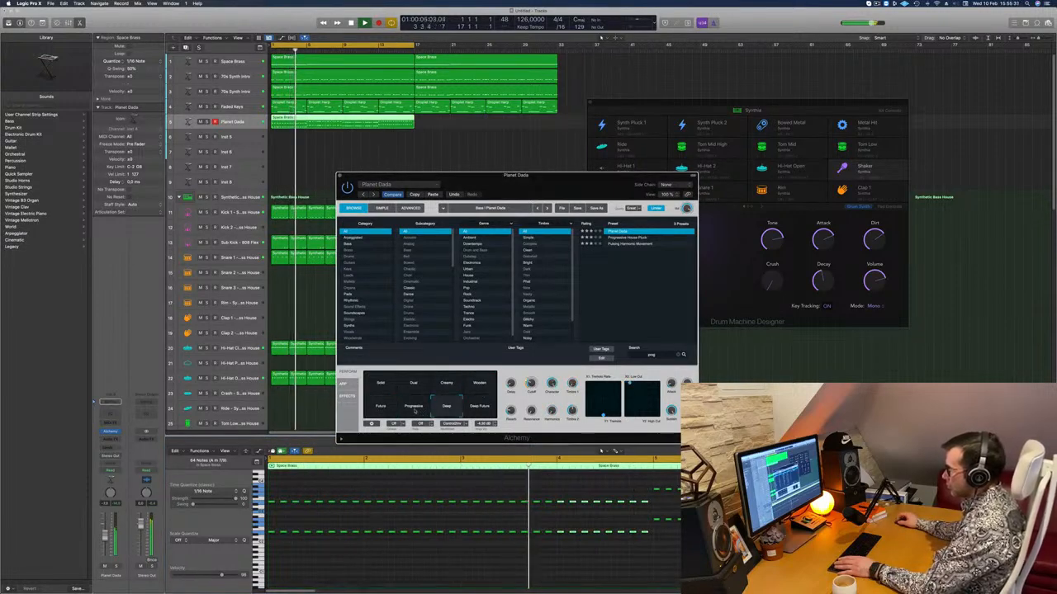
click(414, 406)
click(484, 409)
click(380, 383)
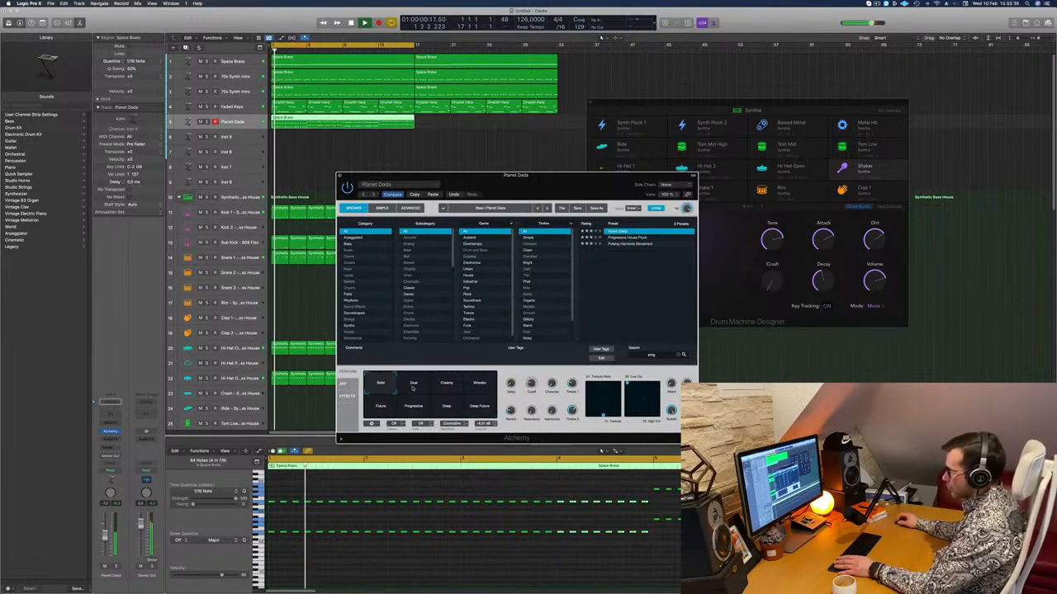
click(414, 384)
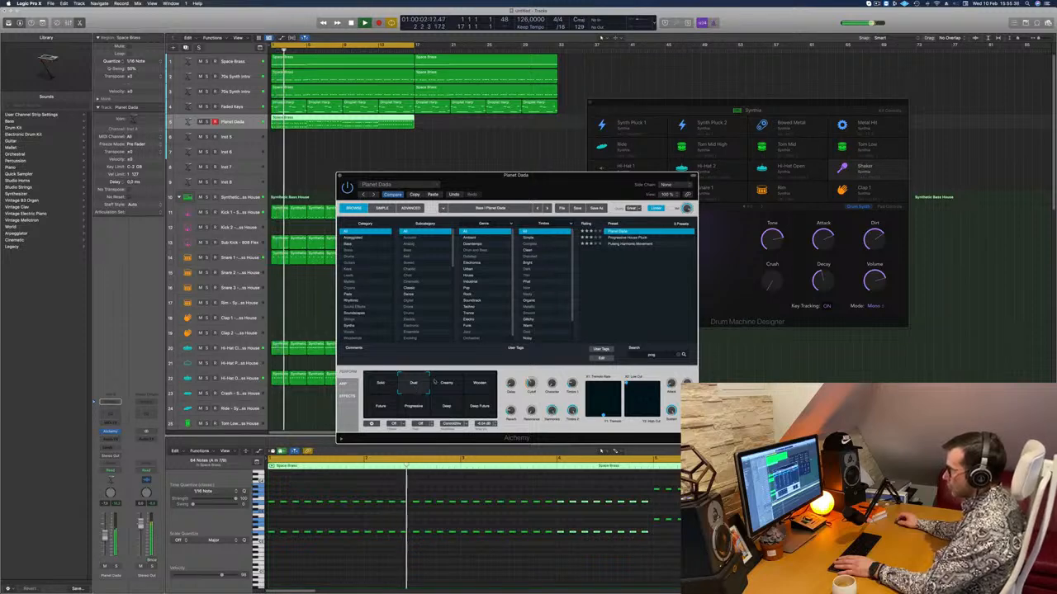
Restart playback, turn Planet Dada's cutoff down slightly, and close the Alchemy window.
key(space)
key(space)
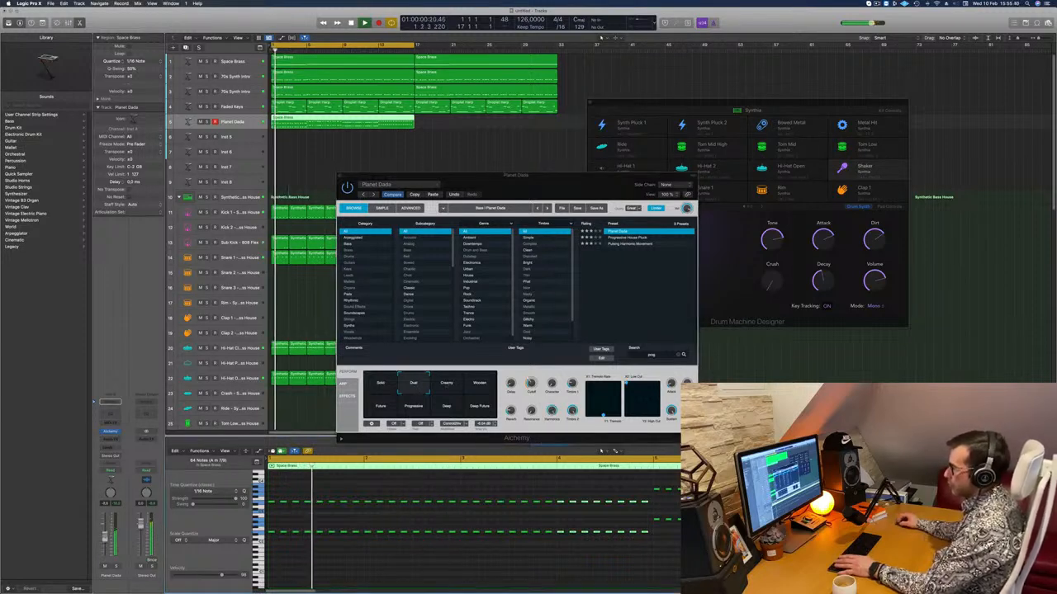
drag(529, 383, 529, 389)
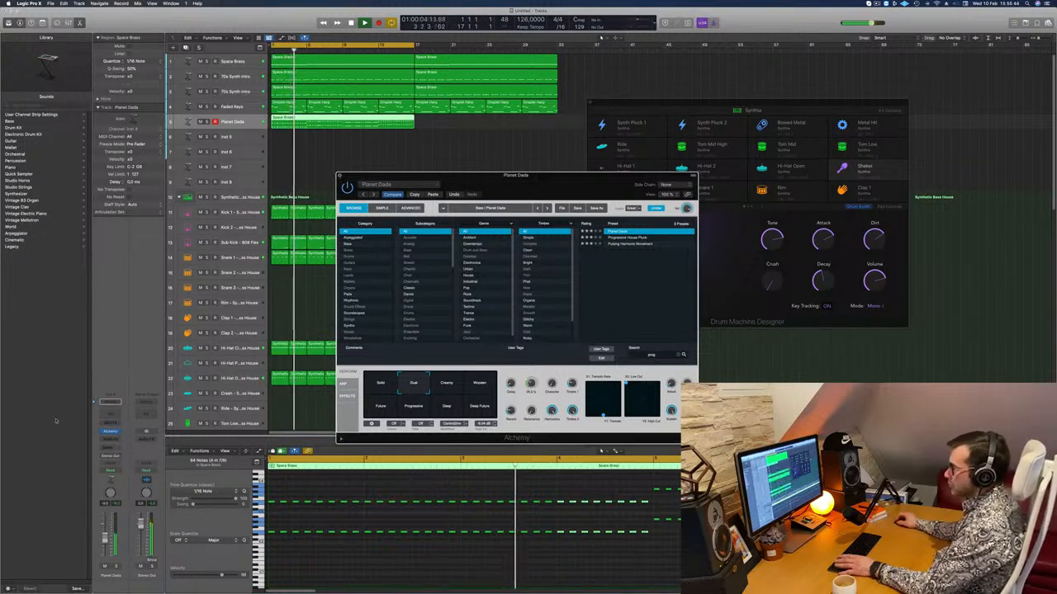
click(338, 176)
Add a send to Bus 6 on the Planet Dada track and raise its send level during playback.
key(space)
key(space)
click(109, 448)
mouse_move(109, 457)
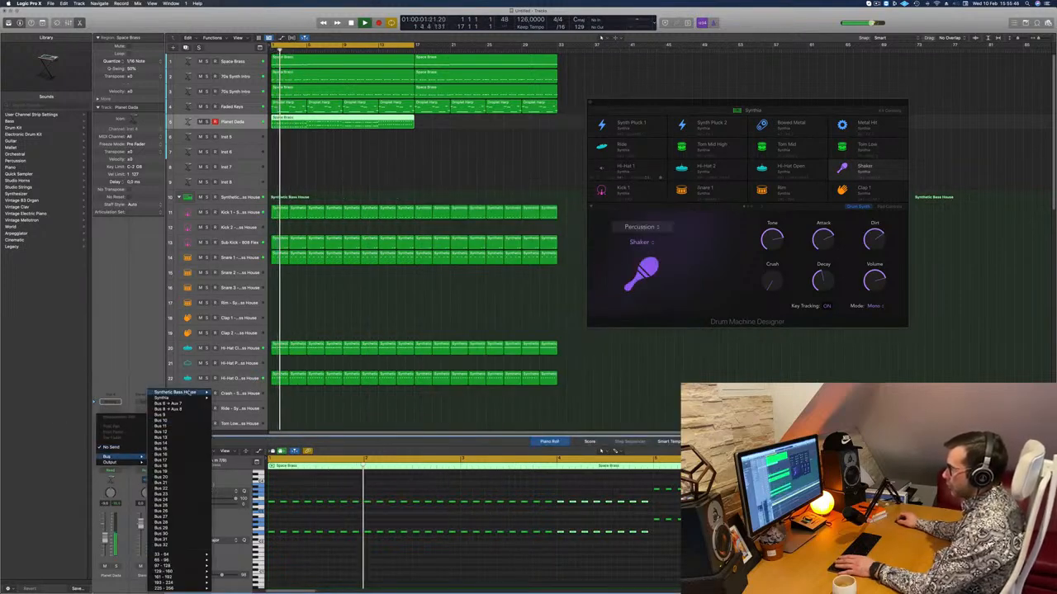
click(168, 403)
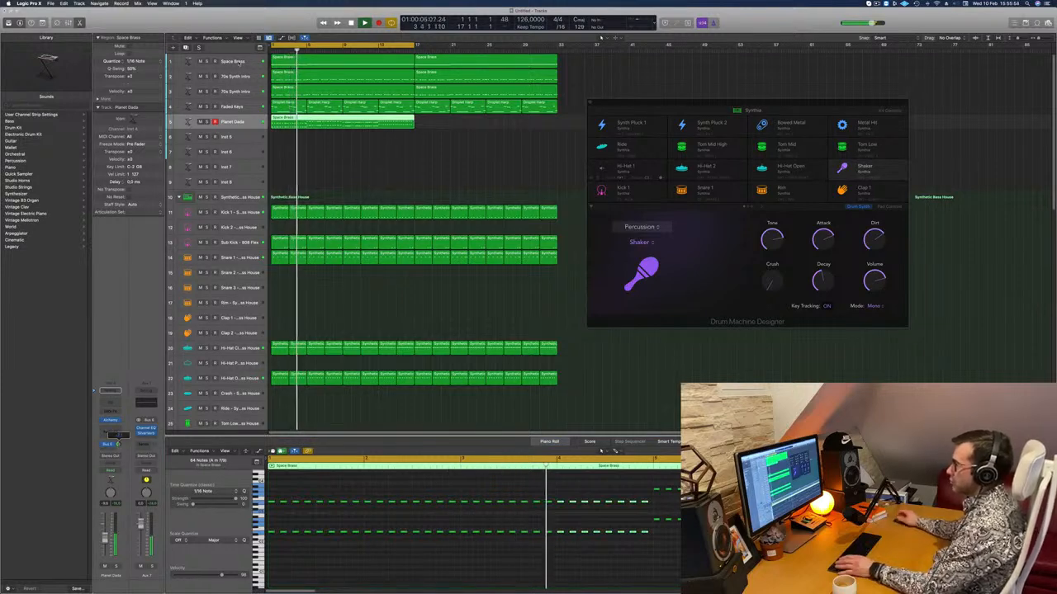
Copy the Planet Dada region directly after the original so the pluck part covers bars 17 to 32.
click(240, 63)
scroll(368, 149, down, 2)
click(320, 122)
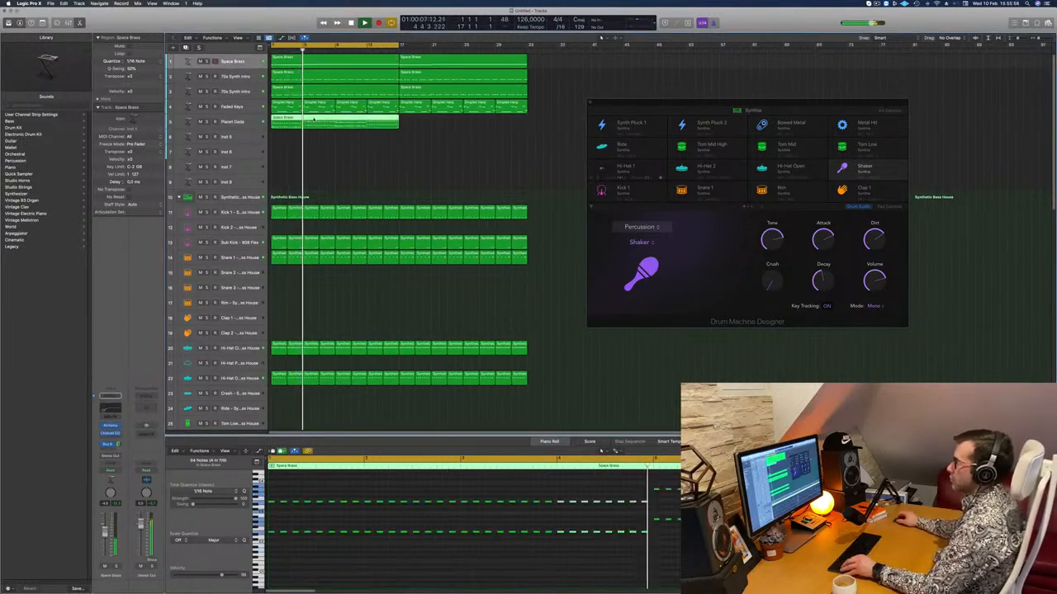
drag(319, 122, 443, 124)
scroll(407, 150, down, 1)
Mute the Faded Keys track and extend the cycle range to bar 33.
click(201, 106)
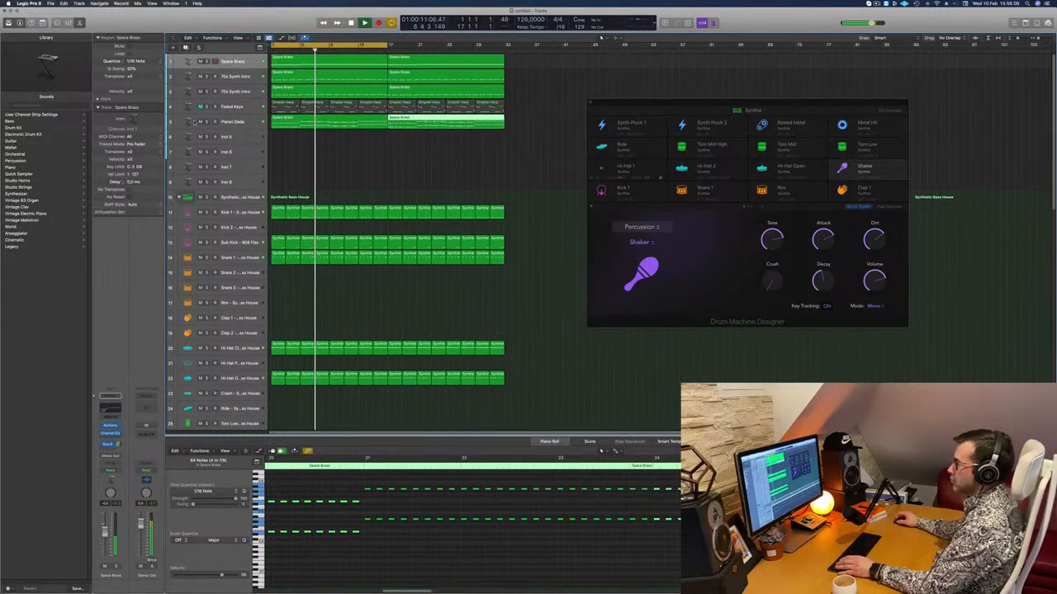
scroll(379, 177, down, 1)
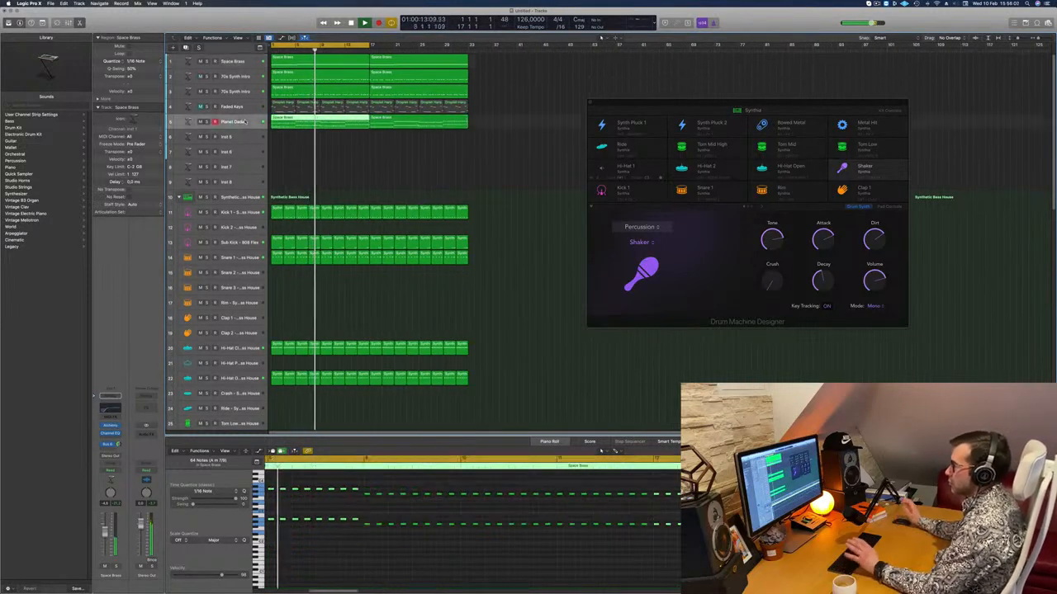
click(346, 151)
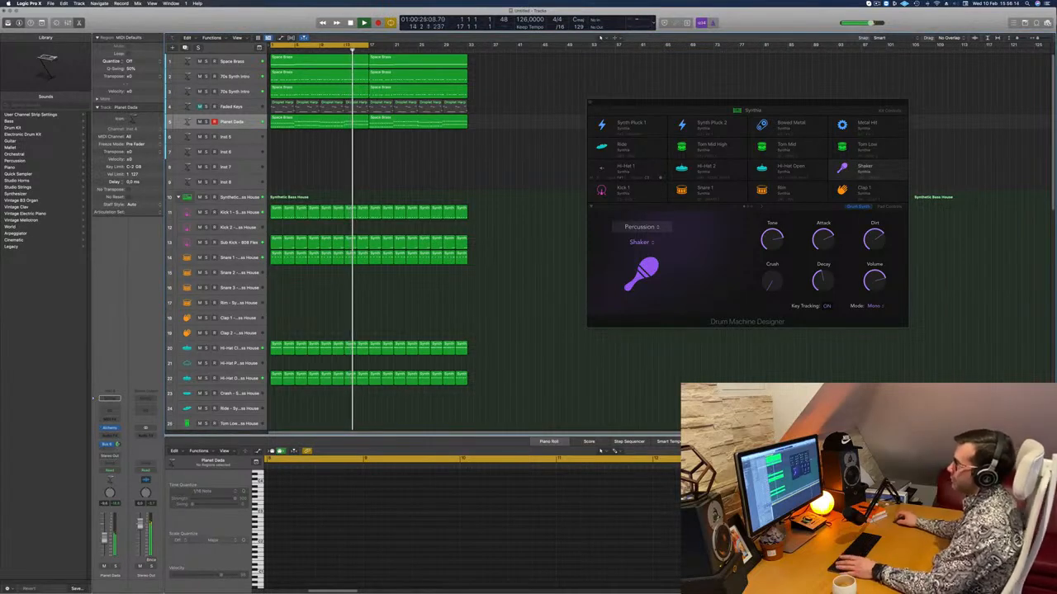
drag(369, 46, 469, 49)
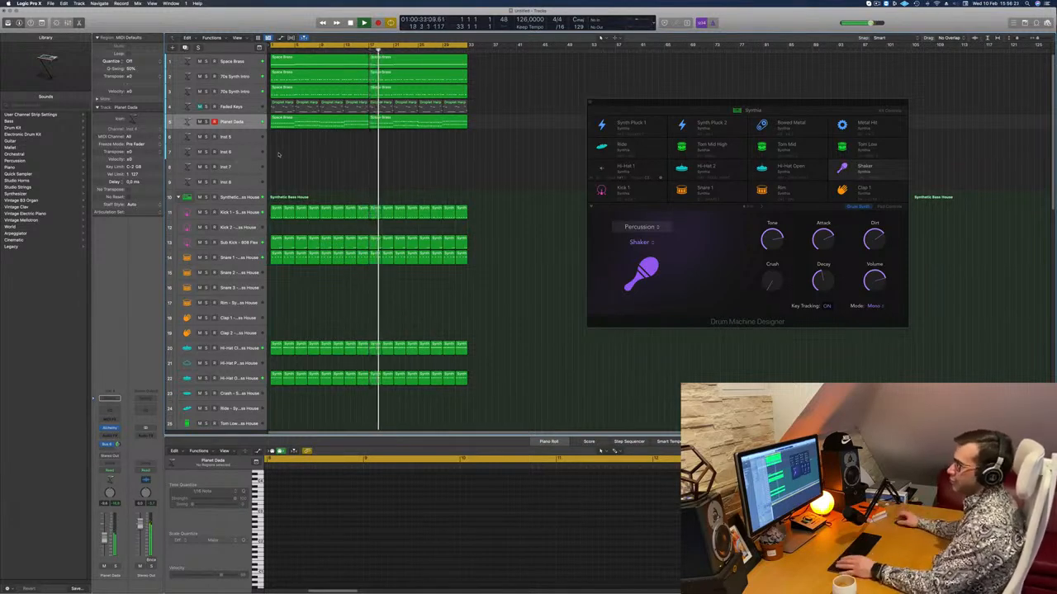
Copy the first Space Brass region from track 1 onto the empty Inst 5 track and play from the start.
click(304, 61)
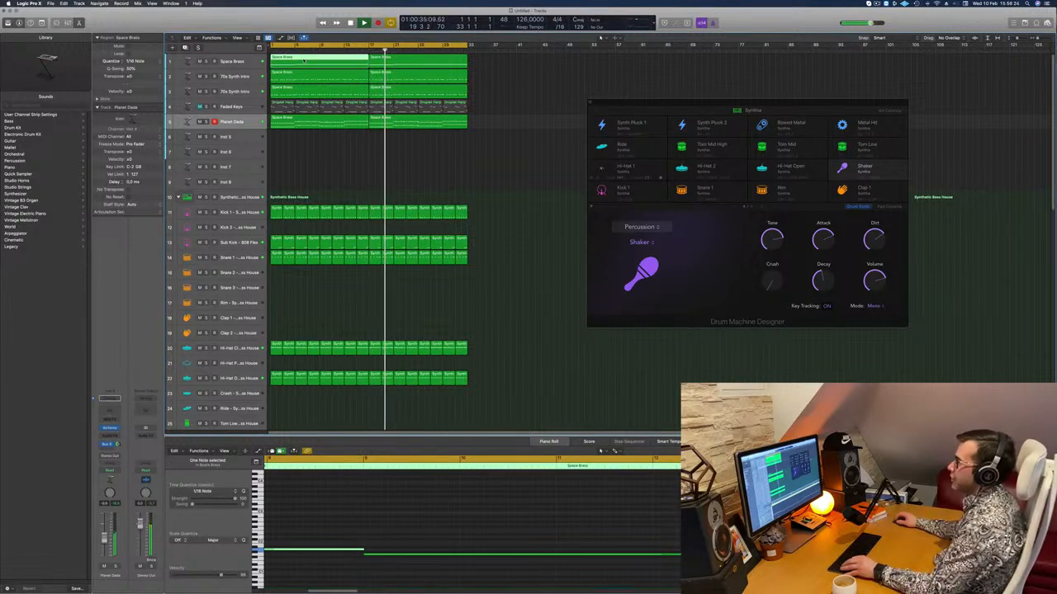
drag(304, 61, 304, 137)
scroll(306, 168, left, 1)
key(space)
key(space)
scroll(331, 533, left, 5)
key(space)
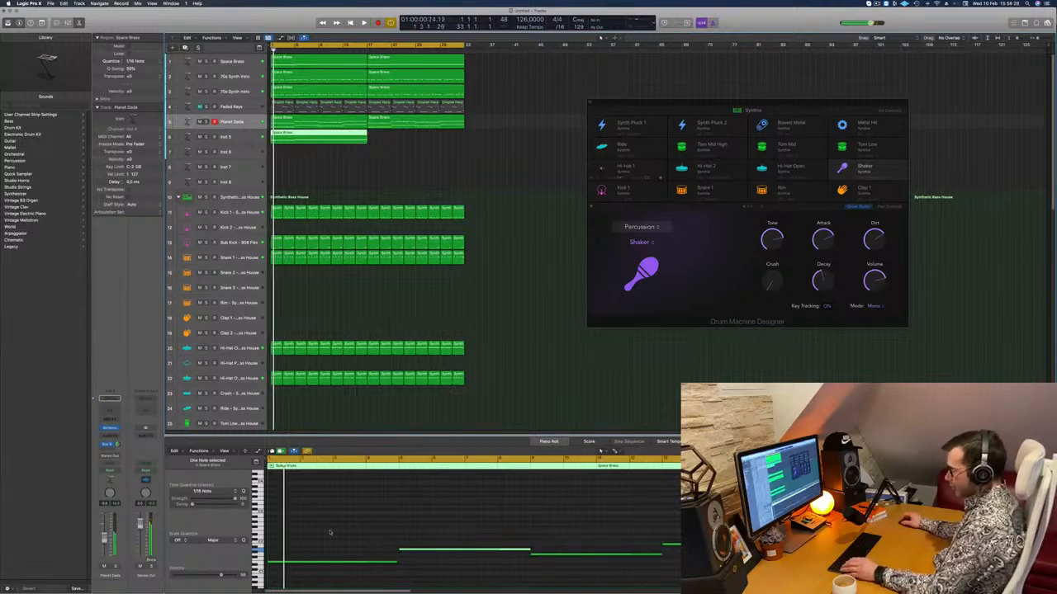
key(super+a)
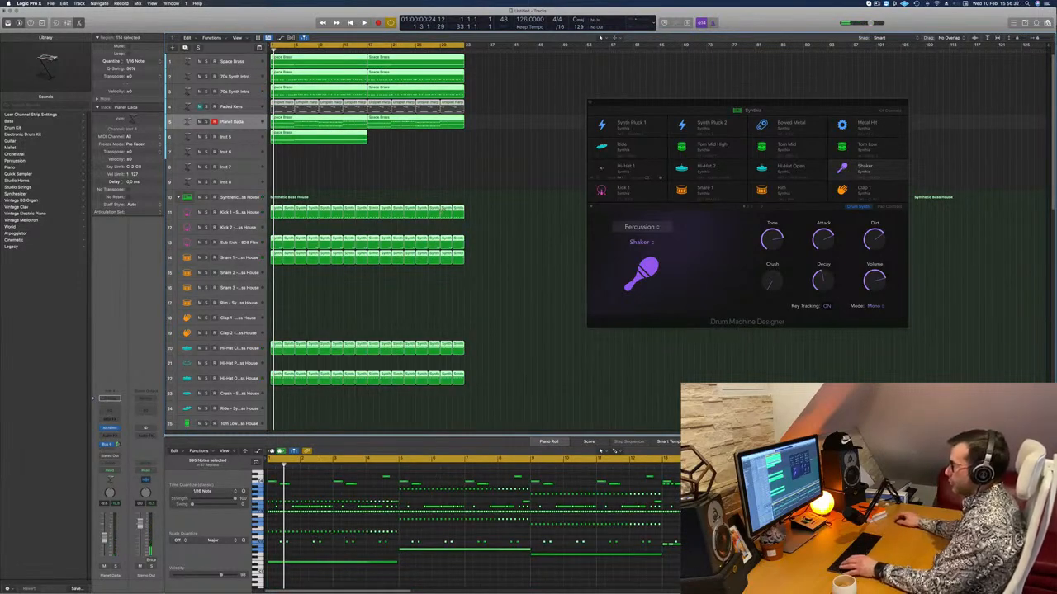
click(350, 147)
click(343, 136)
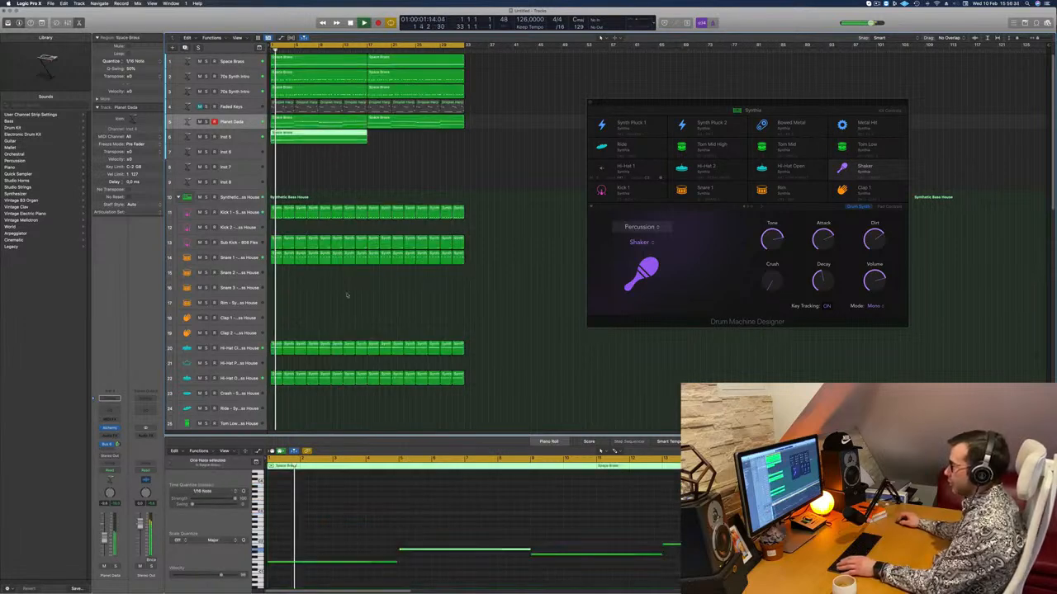
Transpose all notes in the copied Space Brass region on the Inst 5 track up by octaves.
click(369, 521)
key(super+a)
key(alt+shift+Up)
key(alt+shift+Up)
key(alt+shift+Up)
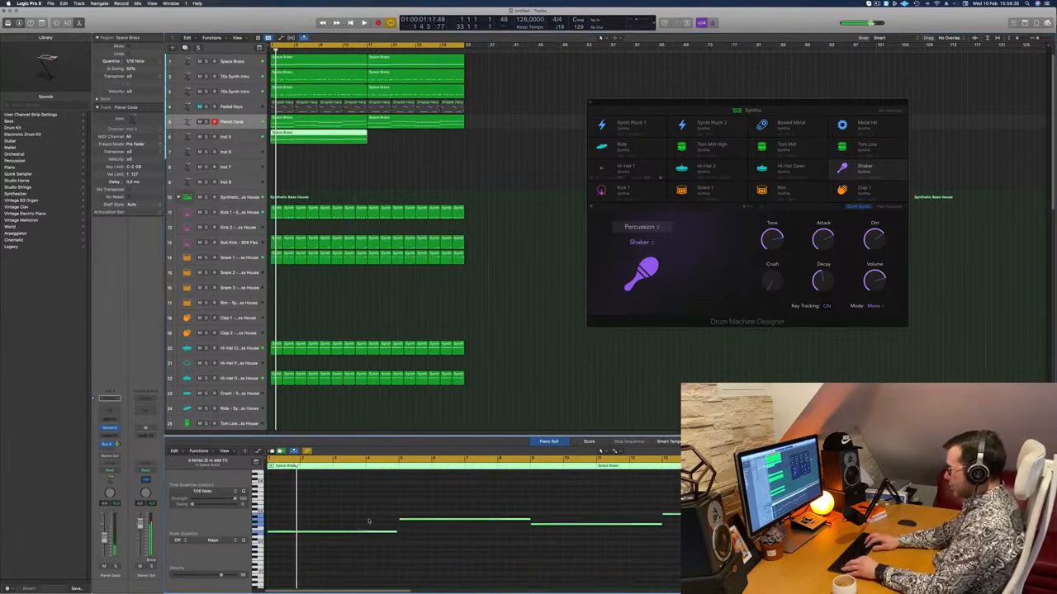
scroll(368, 521, up, 4)
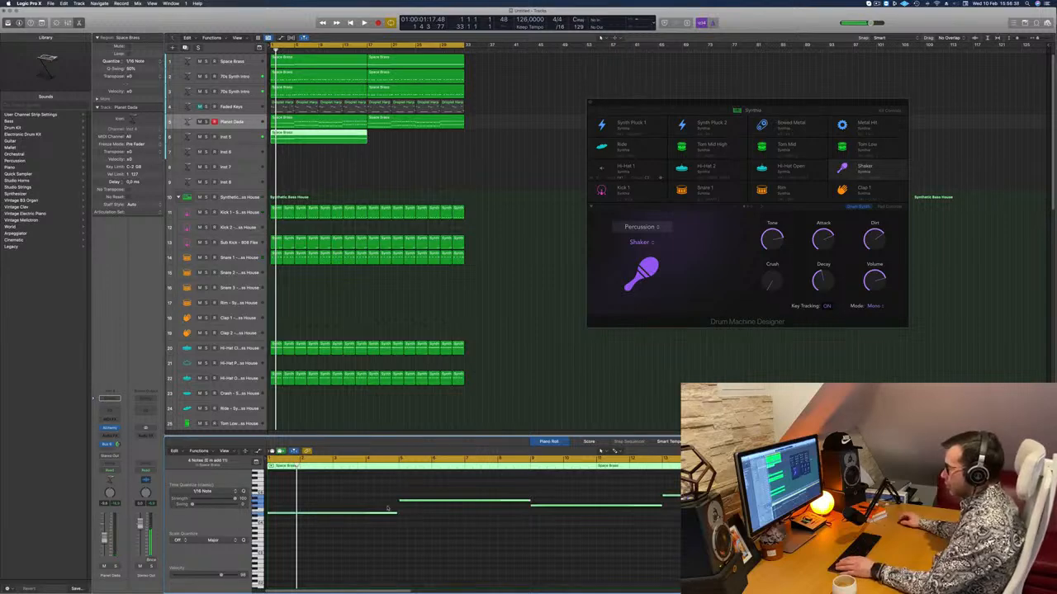
Load the Studio Strings instrument on the Inst 5 track.
click(247, 142)
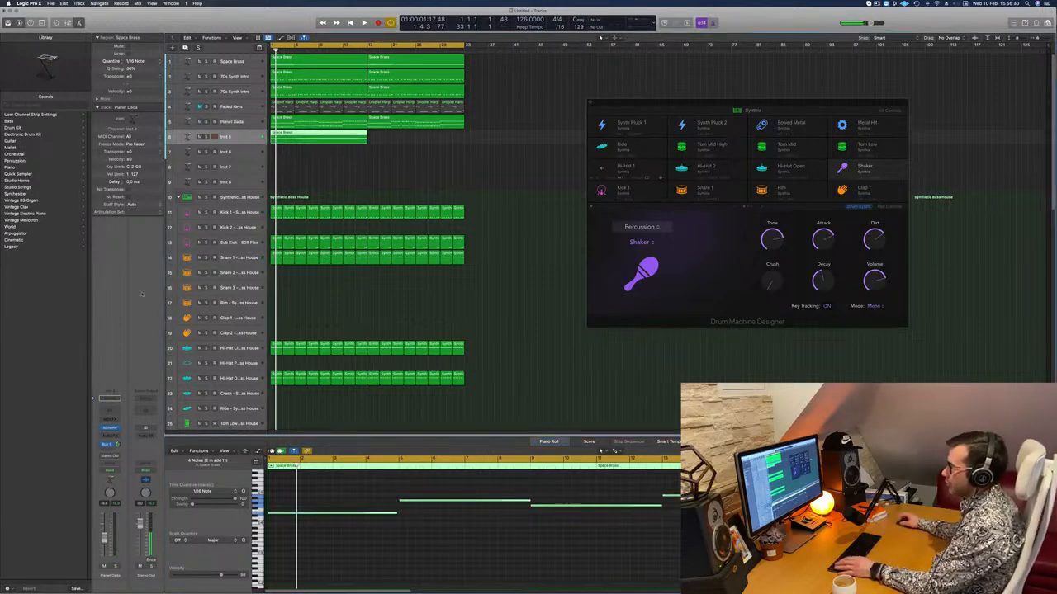
click(117, 432)
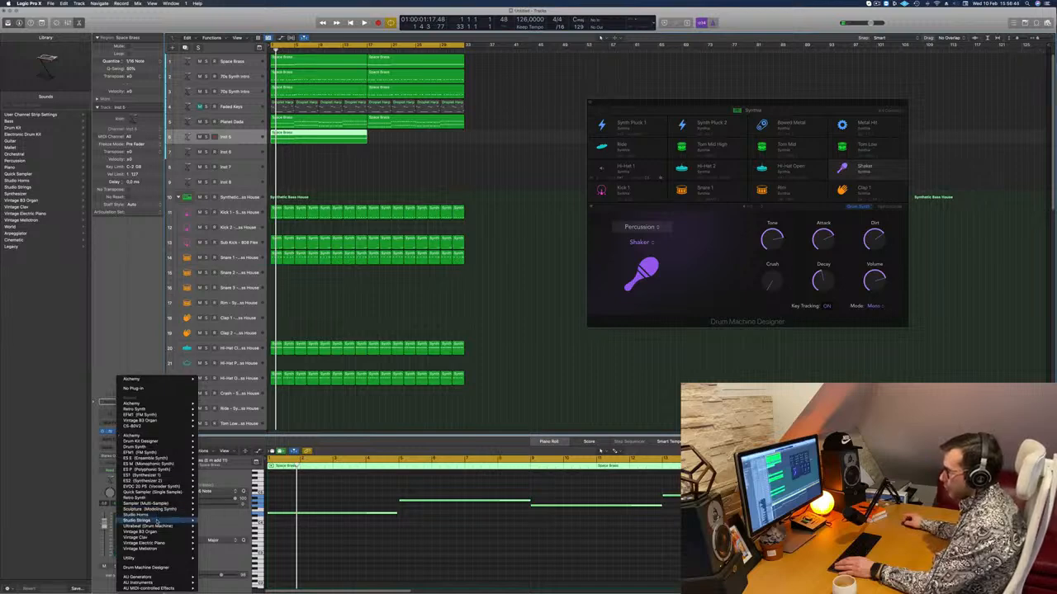
click(213, 526)
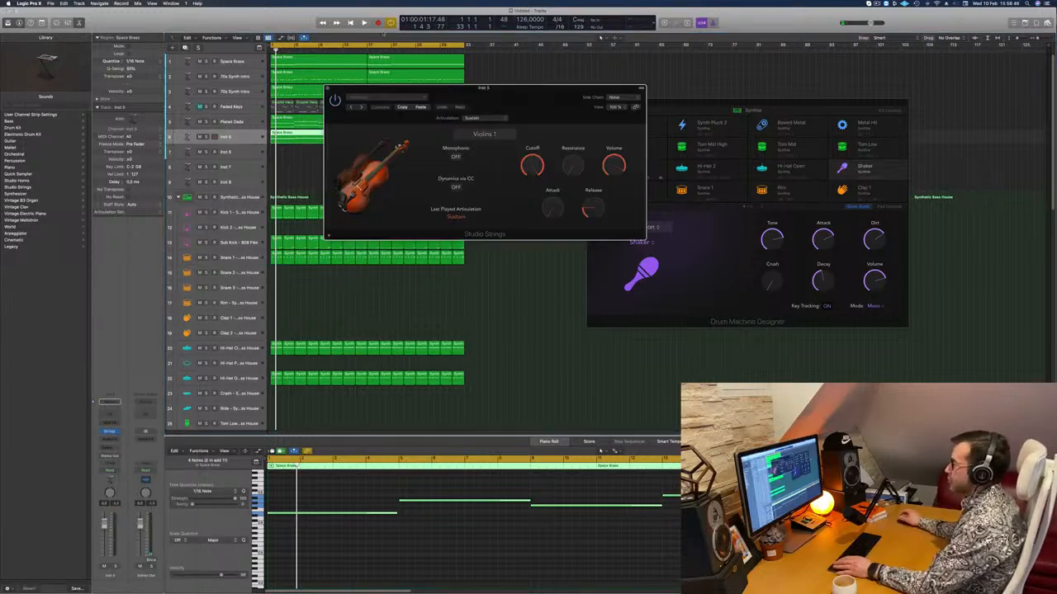
Duplicate the strings region to cover bars 17 to 32, play it back, and lower the strings track's volume.
drag(328, 137, 425, 139)
key(space)
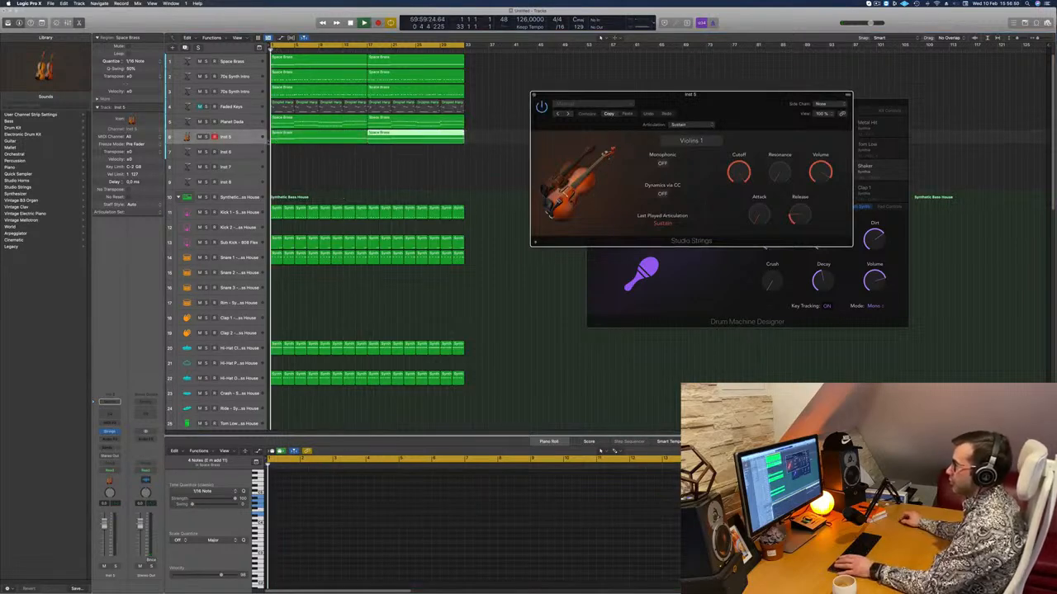
click(244, 137)
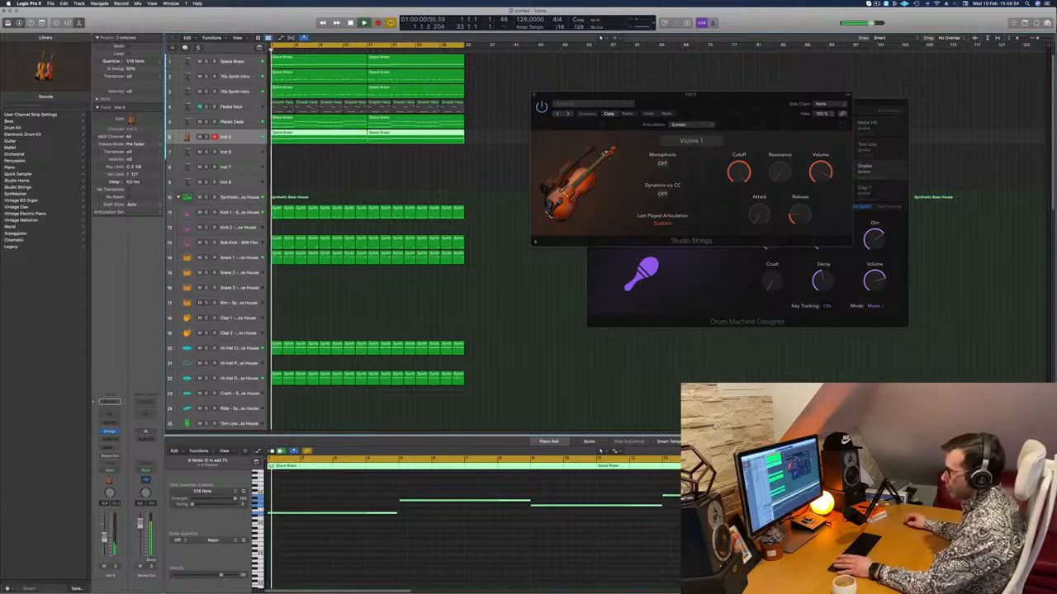
key(space)
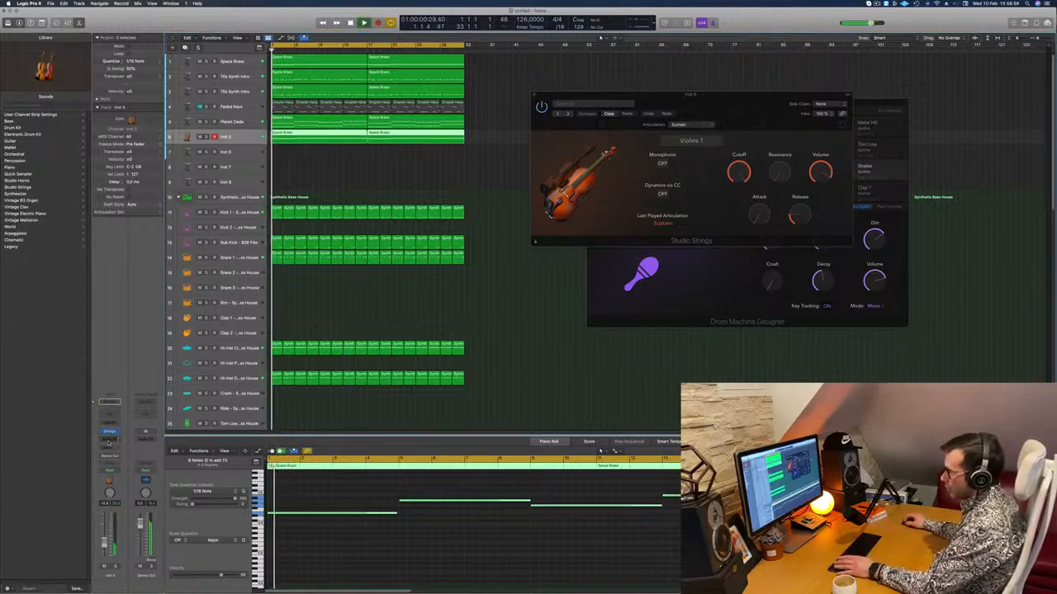
Add a send to Bus 6 on the strings track.
click(108, 441)
click(182, 468)
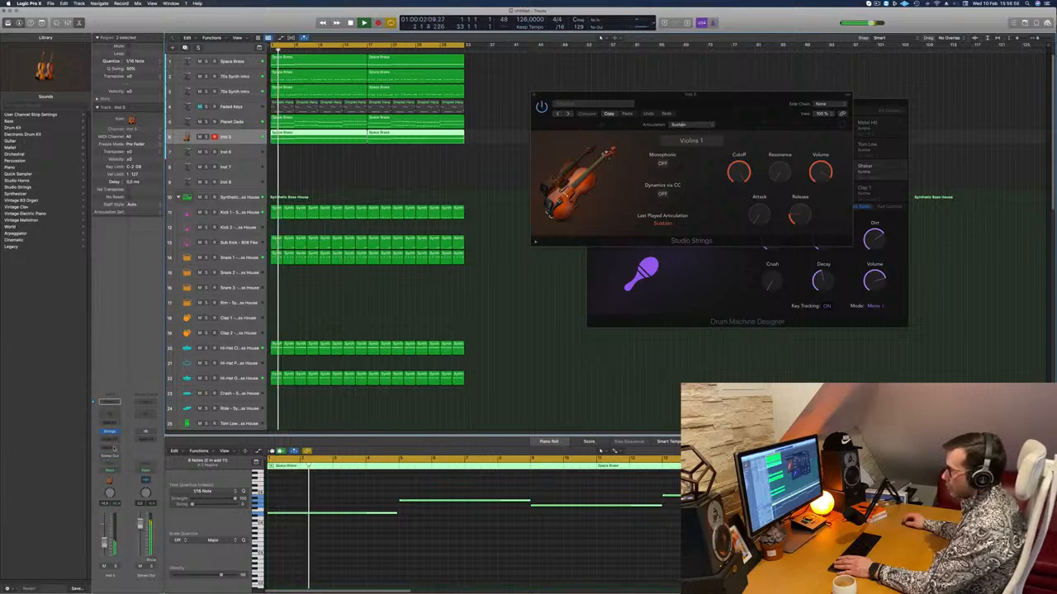
click(108, 448)
mouse_move(123, 459)
click(189, 401)
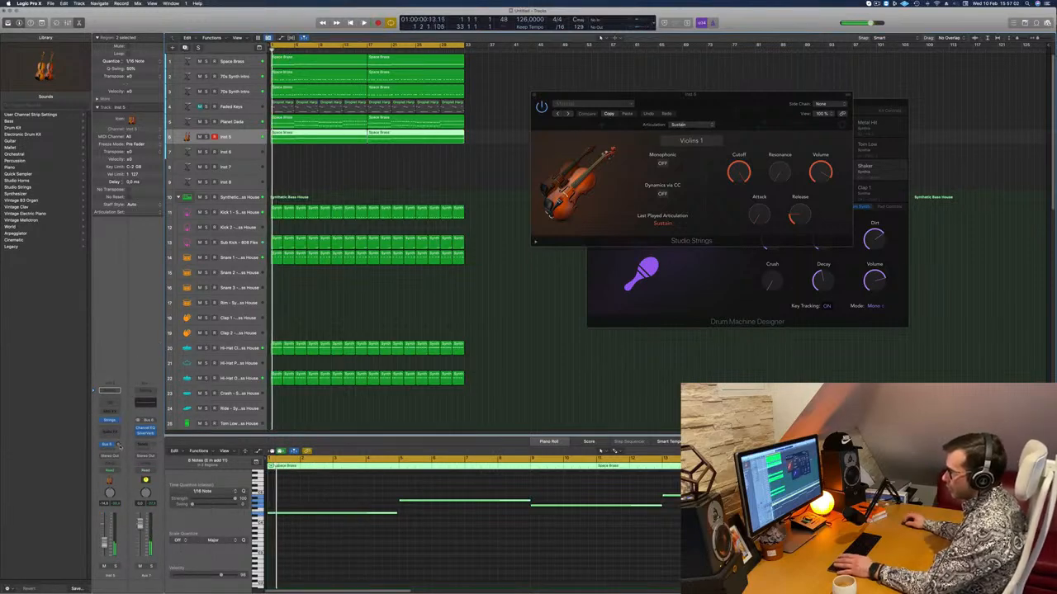
Play back the arrangement to check the strings' level, and close the Studio Strings window.
key(space)
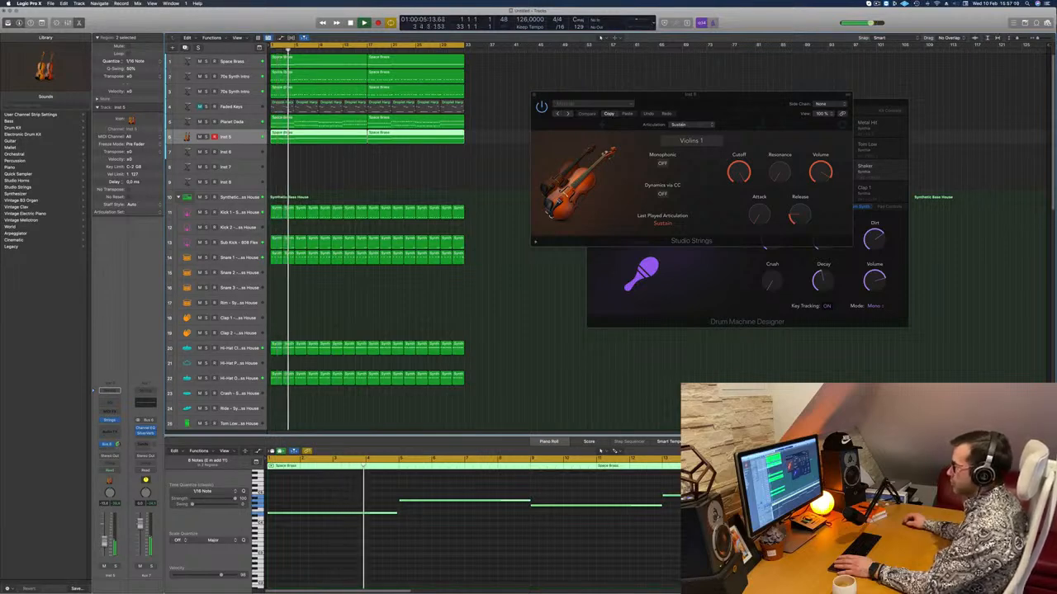
drag(693, 96, 317, 180)
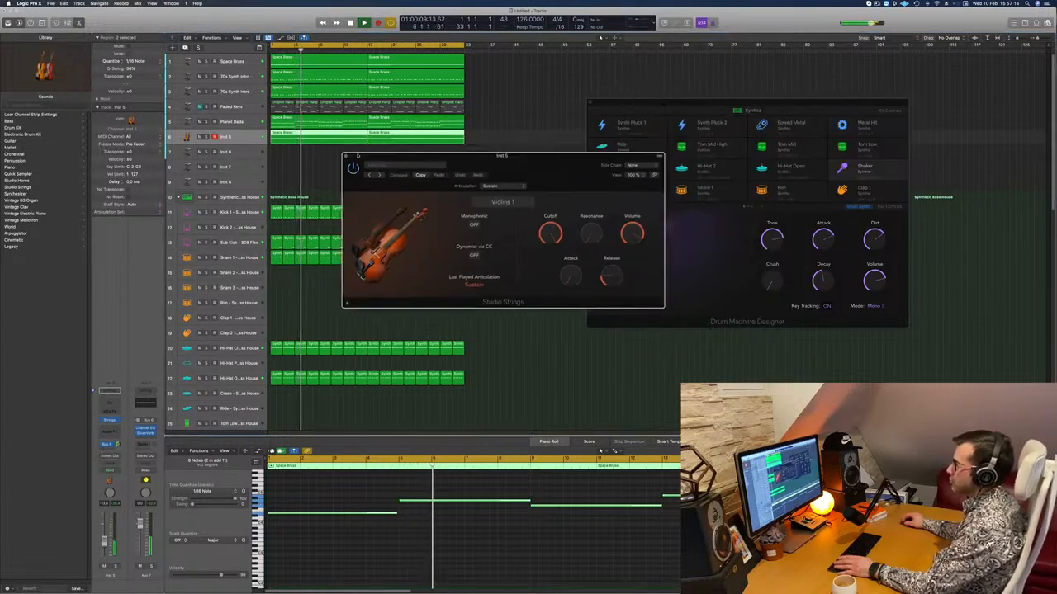
key(super+w)
click(303, 178)
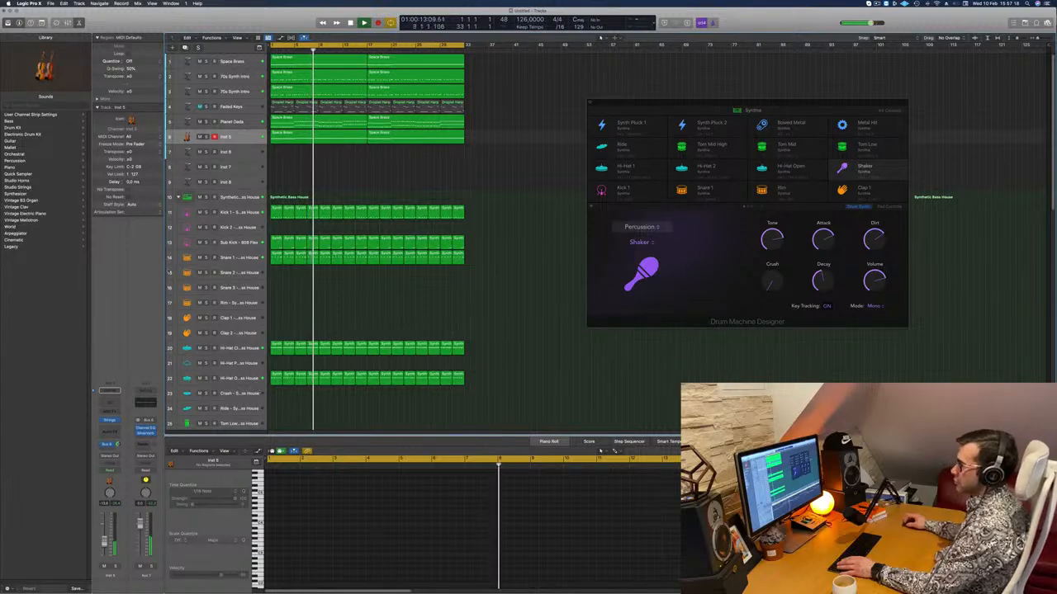
click(104, 542)
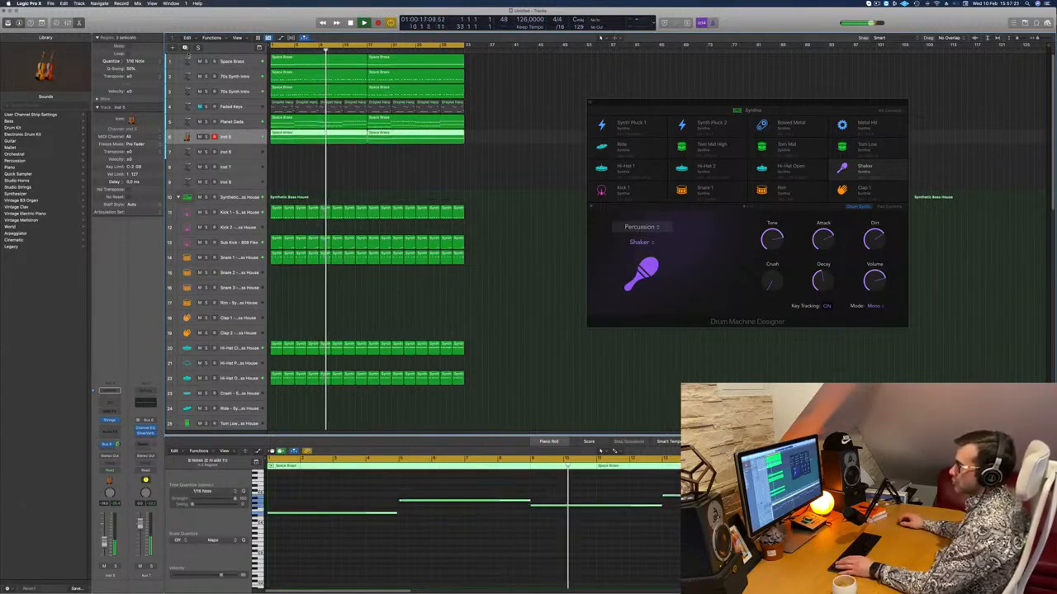
Duplicate the strings track, copy both strings regions onto it, and load the French Horn Solo brass sound there.
key(super+d)
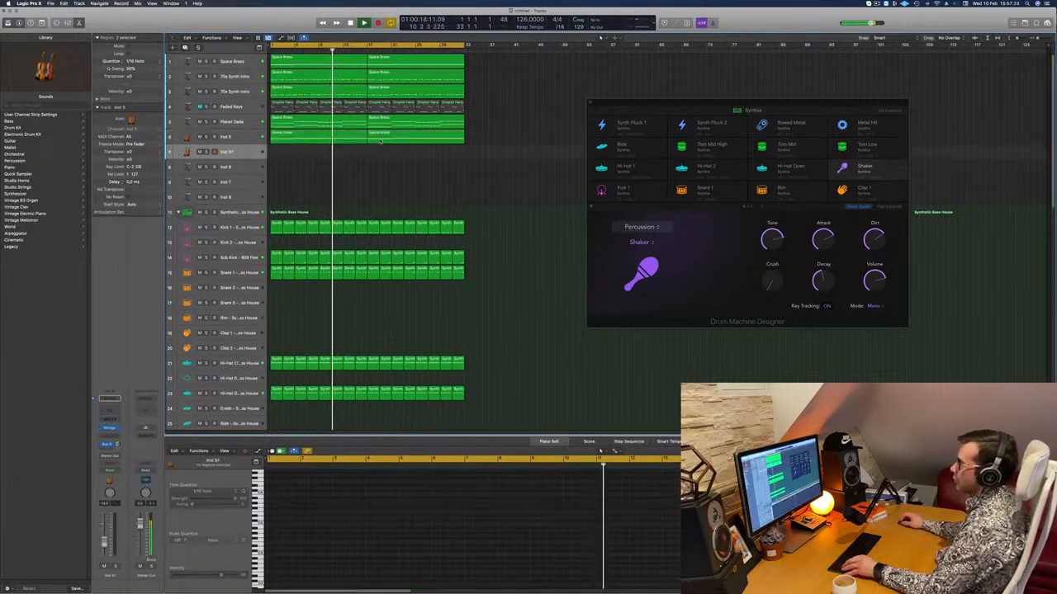
drag(336, 140, 341, 153)
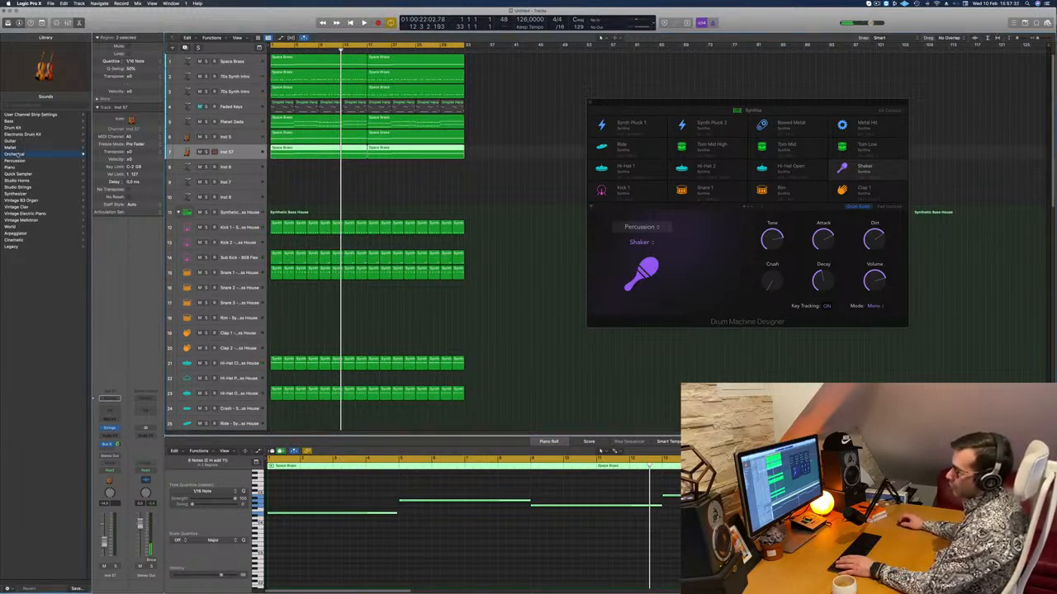
click(18, 155)
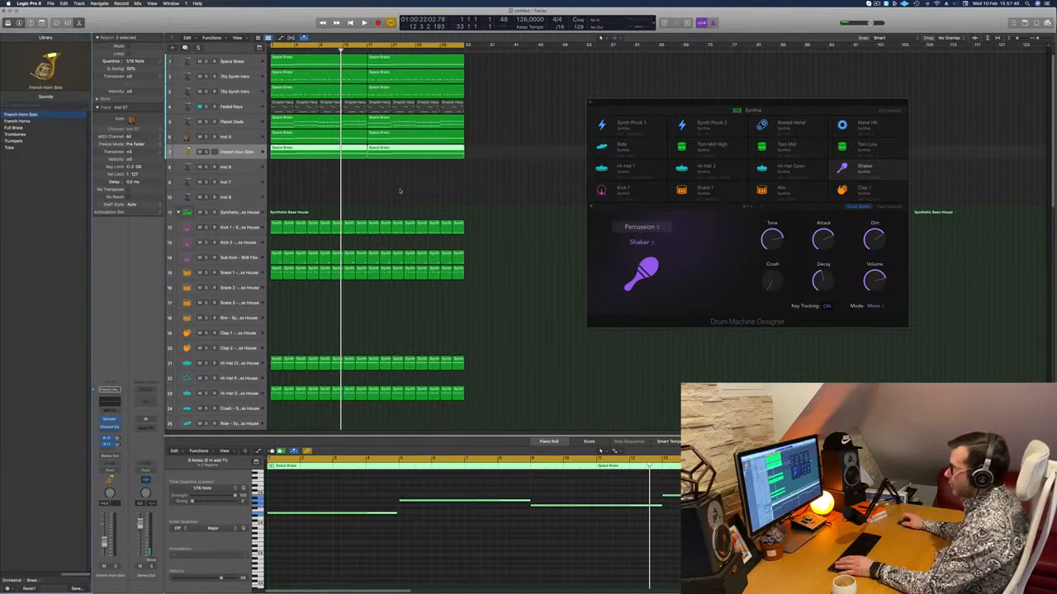
Transpose the notes of both French Horn Solo regions down an octave and play them from the start.
click(380, 190)
drag(354, 179, 385, 155)
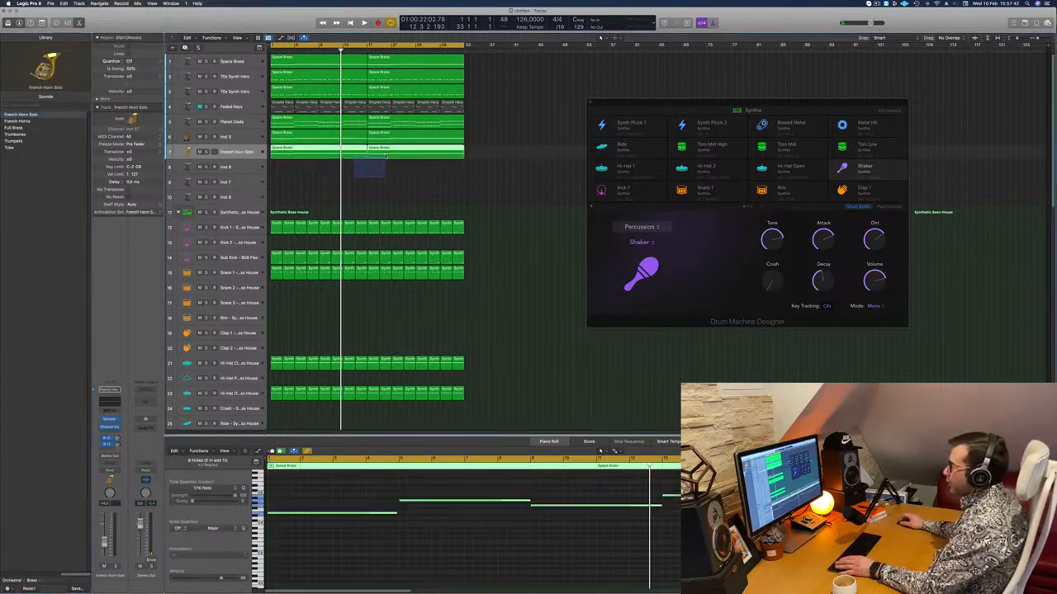
key(Return)
key(space)
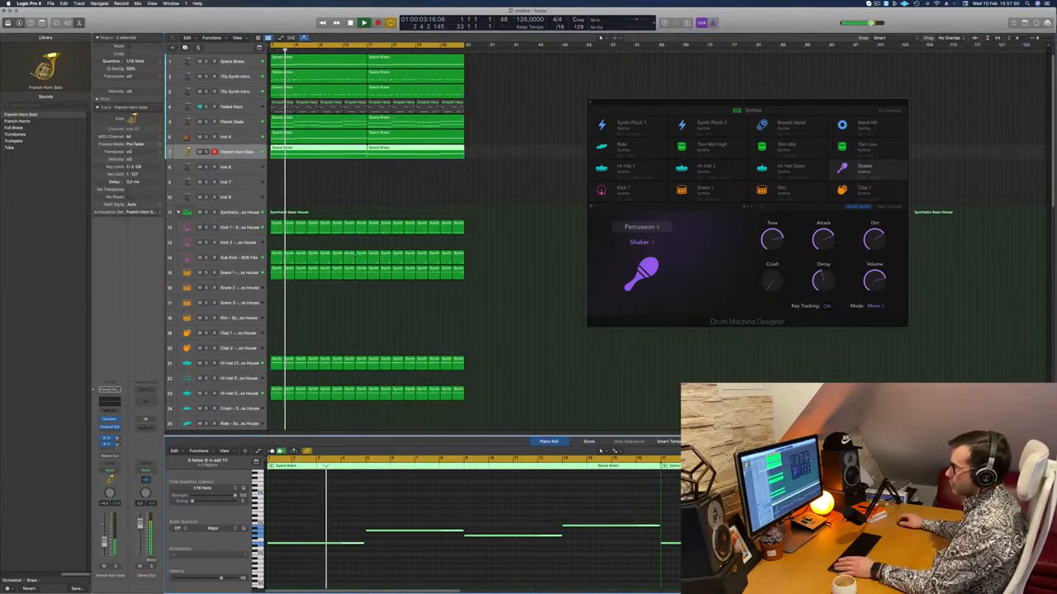
click(352, 184)
key(space)
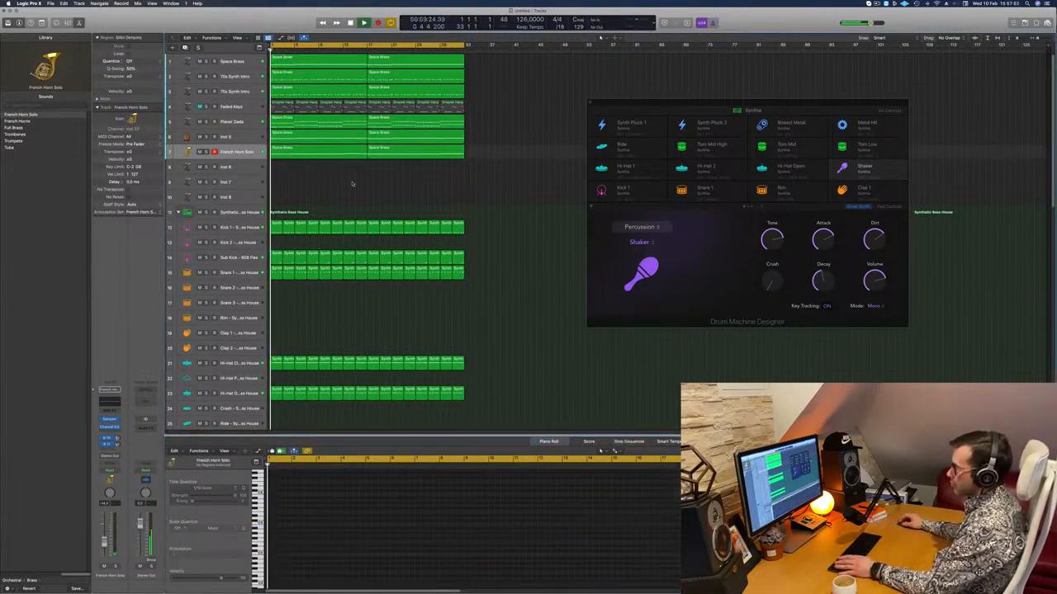
click(253, 157)
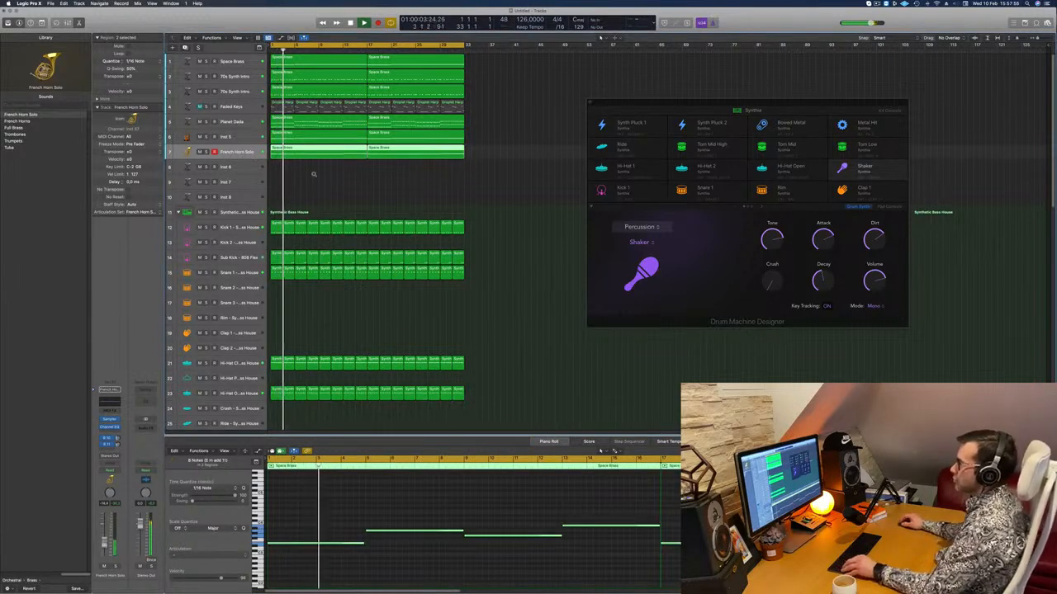
Insert the stereo Step FX multi-effect on the Inst 5 strings track.
click(259, 140)
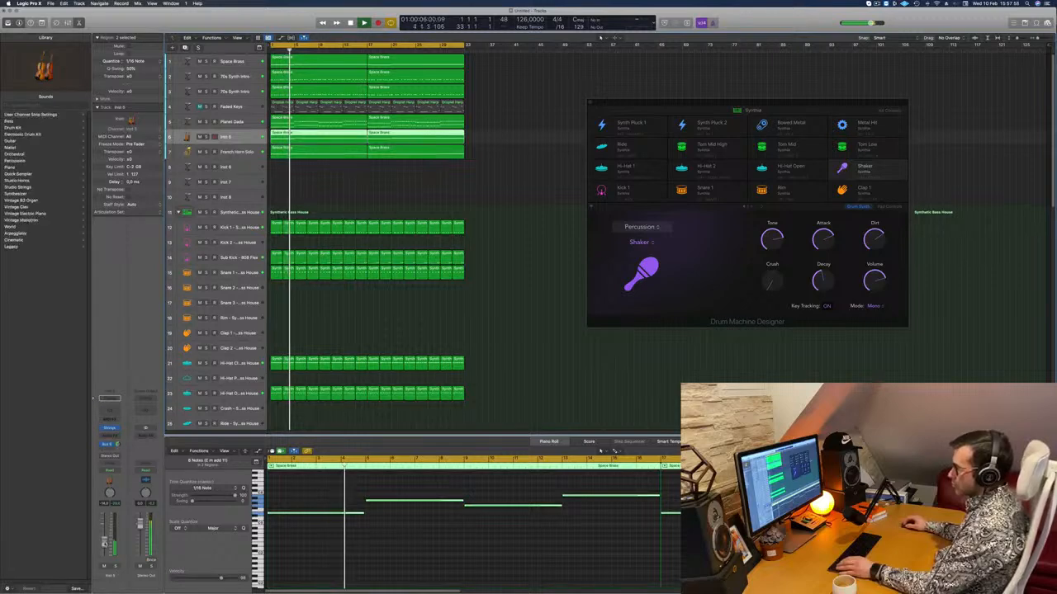
key(space)
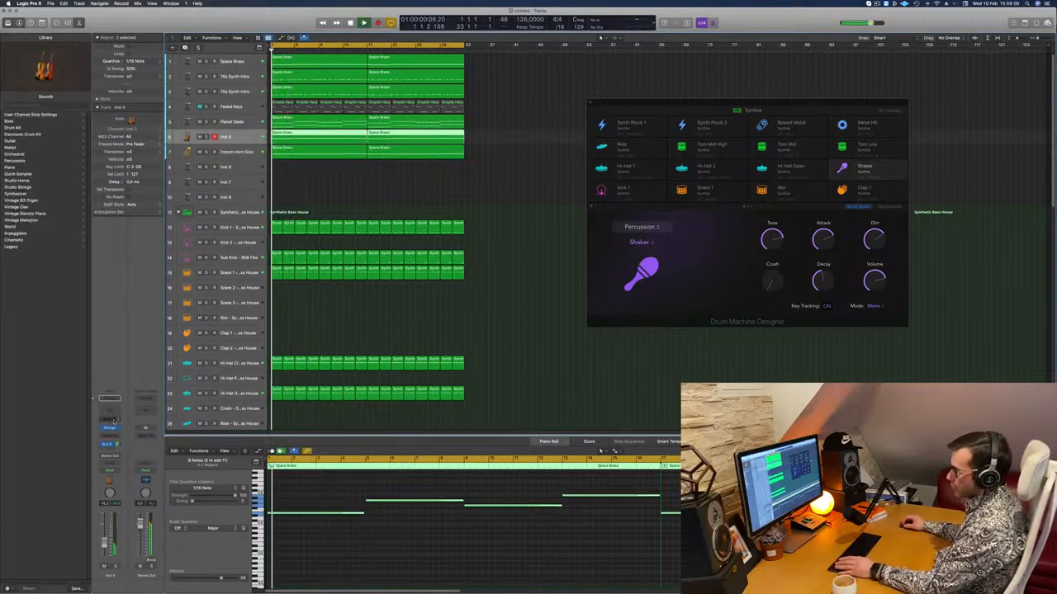
click(116, 436)
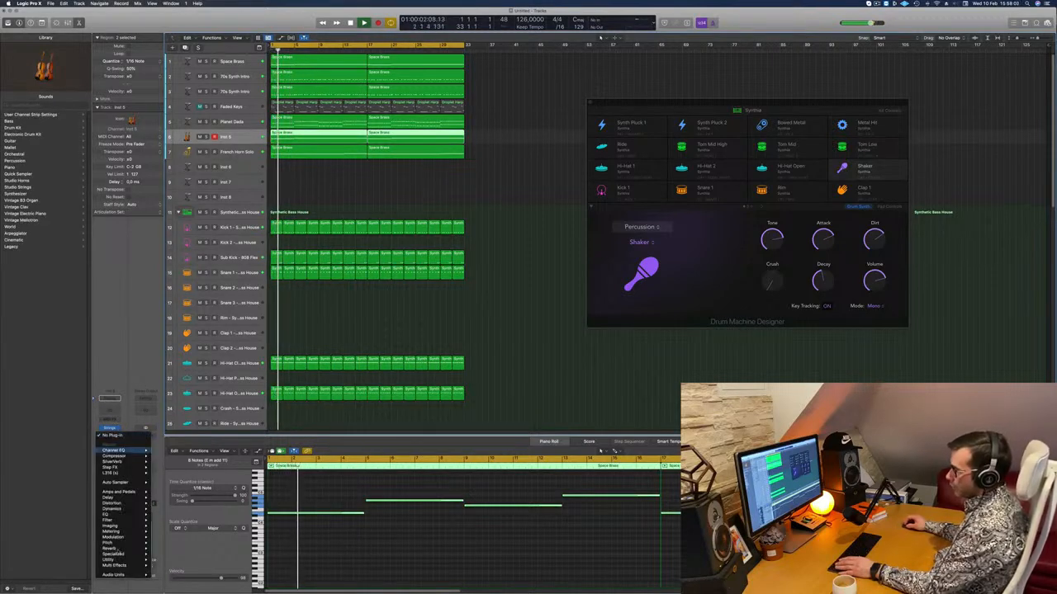
mouse_move(126, 575)
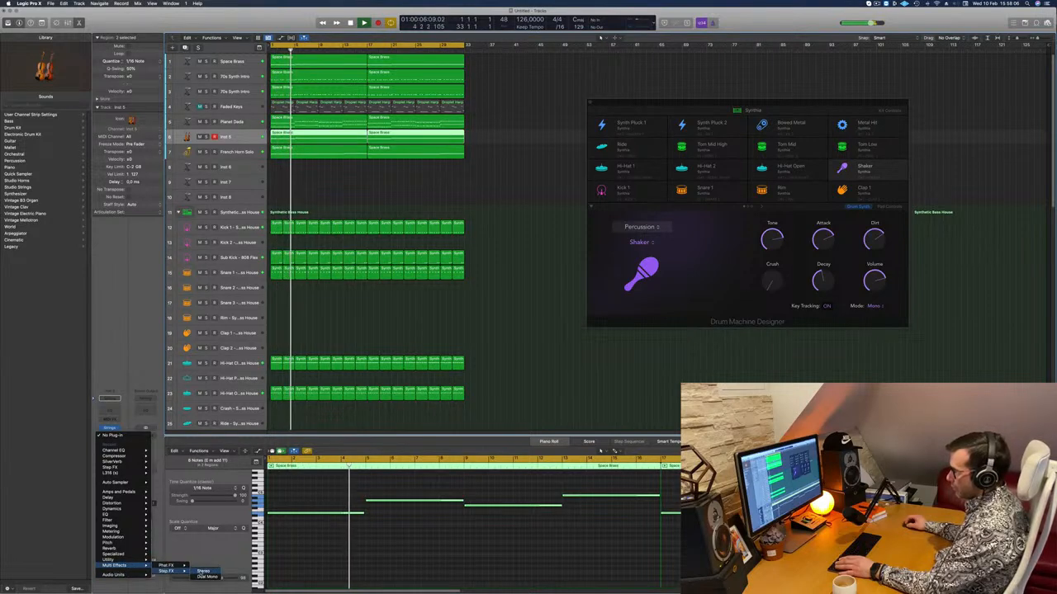
click(203, 570)
drag(517, 91, 639, 138)
Audition the Broken Echoes and Bubbling Shimmer presets in Step FX on the strings track.
key(Return)
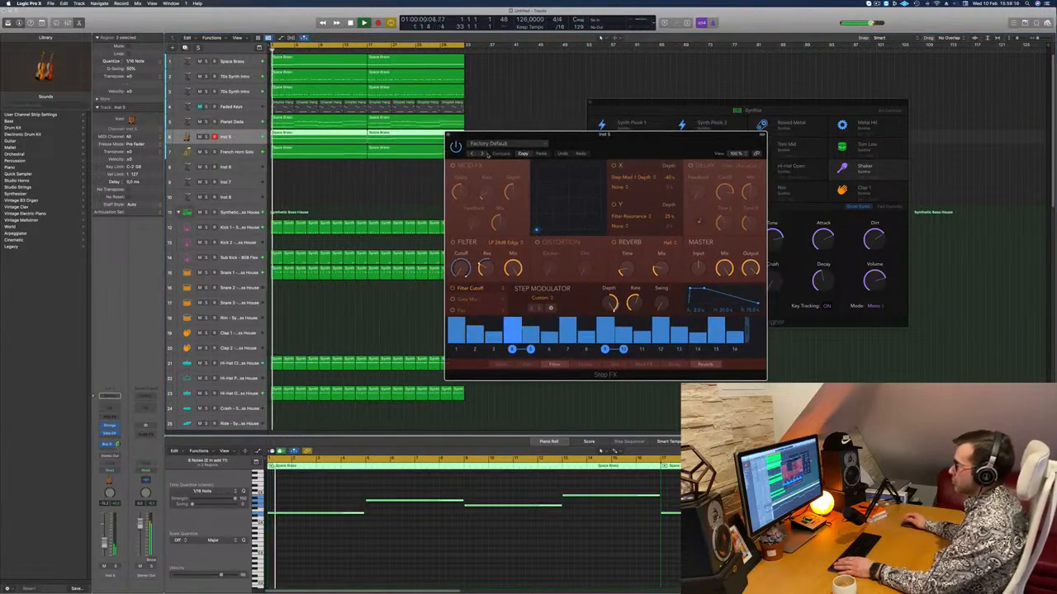
click(485, 155)
click(483, 155)
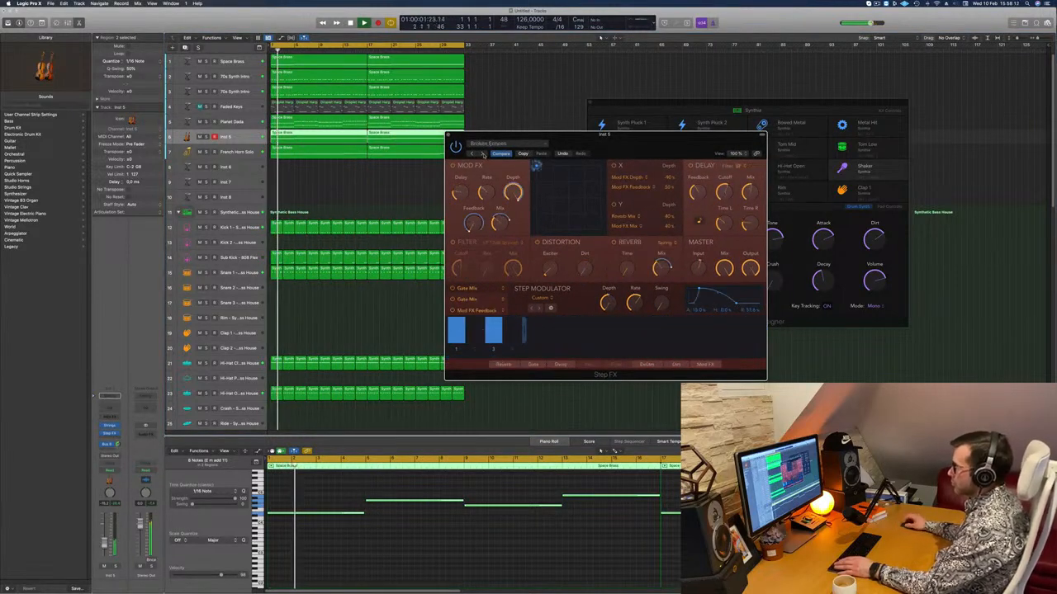
drag(658, 138, 589, 203)
drag(467, 206, 451, 230)
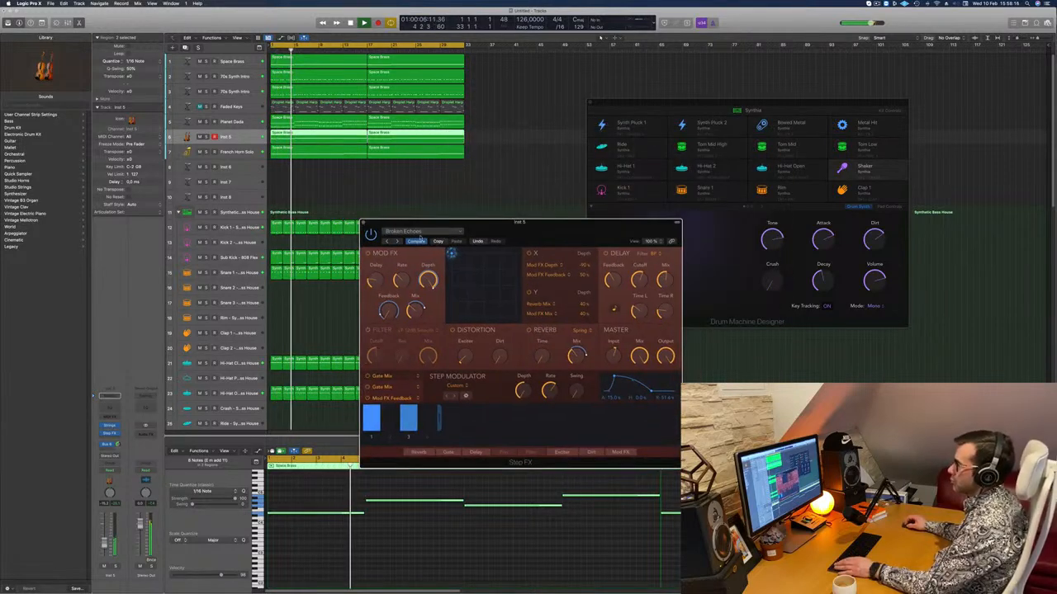
click(396, 241)
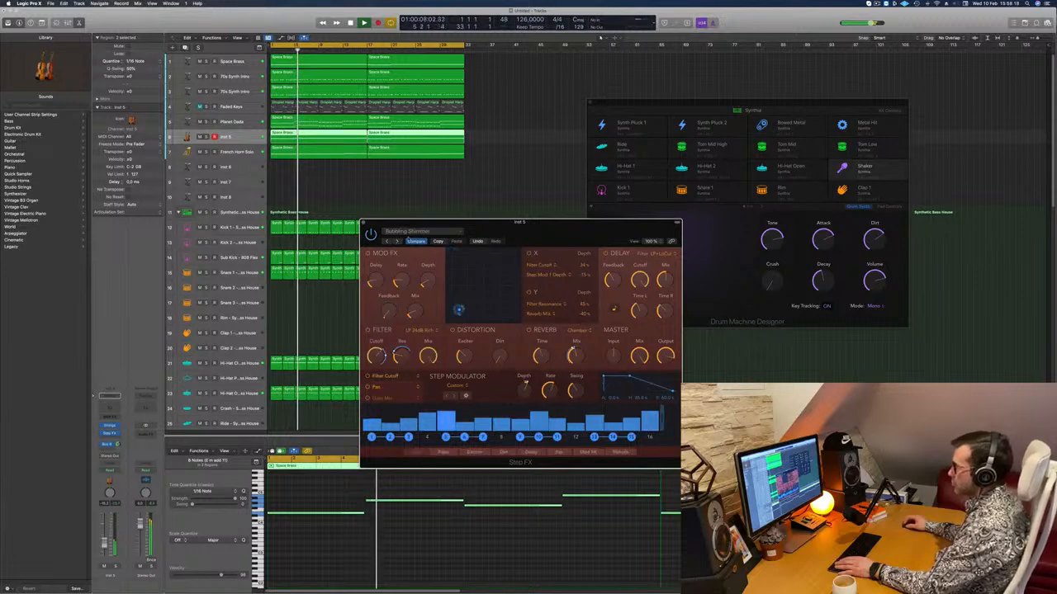
Load the Deep Space ambience preset in Step FX and compare the strings soloed and in the mix.
click(417, 231)
mouse_move(466, 355)
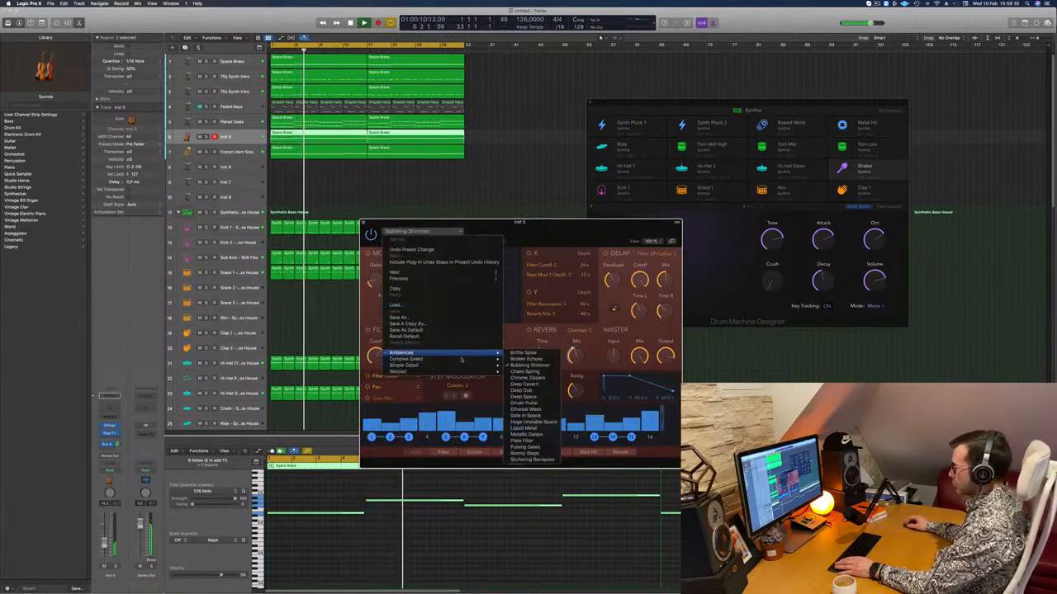
click(538, 398)
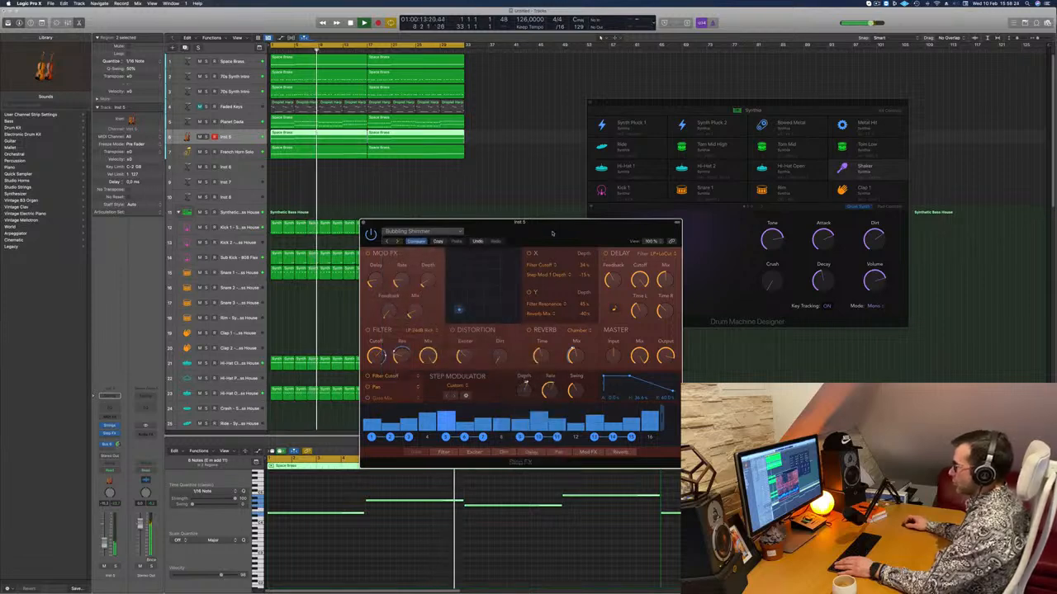
drag(552, 234, 602, 212)
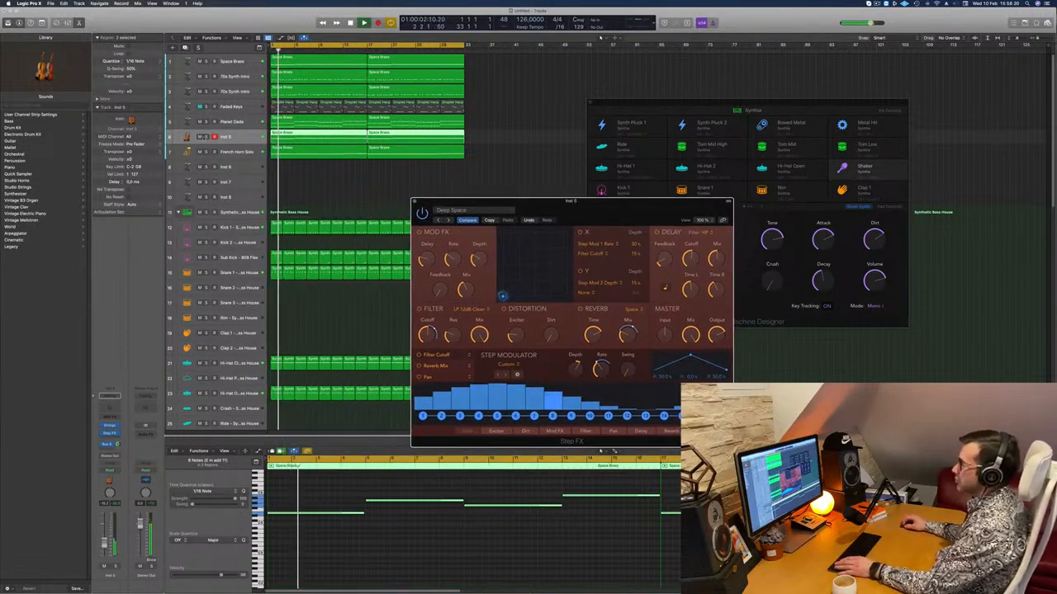
key(s)
key(s)
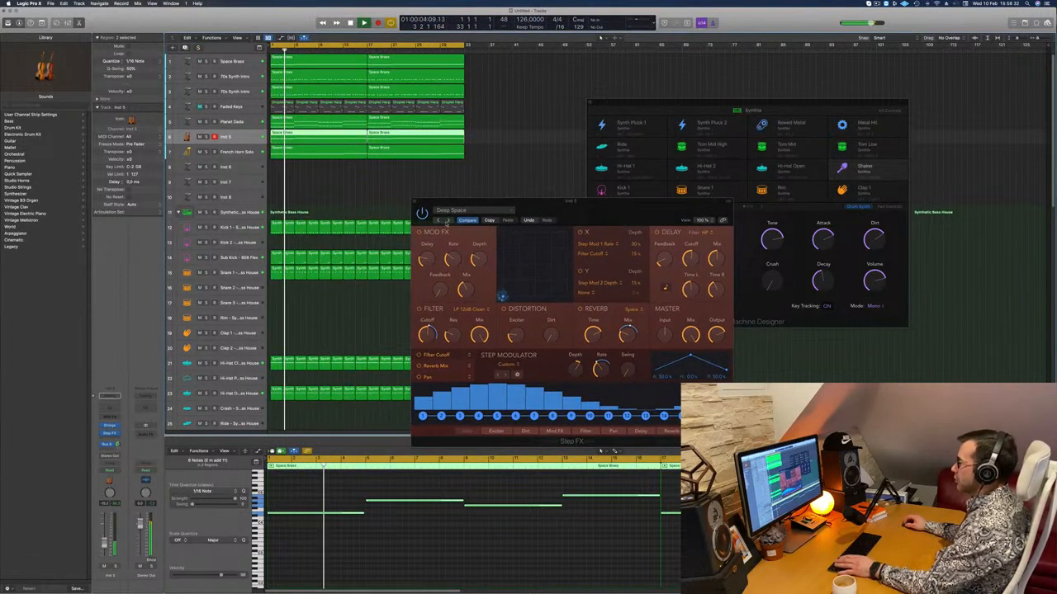
Load the Driven Pulse preset in Step FX and raise the strings track's volume slightly during playback.
click(448, 220)
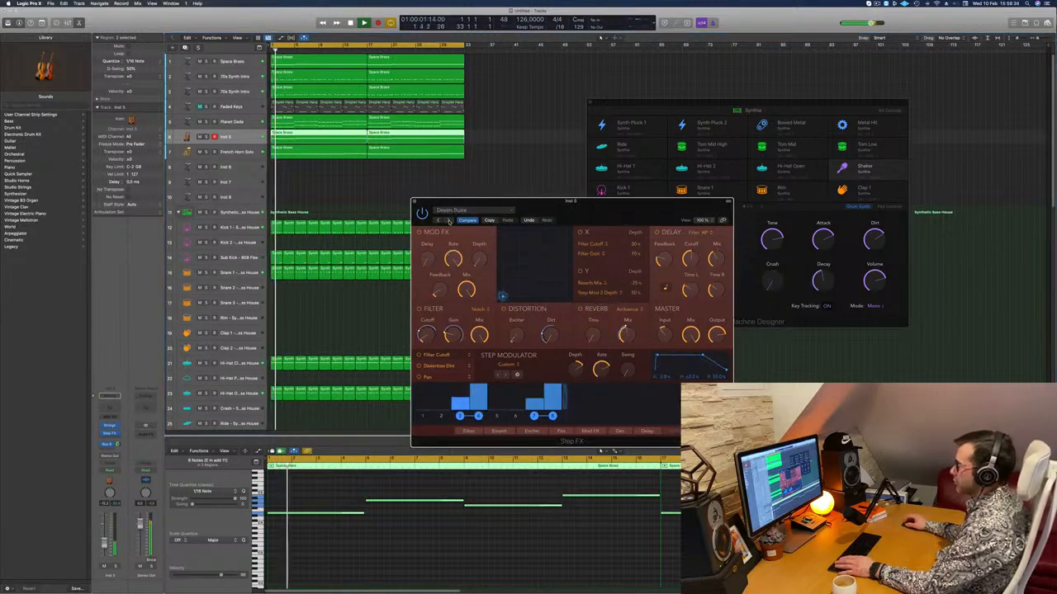
drag(455, 202, 500, 180)
key(space)
key(space)
drag(104, 544, 105, 542)
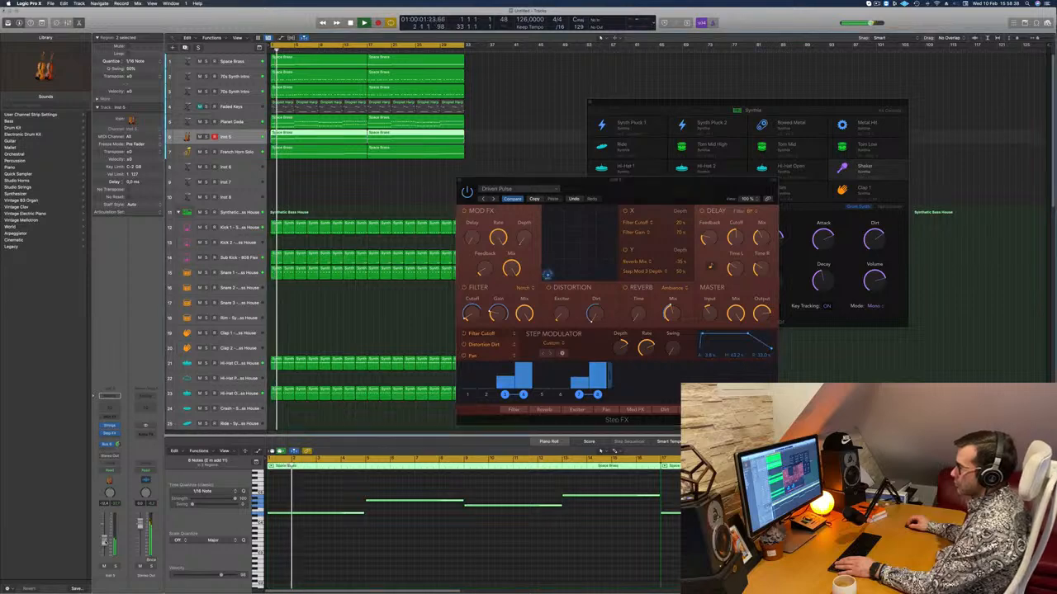
Copy the strings' Step FX with its Driven Pulse preset to the French Horn Solo channel, and close both plug-in windows.
key(Return)
click(393, 191)
key(x)
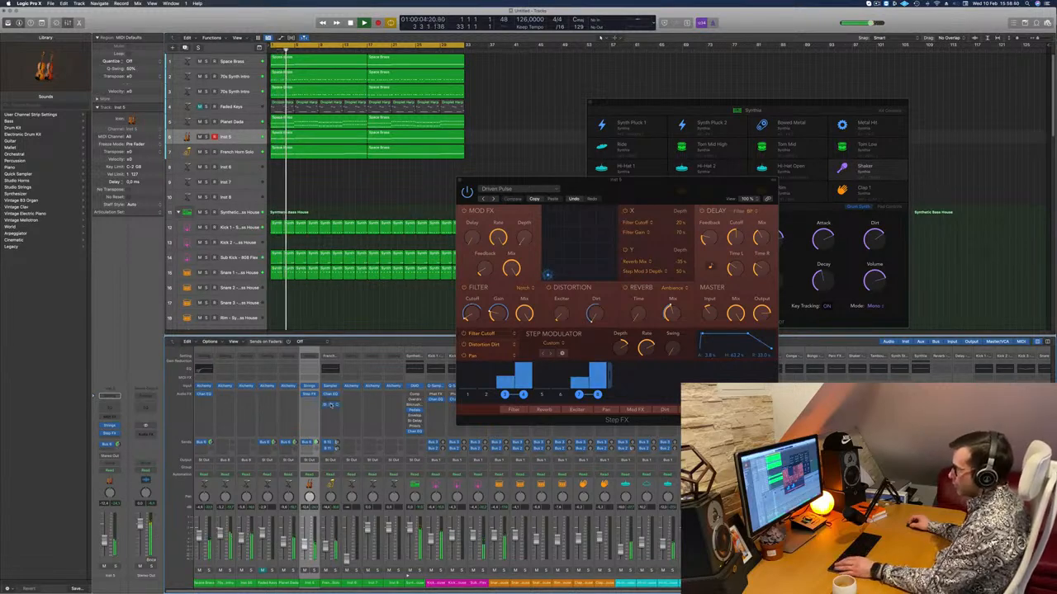
click(331, 404)
drag(527, 89, 844, 178)
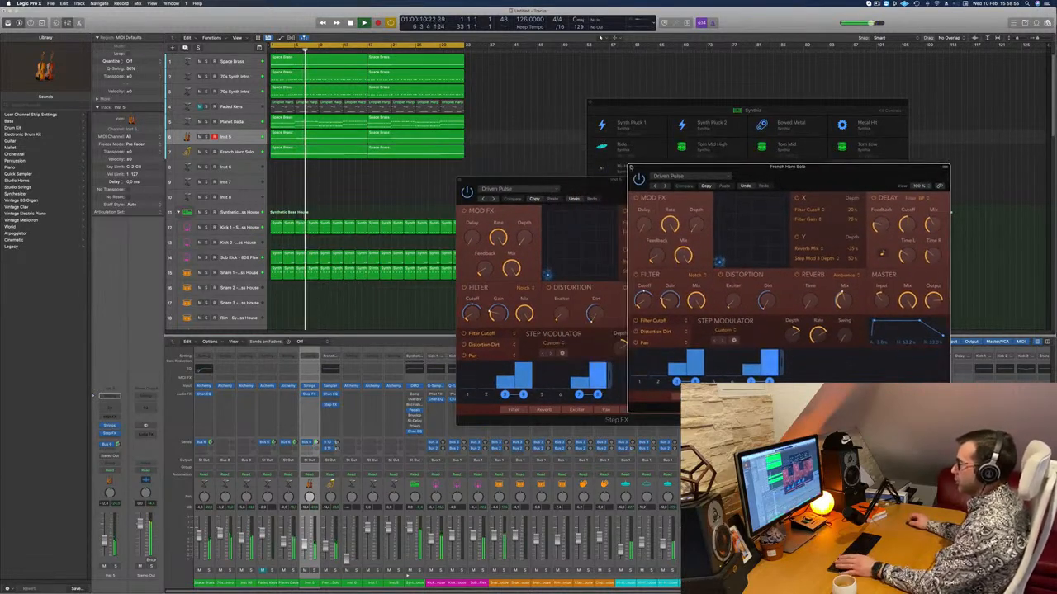
click(631, 167)
click(460, 180)
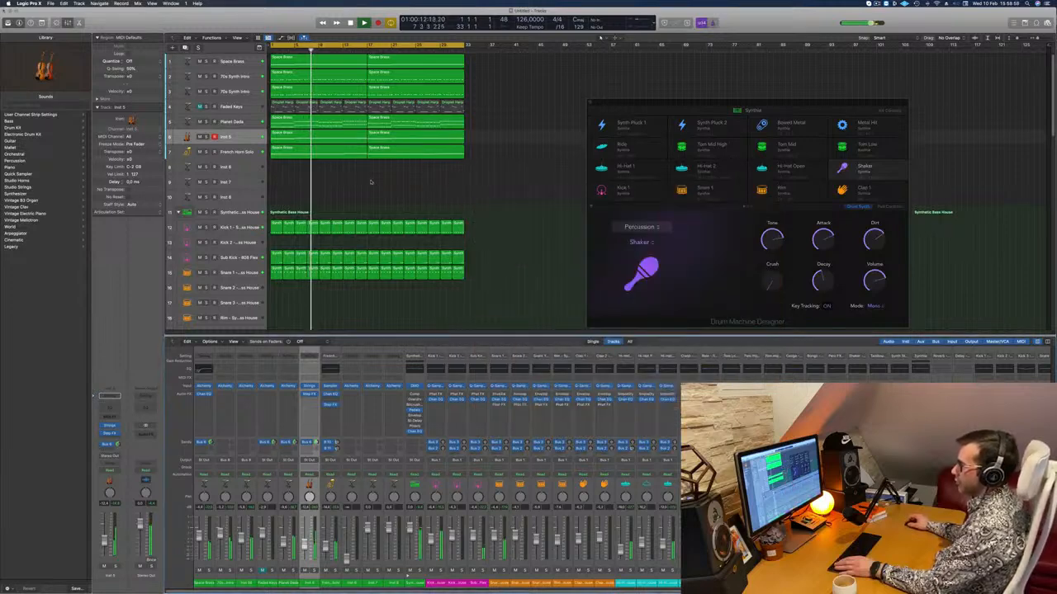
Unmute the Faded Keys track and restart playback from the beginning.
key(Return)
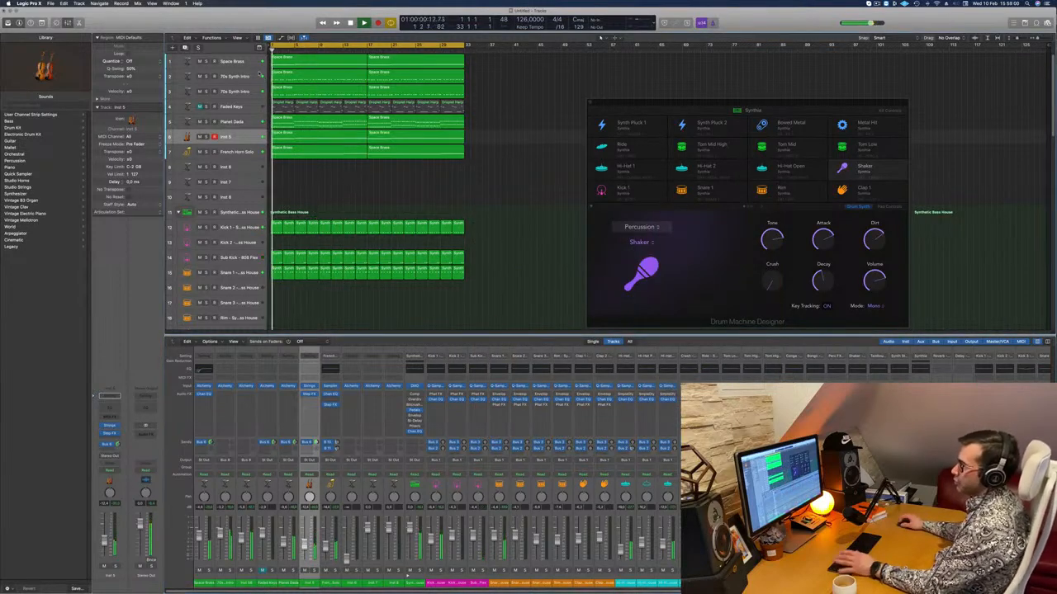
click(245, 108)
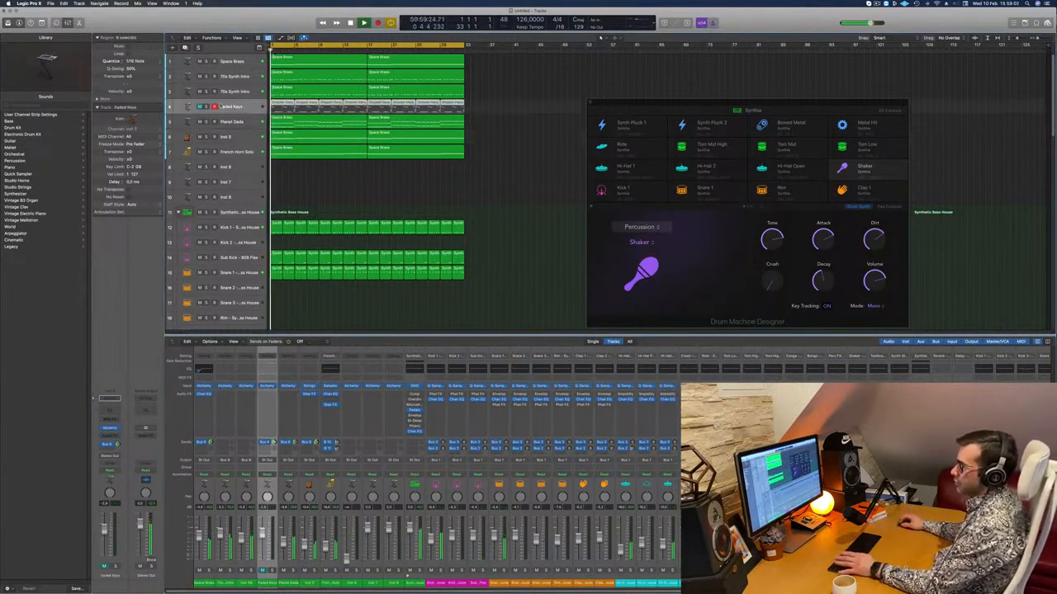
click(199, 107)
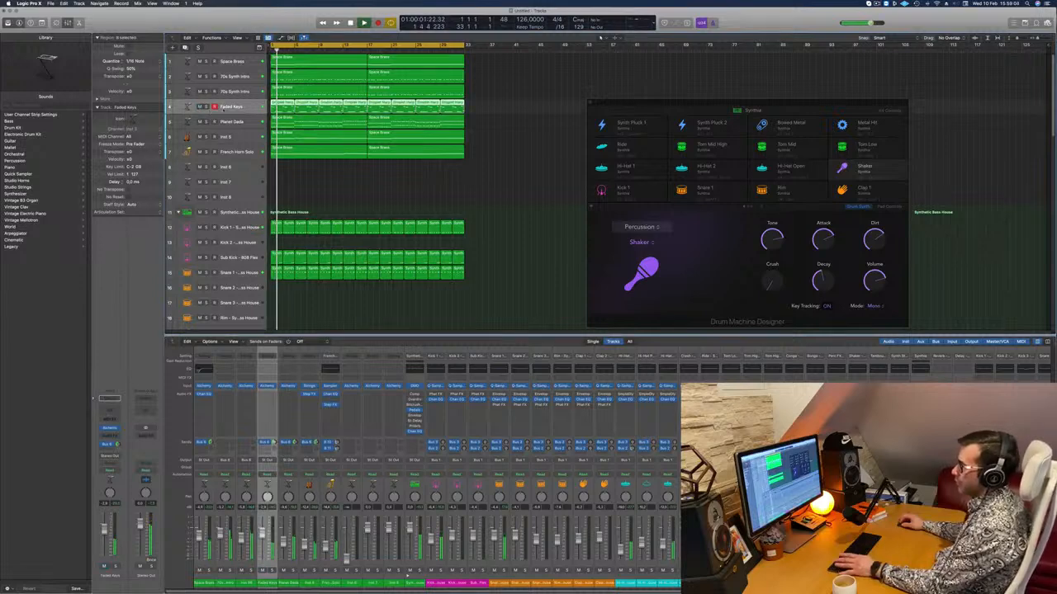
key(Return)
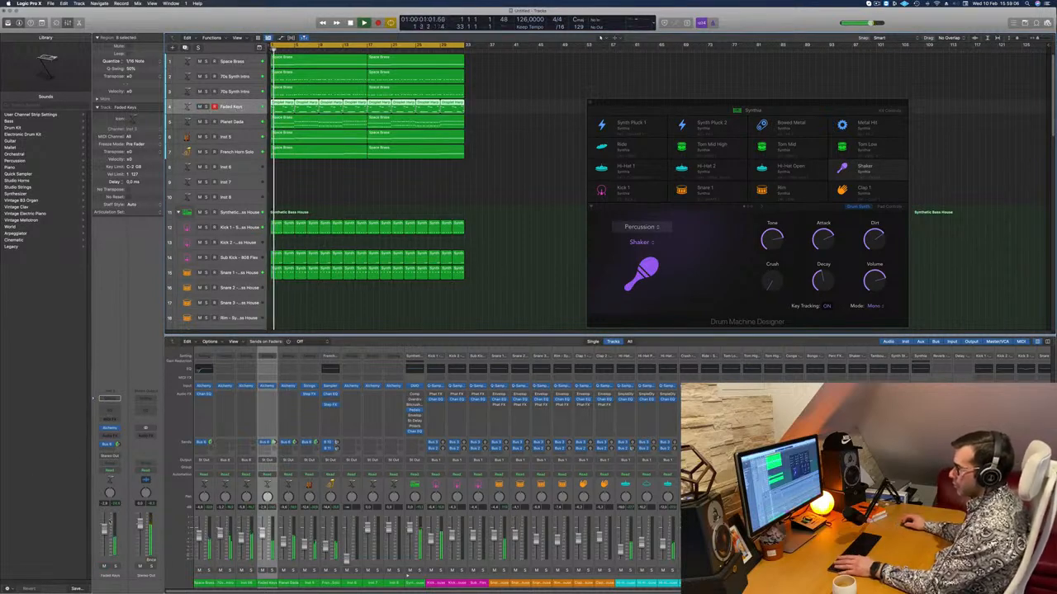
Add a Channel EQ to Faded Keys with a low cut at about 216 Hz and a 3.5 dB boost at about 1030 Hz.
click(112, 410)
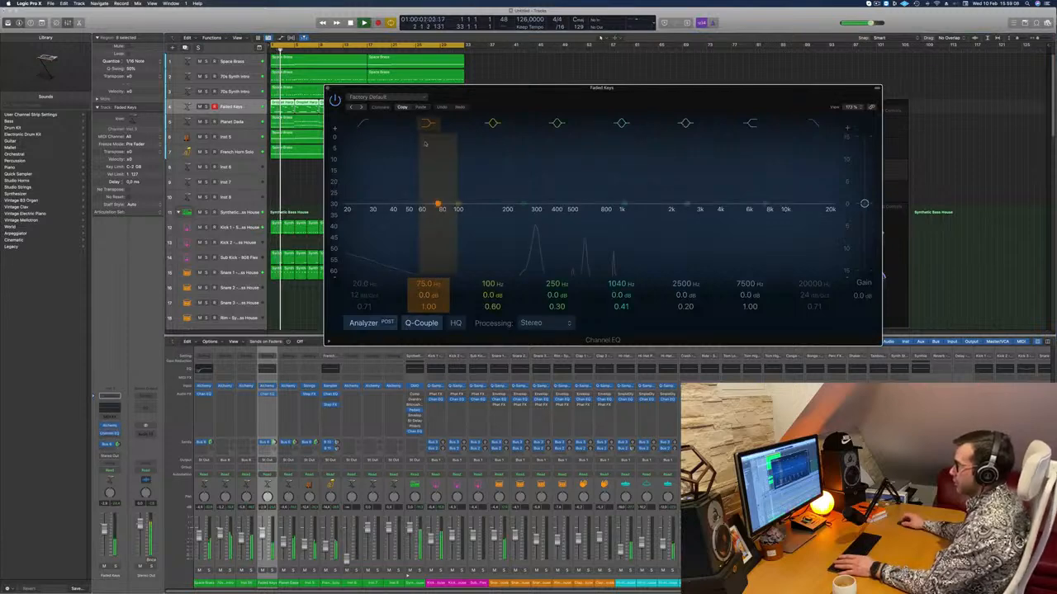
click(365, 124)
drag(369, 160, 535, 155)
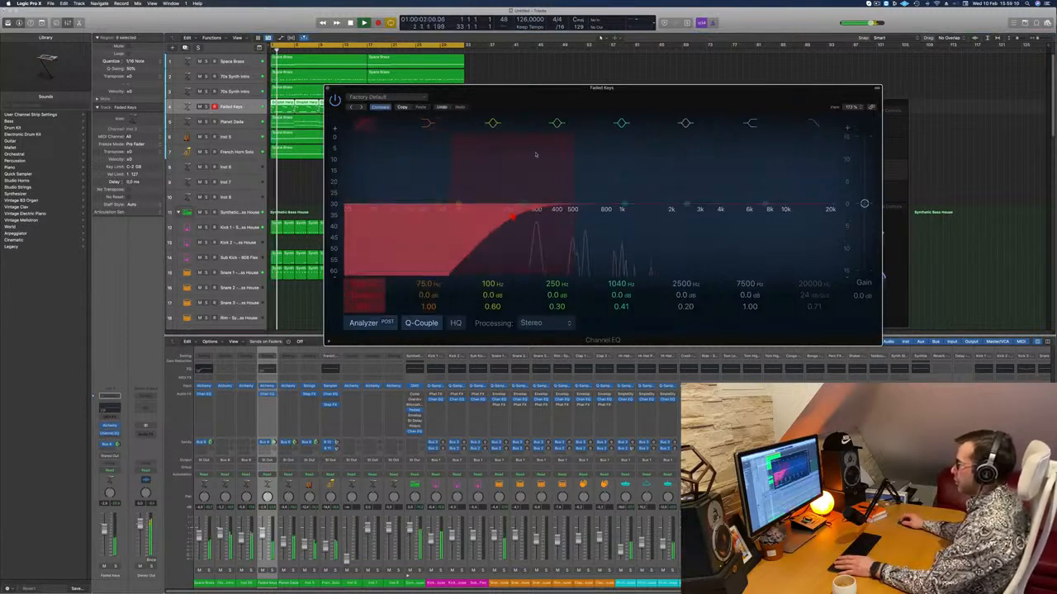
drag(624, 204, 624, 189)
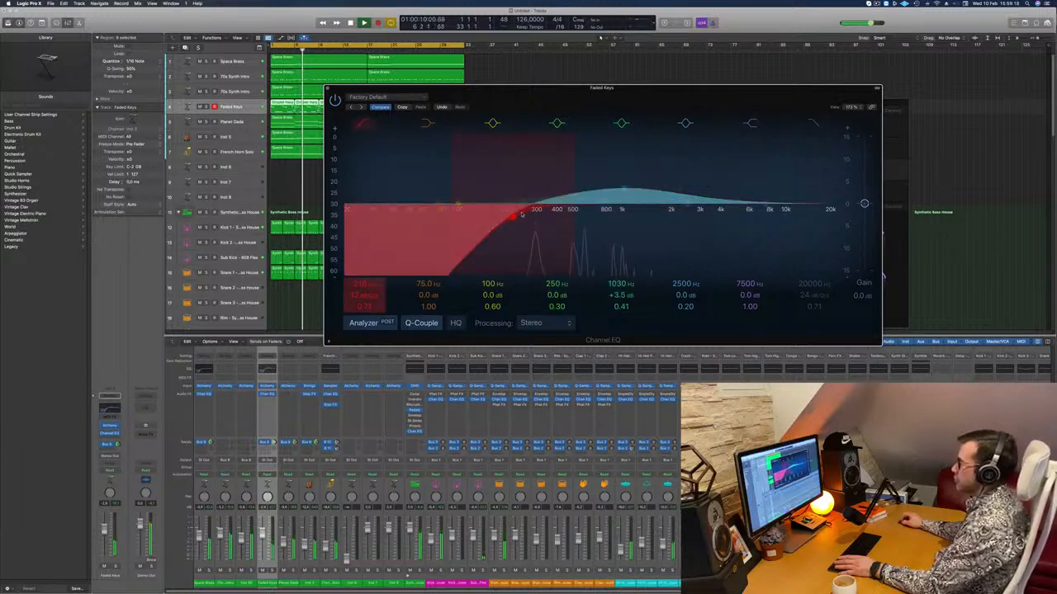
click(328, 88)
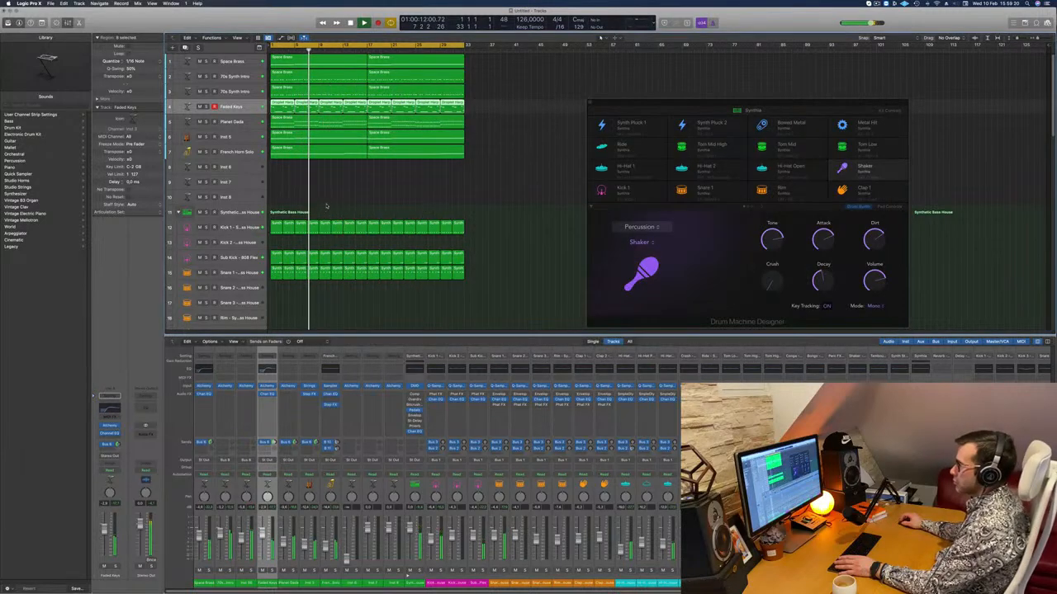
Select the Snare 1 track and audition the snare against the full arrangement.
scroll(249, 285, down, 5)
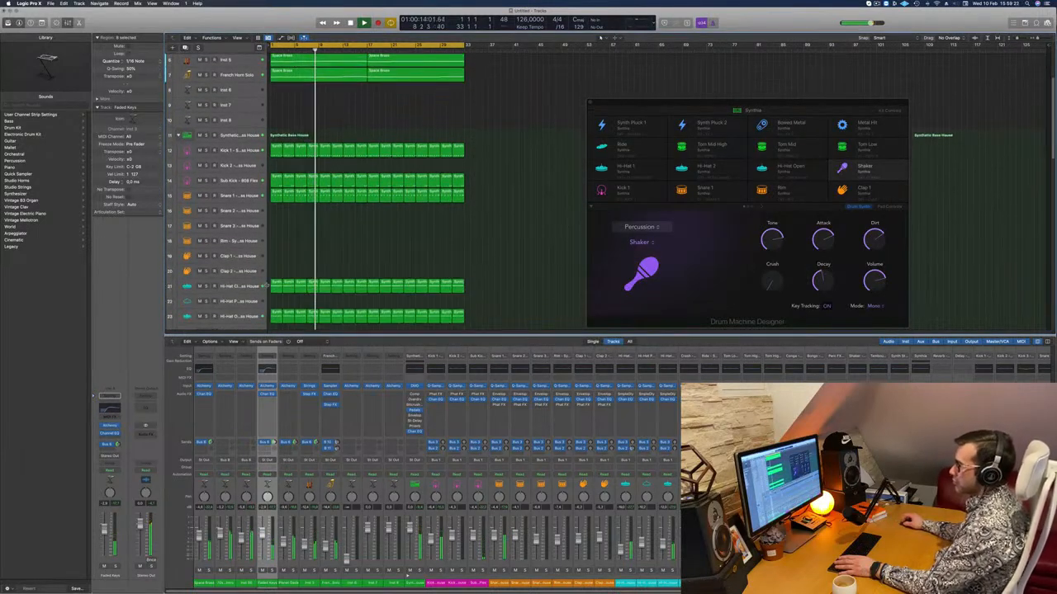
scroll(247, 284, down, 2)
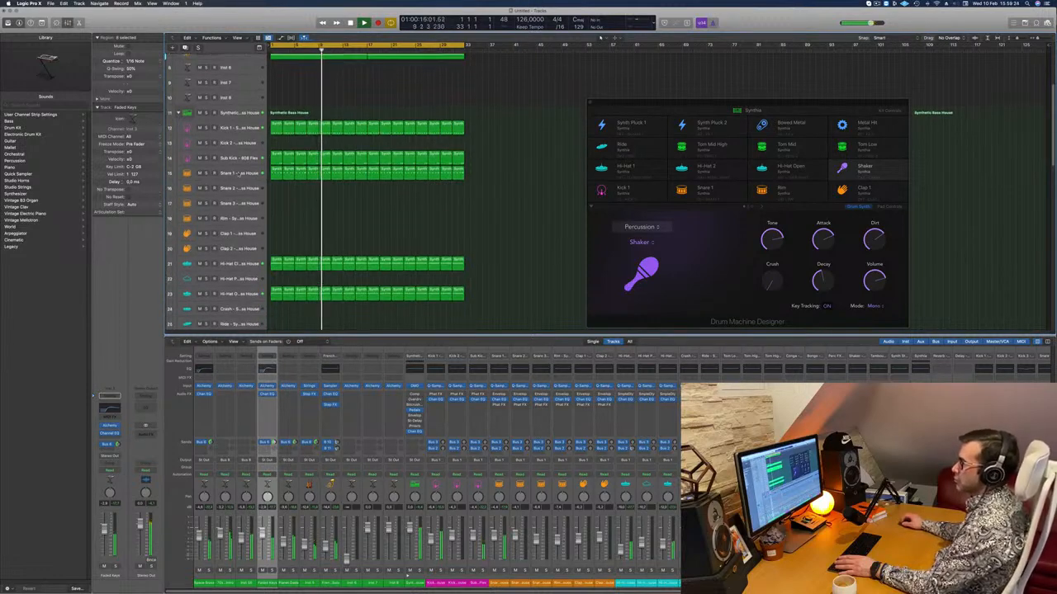
click(239, 173)
key(s)
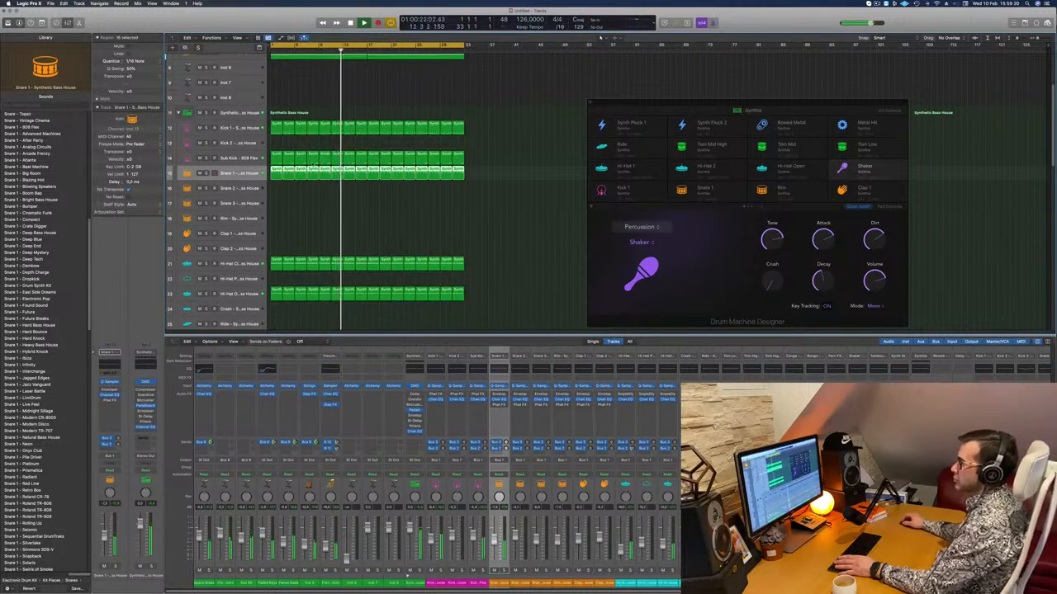
scroll(325, 161, up, 4)
scroll(330, 165, up, 4)
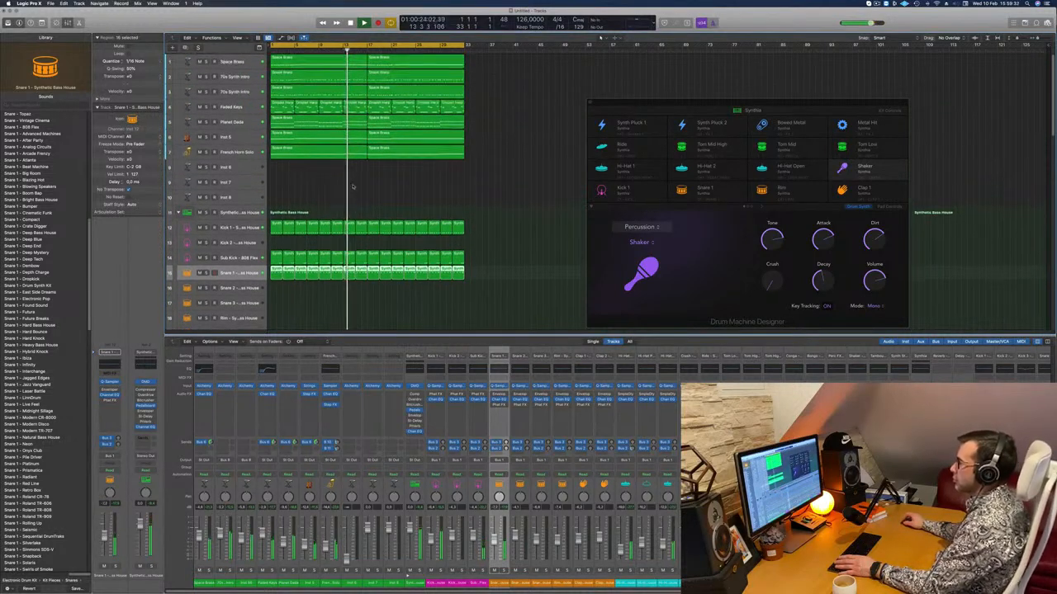